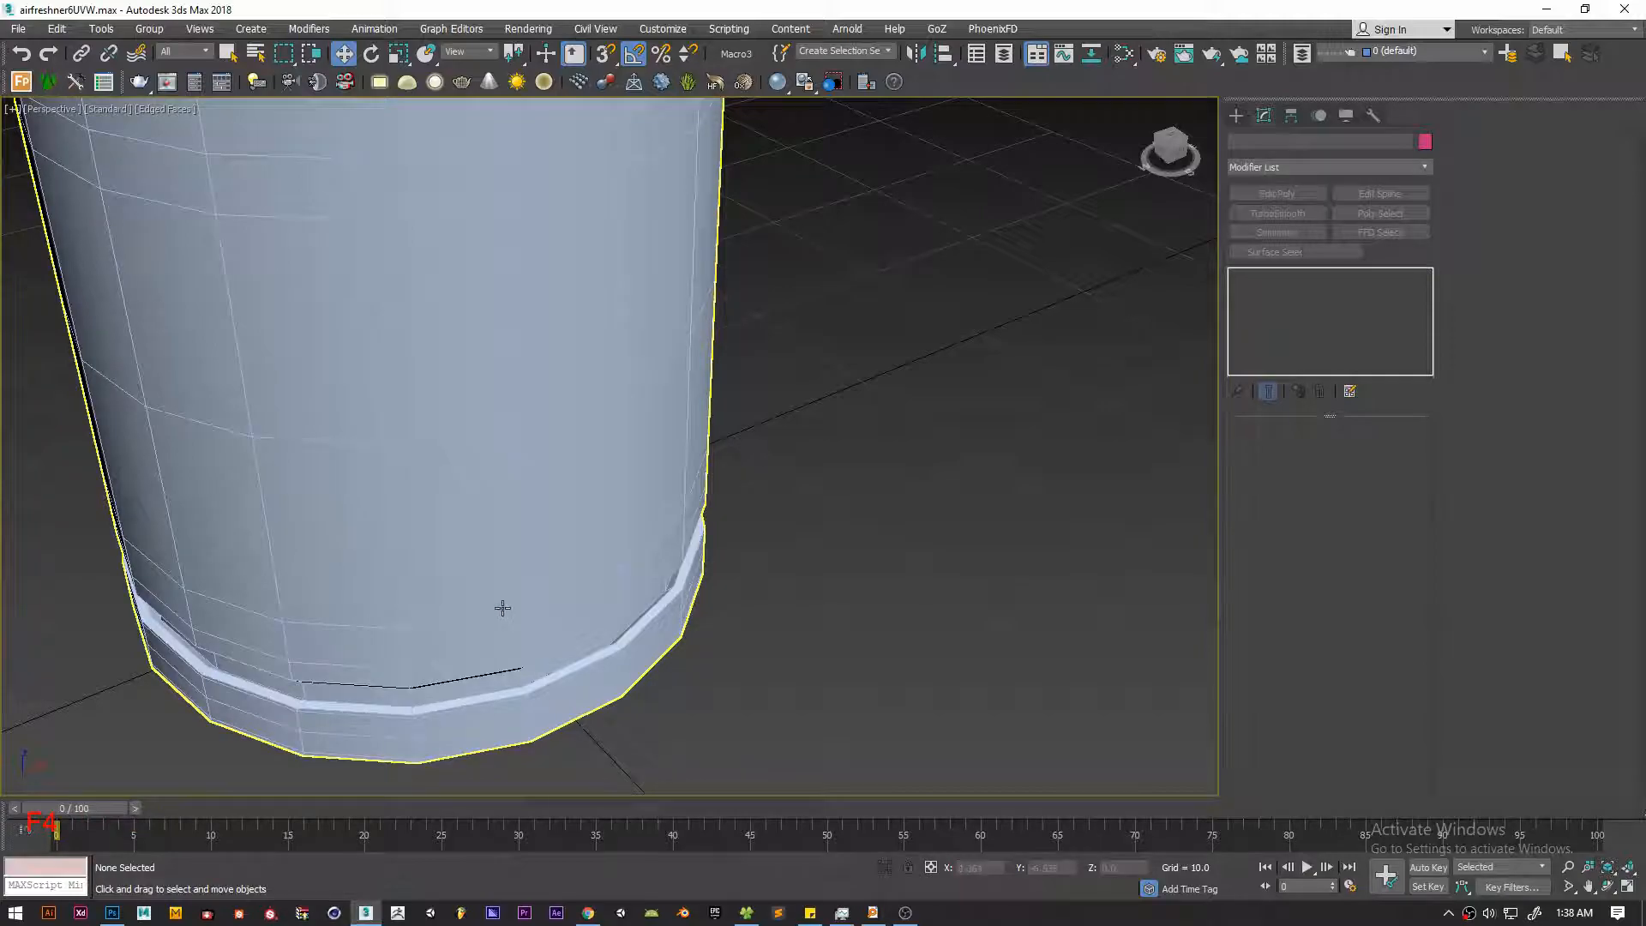
Compare the can body with TurboSmooth switched off and on, and view it without edged faces
{"action": "left_click", "coordinate": [1238, 278]}
{"action": "left_click", "coordinate": [1238, 278]}
{"action": "left_click", "coordinate": [1237, 277]}
{"action": "left_click", "coordinate": [1238, 277]}
{"action": "left_click", "coordinate": [1238, 278]}
{"action": "left_click", "coordinate": [1238, 278]}
{"action": "left_click", "coordinate": [1238, 278]}
{"action": "left_click", "coordinate": [900, 429]}
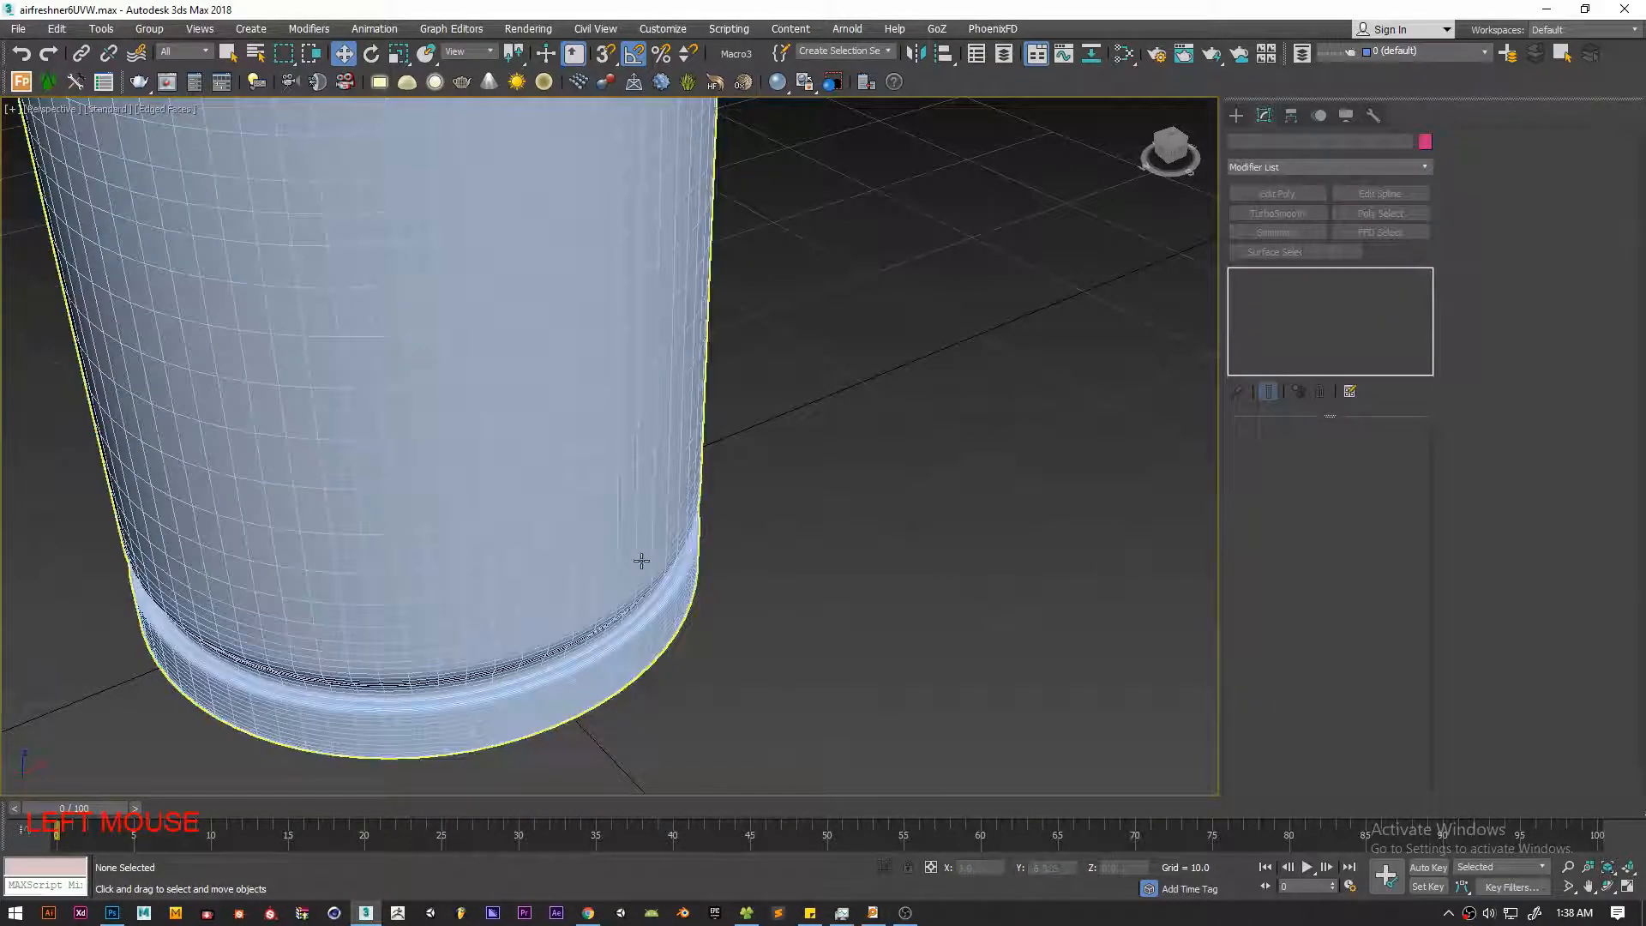
{"action": "key", "text": "F4"}
{"action": "scroll", "coordinate": [651, 553], "scroll_direction": "down", "scroll_amount": 10}
{"action": "scroll", "coordinate": [557, 455], "scroll_direction": "up", "scroll_amount": 3}
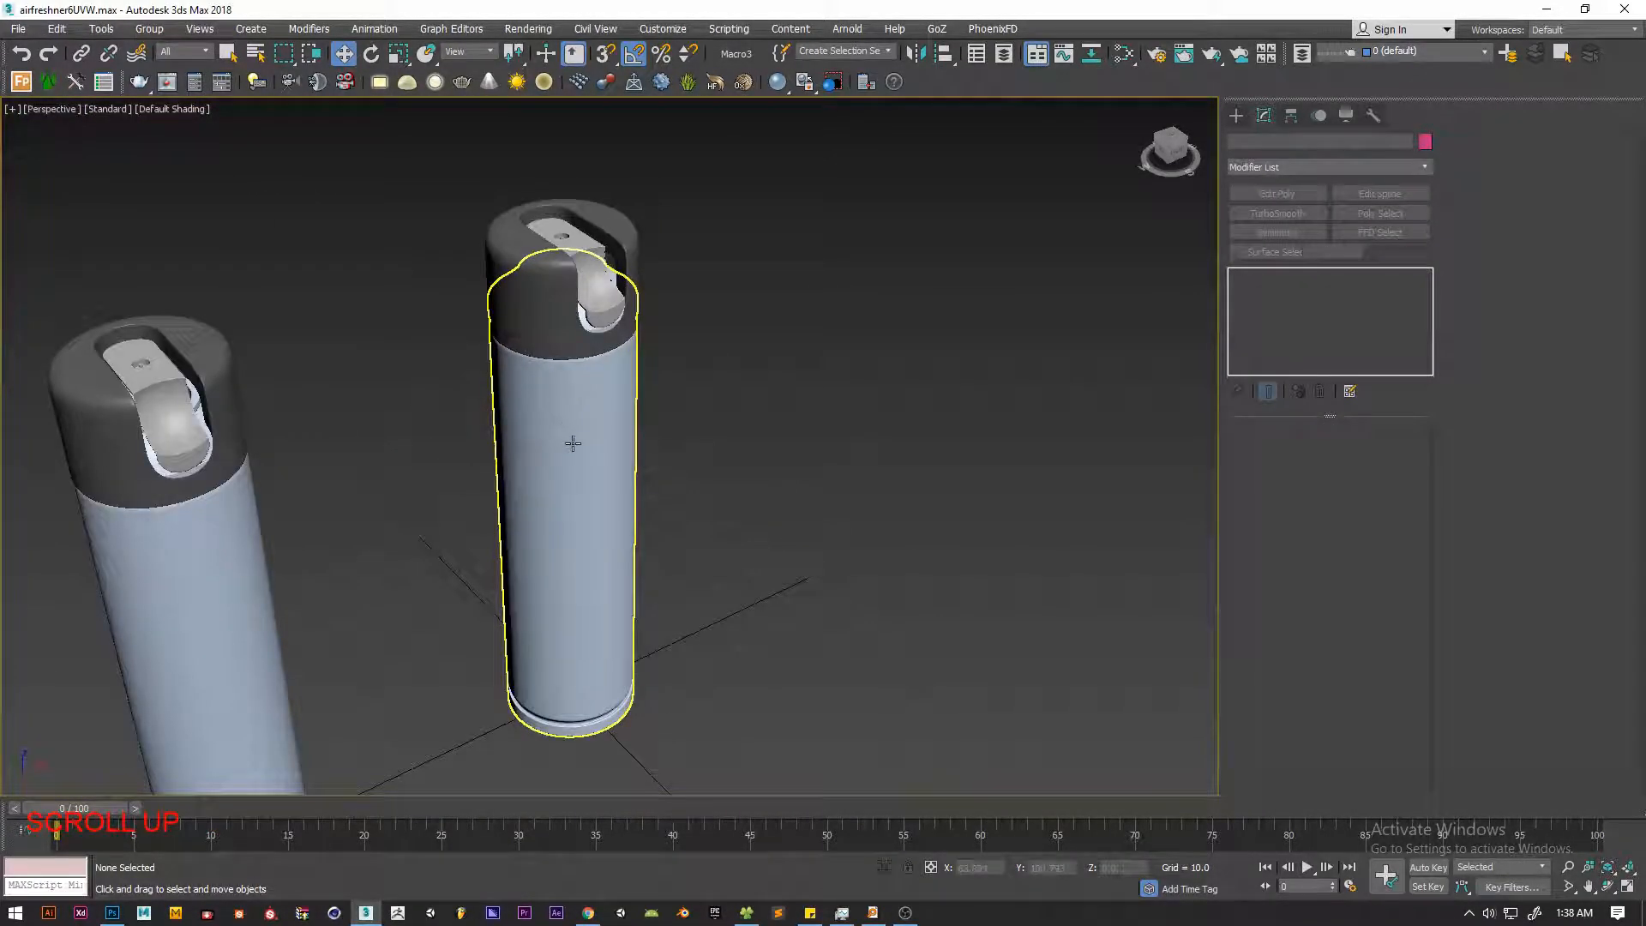
Compare the can body's edged mesh with TurboSmooth off, at 1 iteration and at 2 iterations
{"action": "left_click", "coordinate": [579, 443]}
{"action": "left_click", "coordinate": [1238, 276]}
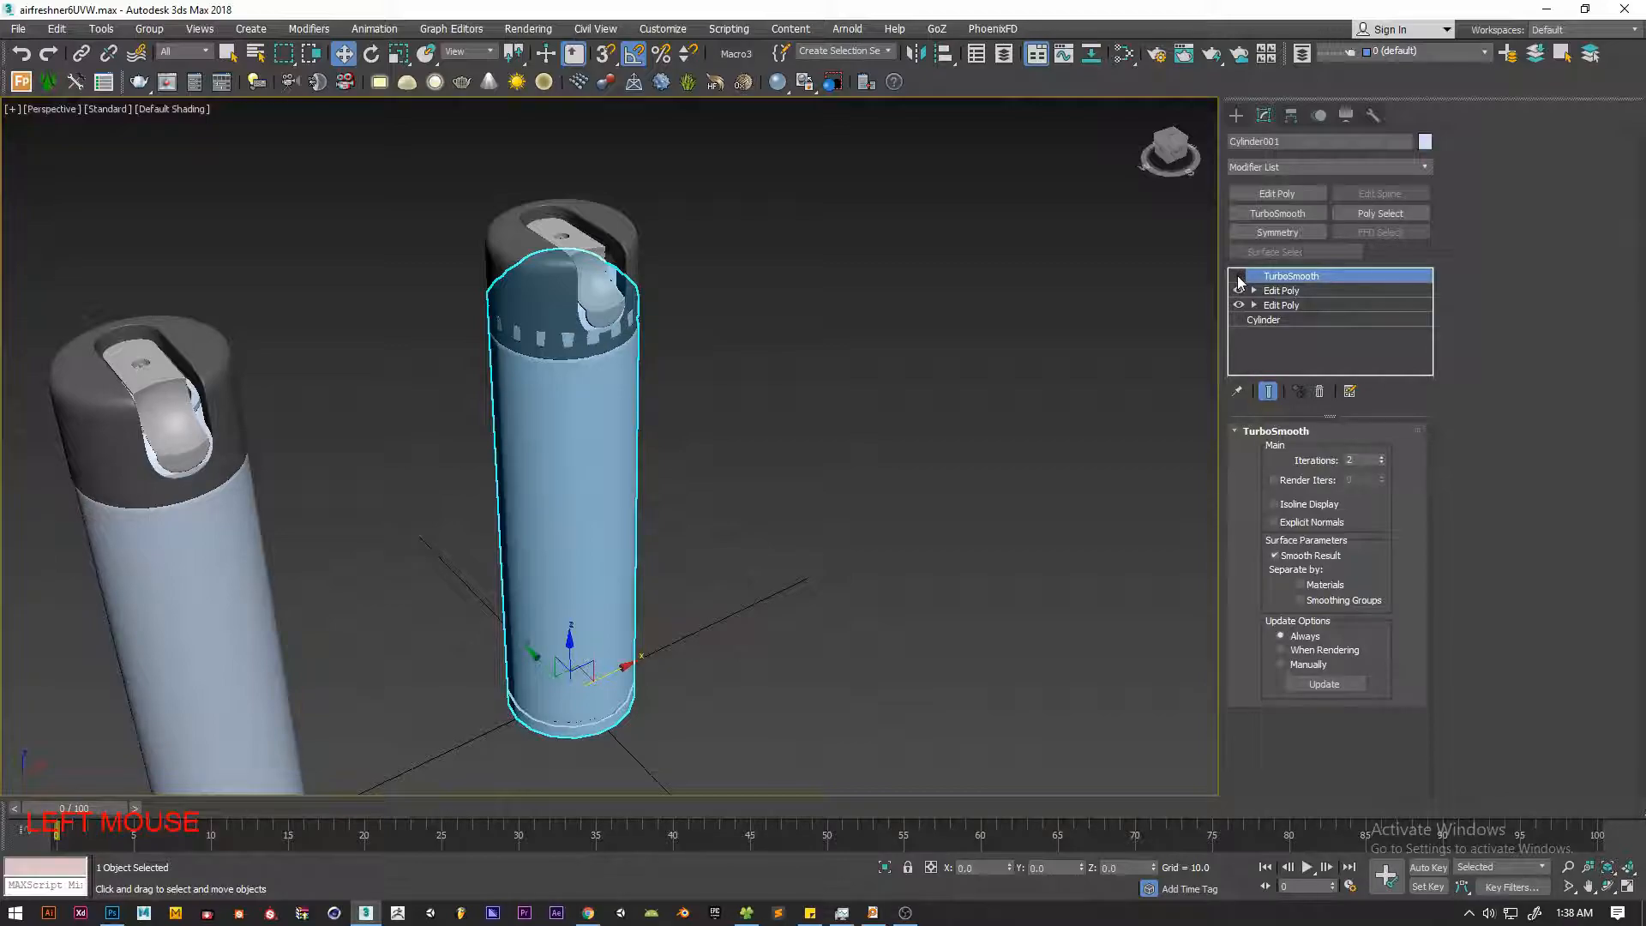
{"action": "key", "text": "F4"}
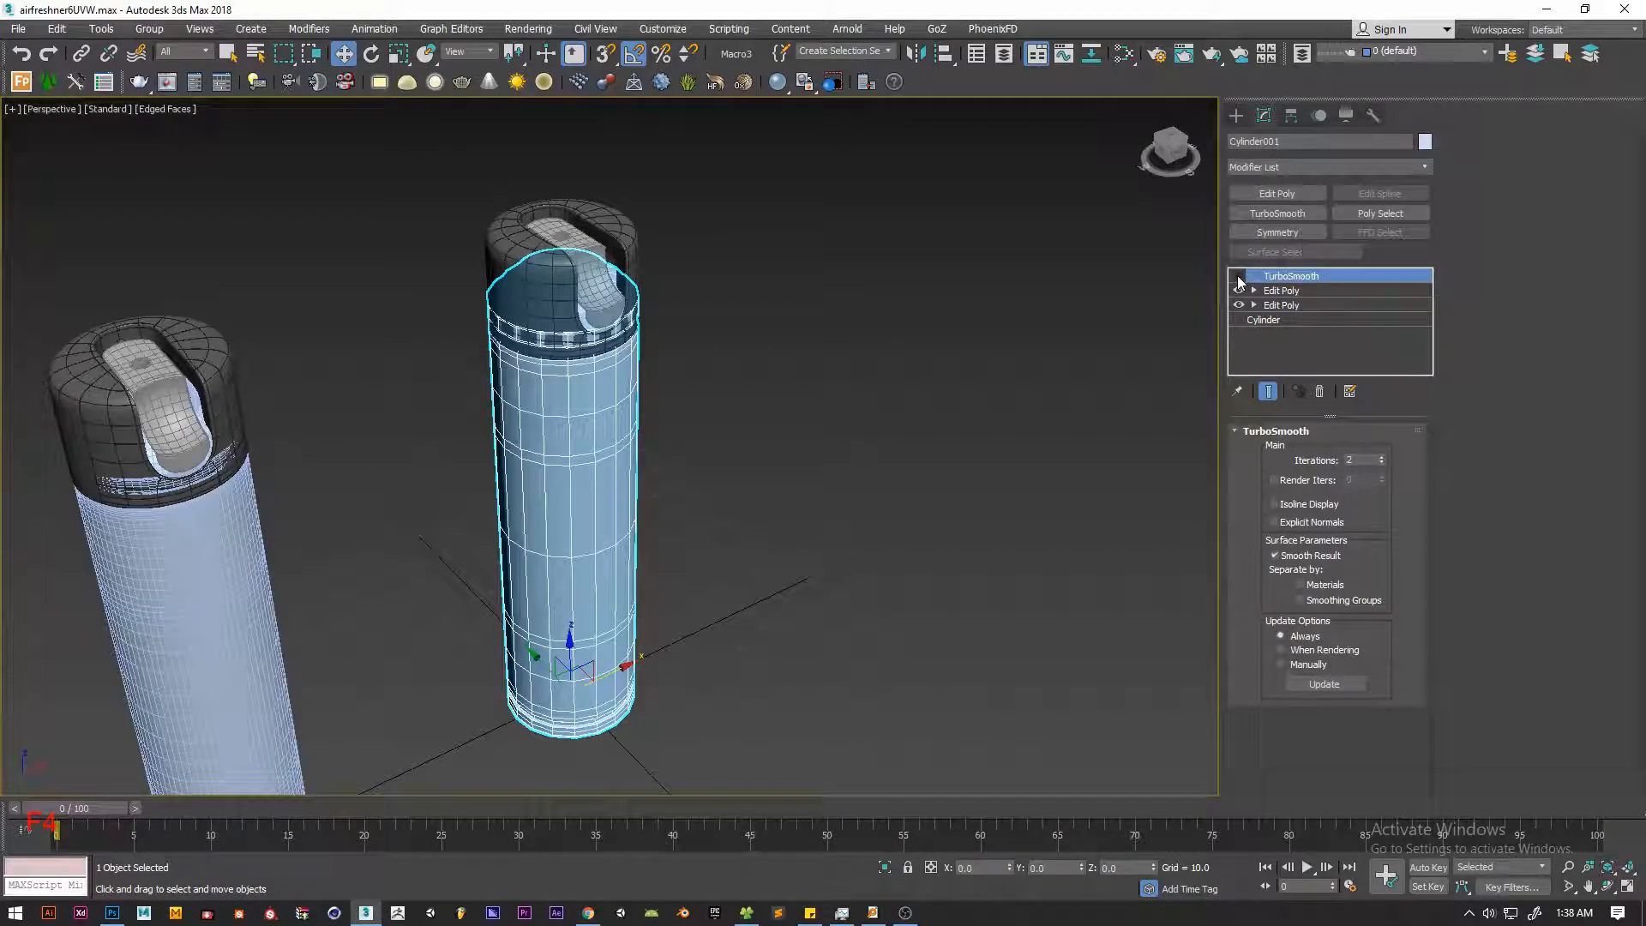
{"action": "left_click", "coordinate": [1239, 276]}
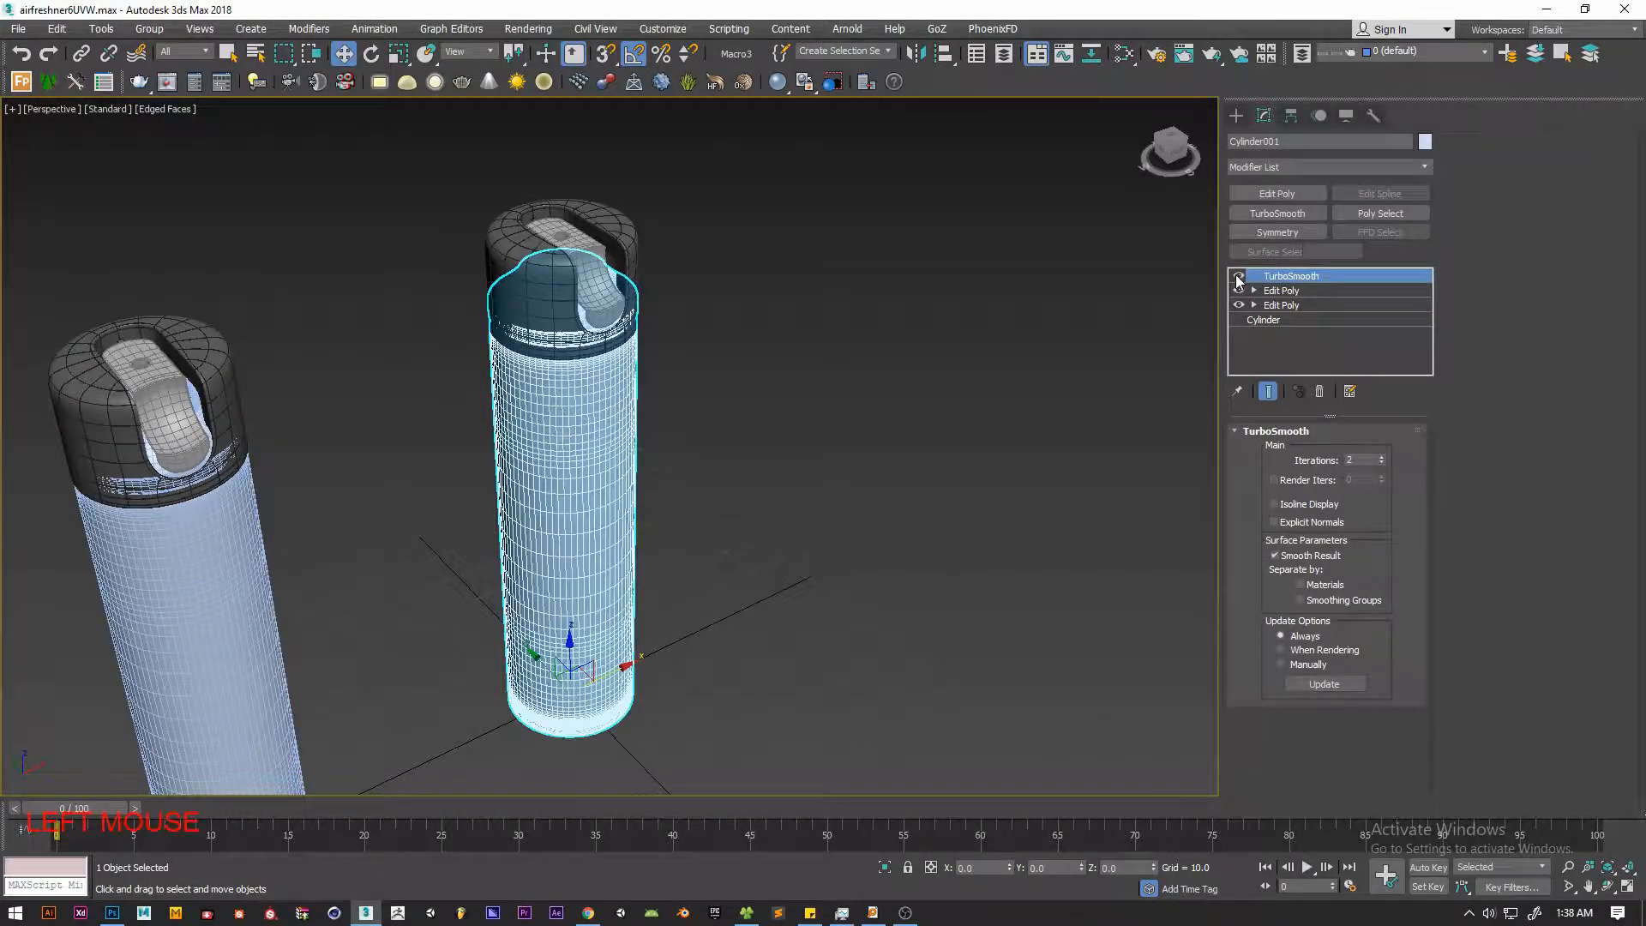
{"action": "scroll", "coordinate": [771, 449], "scroll_direction": "up", "scroll_amount": 3}
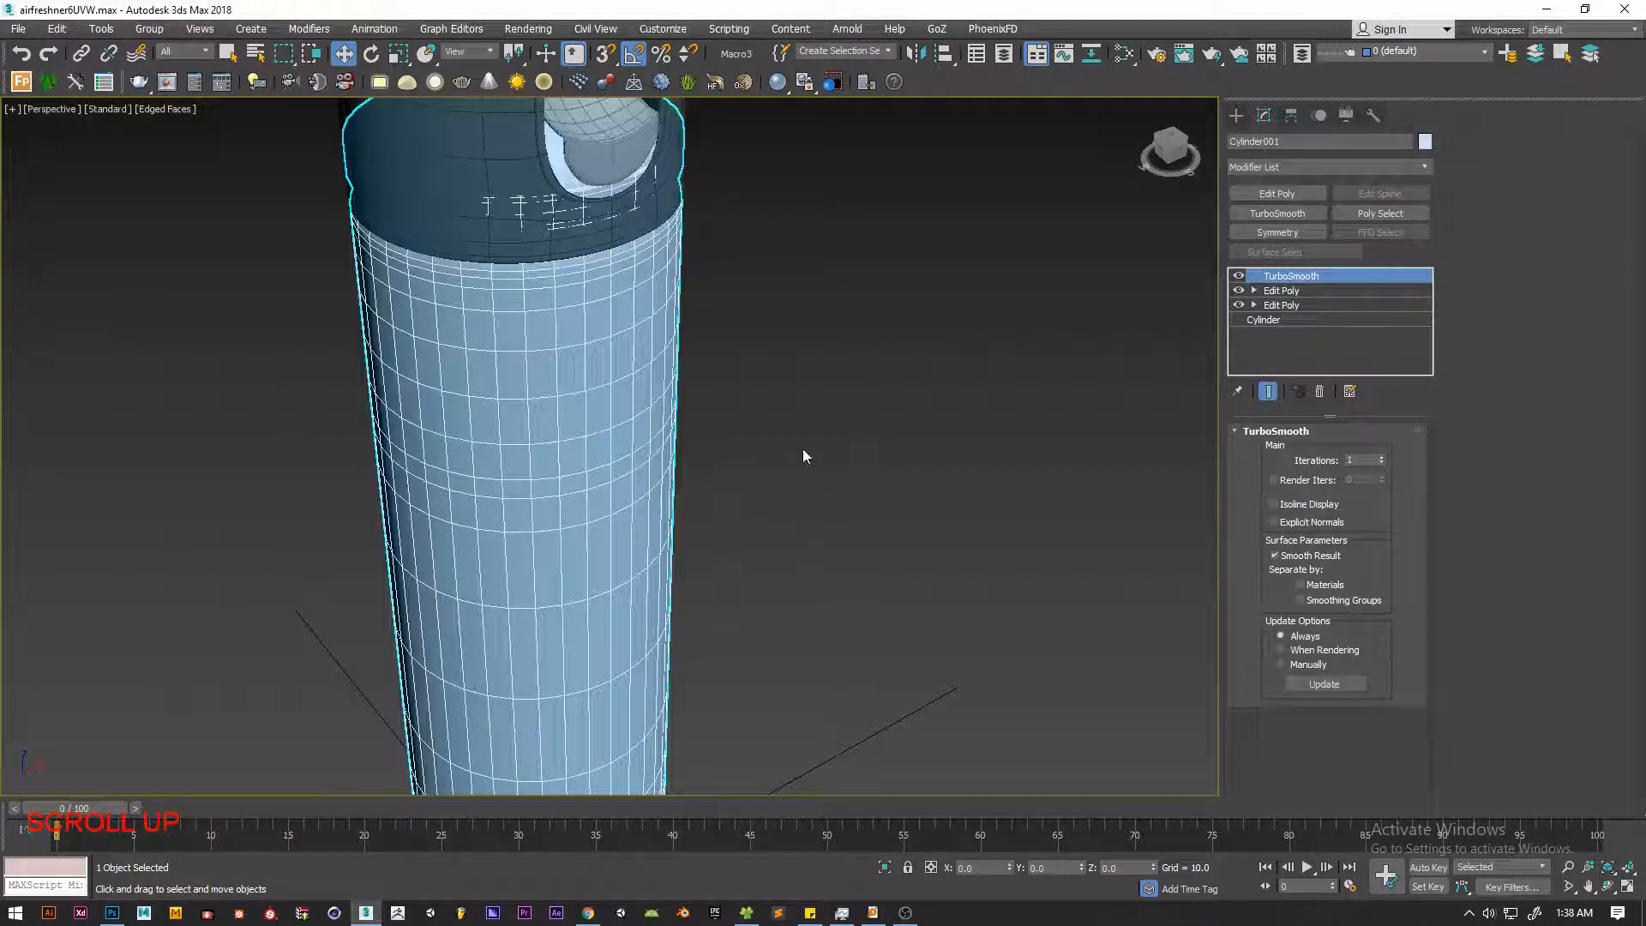
{"action": "left_click", "coordinate": [737, 420]}
{"action": "scroll", "coordinate": [685, 439], "scroll_direction": "down", "scroll_amount": 2}
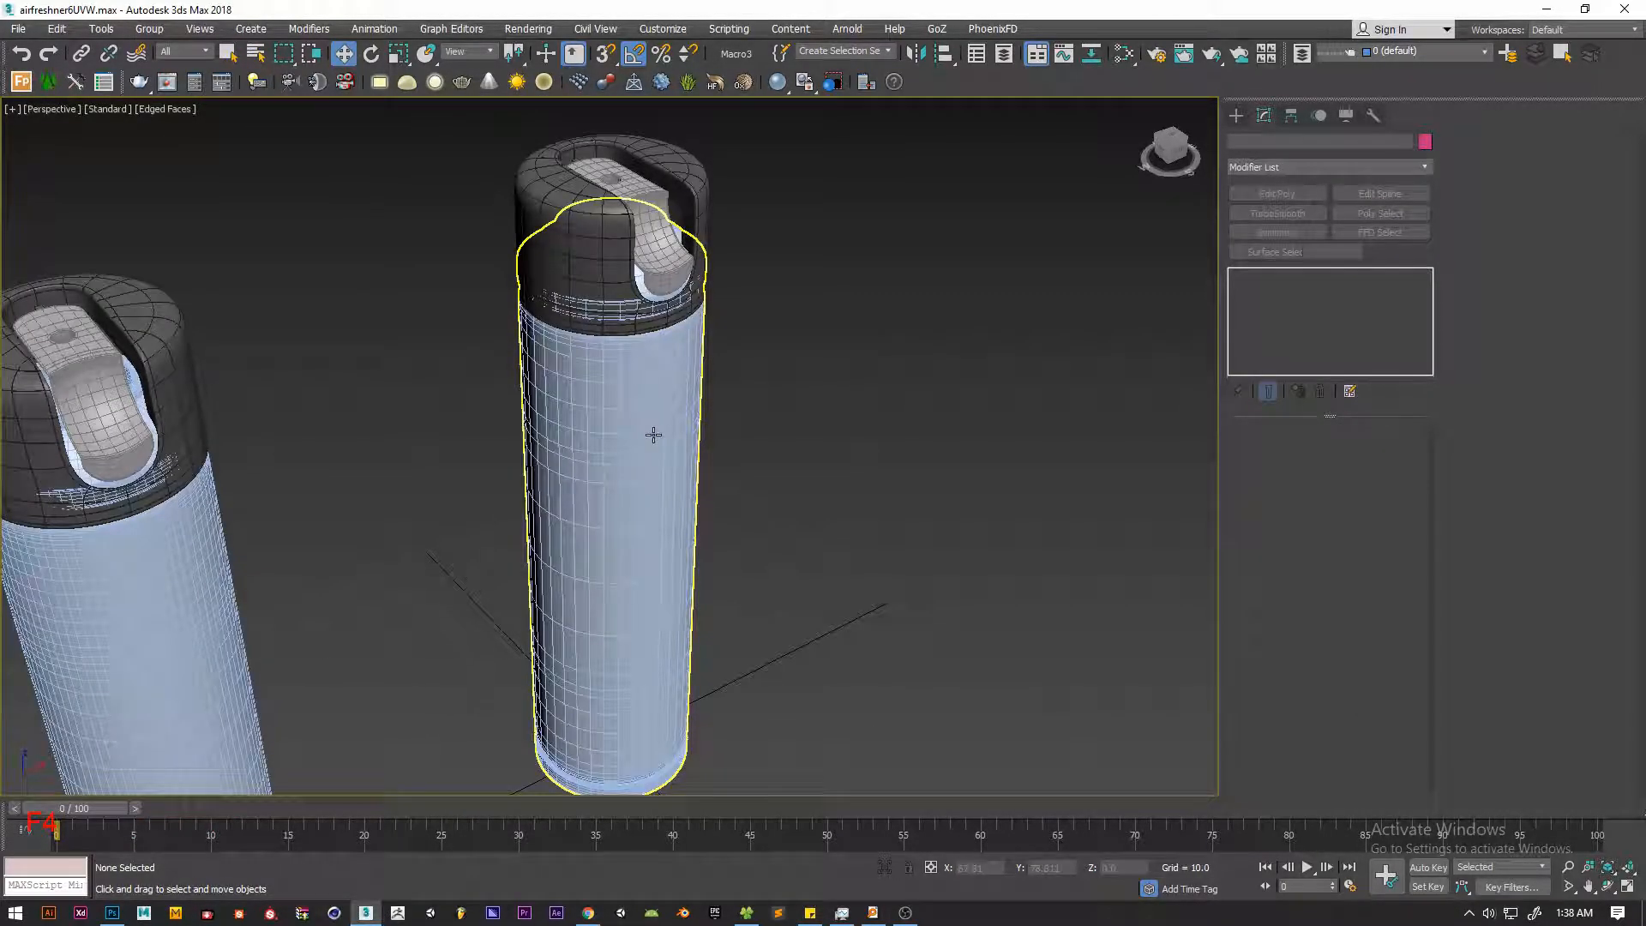
{"action": "left_click", "coordinate": [654, 437]}
{"action": "left_click", "coordinate": [1381, 457]}
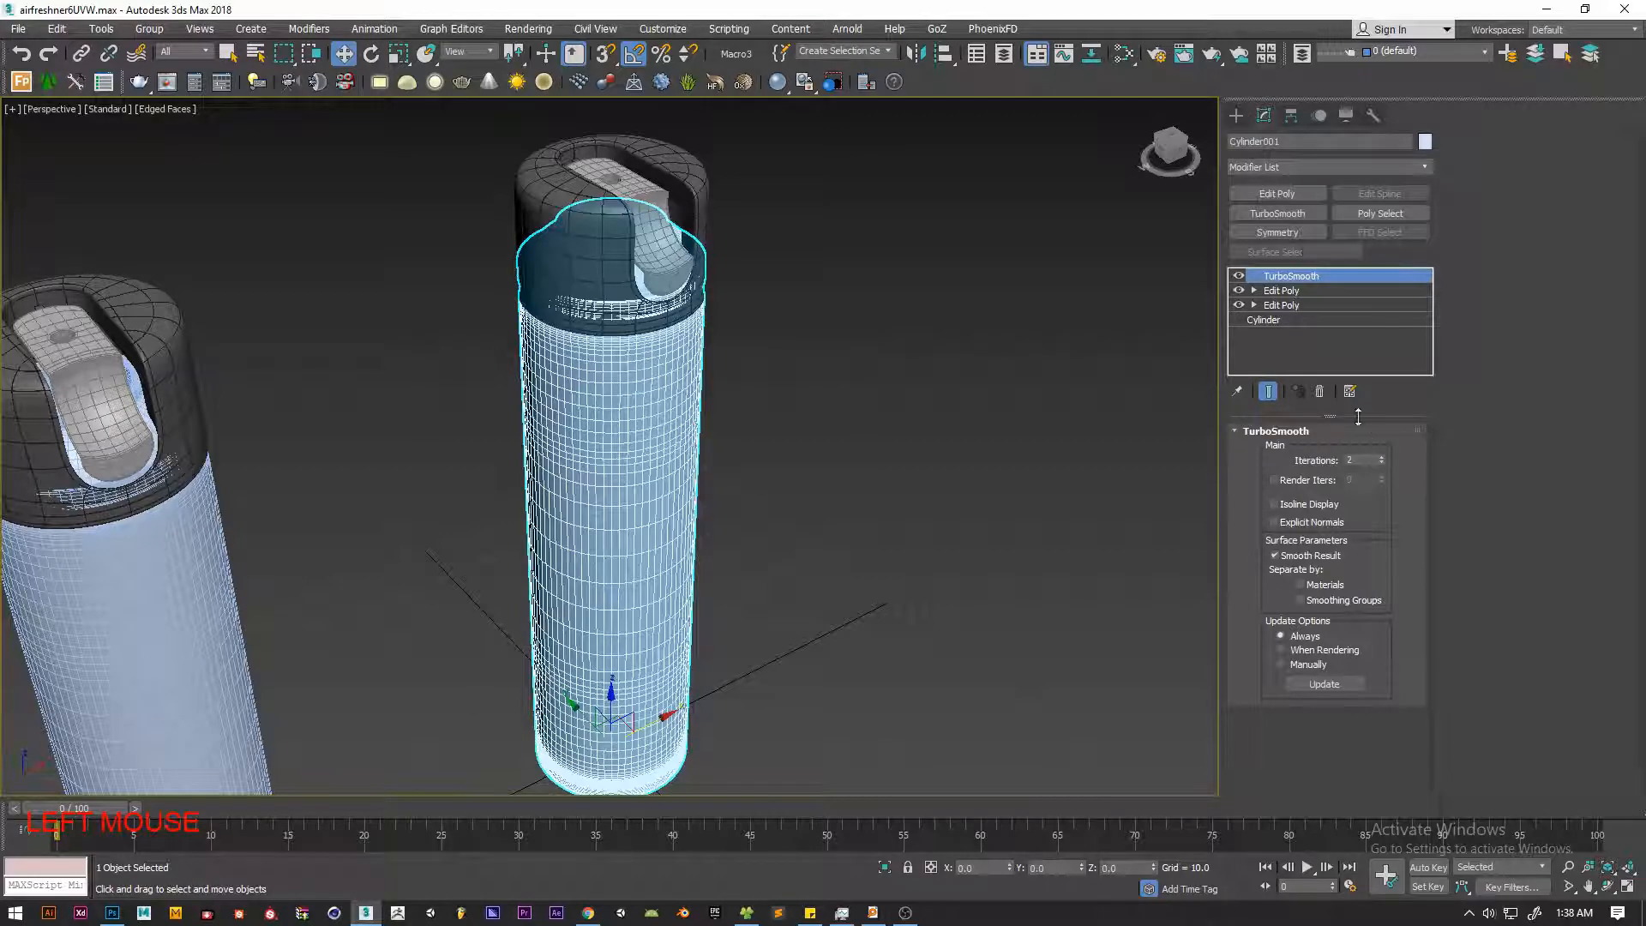
Remove the five horizontal edge loops along the middle of the can body in the upper Edit Poly, leaving TurboSmooth off
{"action": "left_click", "coordinate": [1238, 276]}
{"action": "key", "text": "alt+w"}
{"action": "key", "text": "alt+w"}
{"action": "middle_click_drag", "start_coordinate": [845, 663], "coordinate": [645, 319], "text": "alt"}
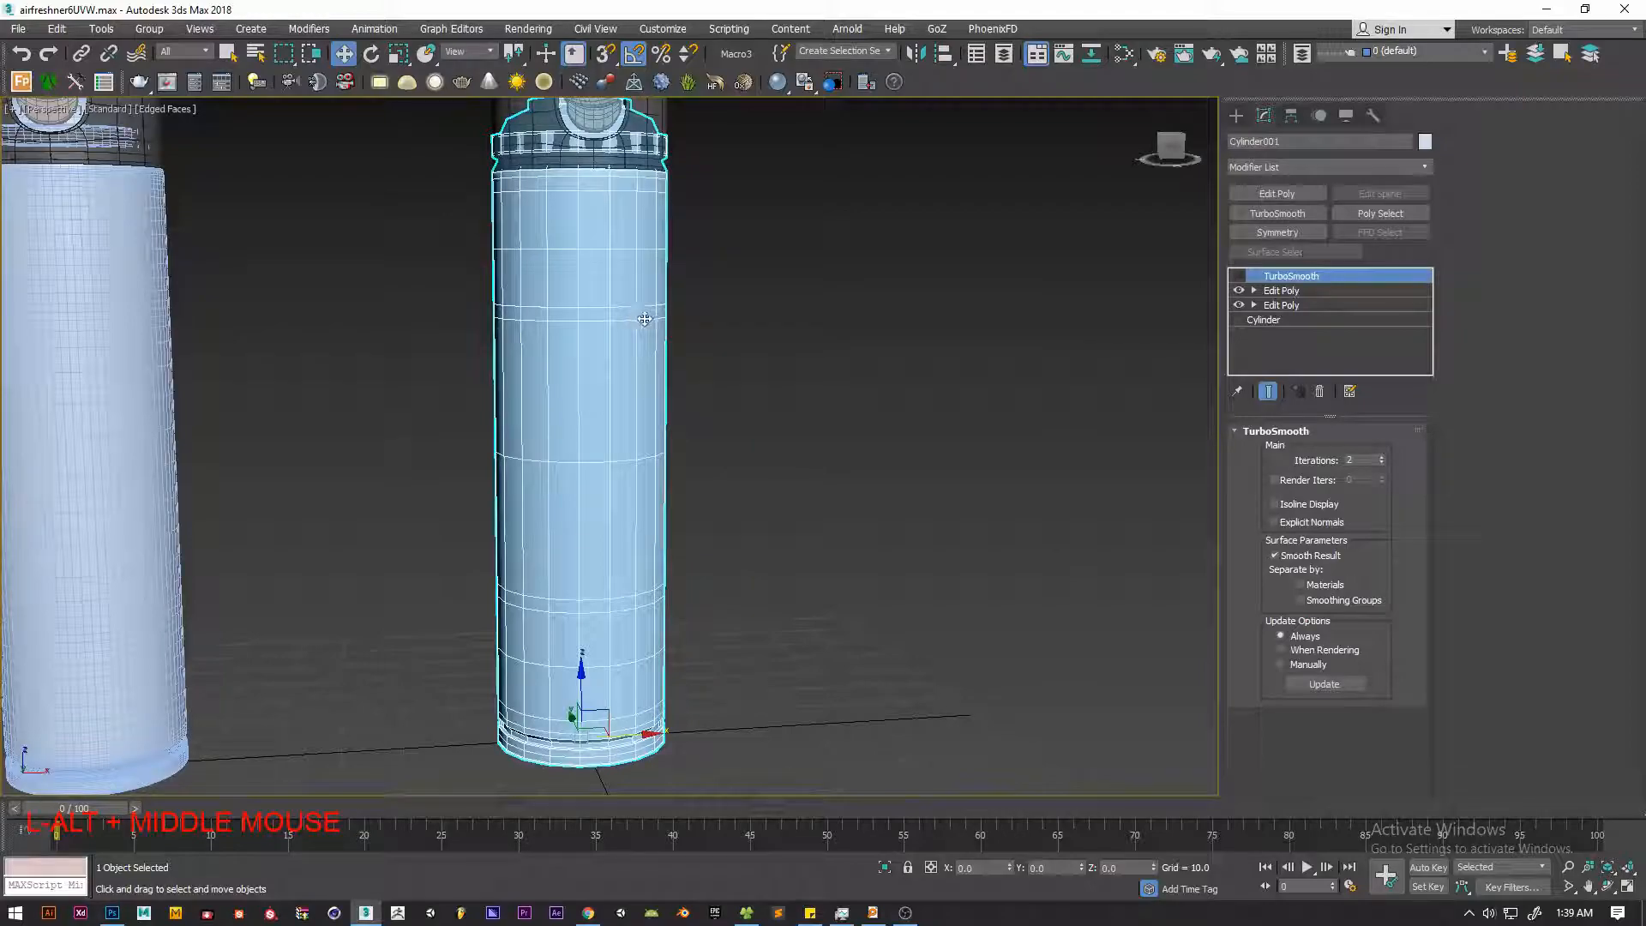
{"action": "left_click", "coordinate": [1286, 291]}
{"action": "left_click", "coordinate": [1303, 566]}
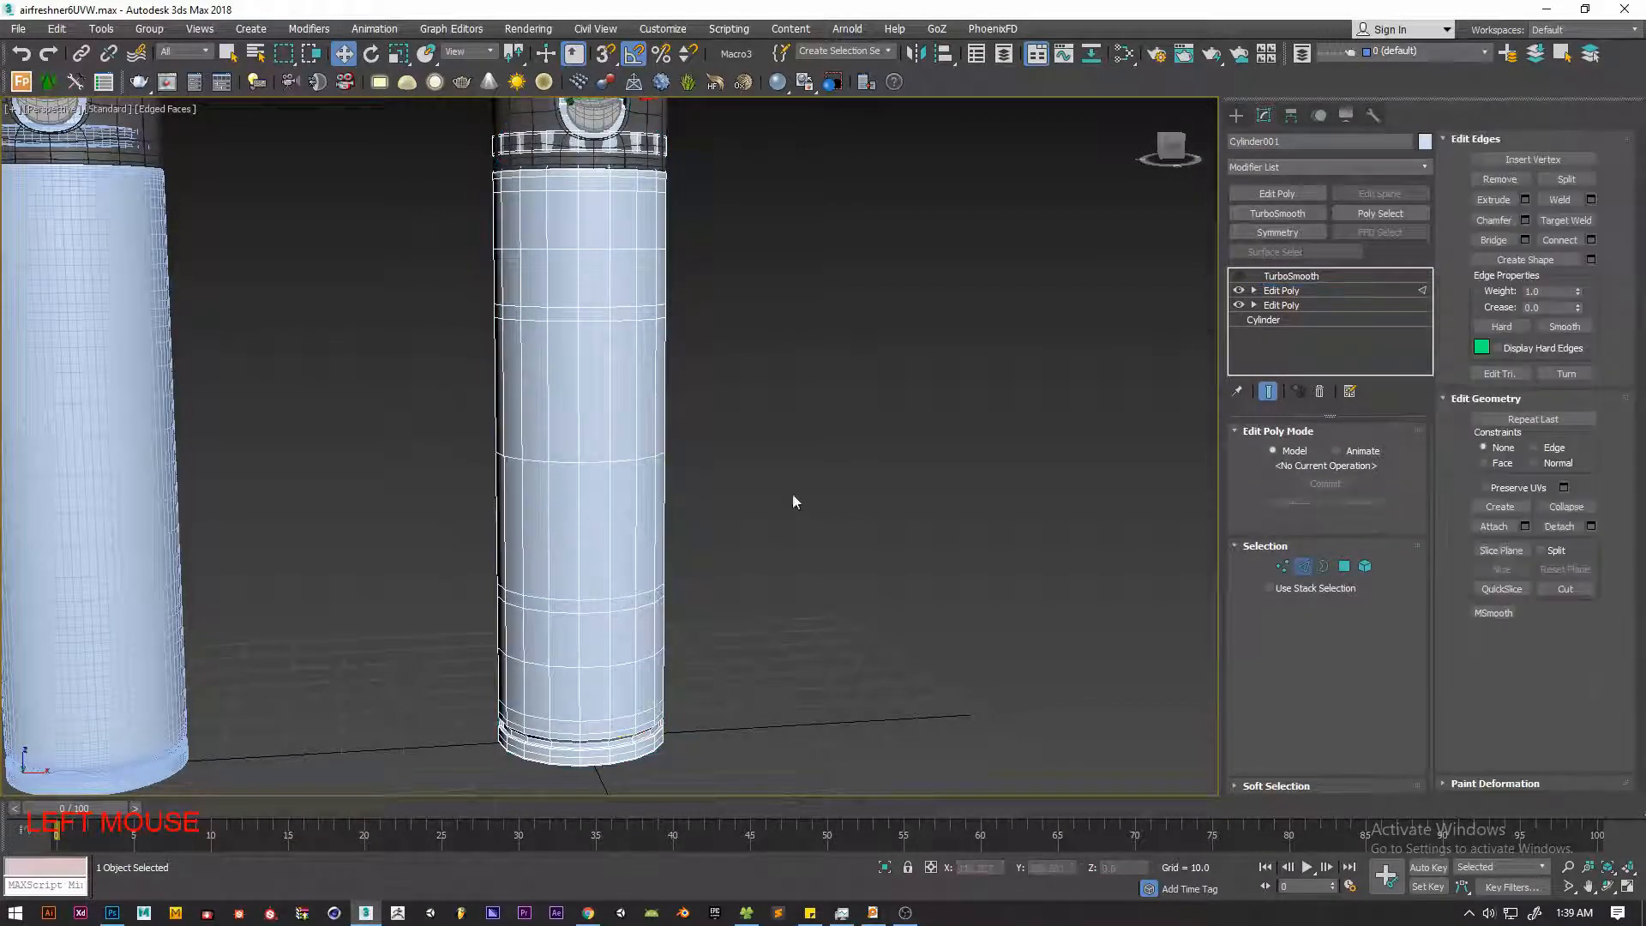
{"action": "left_click", "coordinate": [595, 464]}
{"action": "middle_click_drag", "start_coordinate": [600, 440], "coordinate": [617, 440]}
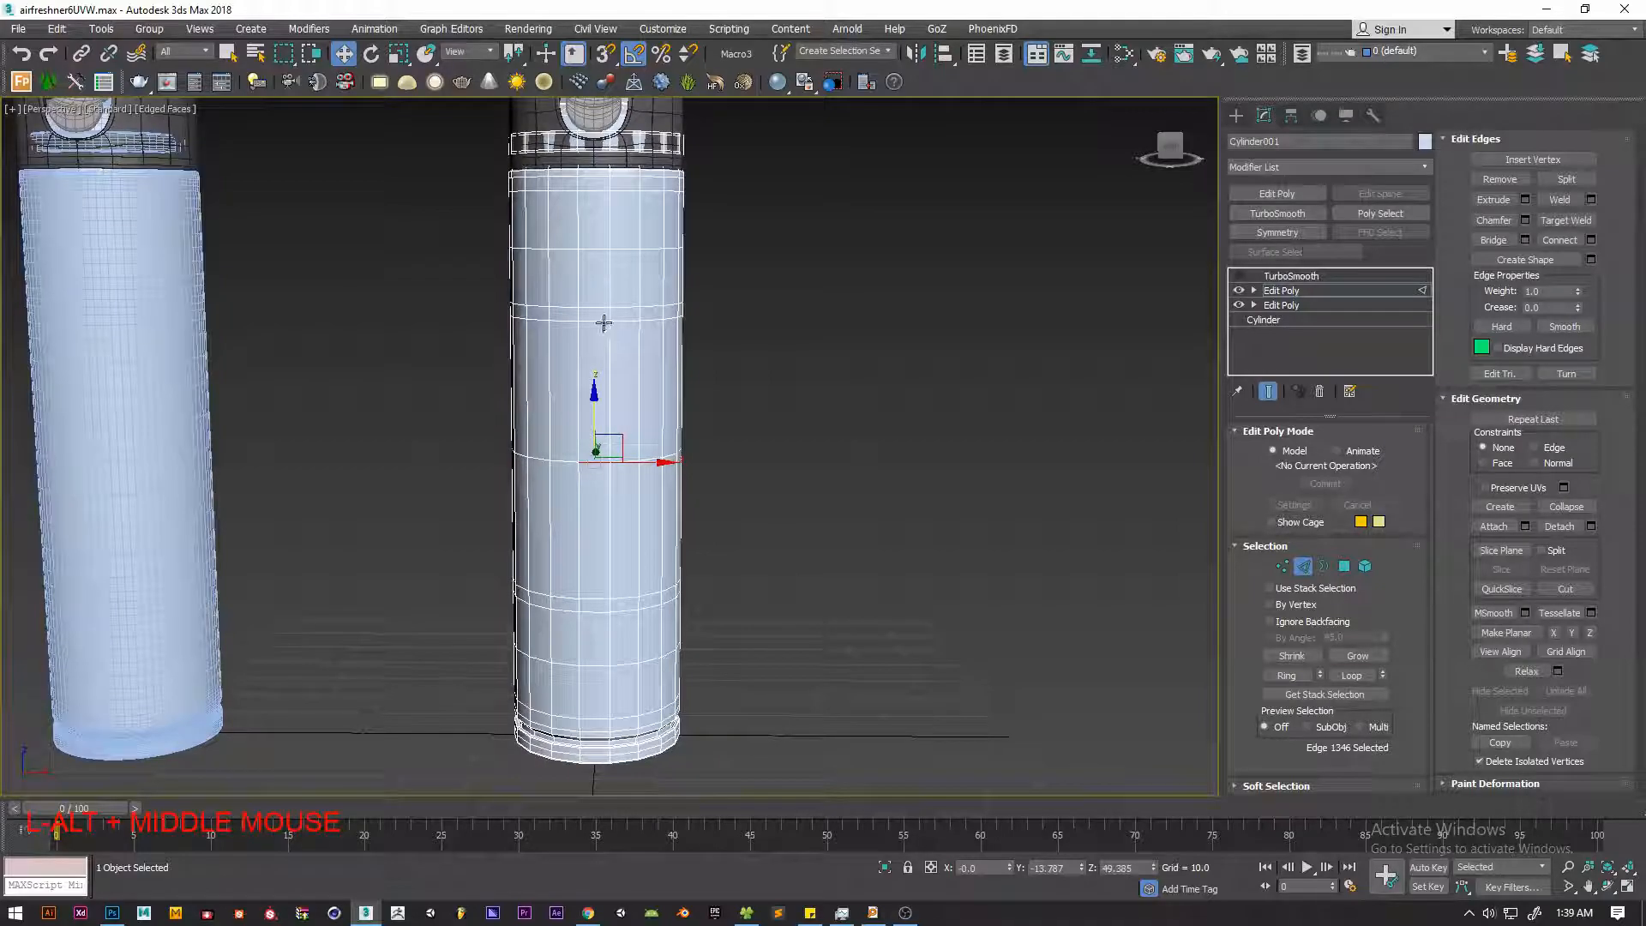
{"action": "left_click", "coordinate": [597, 319], "text": "ctrl"}
{"action": "left_click", "coordinate": [606, 612], "text": "ctrl"}
{"action": "left_click", "coordinate": [601, 610], "text": "ctrl"}
{"action": "left_click", "coordinate": [596, 597], "text": "ctrl"}
{"action": "left_click", "coordinate": [596, 610], "text": "ctrl"}
{"action": "middle_click_drag", "start_coordinate": [596, 609], "coordinate": [663, 624], "text": "alt"}
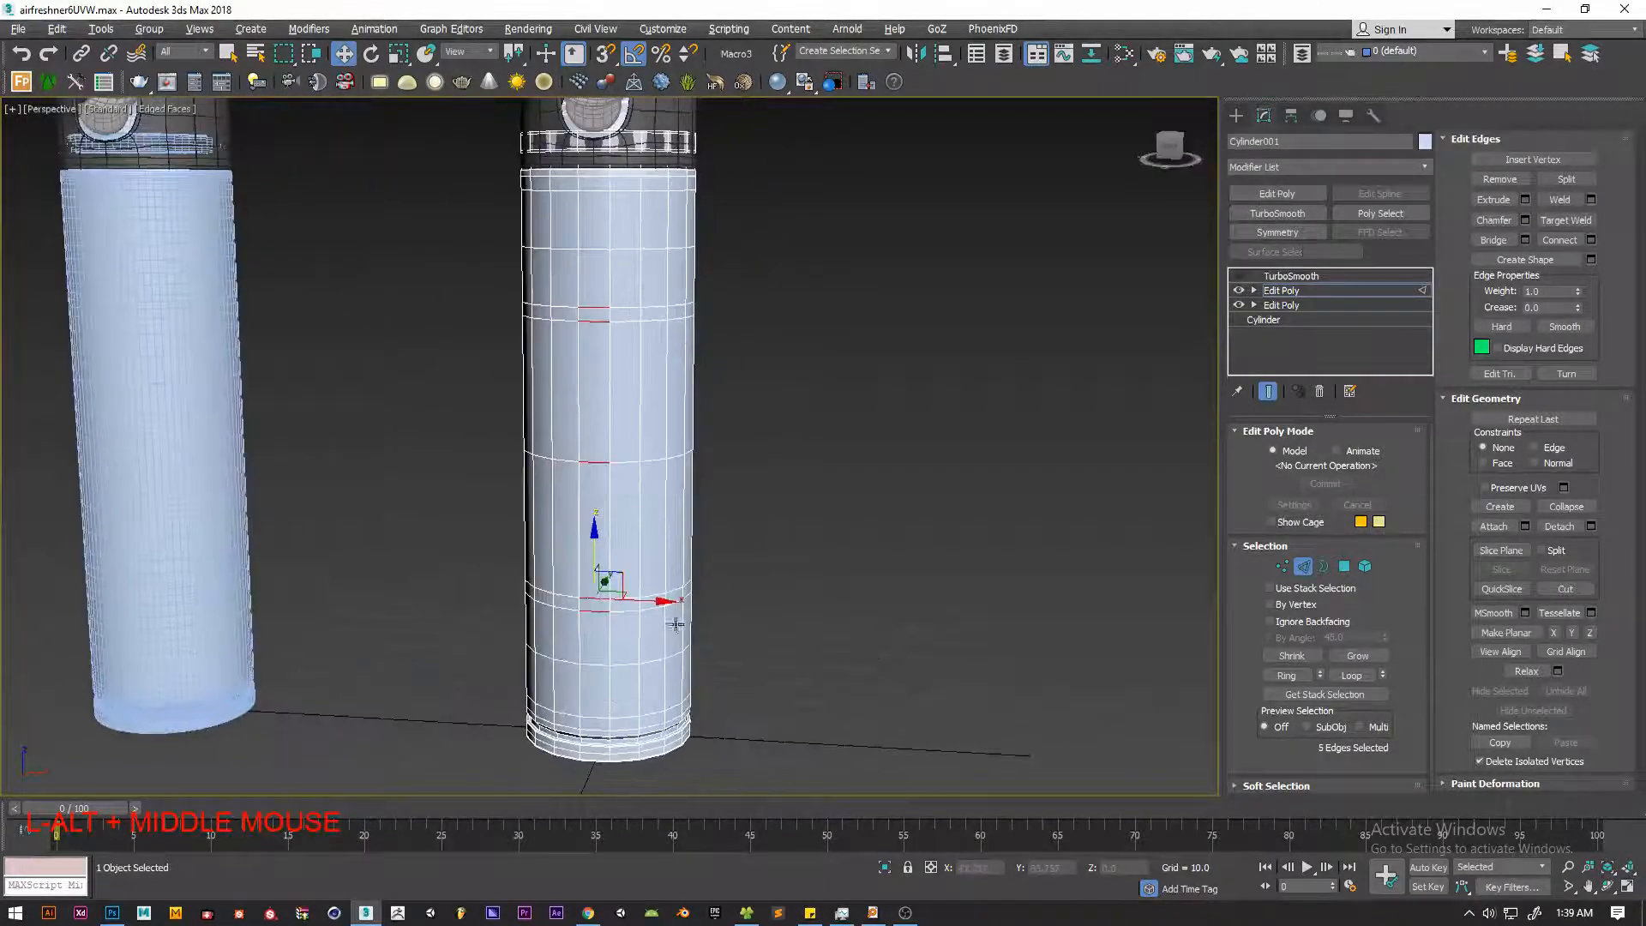
{"action": "left_click", "coordinate": [1351, 676]}
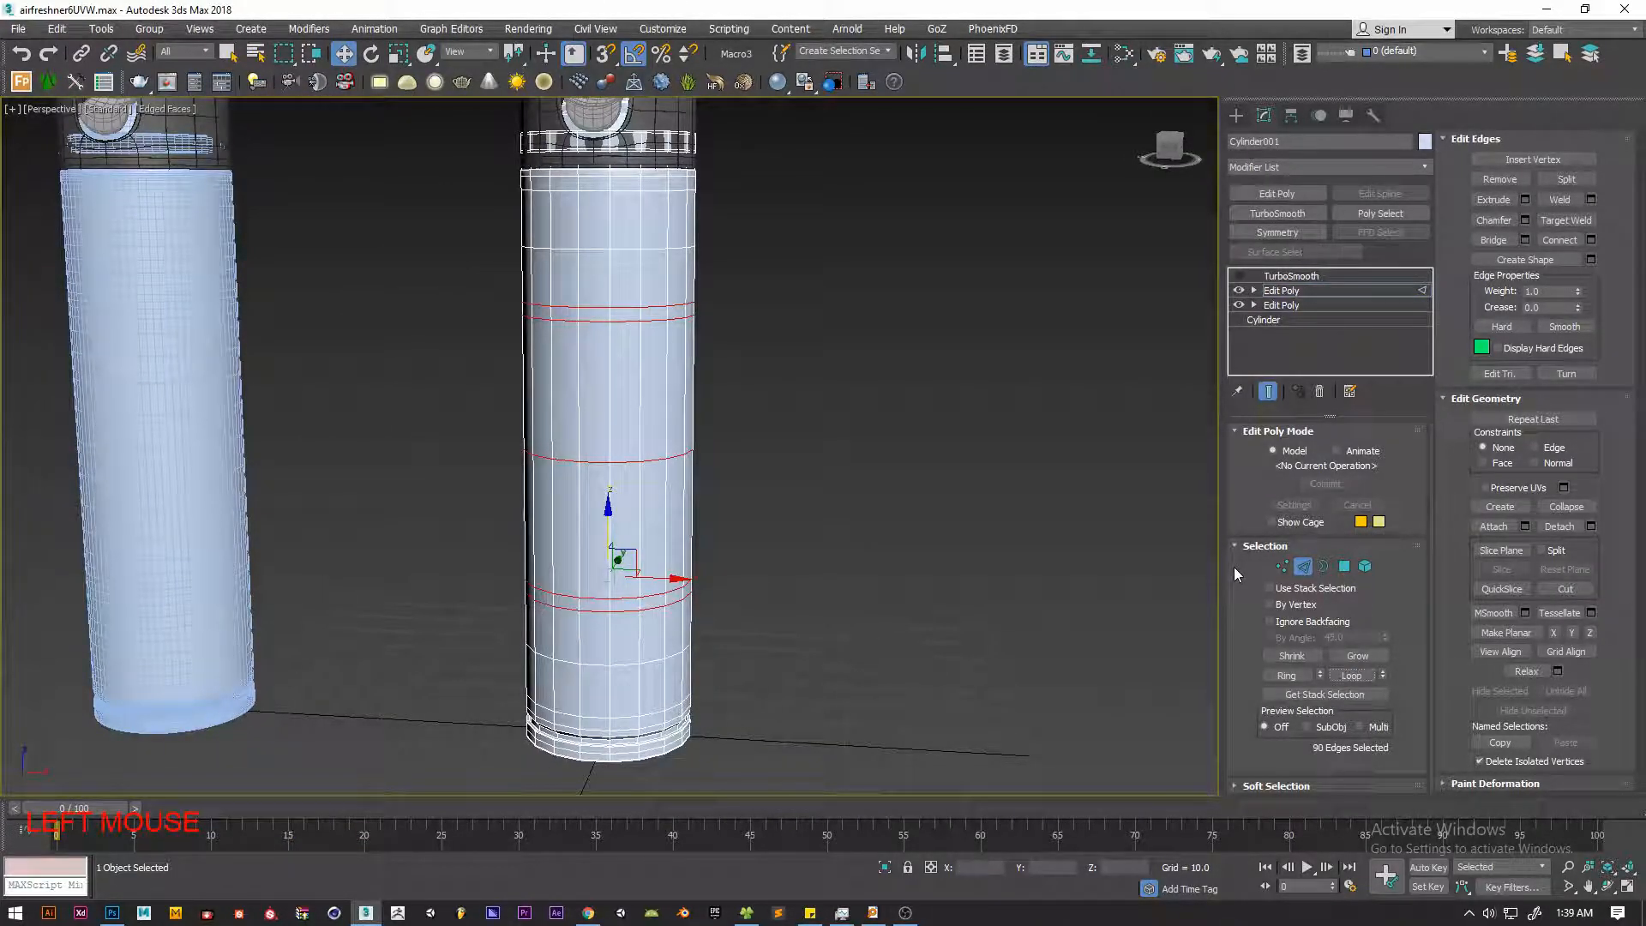
{"action": "left_click", "coordinate": [1238, 276]}
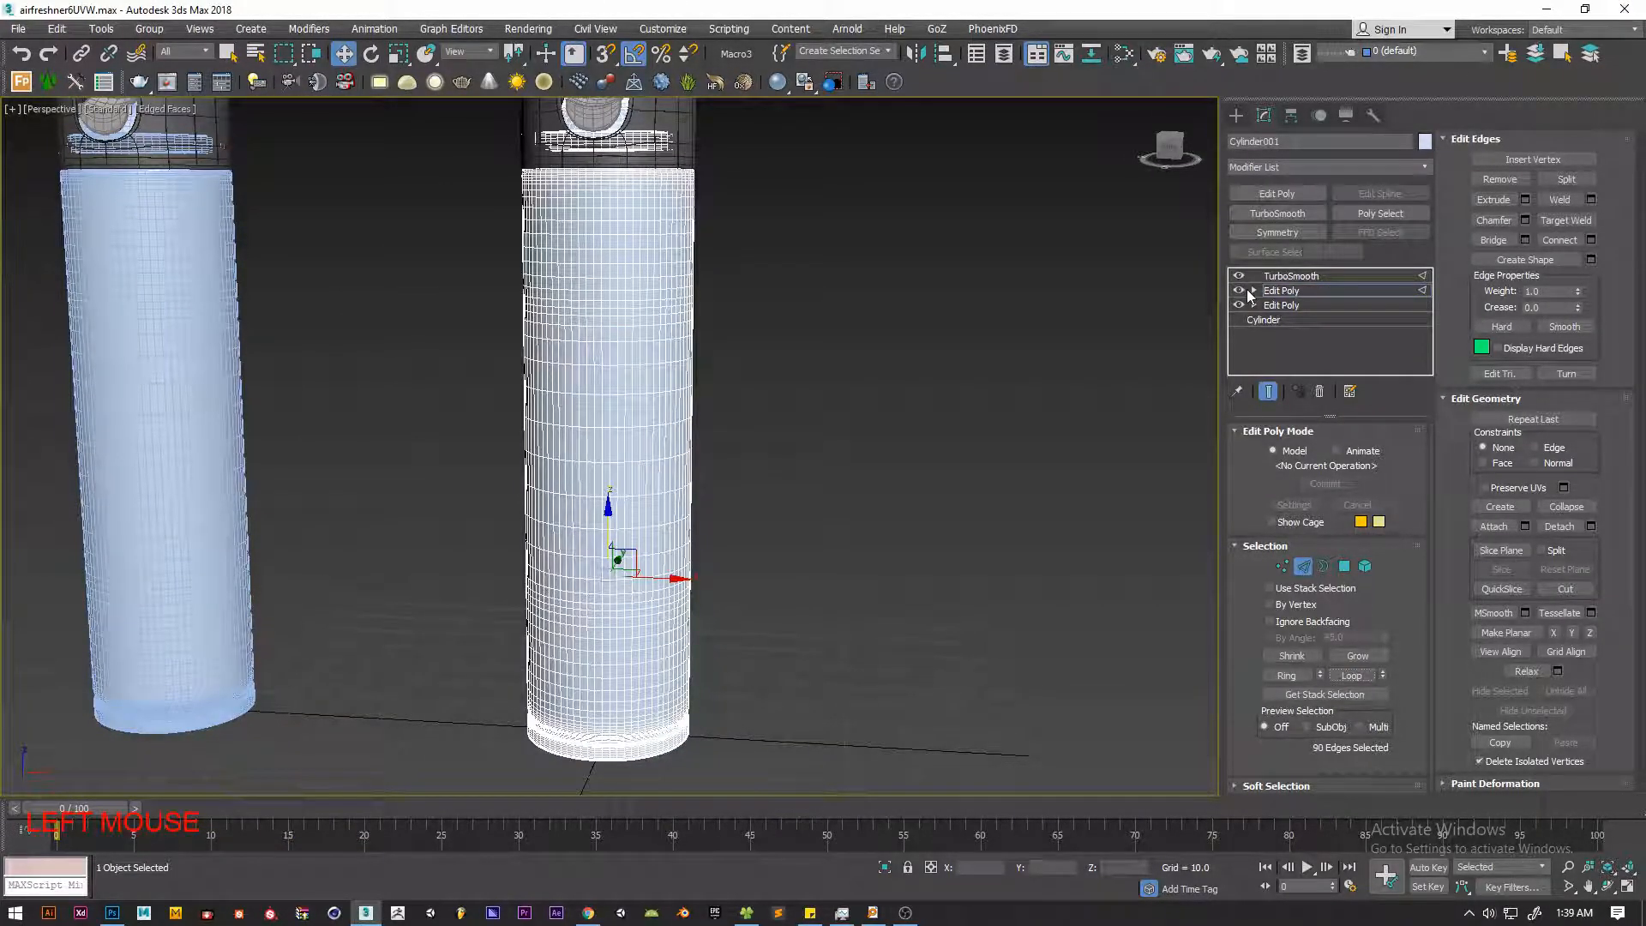
{"action": "key", "text": "ctrl+BackSpace"}
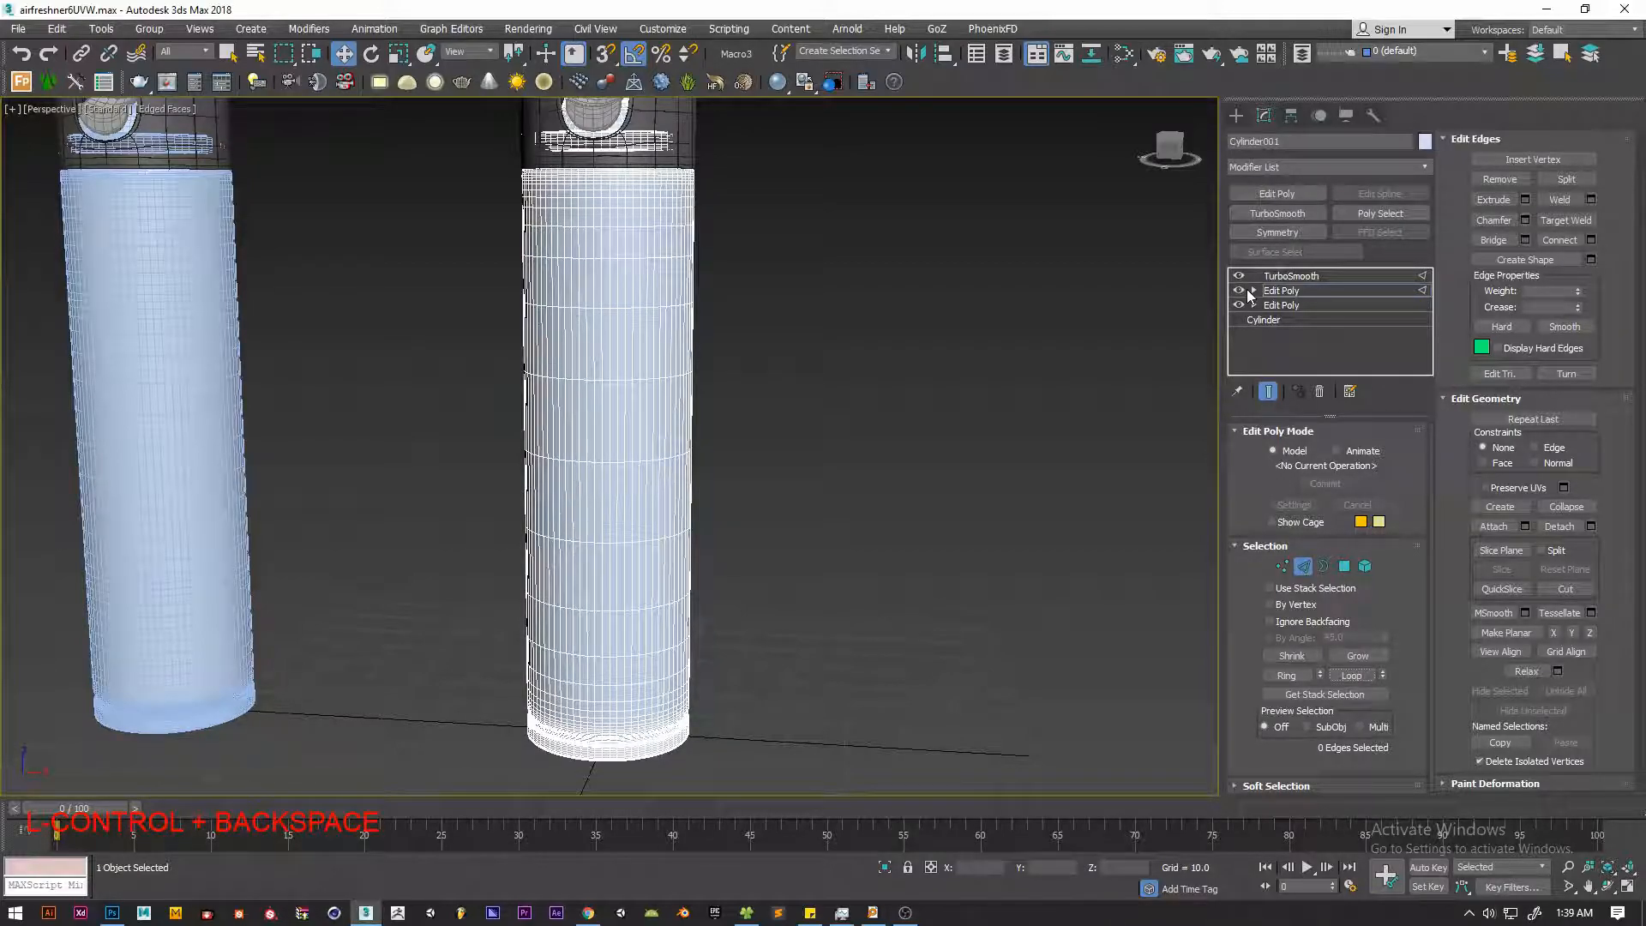
{"action": "left_click", "coordinate": [1239, 276]}
Isolate the can body from the rest of the scene with edged faces shown
{"action": "middle_click_drag", "start_coordinate": [912, 426], "coordinate": [617, 297], "text": "alt"}
{"action": "key", "text": "alt+q"}
{"action": "scroll", "coordinate": [619, 298], "scroll_direction": "up", "scroll_amount": 2}
{"action": "key", "text": "F4"}
{"action": "key", "text": "F4"}
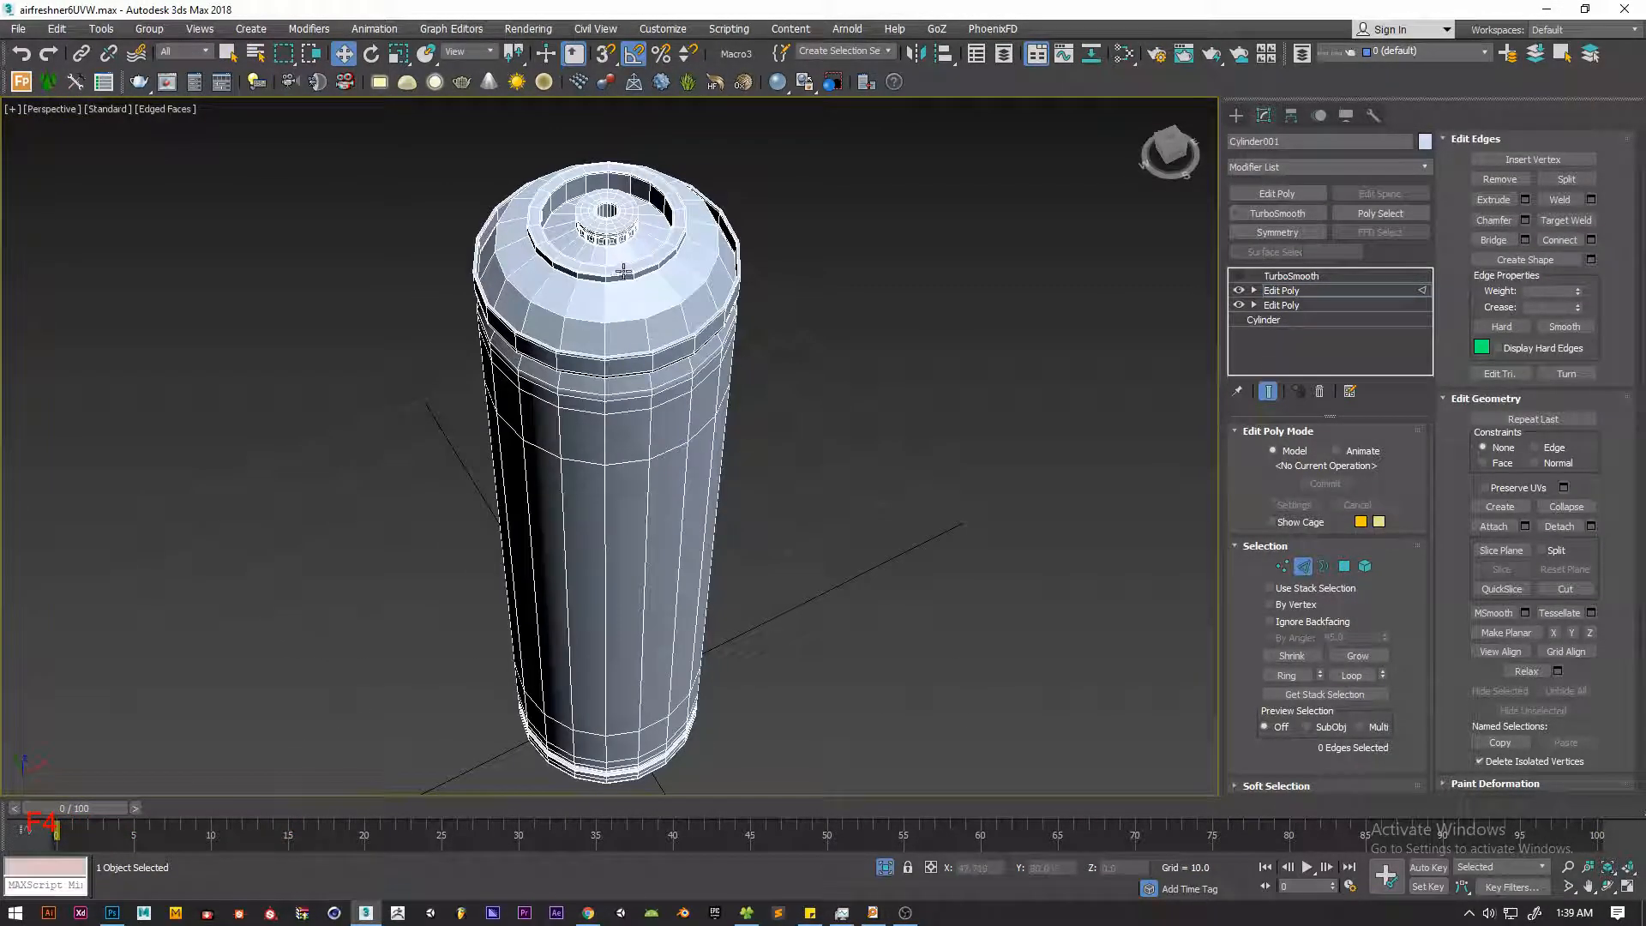
Add an Edit Poly modifier directly below TurboSmooth and rename it Edit PolyUVW
{"action": "left_click", "coordinate": [1293, 277]}
{"action": "left_click", "coordinate": [1301, 291]}
{"action": "left_click", "coordinate": [1294, 196]}
{"action": "right_click", "coordinate": [1308, 300]}
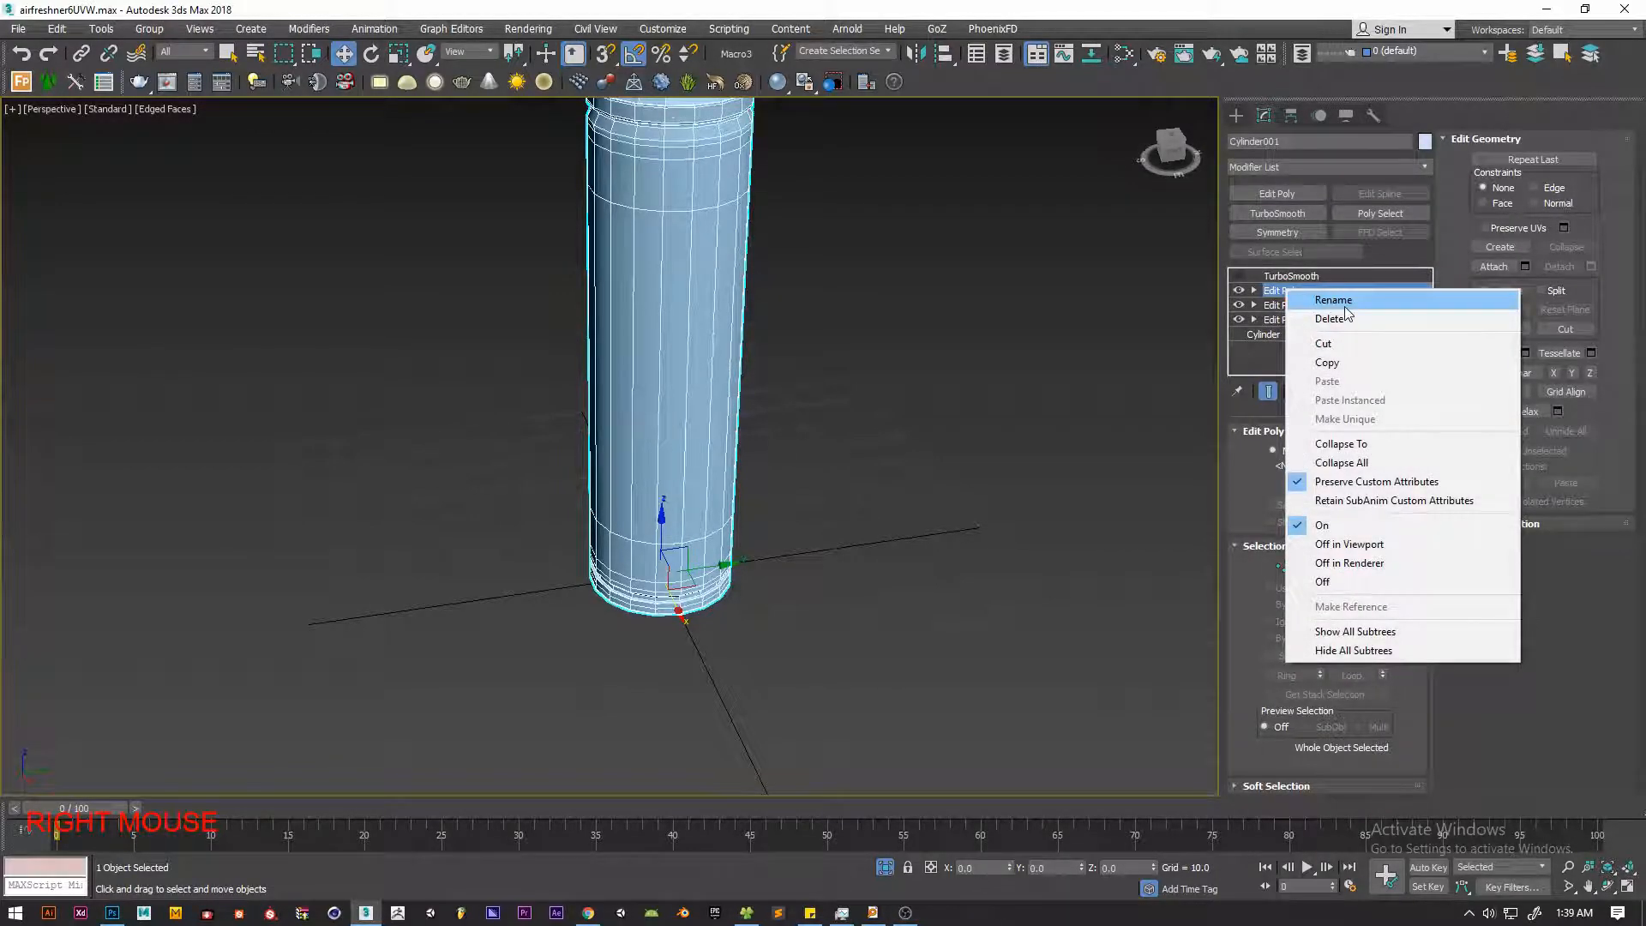
{"action": "left_click", "coordinate": [1343, 305]}
{"action": "key", "text": "Right"}
{"action": "type", "text": "UVW"}
{"action": "key", "text": "Return"}
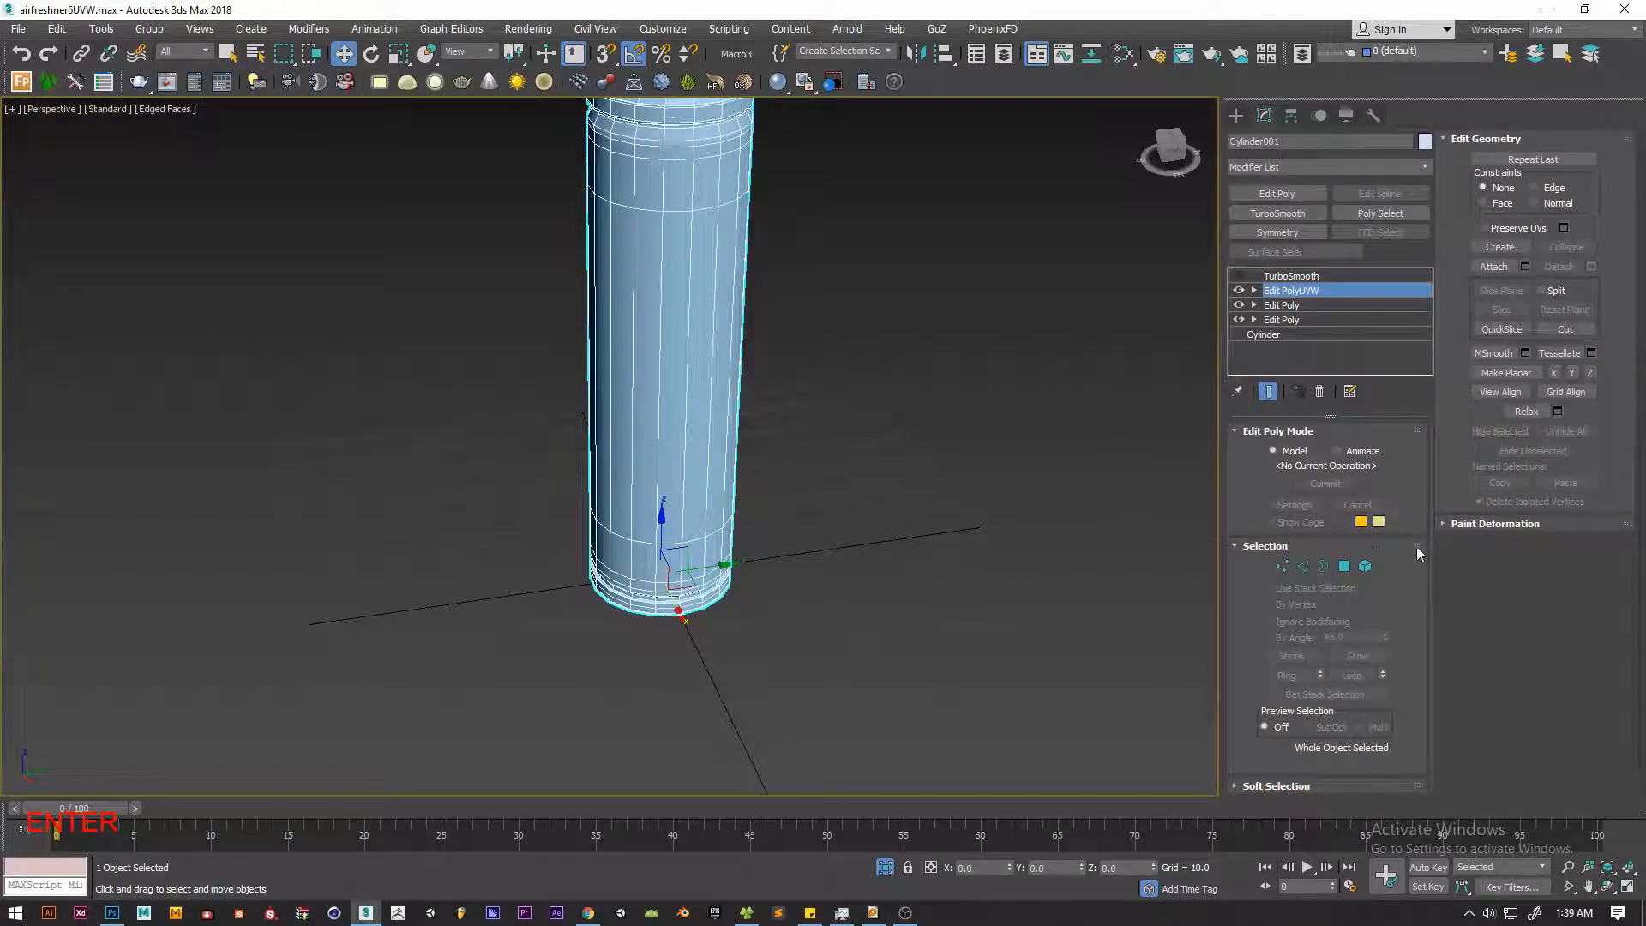
Select the whole can element, assign it material ID 1 and clear the selection
{"action": "left_click", "coordinate": [1363, 565]}
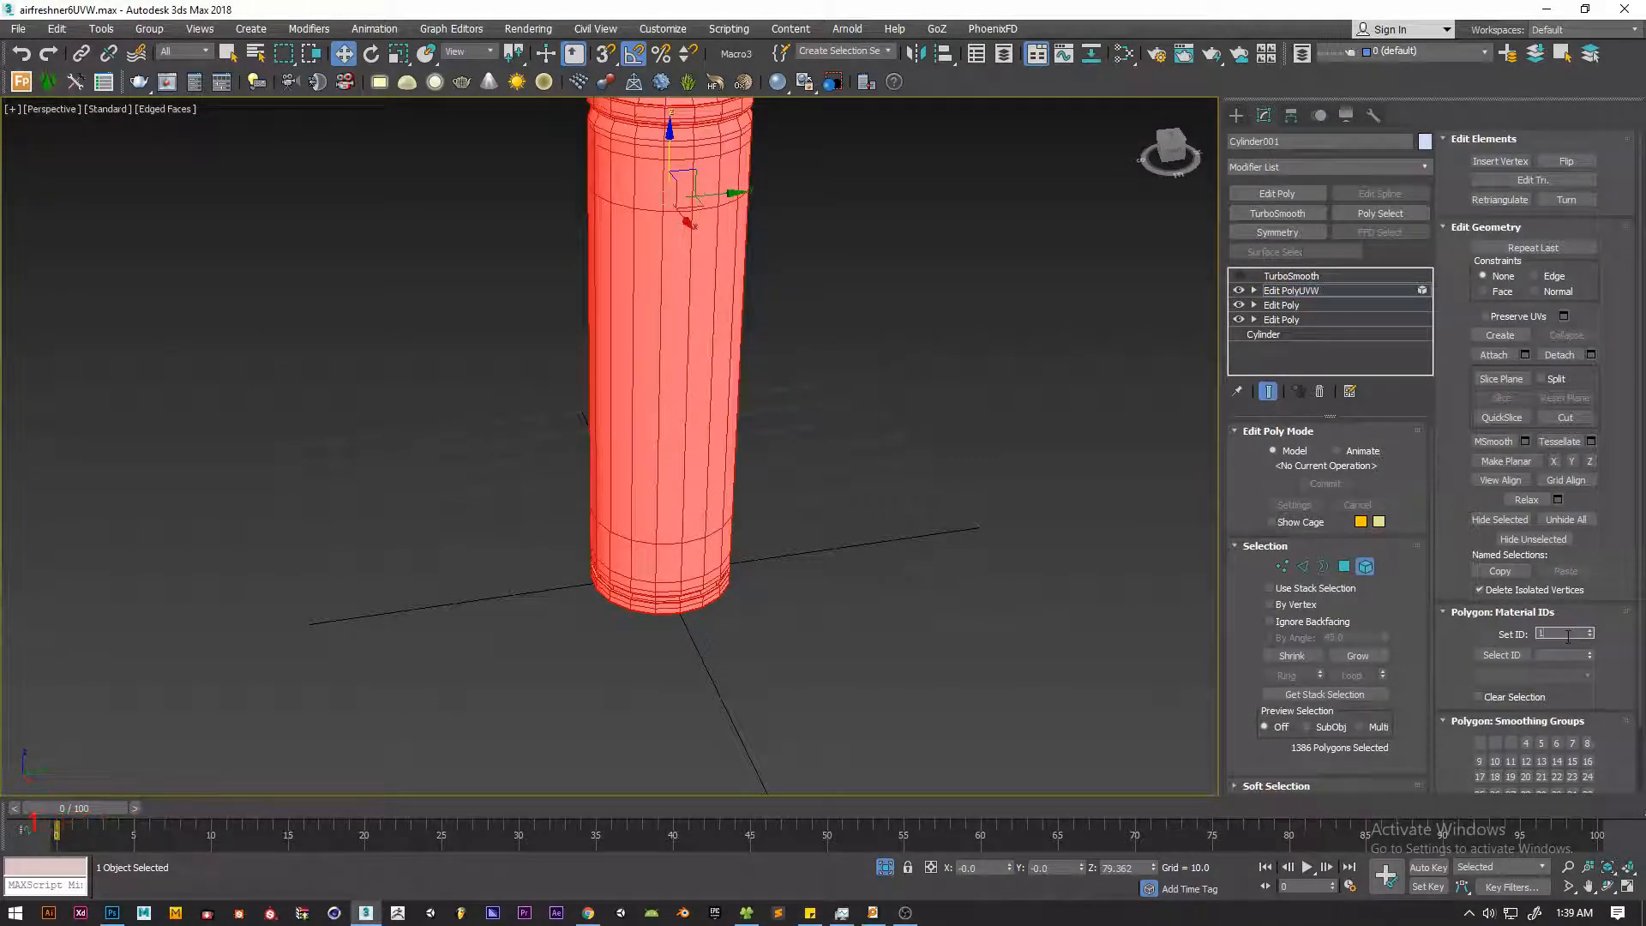
{"action": "scroll", "coordinate": [651, 470], "scroll_direction": "down", "scroll_amount": 3}
{"action": "left_click", "coordinate": [845, 456]}
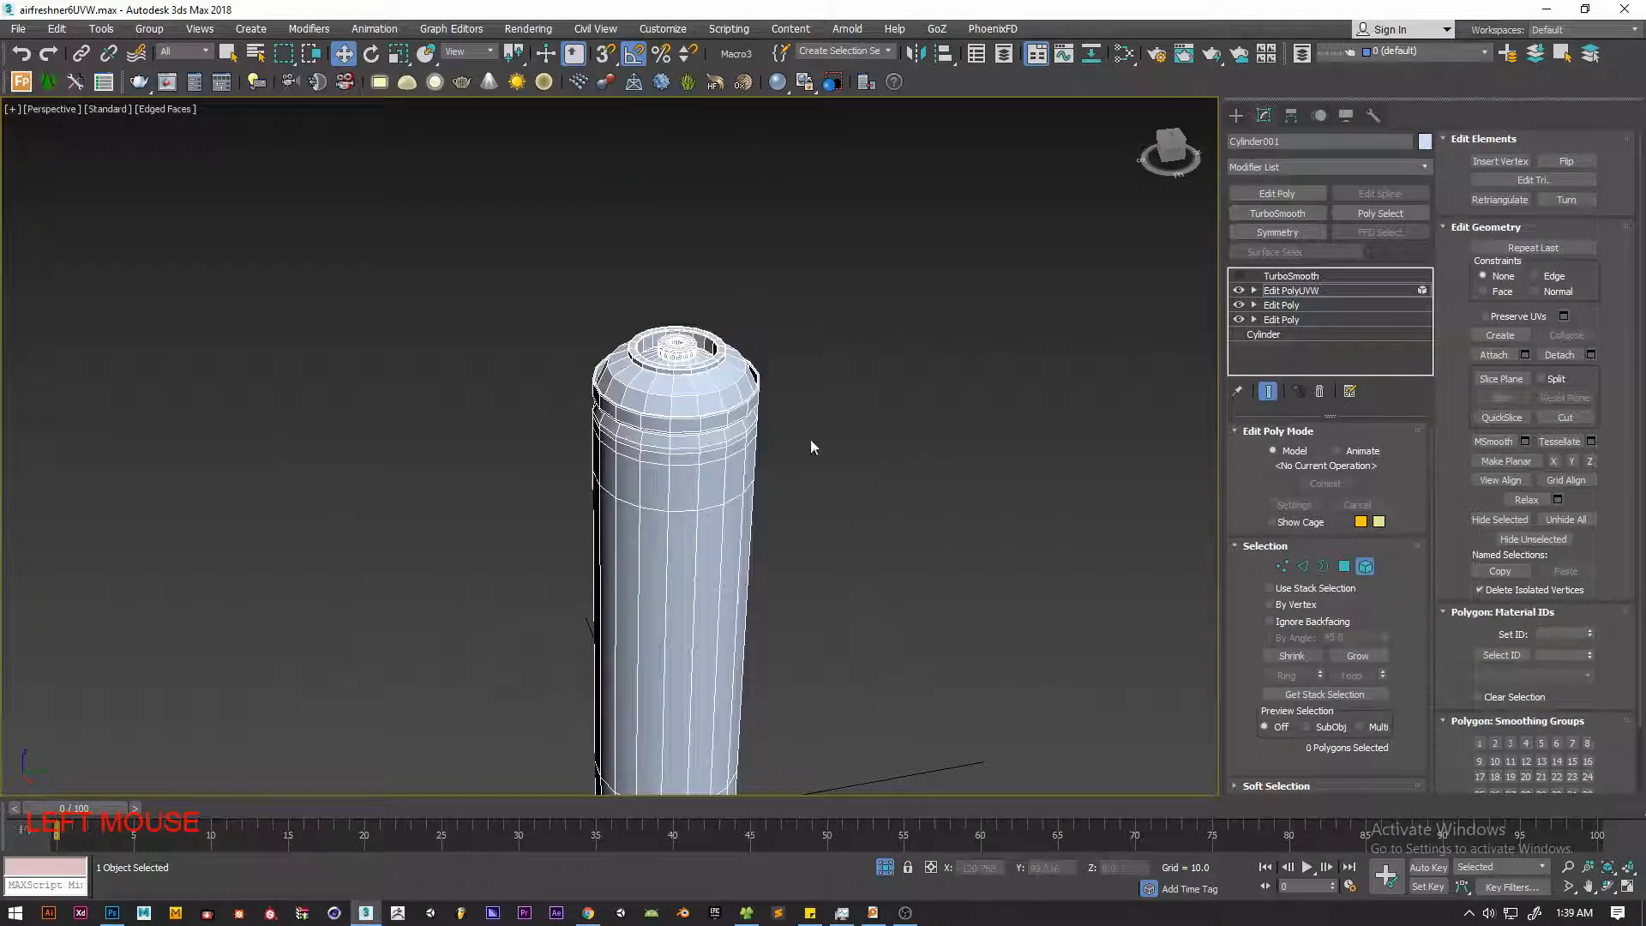
Select the edge loop inside the valve hole on top of the can and convert it to a polygon selection
{"action": "scroll", "coordinate": [640, 347], "scroll_direction": "up", "scroll_amount": 5}
{"action": "middle_click_drag", "start_coordinate": [639, 347], "coordinate": [722, 413], "text": "alt"}
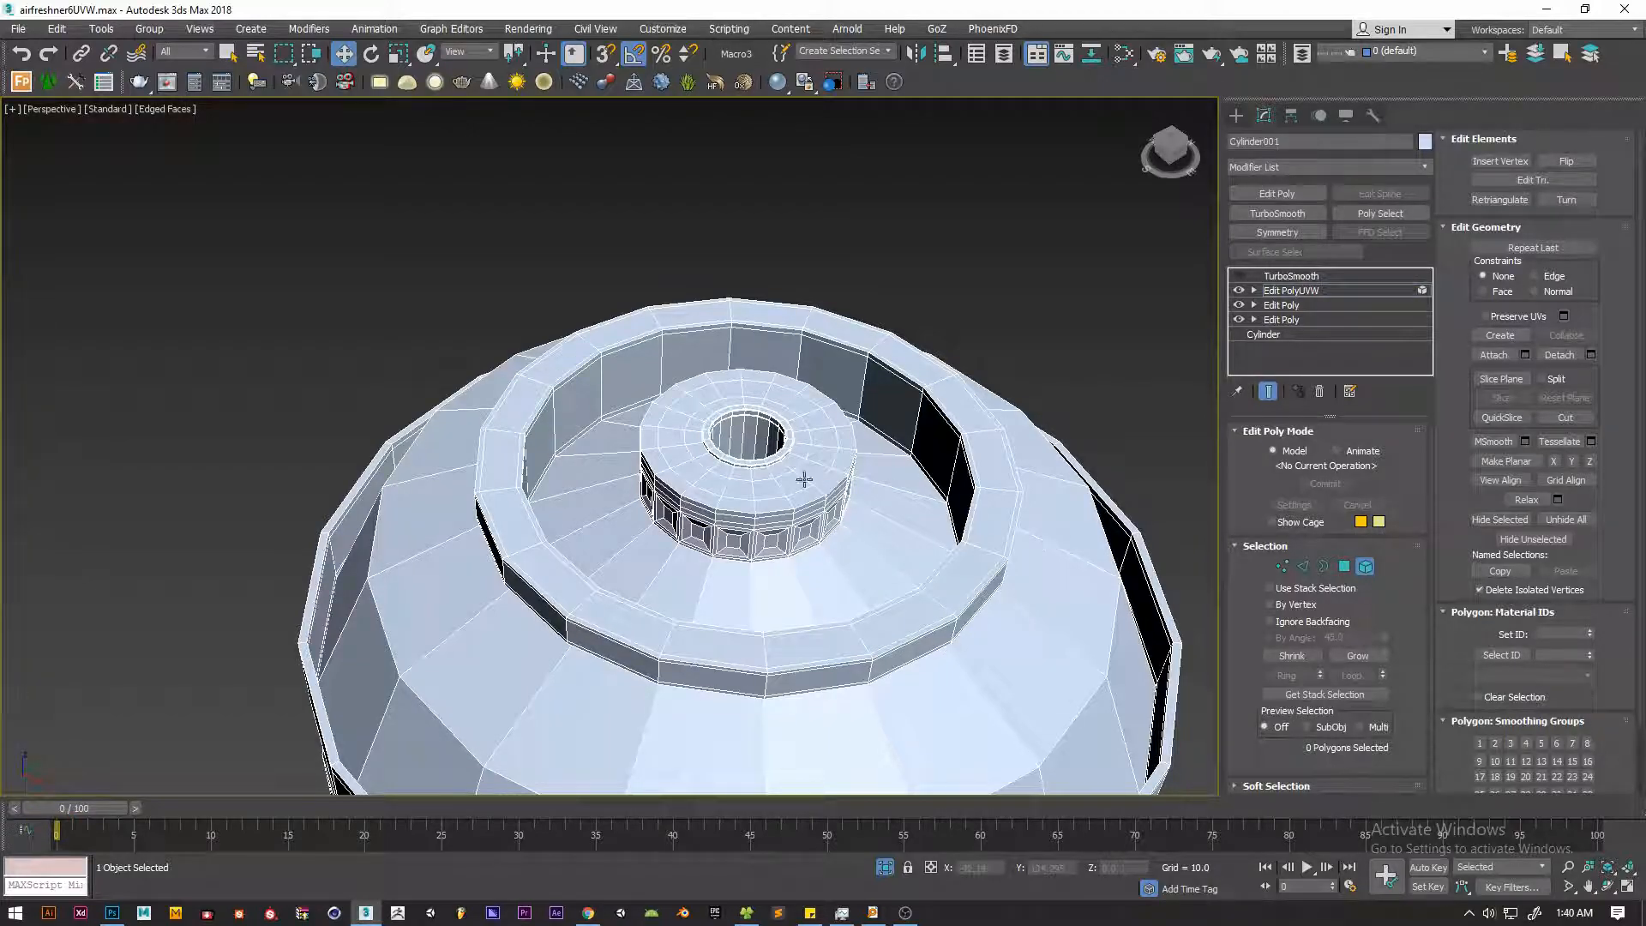
{"action": "key", "text": "F3"}
{"action": "key", "text": "2"}
{"action": "scroll", "coordinate": [814, 484], "scroll_direction": "down", "scroll_amount": 5}
{"action": "left_click", "coordinate": [673, 468]}
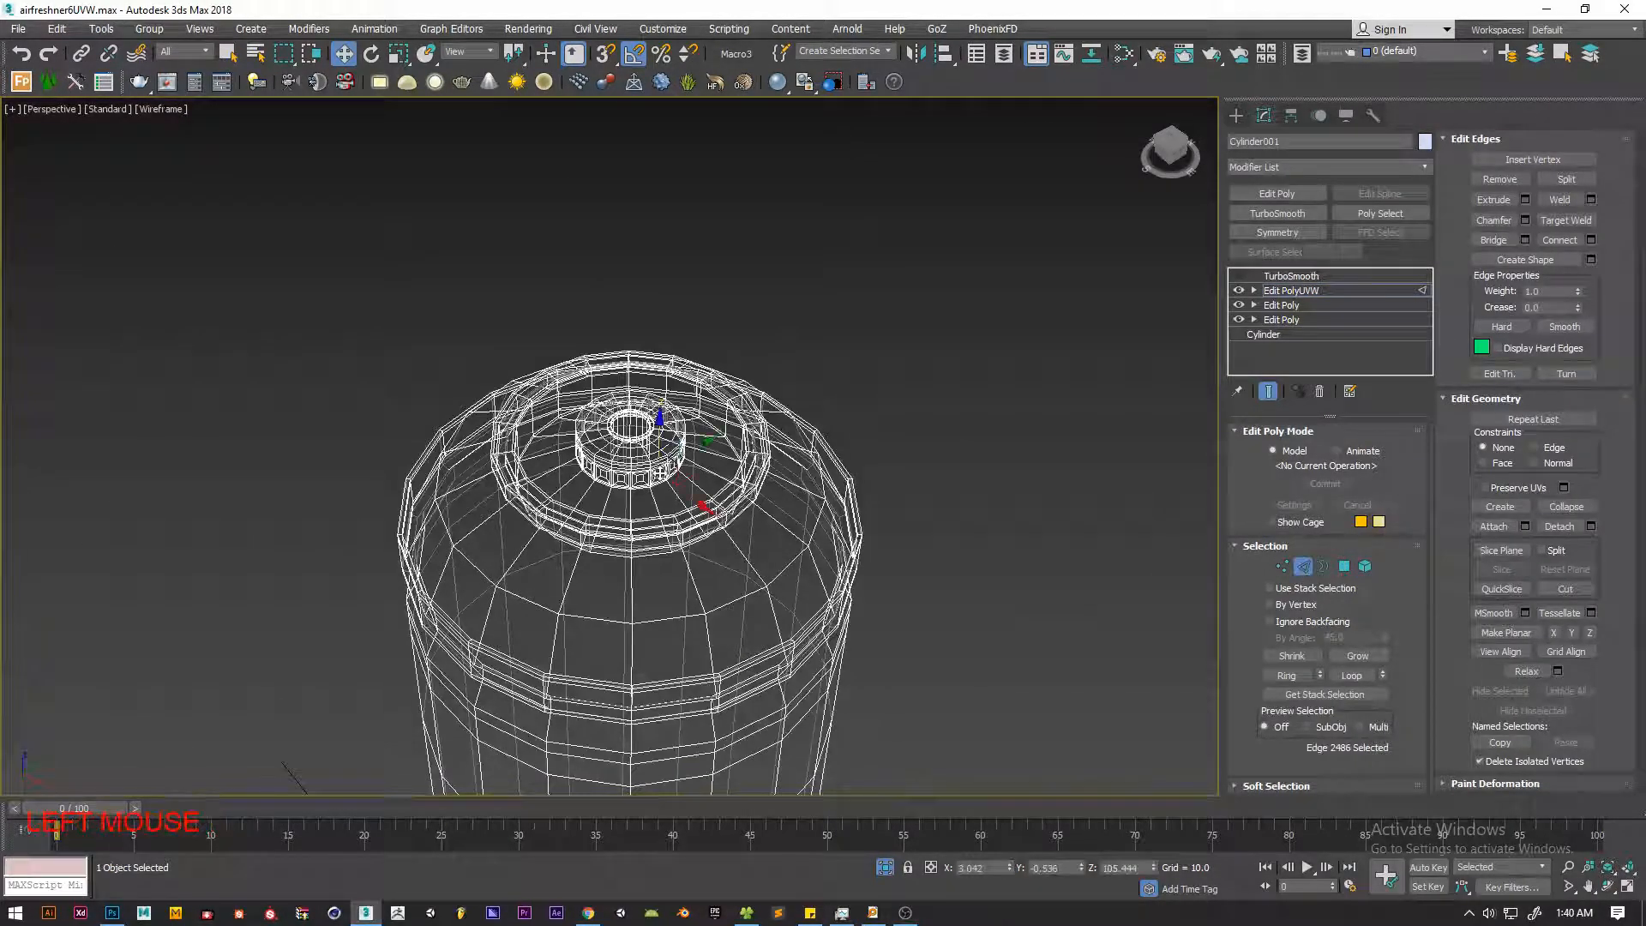
{"action": "scroll", "coordinate": [712, 514], "scroll_direction": "up", "scroll_amount": 5}
{"action": "scroll", "coordinate": [711, 525], "scroll_direction": "down", "scroll_amount": 6}
{"action": "scroll", "coordinate": [634, 444], "scroll_direction": "up", "scroll_amount": 5}
{"action": "key", "text": "F3"}
{"action": "key", "text": "F3"}
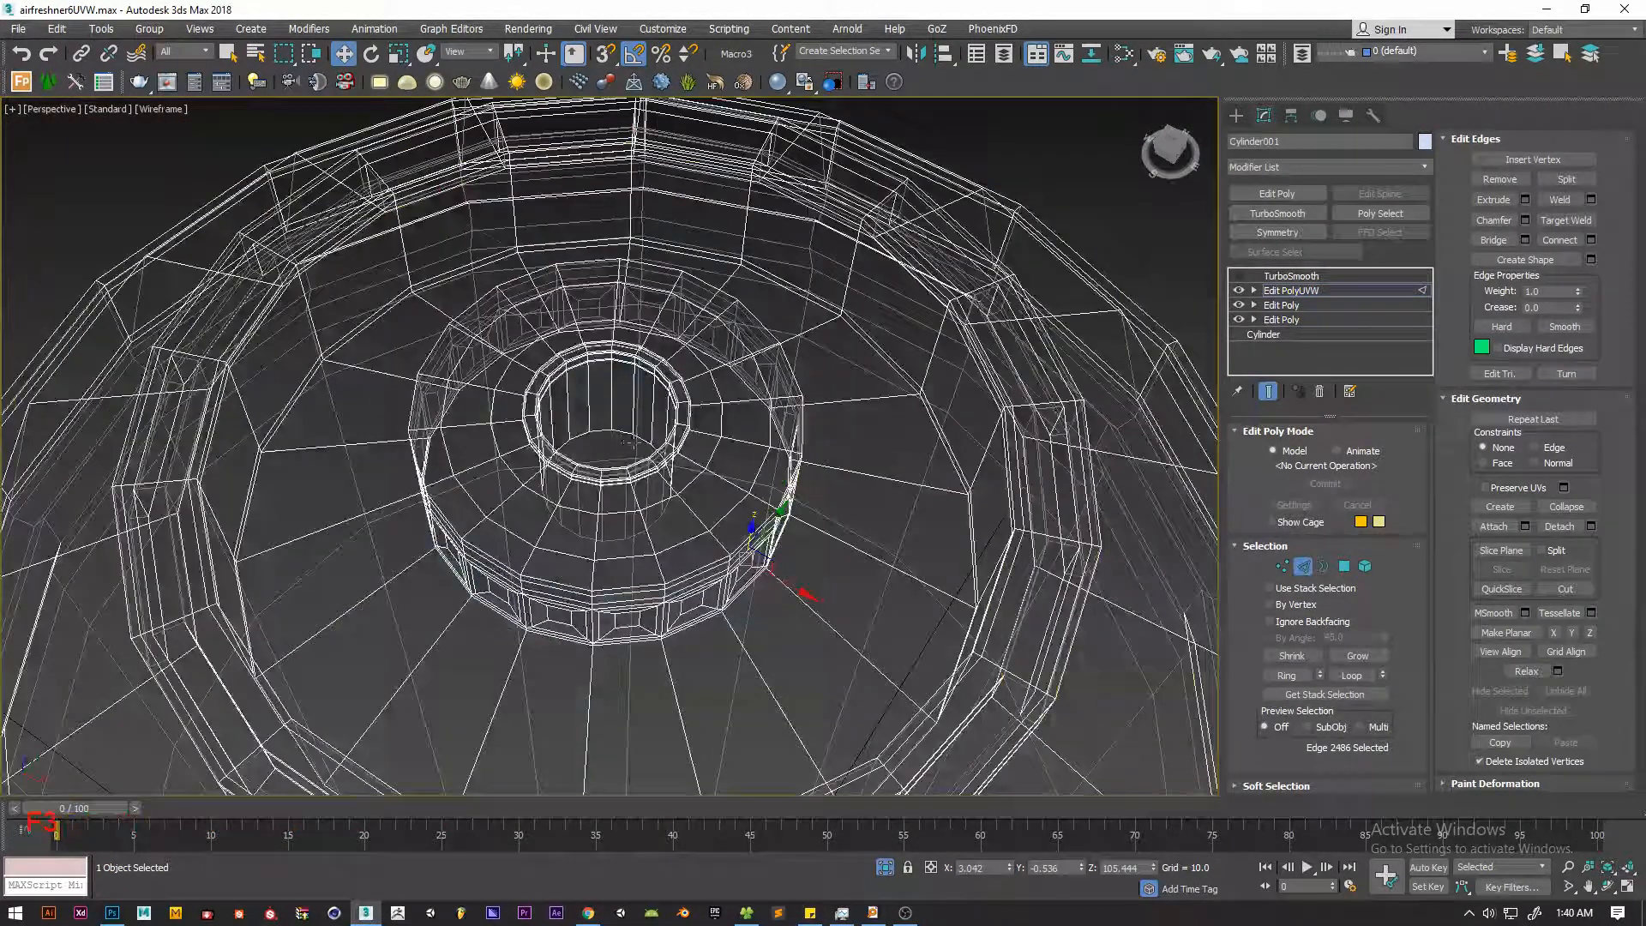
{"action": "double_click", "coordinate": [619, 435]}
{"action": "key", "text": "F3"}
{"action": "scroll", "coordinate": [619, 436], "scroll_direction": "down", "scroll_amount": 4}
{"action": "middle_click_drag", "start_coordinate": [619, 435], "coordinate": [630, 403], "text": "alt"}
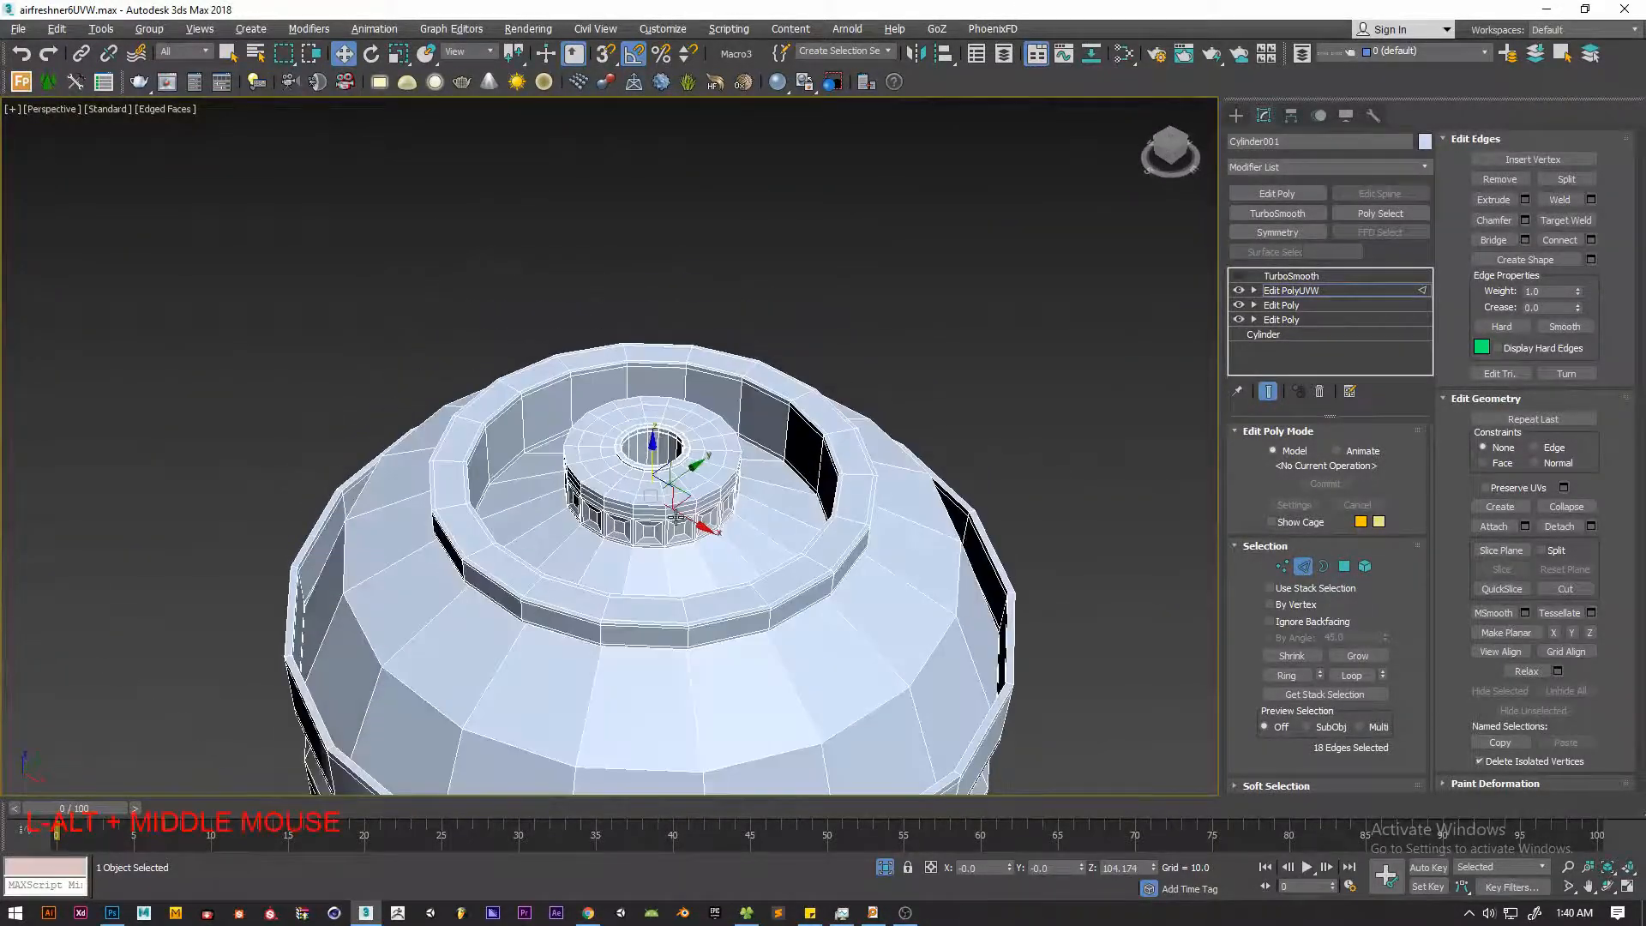
{"action": "left_click", "coordinate": [1343, 566], "text": "ctrl"}
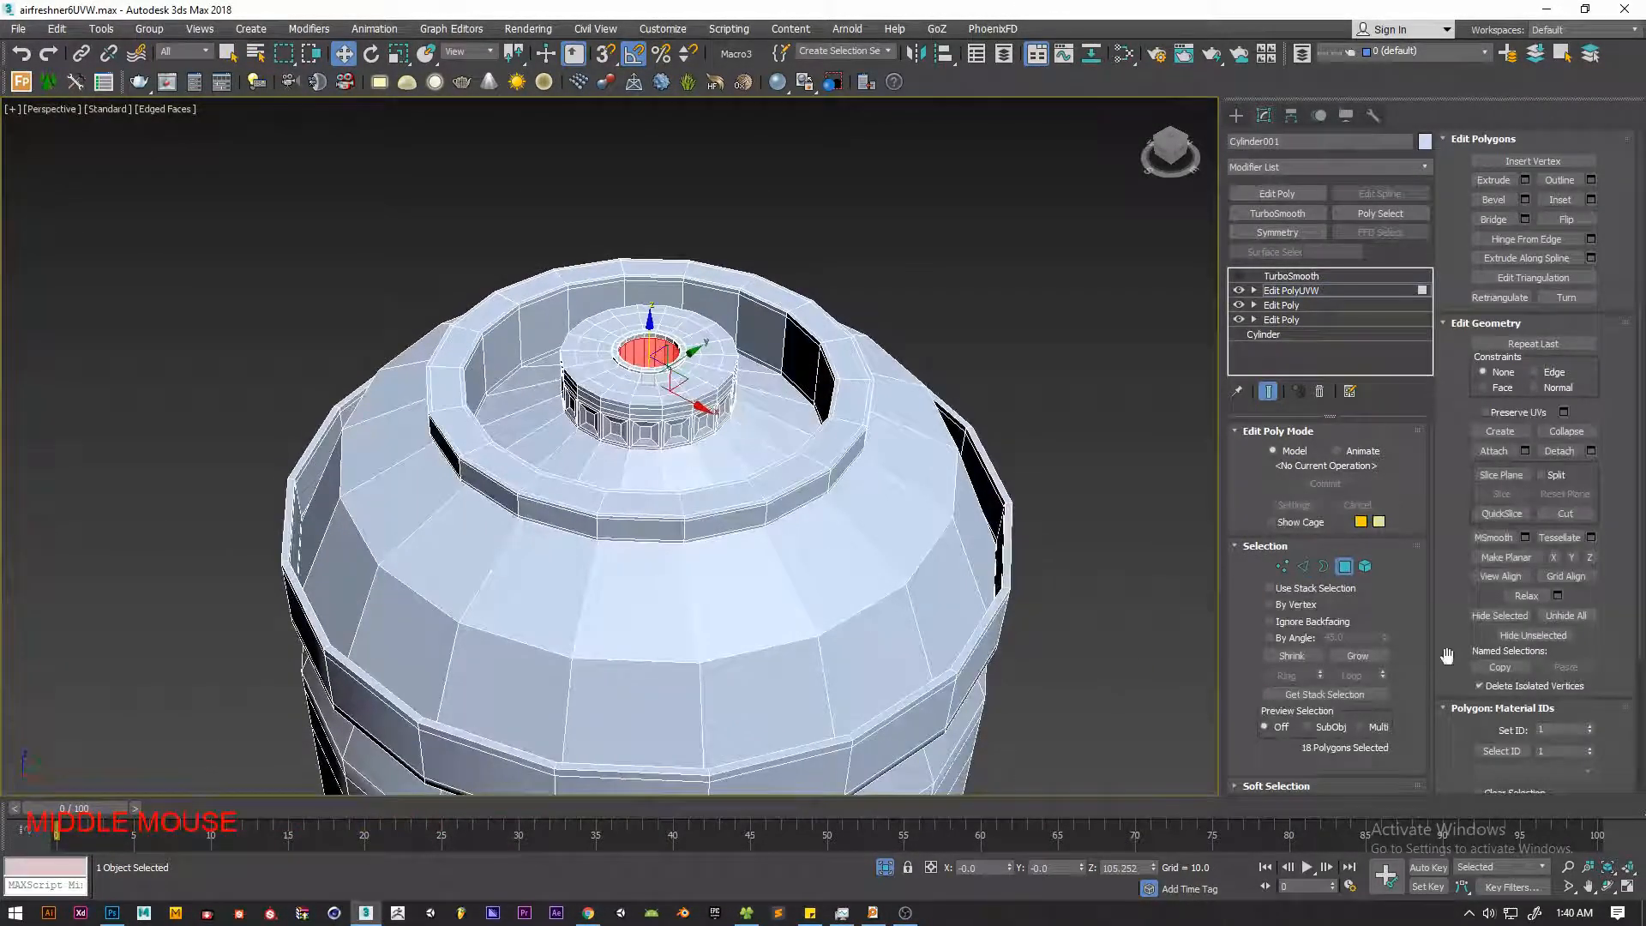
Grow the polygon selection from the valve hole outward until it covers the valve, the surrounding recess and the raised rim
{"action": "left_click", "coordinate": [1361, 657]}
{"action": "left_click", "coordinate": [1361, 657]}
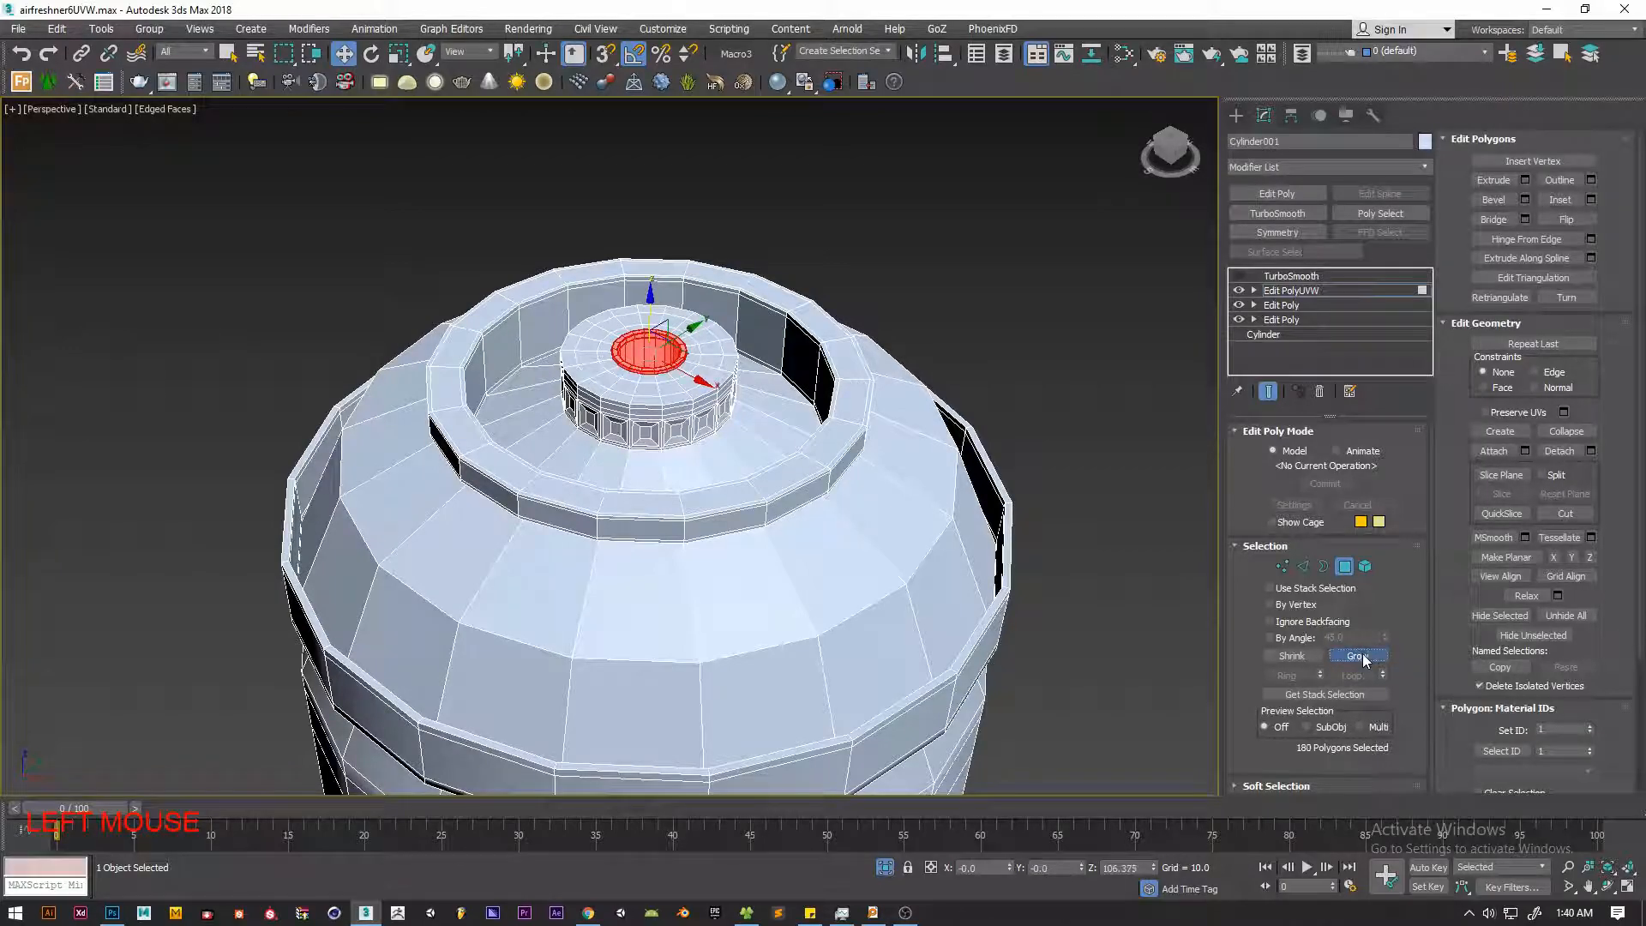
{"action": "left_click", "coordinate": [1361, 657]}
{"action": "left_click", "coordinate": [1361, 657]}
{"action": "left_click", "coordinate": [1361, 657]}
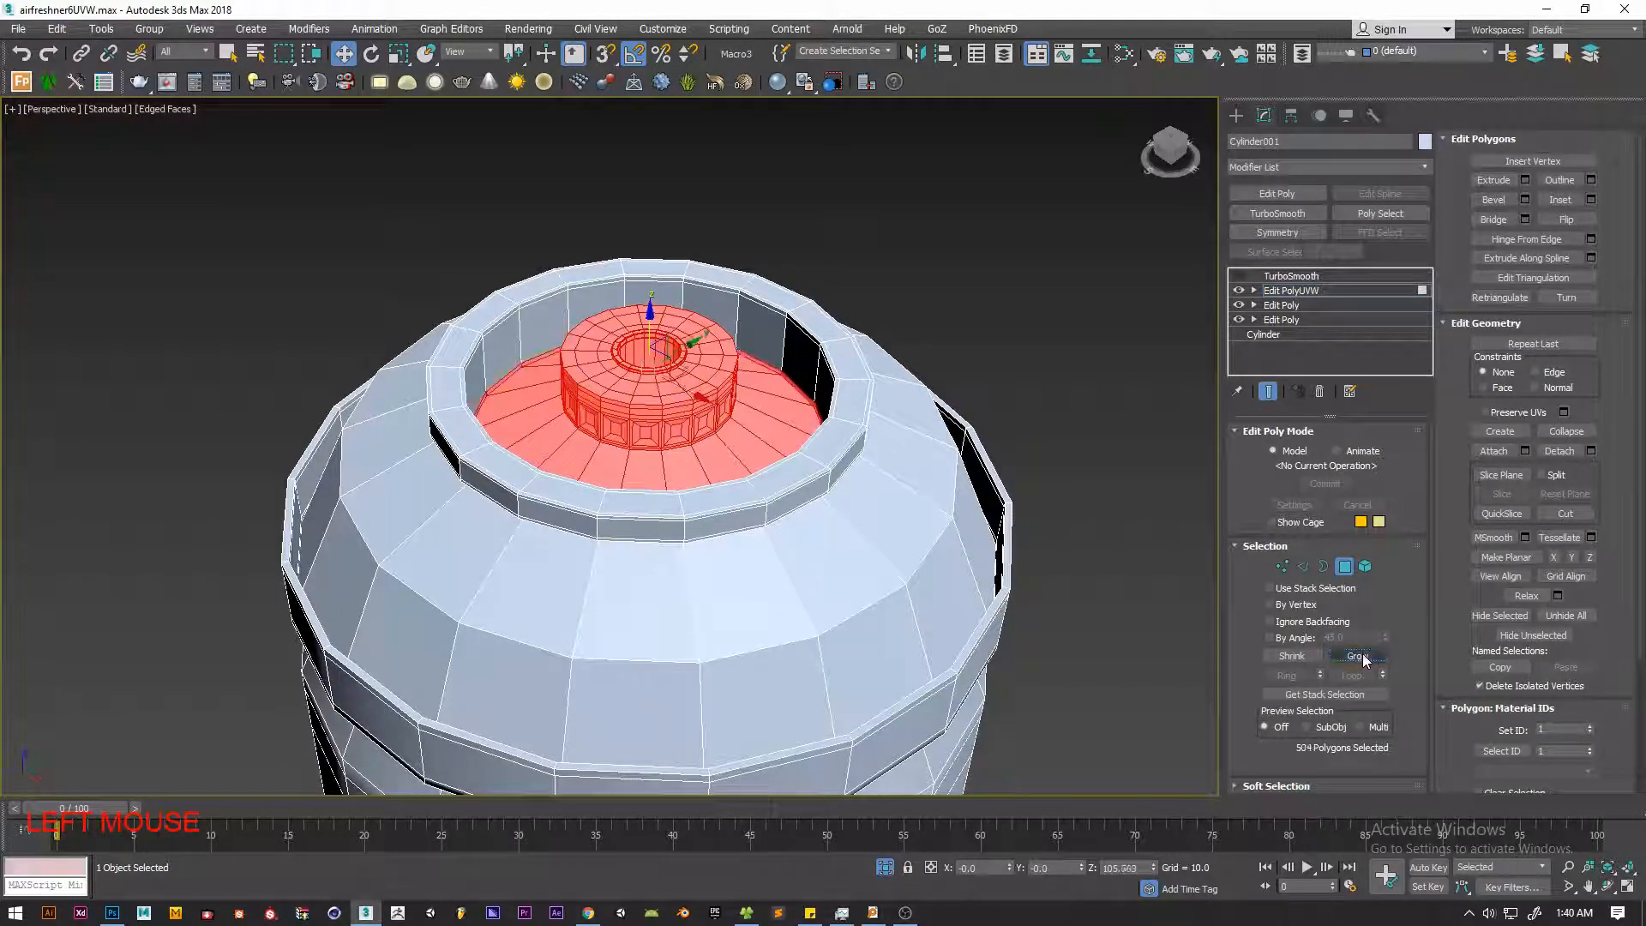
{"action": "left_click", "coordinate": [1361, 657]}
{"action": "left_click", "coordinate": [1361, 657]}
{"action": "left_click", "coordinate": [1361, 657]}
{"action": "left_click", "coordinate": [1362, 657]}
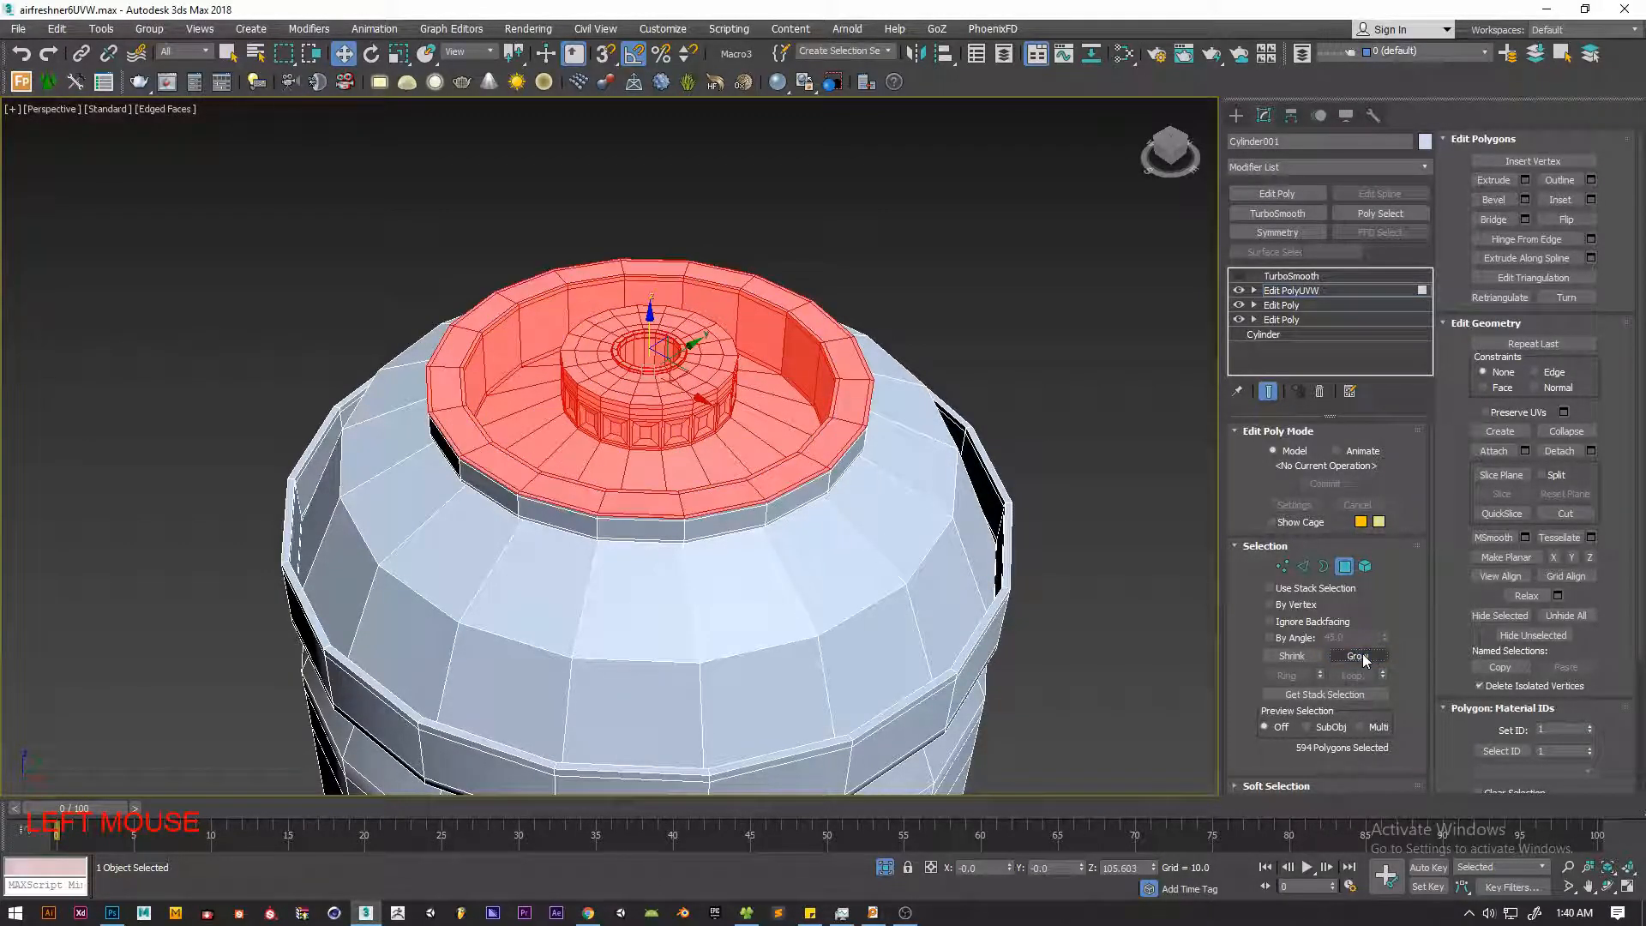
{"action": "left_click", "coordinate": [1361, 656]}
{"action": "left_click", "coordinate": [1361, 656]}
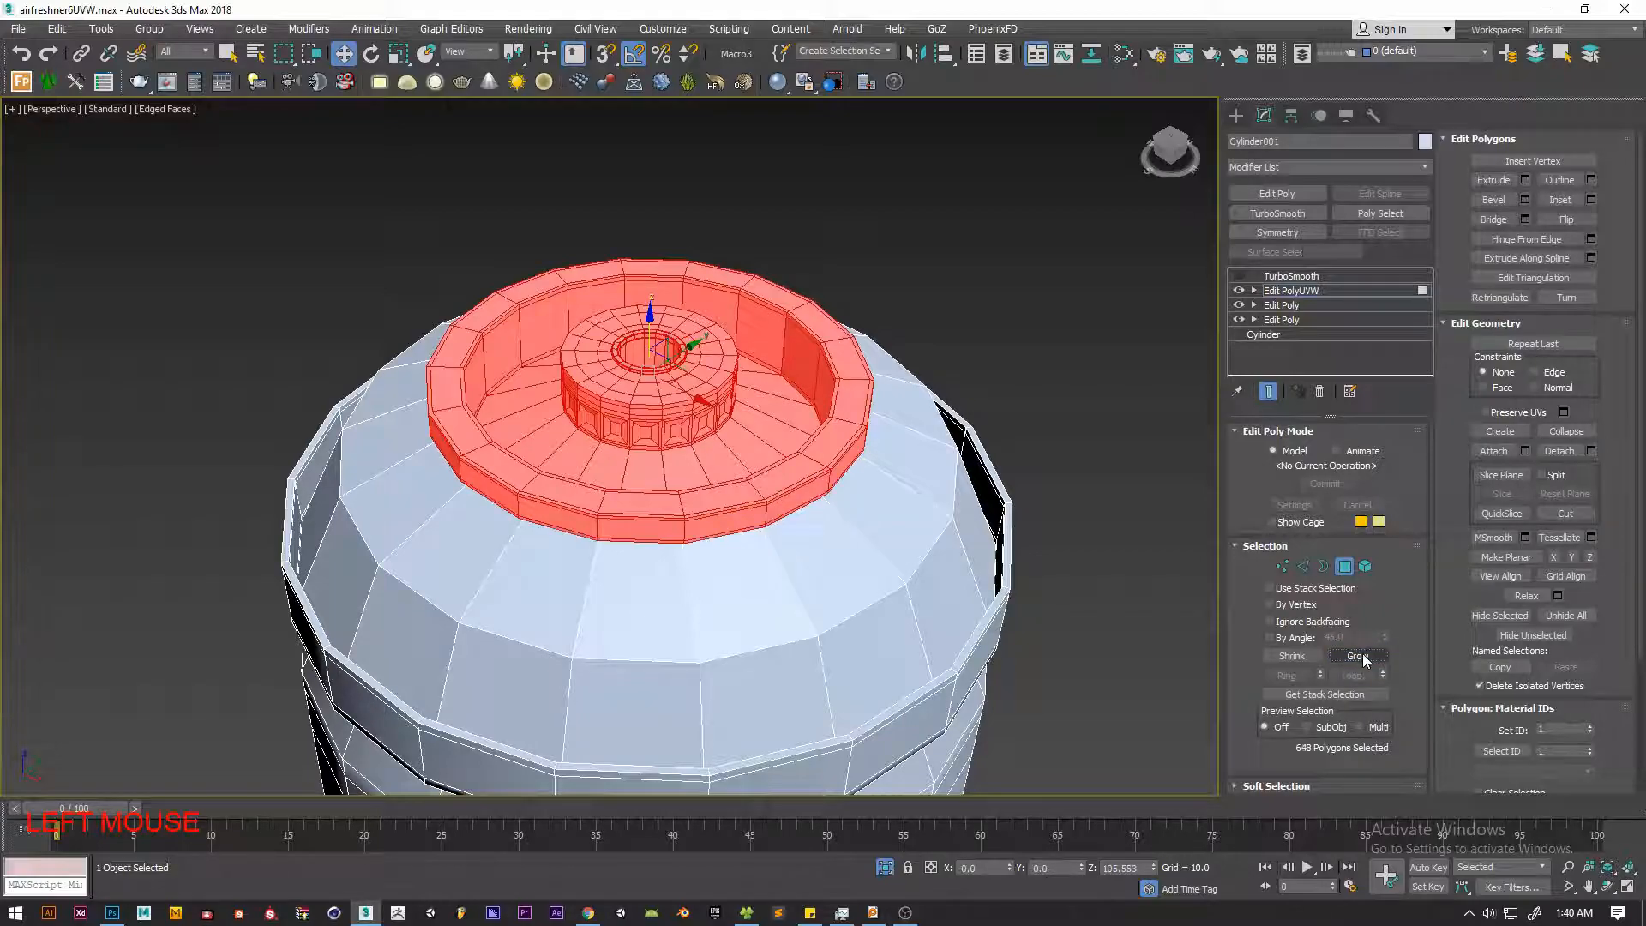
Enable TurboSmooth to check the underside of the raised rim and grow the polygon selection two more steps
{"action": "left_click", "coordinate": [1238, 275]}
{"action": "scroll", "coordinate": [672, 471], "scroll_direction": "up", "scroll_amount": 10}
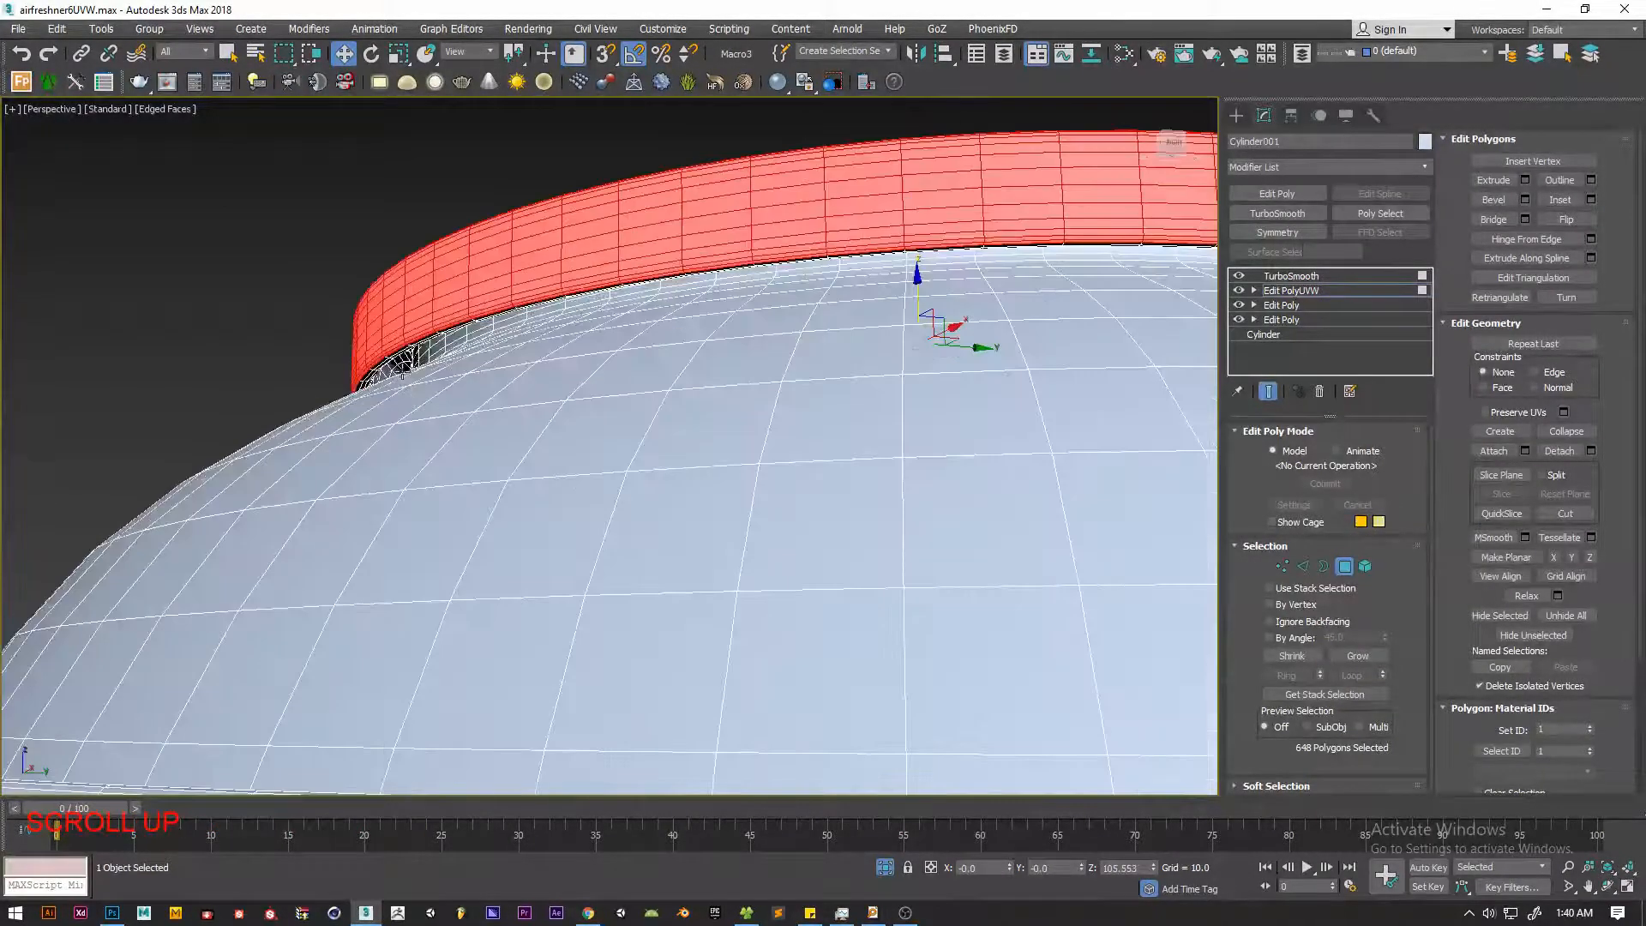
{"action": "scroll", "coordinate": [402, 375], "scroll_direction": "up", "scroll_amount": 3}
{"action": "left_click", "coordinate": [1356, 657]}
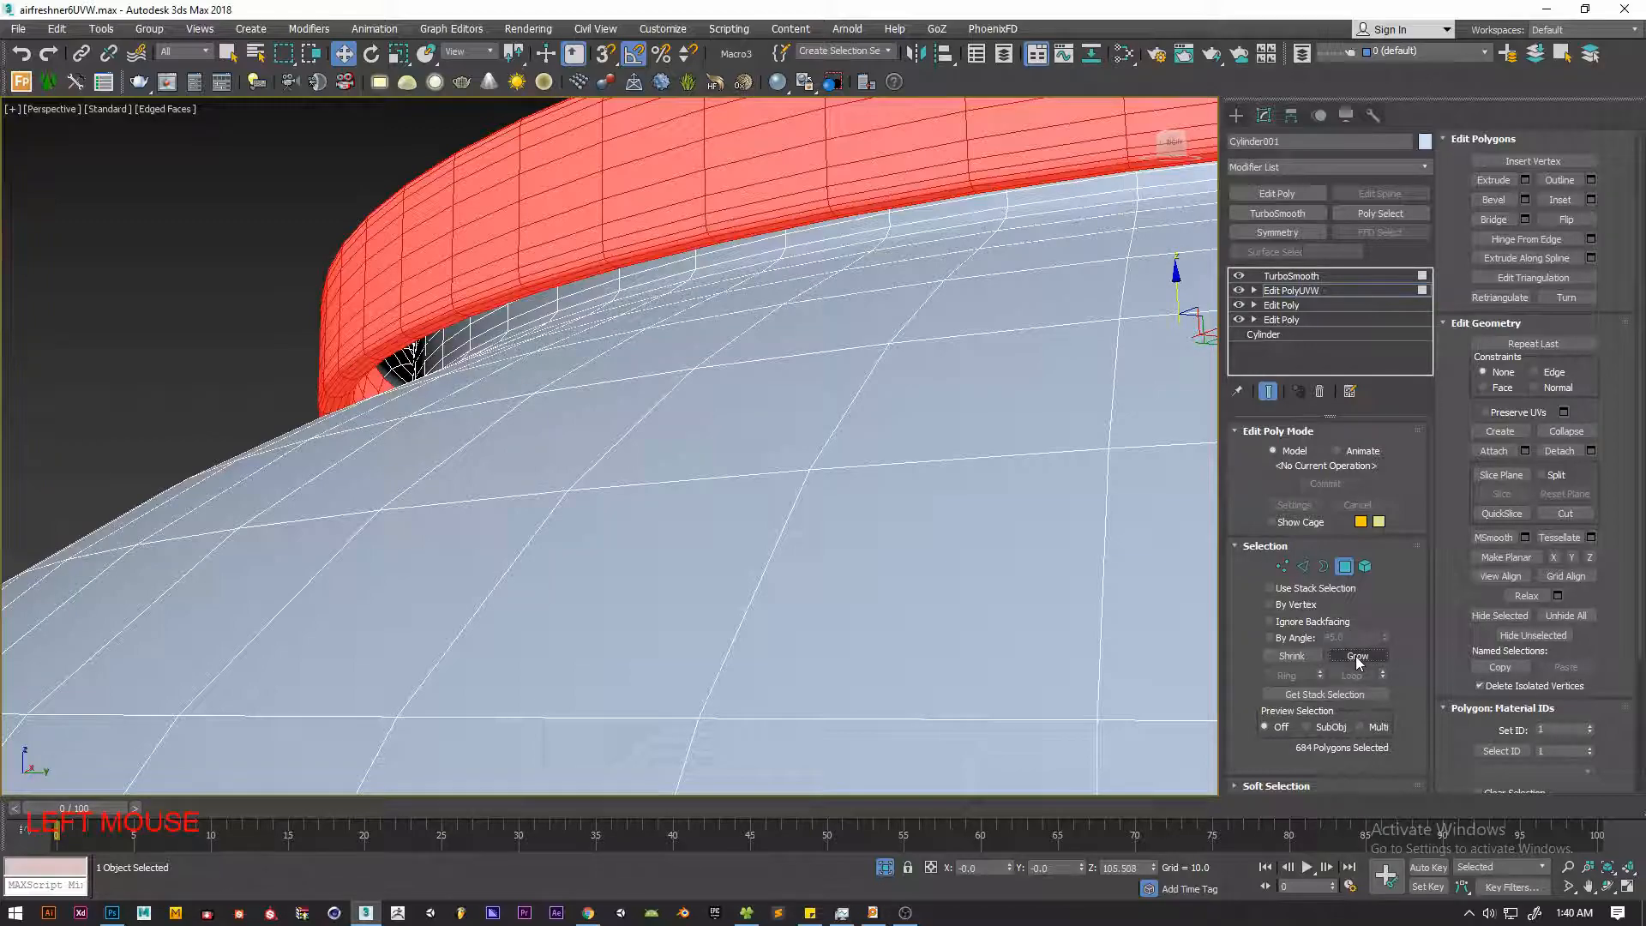
{"action": "left_click", "coordinate": [1356, 657]}
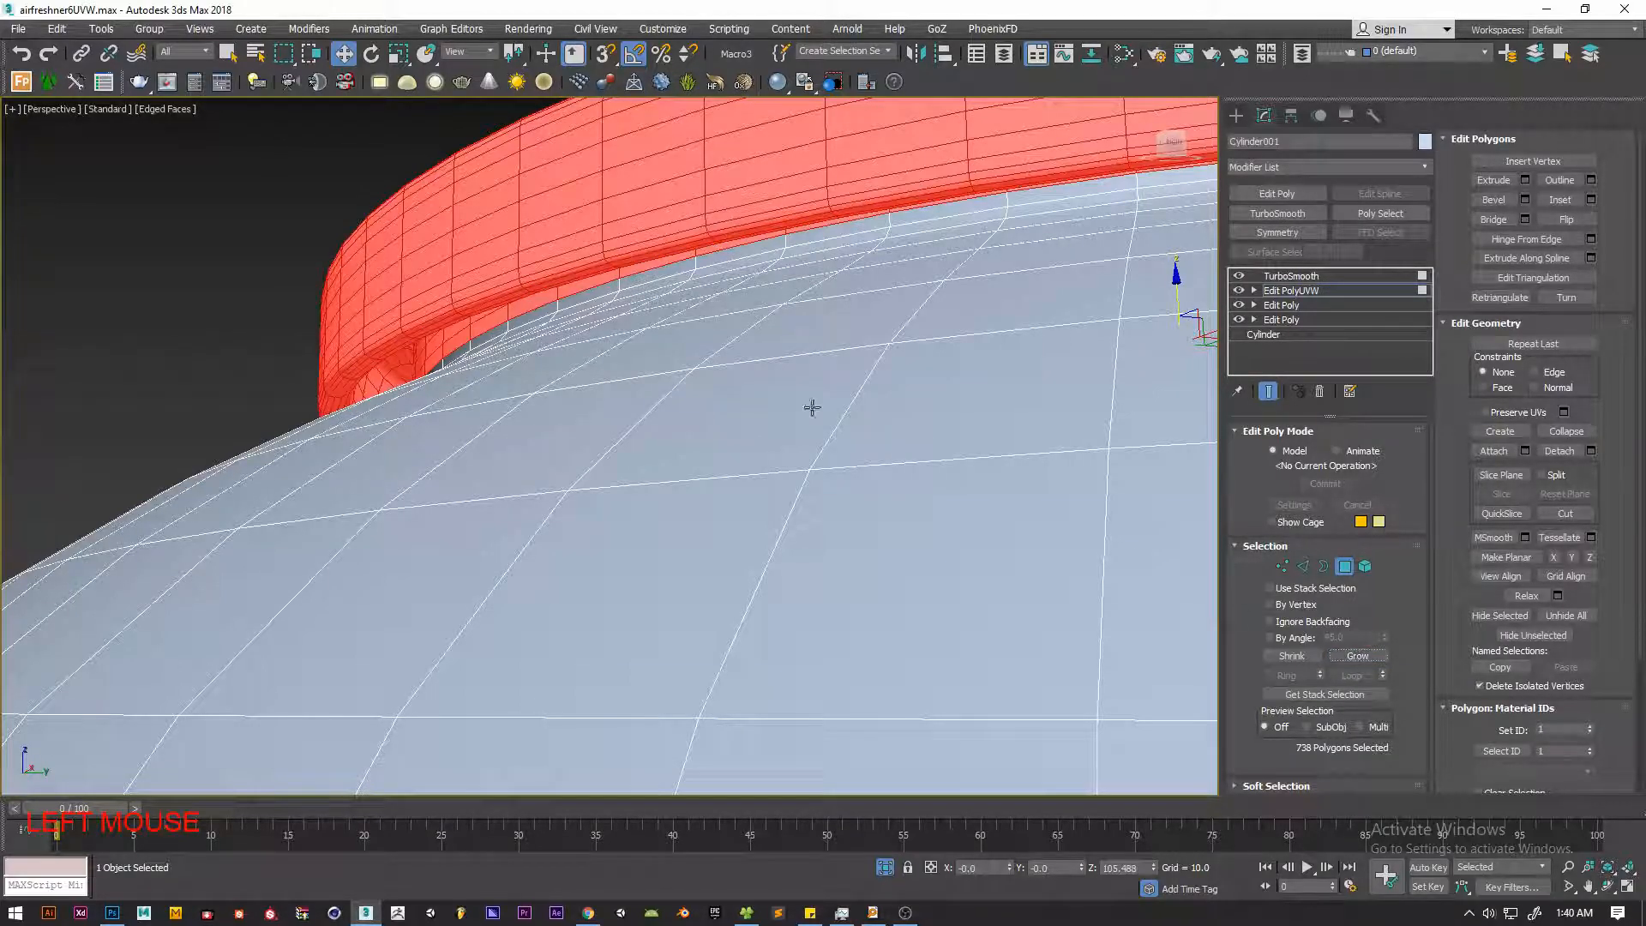
Shrink the polygon selection by one step and set the material ID of the can's top section to 2
{"action": "scroll", "coordinate": [783, 383], "scroll_direction": "down", "scroll_amount": 5}
{"action": "middle_click_drag", "start_coordinate": [782, 382], "coordinate": [754, 426], "text": "alt"}
{"action": "left_click", "coordinate": [1292, 656]}
{"action": "scroll", "coordinate": [1561, 676], "scroll_direction": "down", "scroll_amount": 2}
{"action": "double_click", "coordinate": [1568, 655]}
{"action": "type", "text": "2"}
{"action": "key", "text": "Return"}
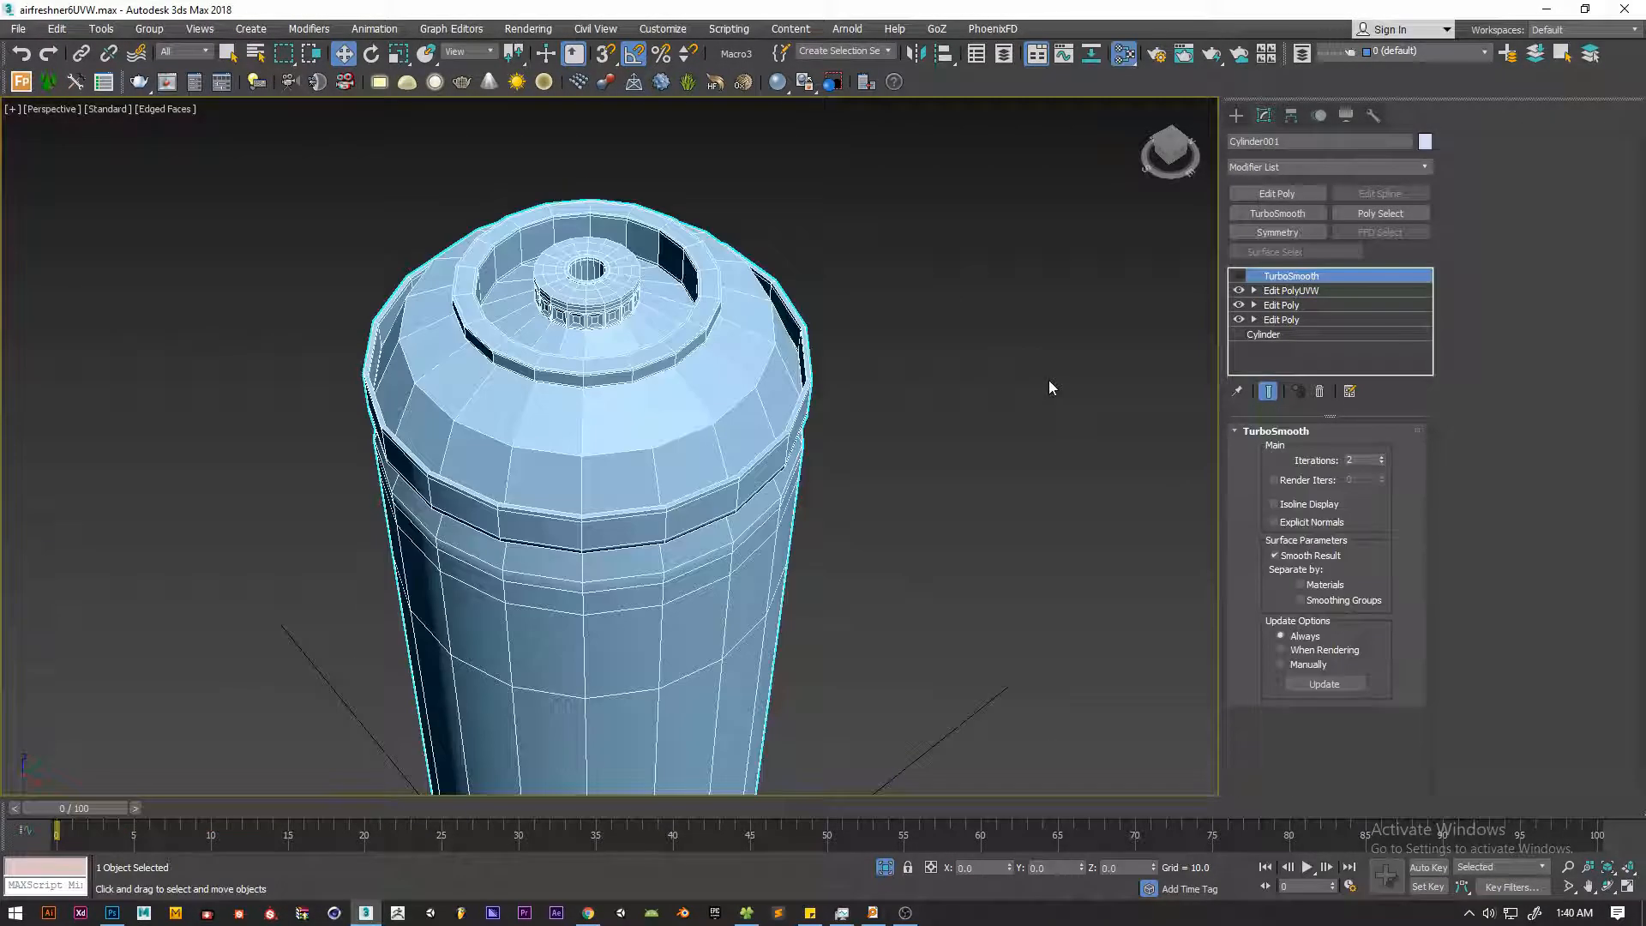
Create a Multi/Sub-Object material in the Slate Material Editor and display its parameters
{"action": "key", "text": "m"}
{"action": "right_click", "coordinate": [756, 420]}
{"action": "left_click", "coordinate": [835, 431]}
{"action": "mouse_move", "coordinate": [962, 431]}
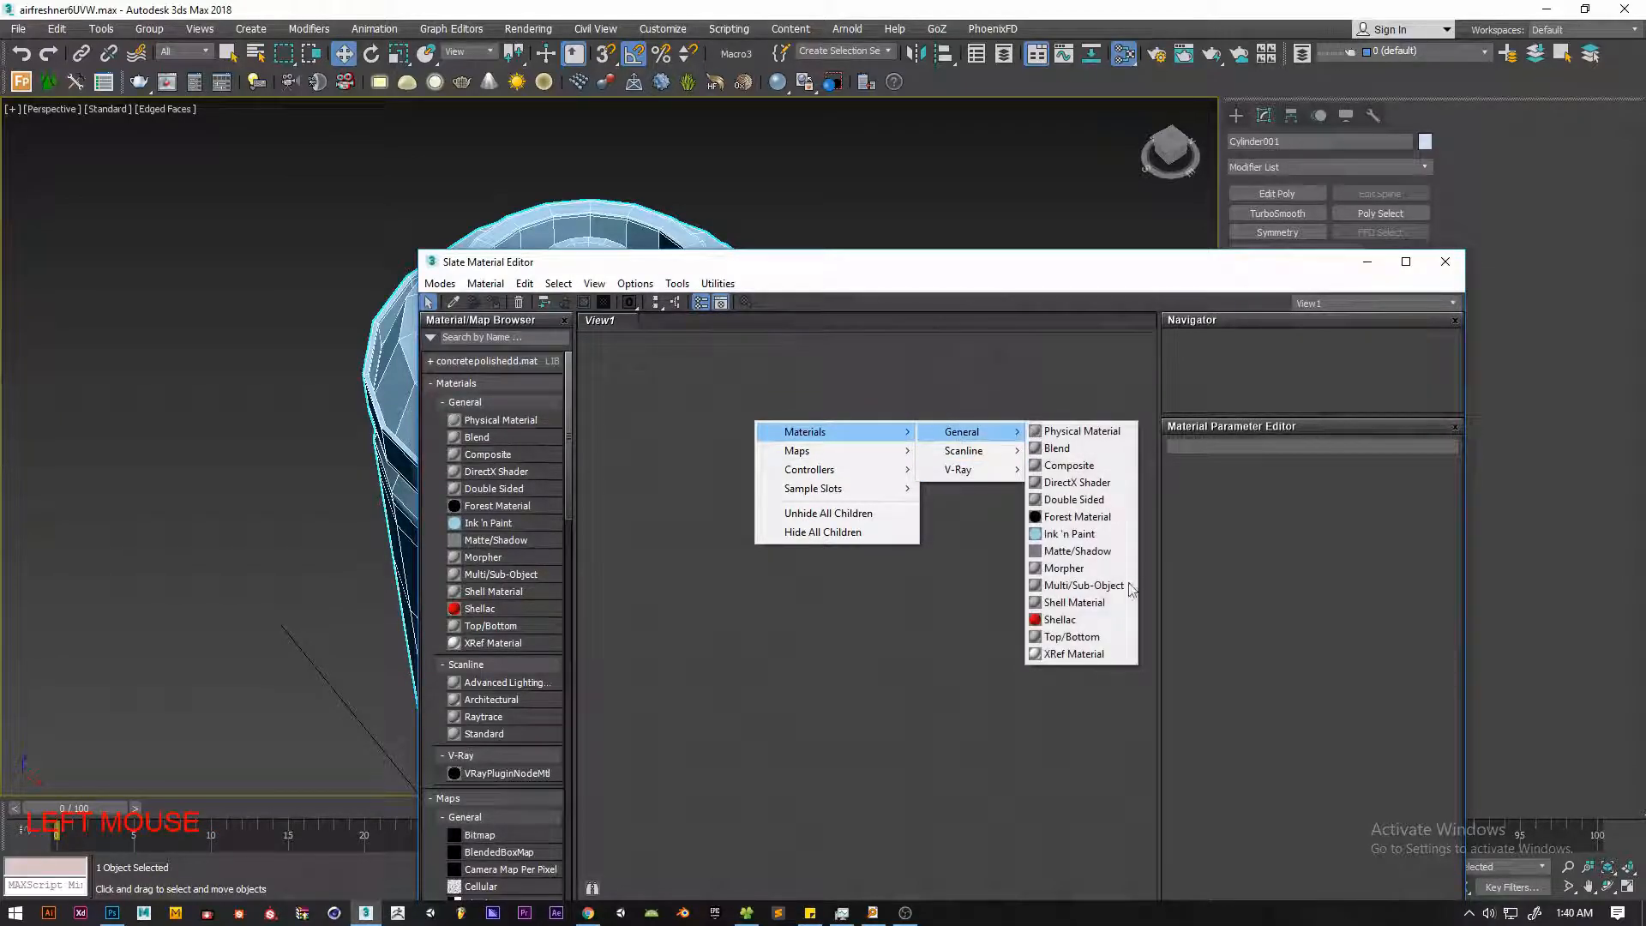
{"action": "left_click", "coordinate": [1071, 583]}
{"action": "double_click", "coordinate": [768, 417]}
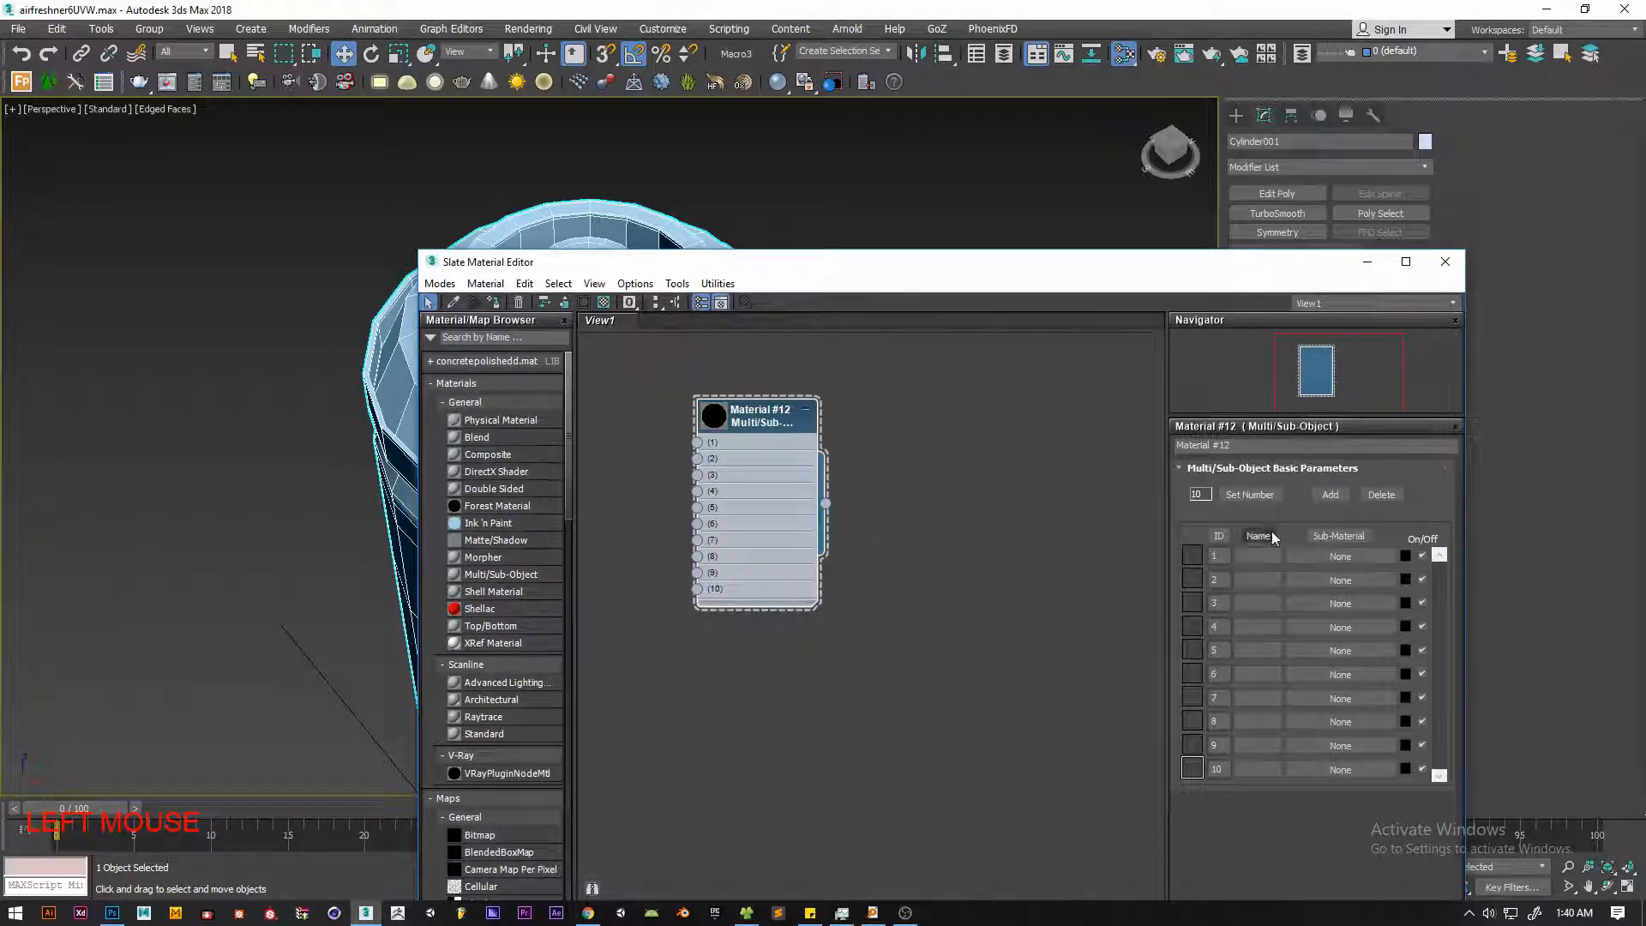
Set the number of sub-materials in the Multi/Sub-Object material to 3 and move its node aside for new connections
{"action": "left_click", "coordinate": [1249, 494]}
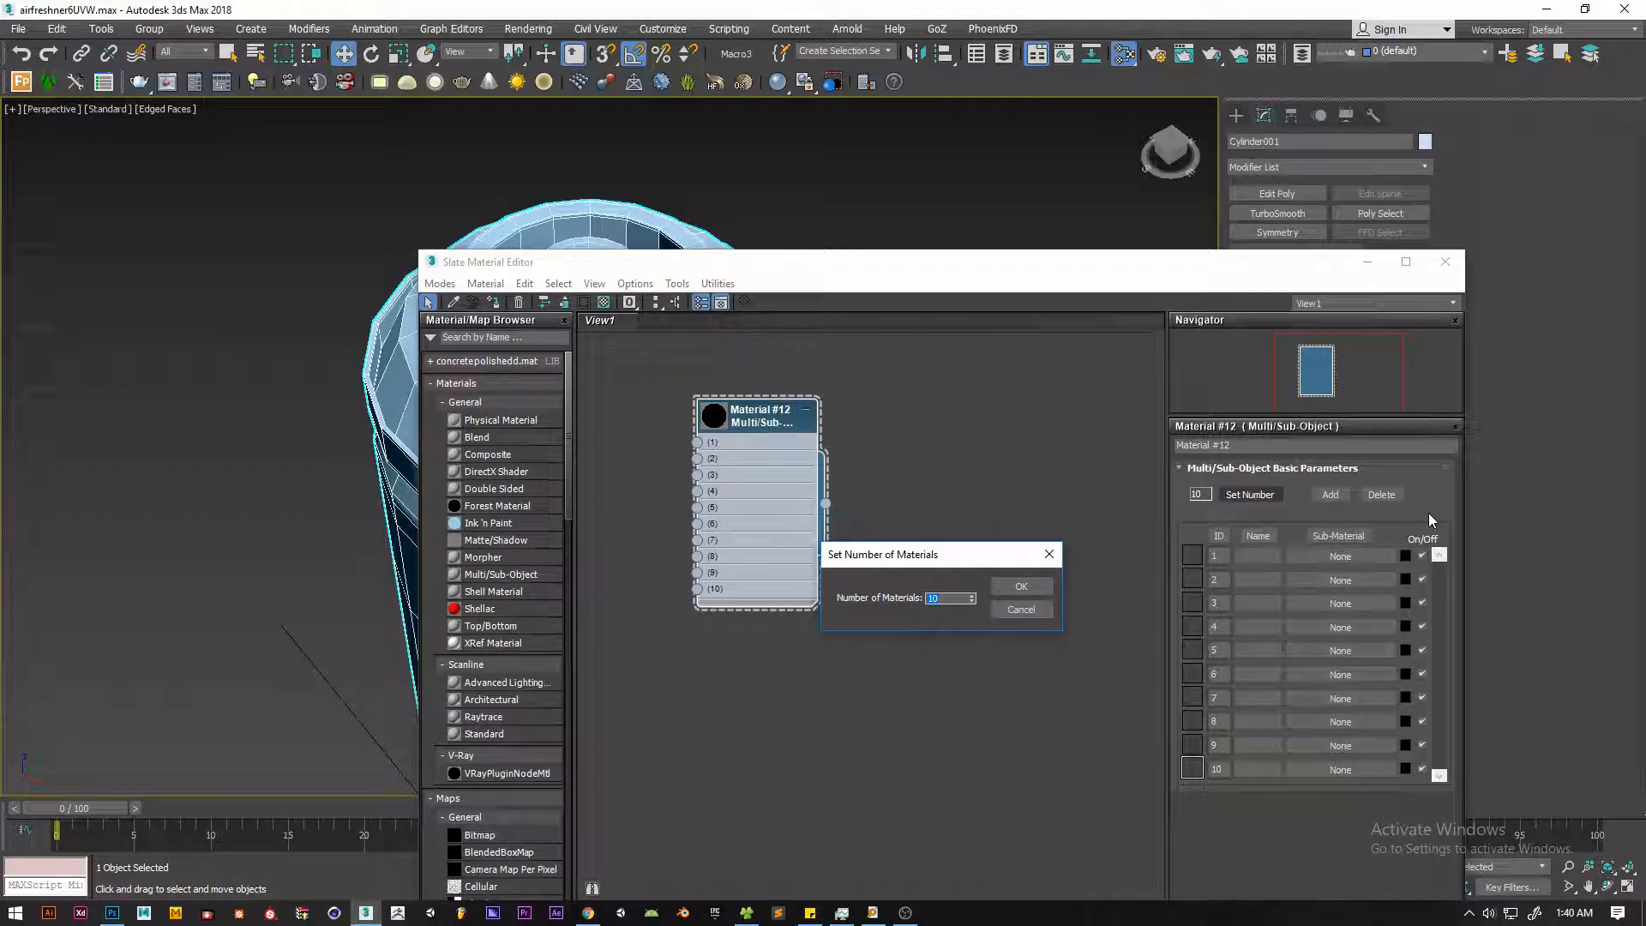
{"action": "type", "text": "3"}
{"action": "left_click", "coordinate": [1021, 586]}
{"action": "left_click_drag", "start_coordinate": [752, 420], "coordinate": [993, 437]}
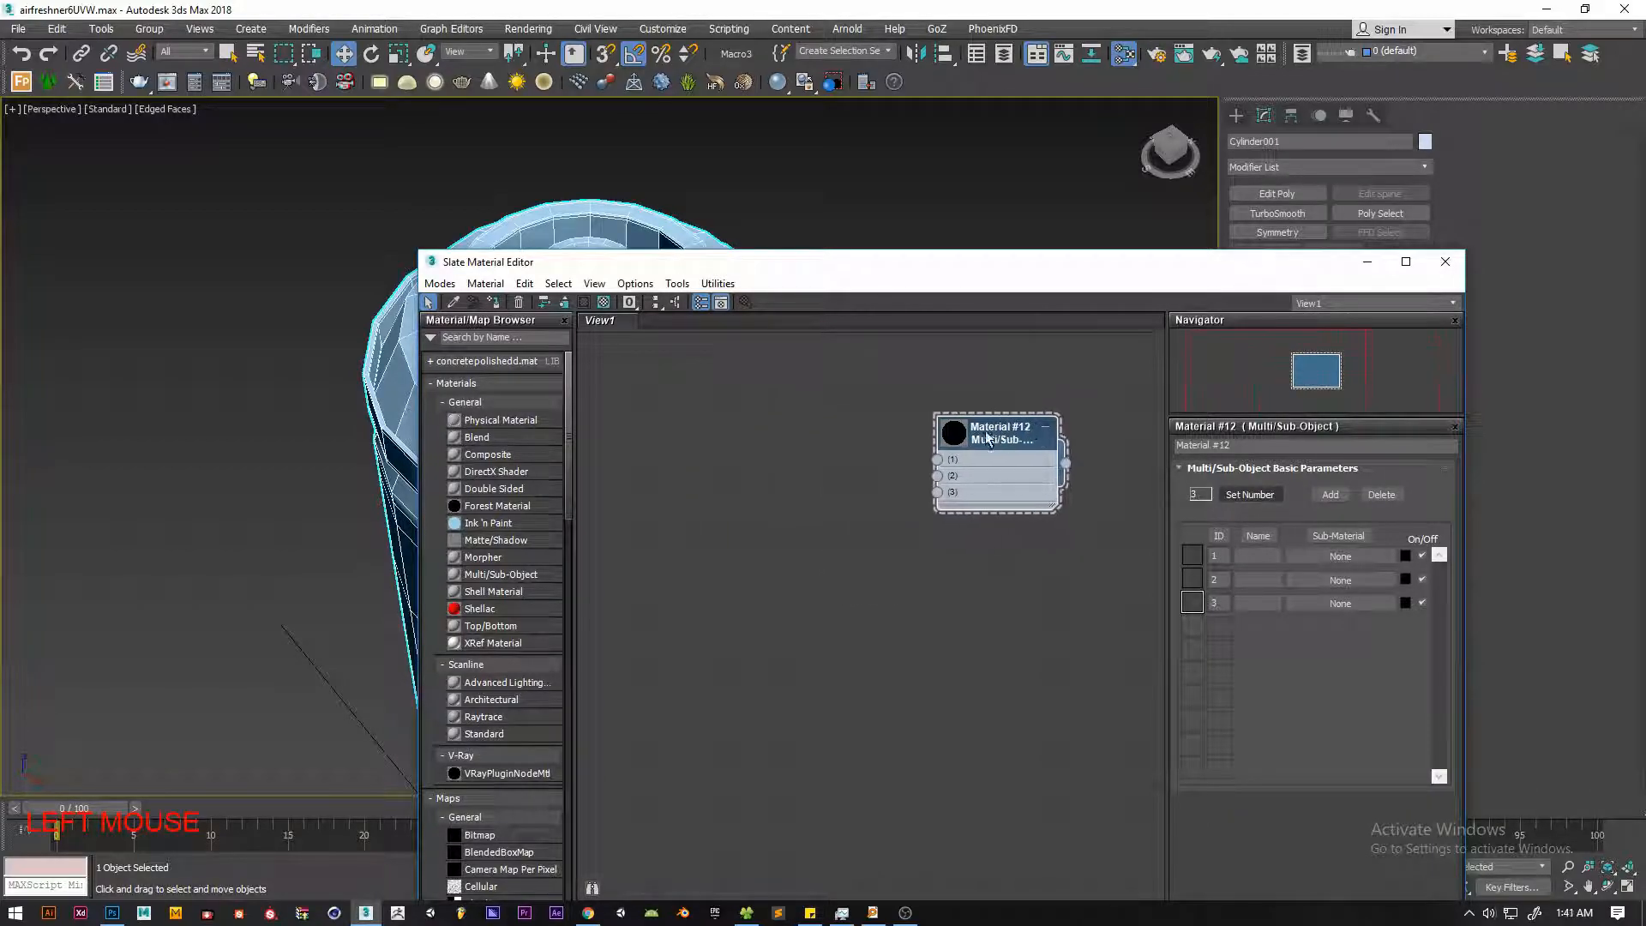
{"action": "left_click_drag", "start_coordinate": [789, 274], "coordinate": [1064, 275]}
Connect a new Standard material to the first slot of the Multi/Sub-Object material, collapse its node and place it beside the parent
{"action": "right_click", "coordinate": [959, 492]}
{"action": "left_click", "coordinate": [1194, 466]}
{"action": "left_click_drag", "start_coordinate": [1210, 460], "coordinate": [945, 572]}
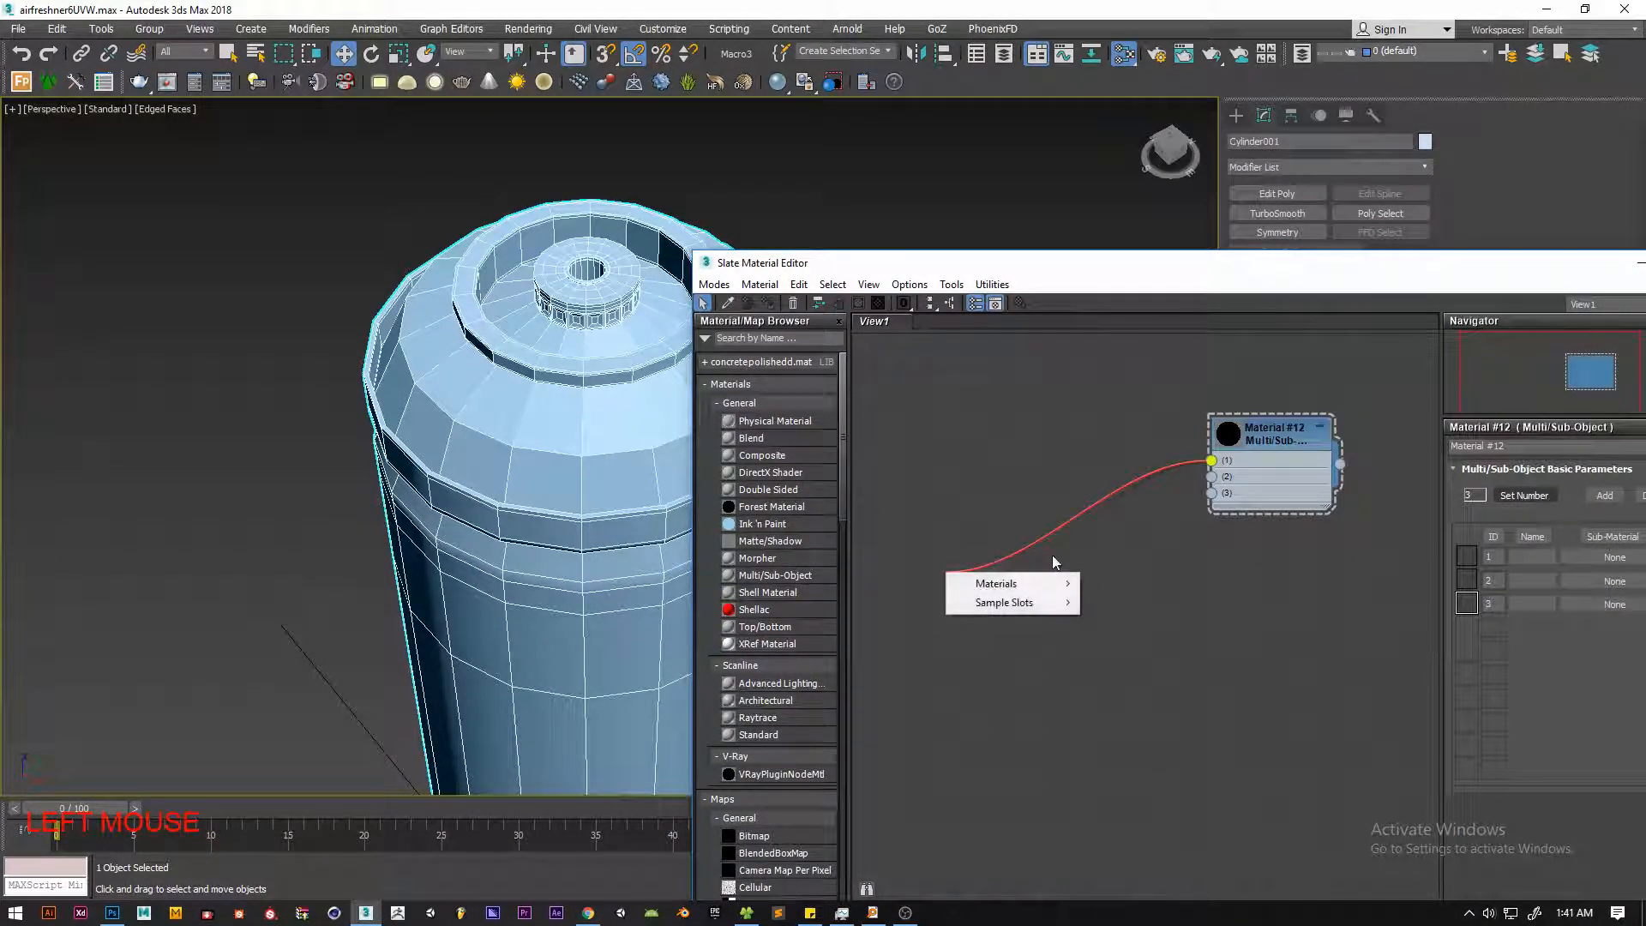
{"action": "mouse_move", "coordinate": [996, 582]}
{"action": "mouse_move", "coordinate": [1114, 602]}
{"action": "left_click", "coordinate": [1209, 653]}
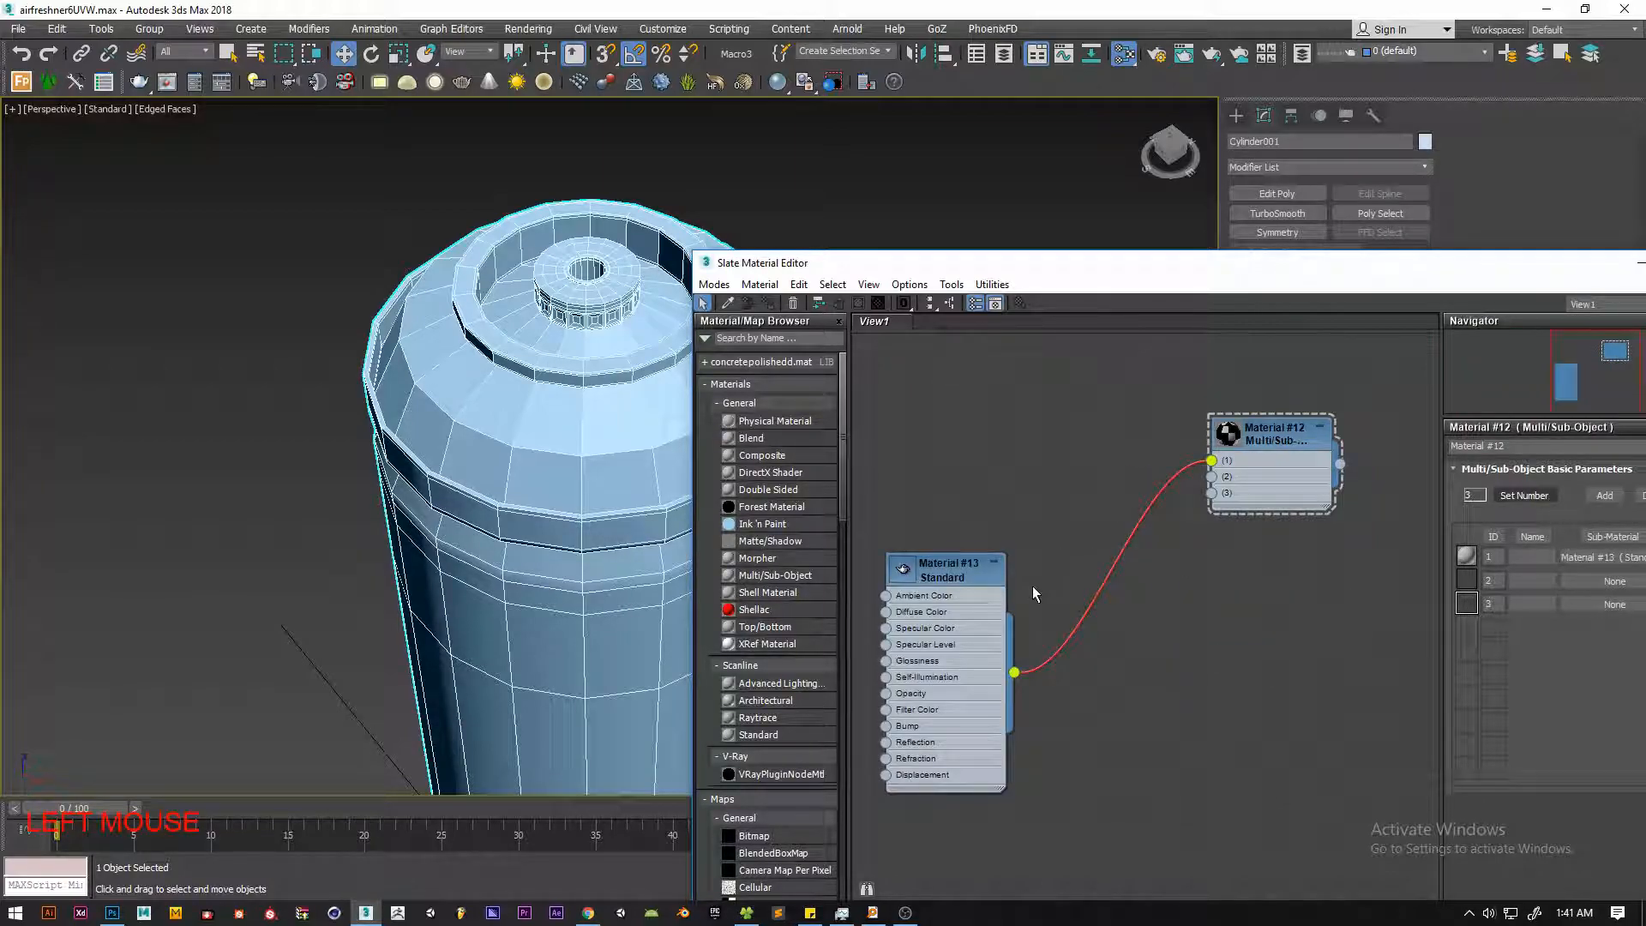
{"action": "left_click", "coordinate": [995, 562]}
{"action": "left_click_drag", "start_coordinate": [953, 569], "coordinate": [1004, 415]}
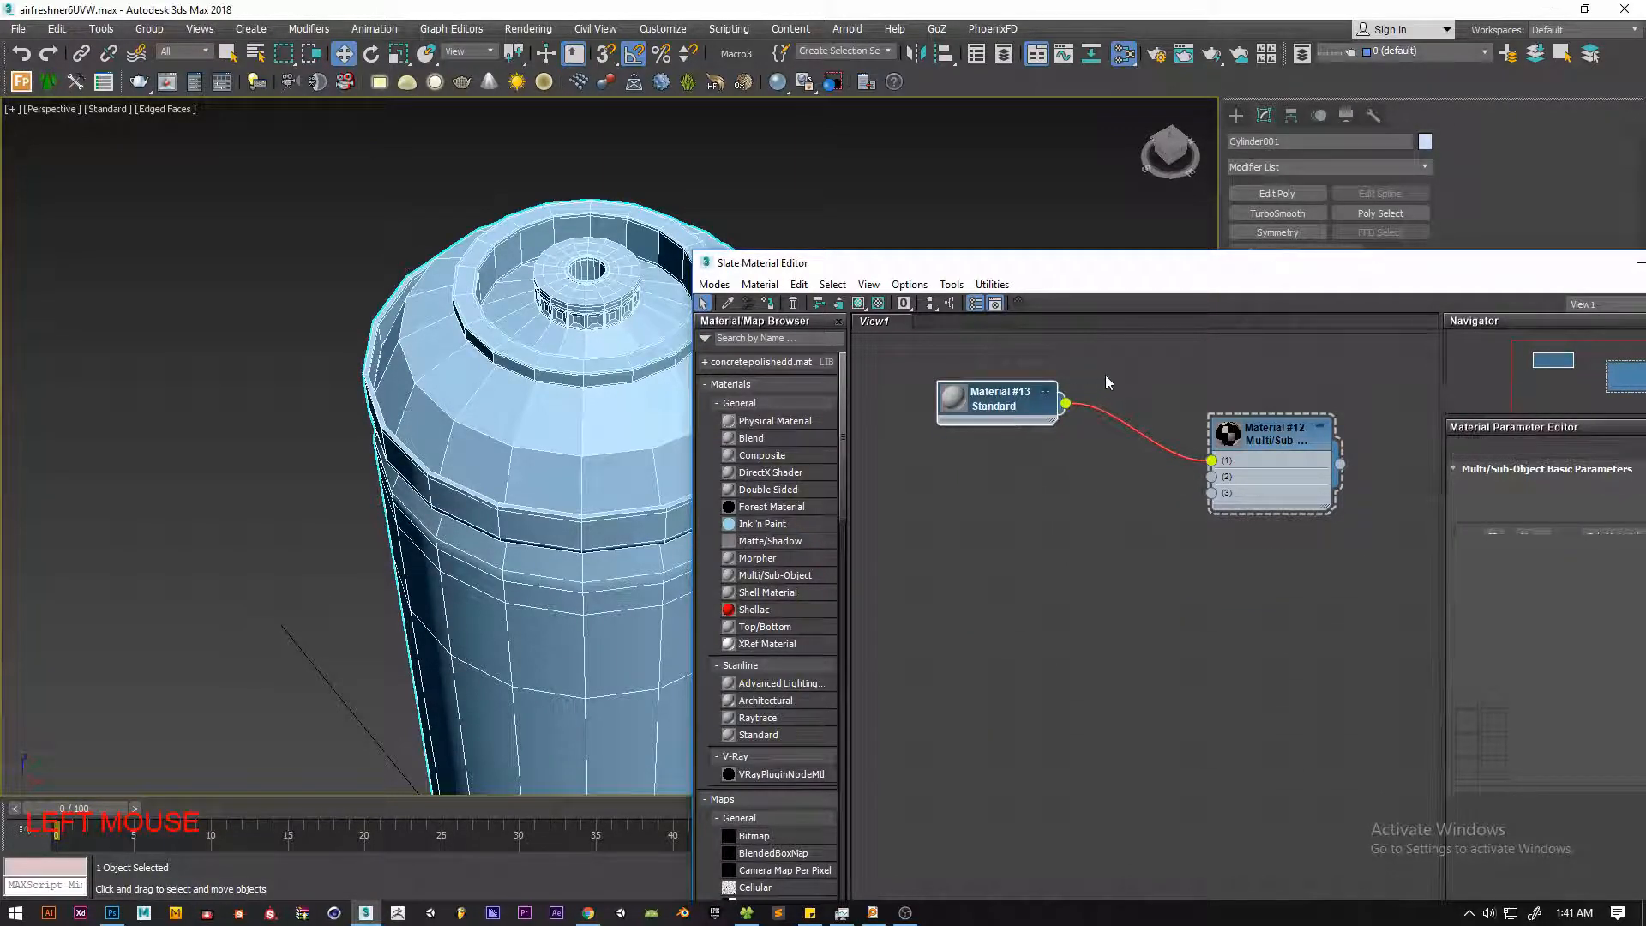
Set the diffuse color of the first sub-material to light grey with RGB 164, 164, 164
{"action": "left_click_drag", "start_coordinate": [1172, 268], "coordinate": [989, 234]}
{"action": "left_click", "coordinate": [1355, 541]}
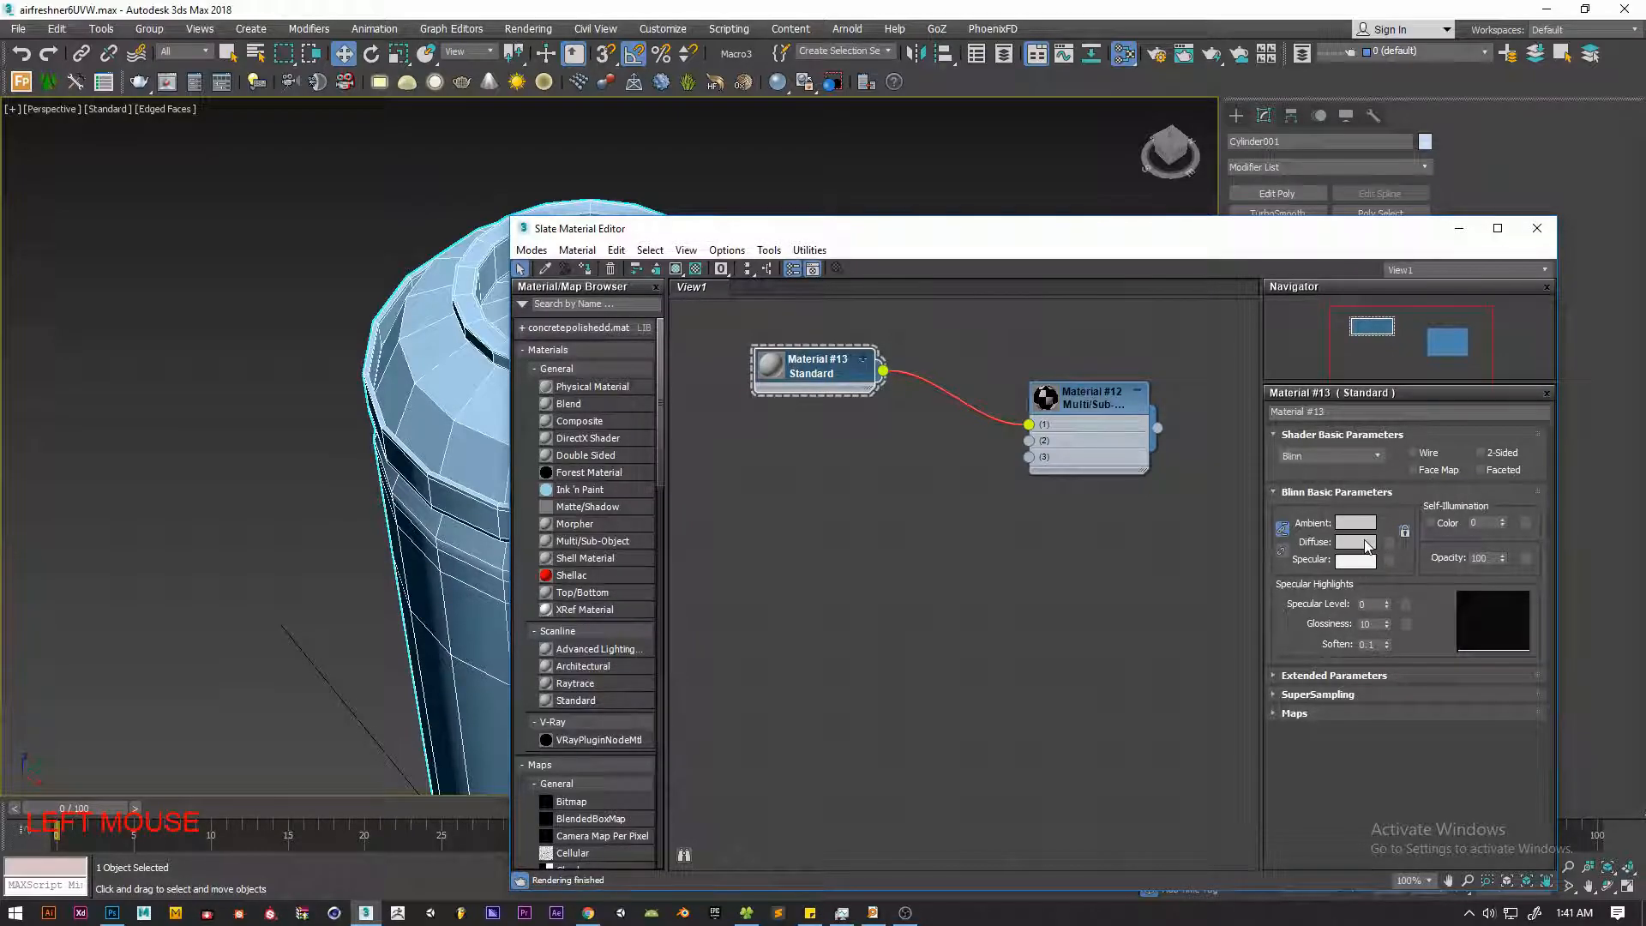
{"action": "mouse_move", "coordinate": [500, 172]}
{"action": "left_mouse_down"}
{"action": "mouse_move", "coordinate": [500, 157]}
{"action": "mouse_move", "coordinate": [500, 198]}
{"action": "left_mouse_up"}
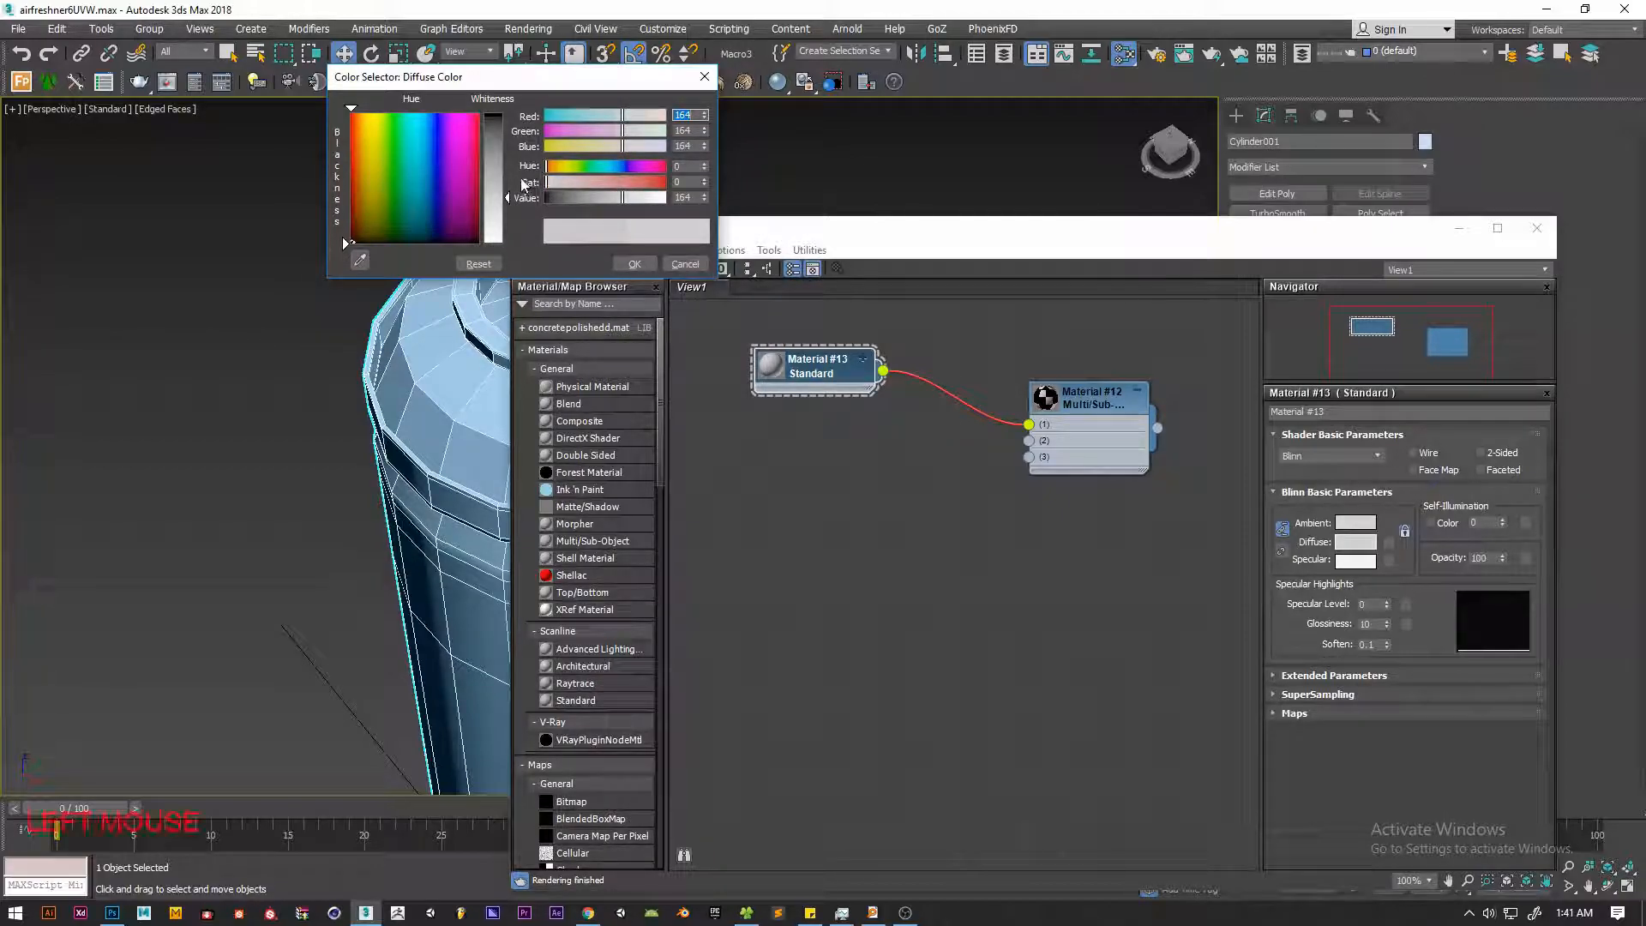
{"action": "left_click", "coordinate": [634, 263]}
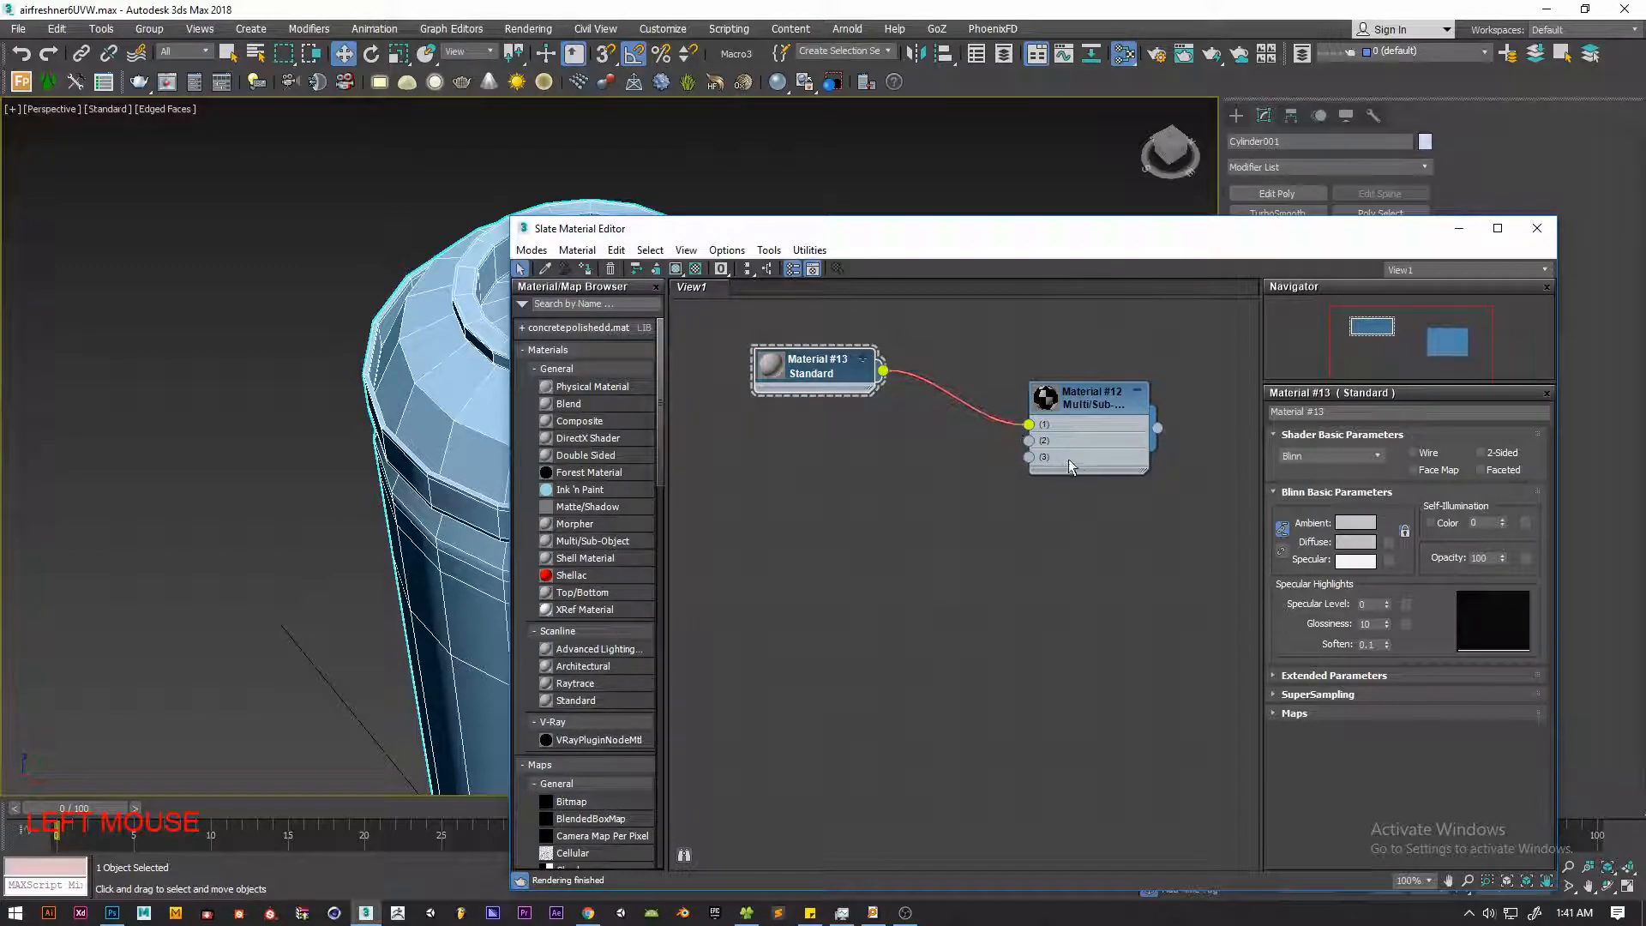
Reduce the Multi/Sub-Object material to 1 sub-material
{"action": "double_click", "coordinate": [1092, 403]}
{"action": "left_click", "coordinate": [1342, 461]}
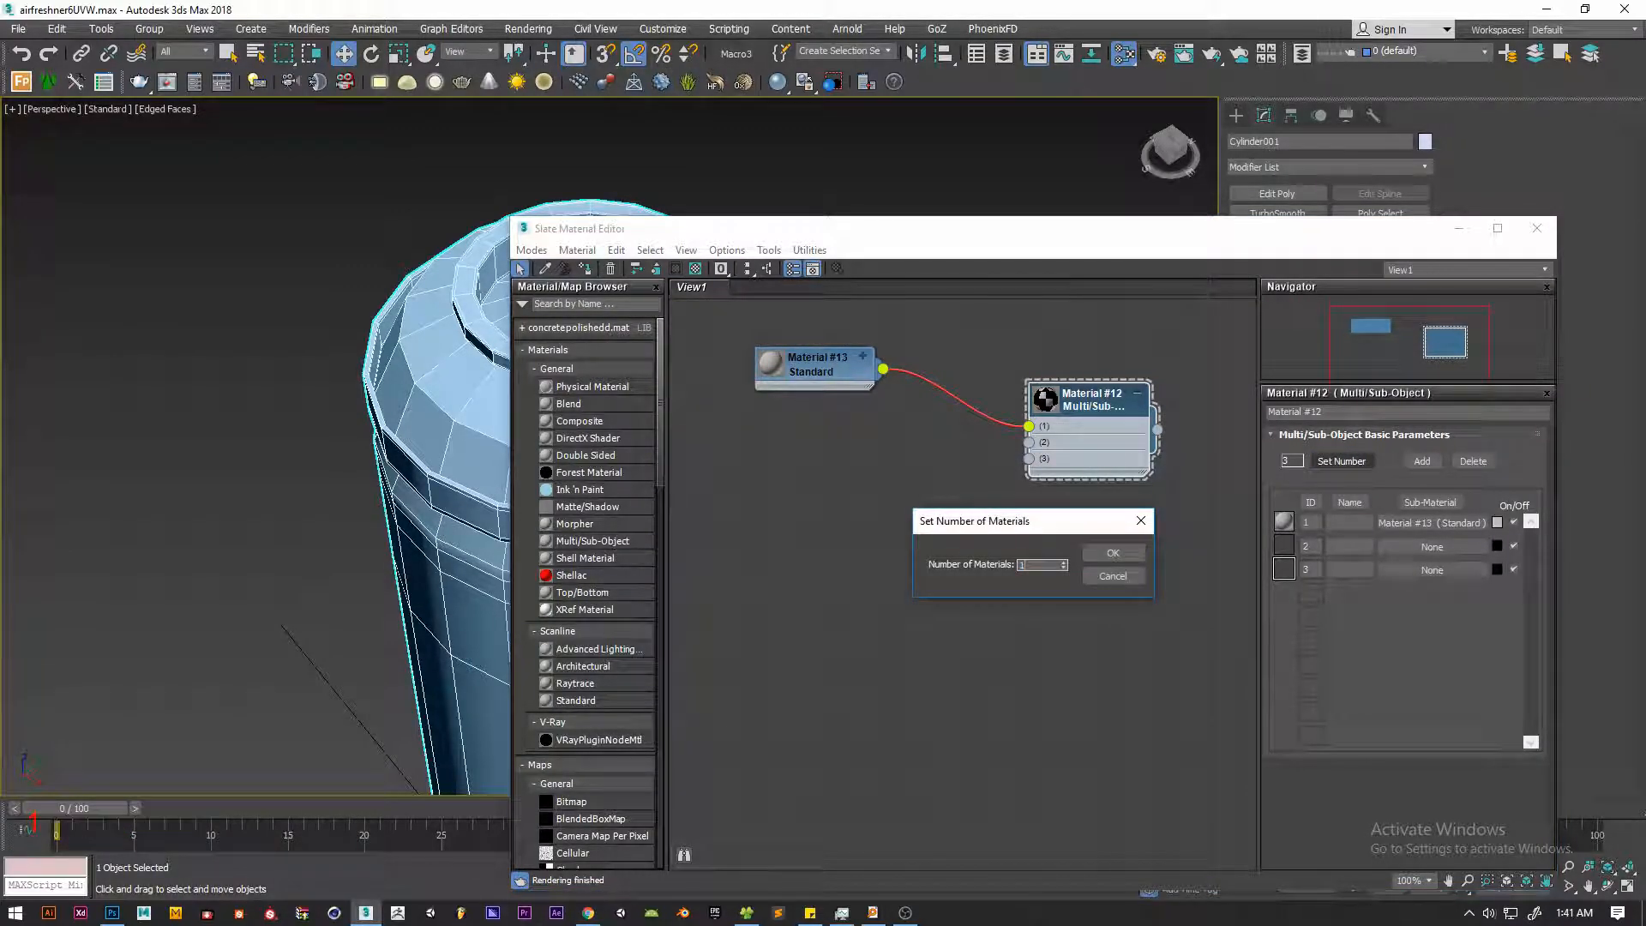
{"action": "left_click", "coordinate": [1116, 558]}
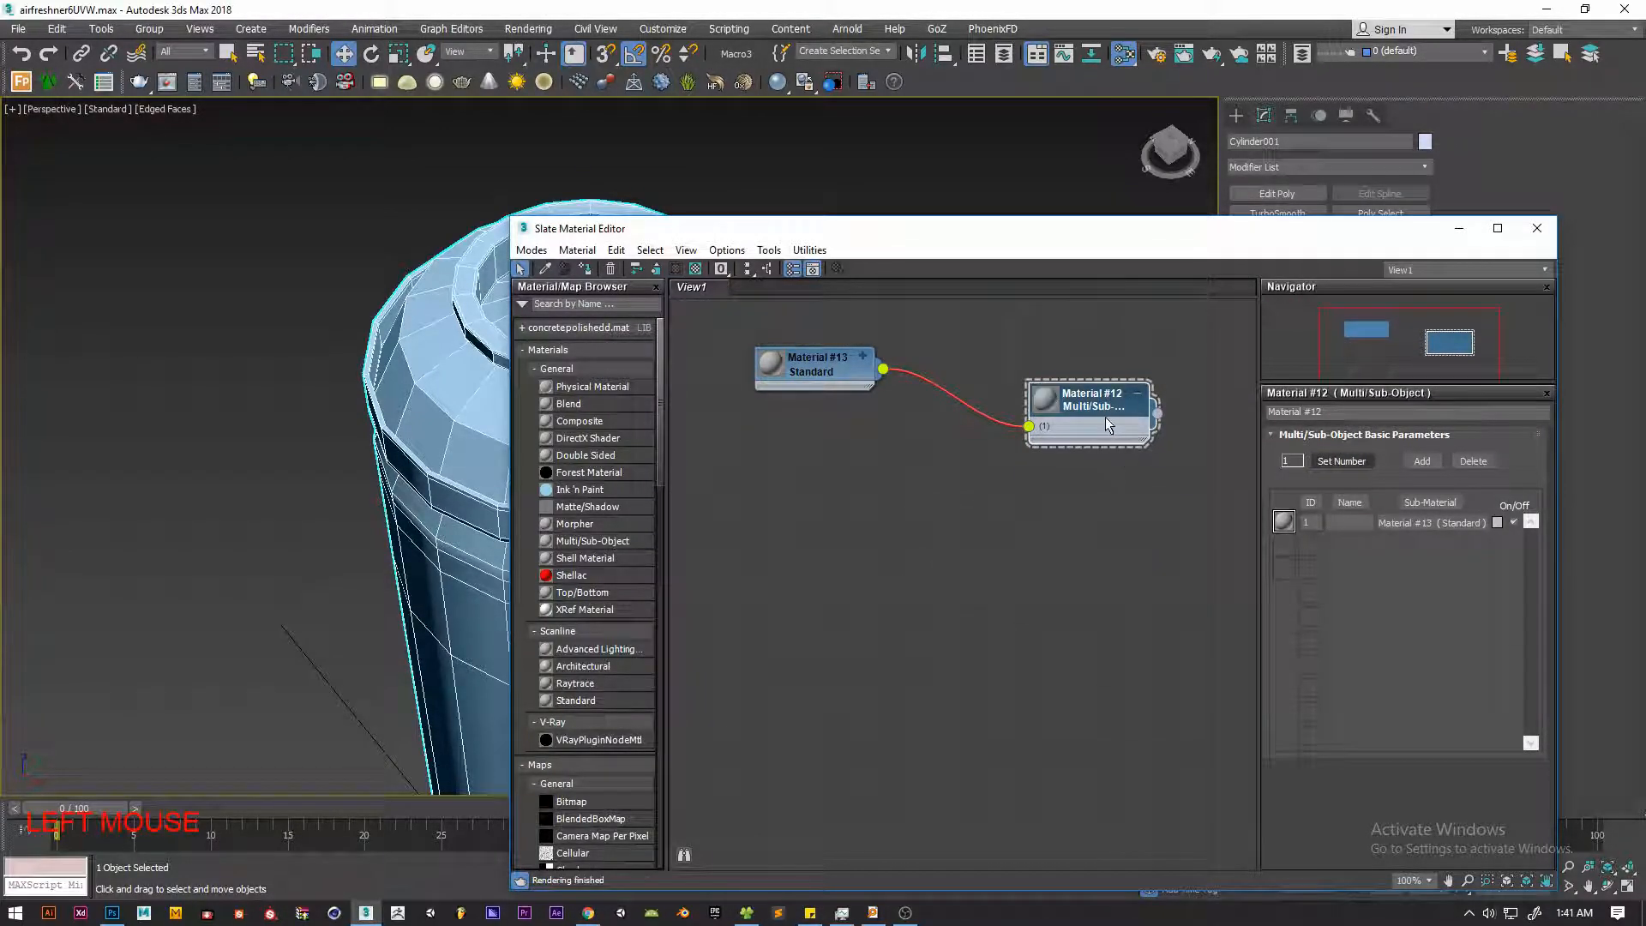
Set the number of sub-materials to 3 again and lay out the child nodes of the Multi/Sub-Object material
{"action": "left_click", "coordinate": [1347, 464]}
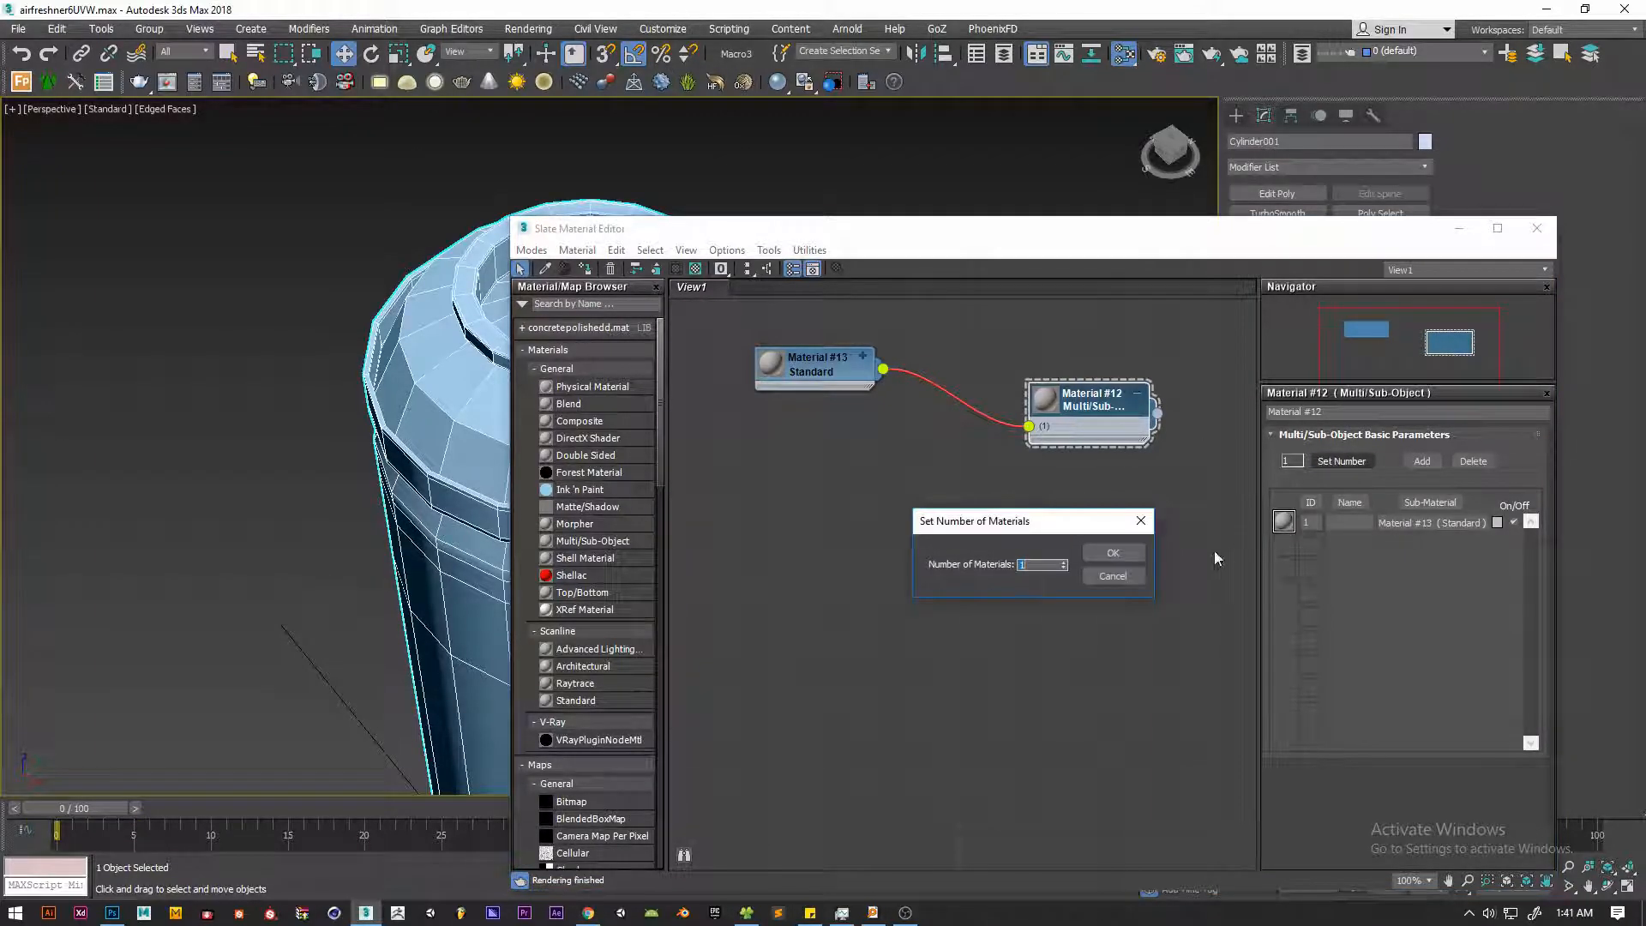
{"action": "type", "text": "3"}
{"action": "key", "text": "Return"}
{"action": "right_click", "coordinate": [1078, 409]}
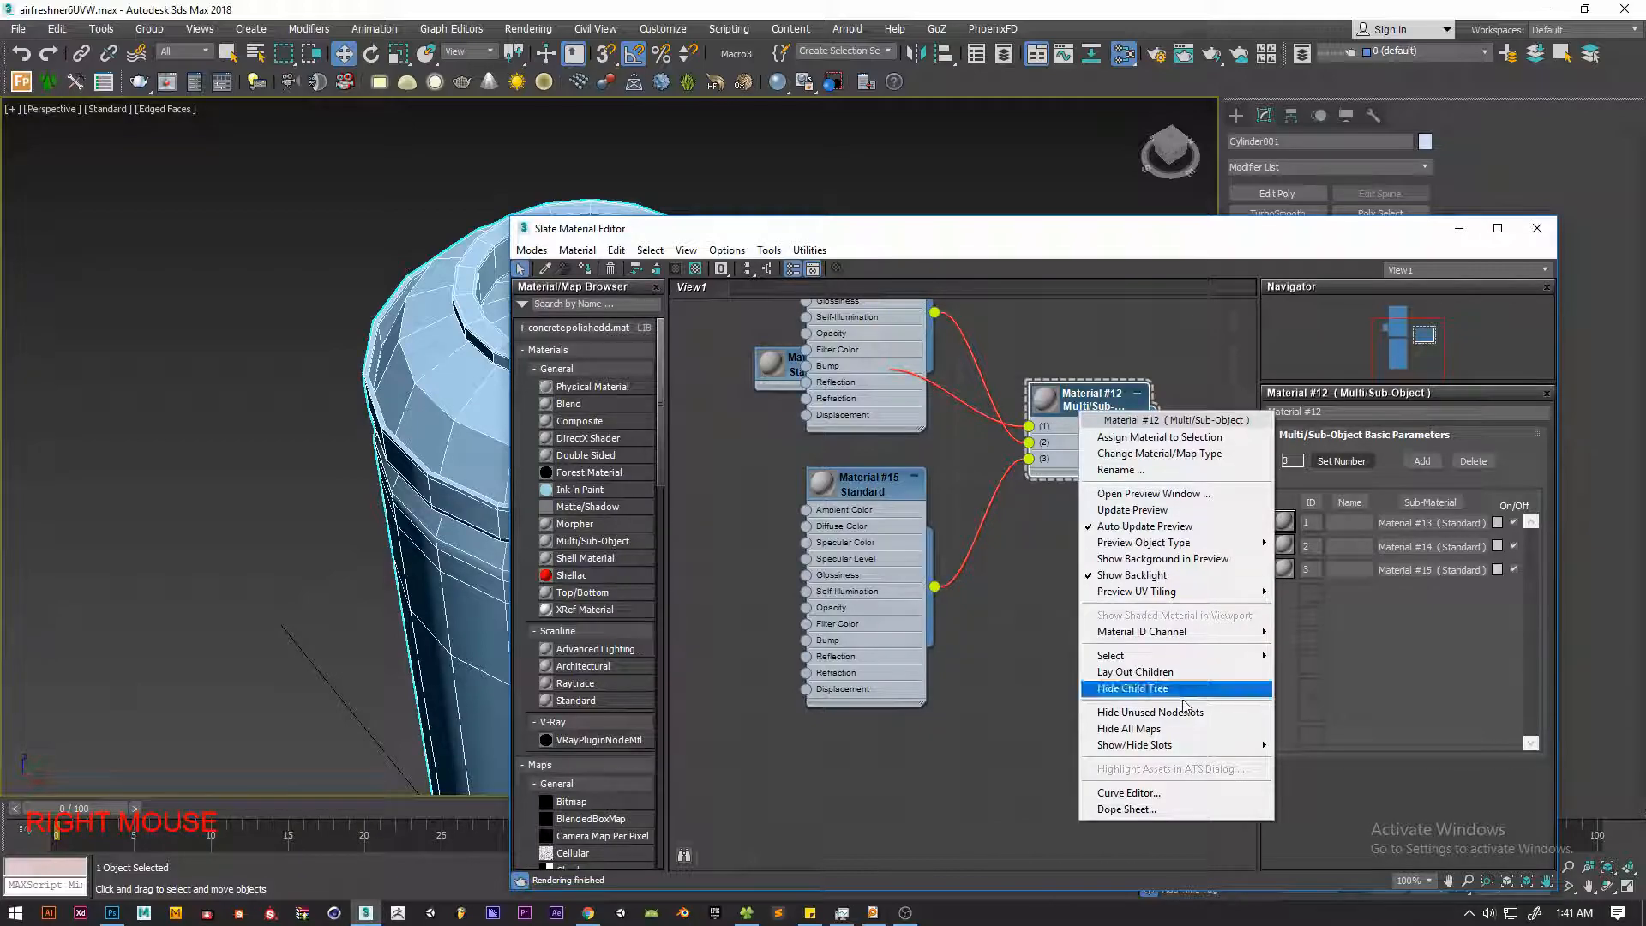
{"action": "left_click", "coordinate": [1133, 671]}
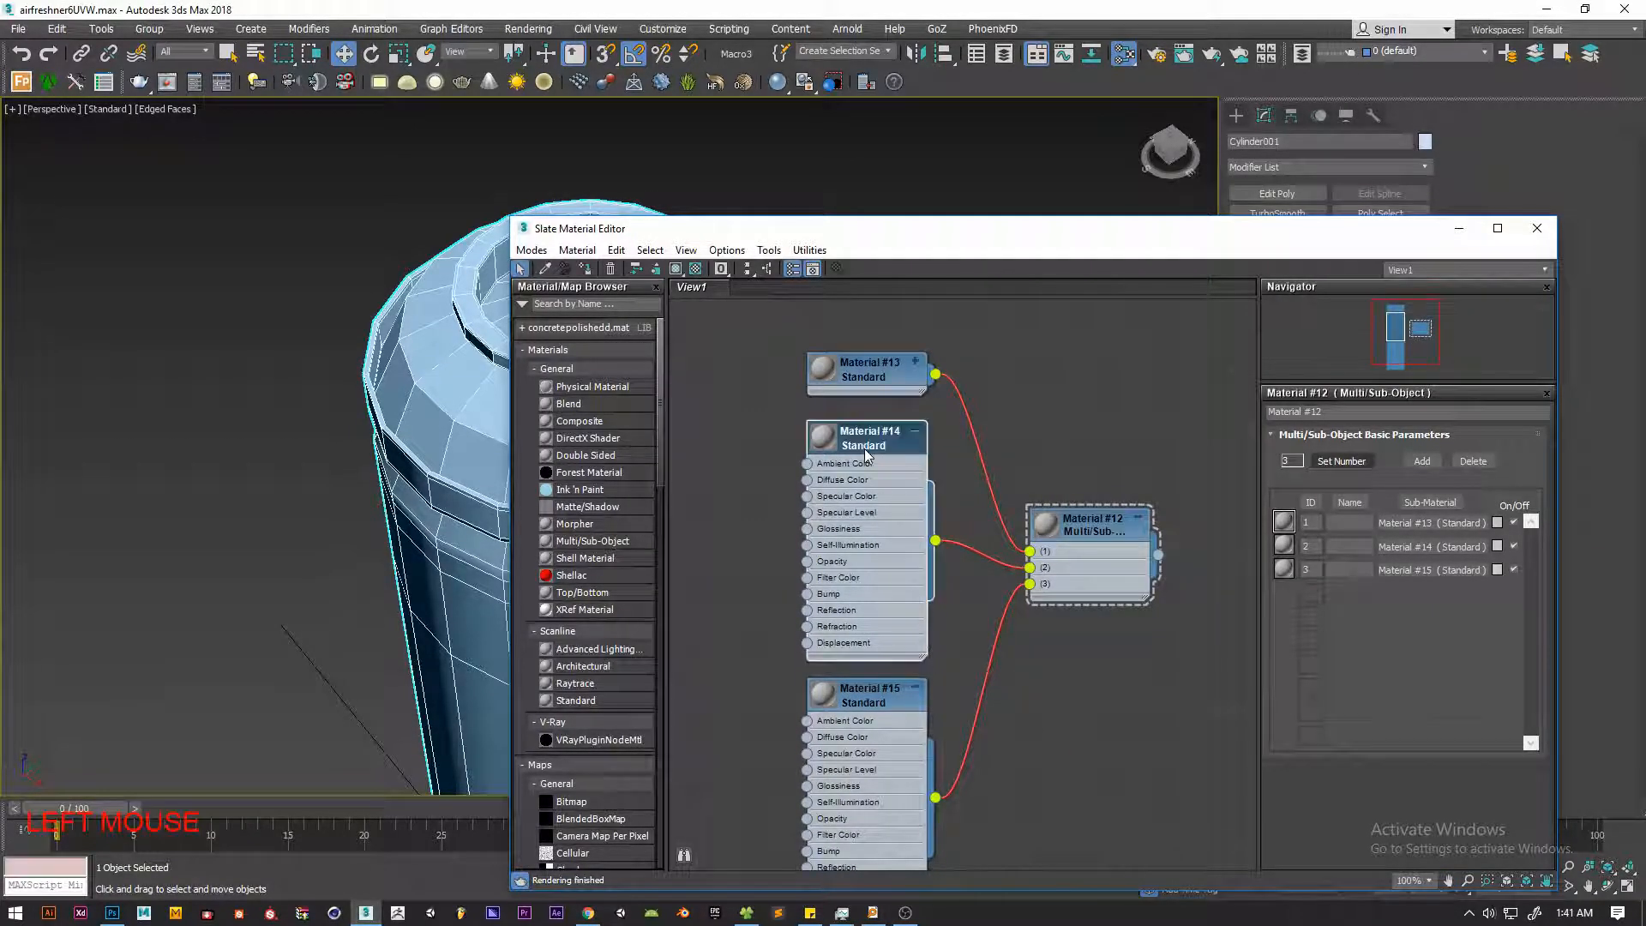
Set the second sub-material's diffuse color to mid grey and the third's to dark grey with RGB 23, 23, 23
{"action": "double_click", "coordinate": [864, 449]}
{"action": "left_click", "coordinate": [1355, 541]}
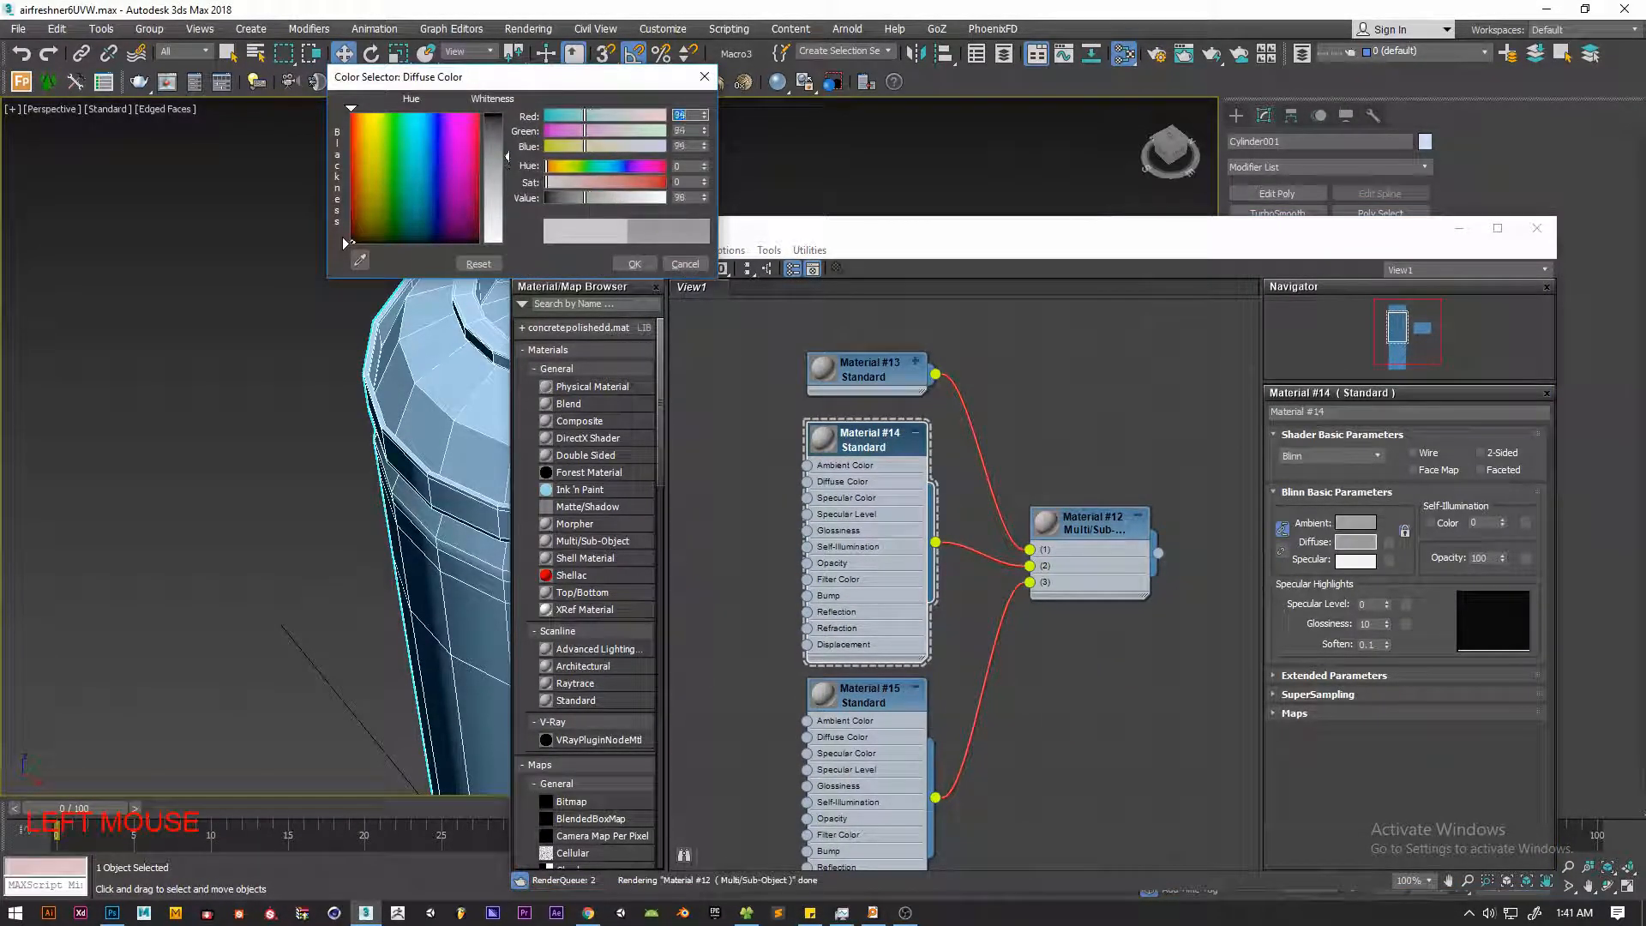
{"action": "left_click", "coordinate": [635, 263]}
{"action": "double_click", "coordinate": [864, 696]}
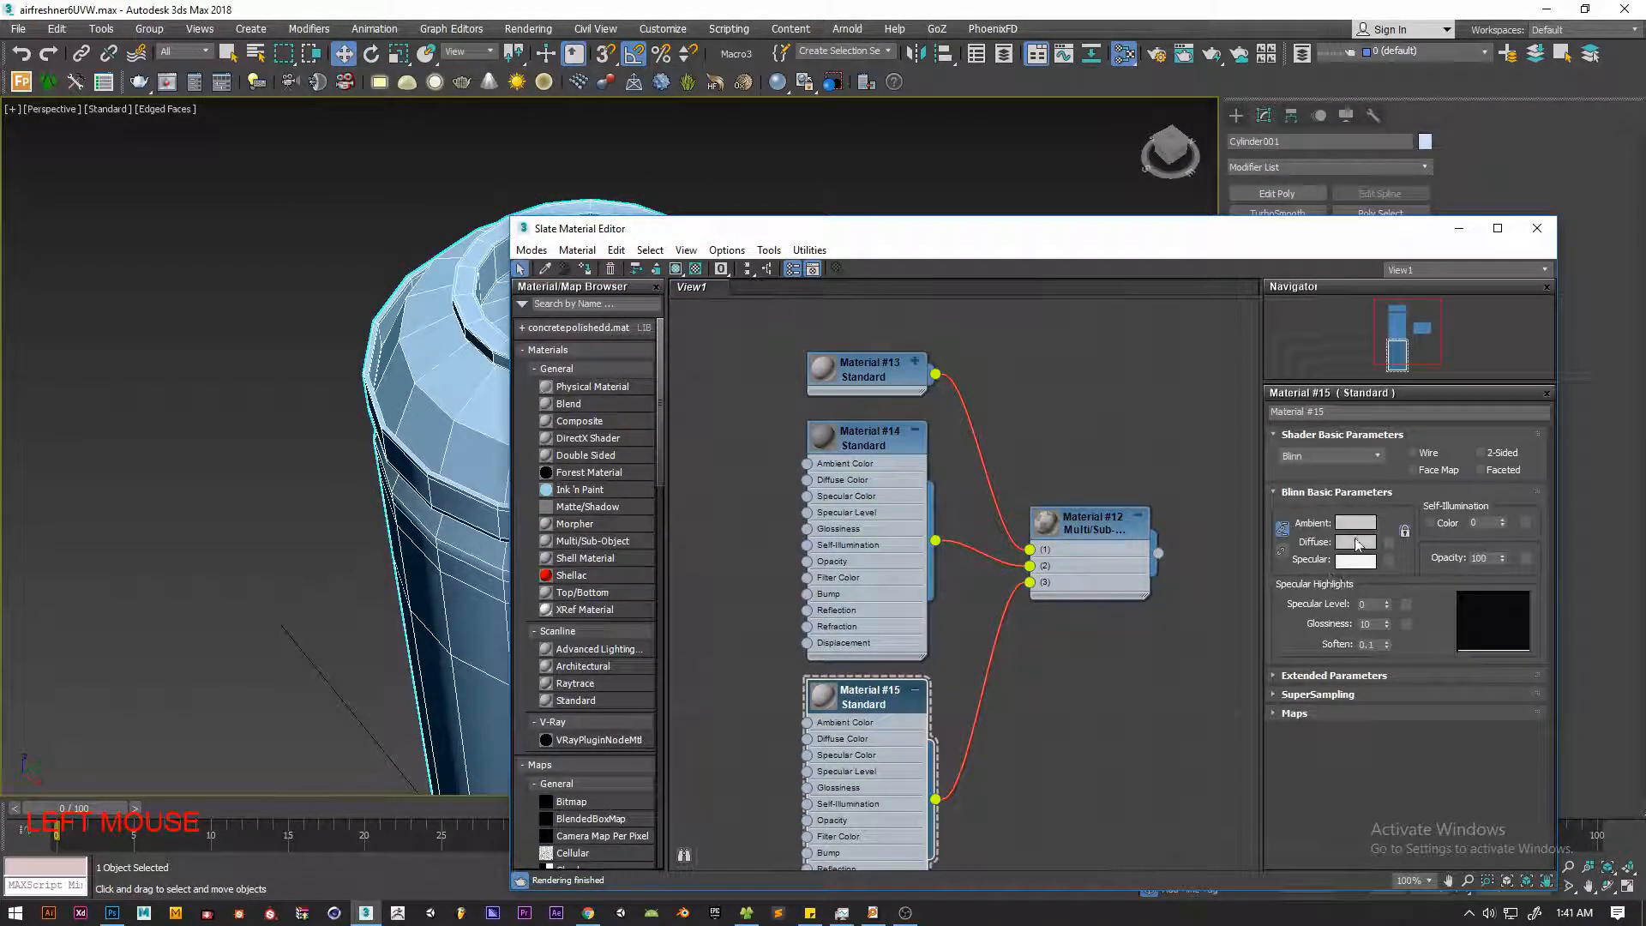
{"action": "left_click", "coordinate": [1356, 543]}
{"action": "left_click_drag", "start_coordinate": [505, 182], "coordinate": [505, 126]}
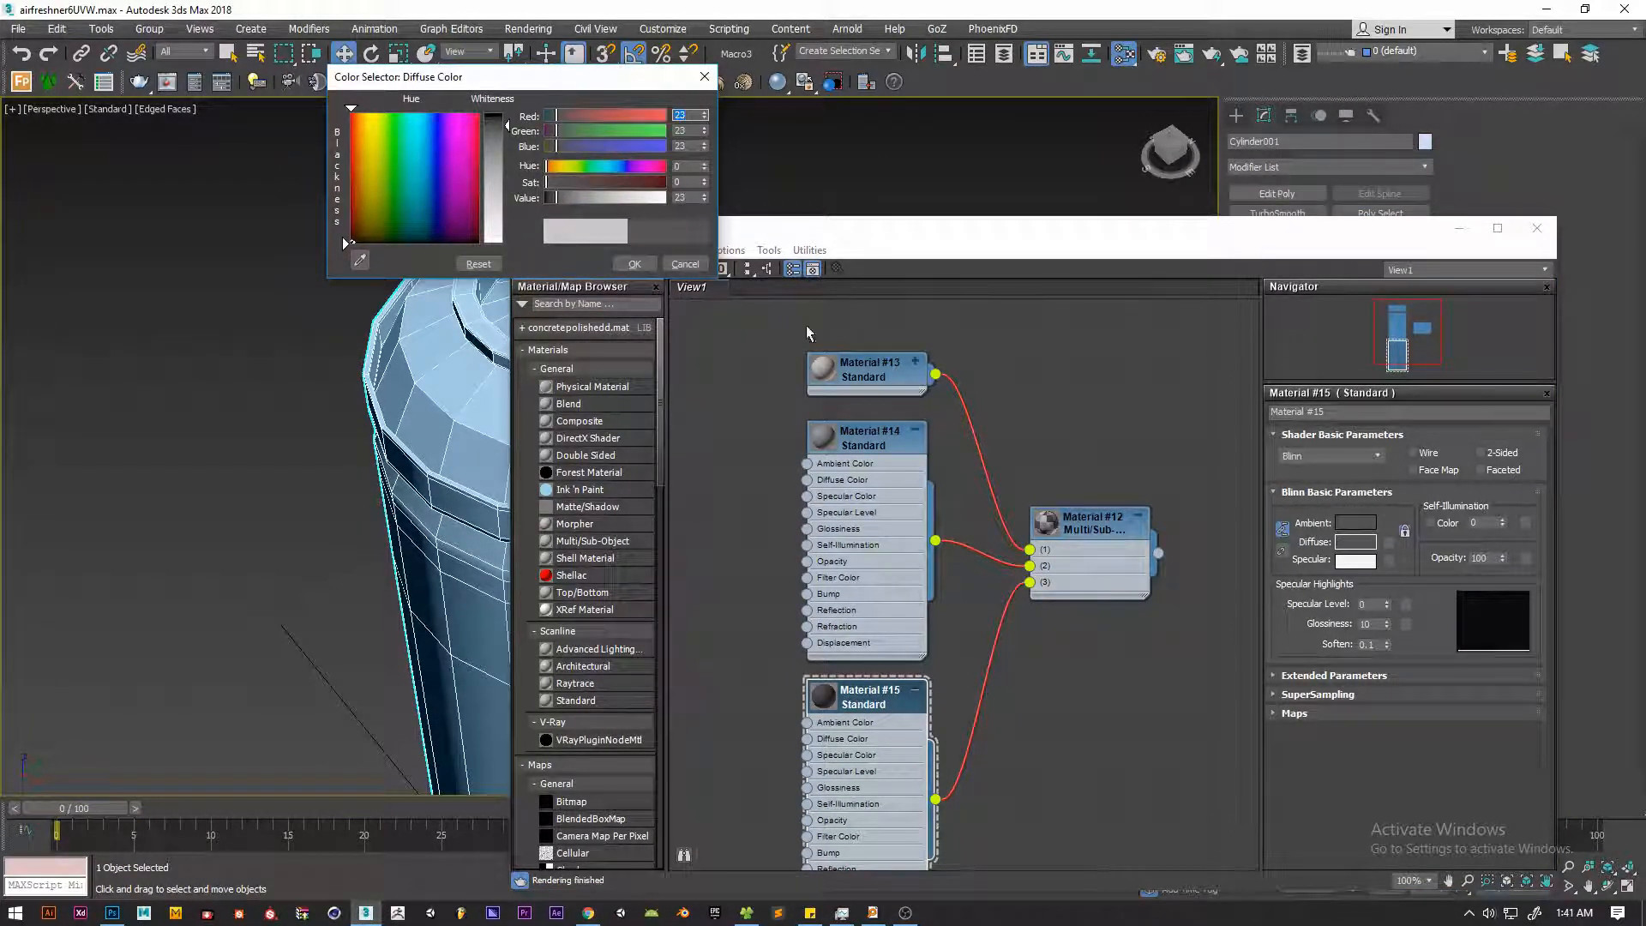
{"action": "left_click", "coordinate": [634, 263]}
Assign the Multi/Sub-Object material to the can, then deselect the can and turn off edged faces
{"action": "left_click_drag", "start_coordinate": [771, 228], "coordinate": [1157, 218]}
{"action": "right_click", "coordinate": [1485, 512]}
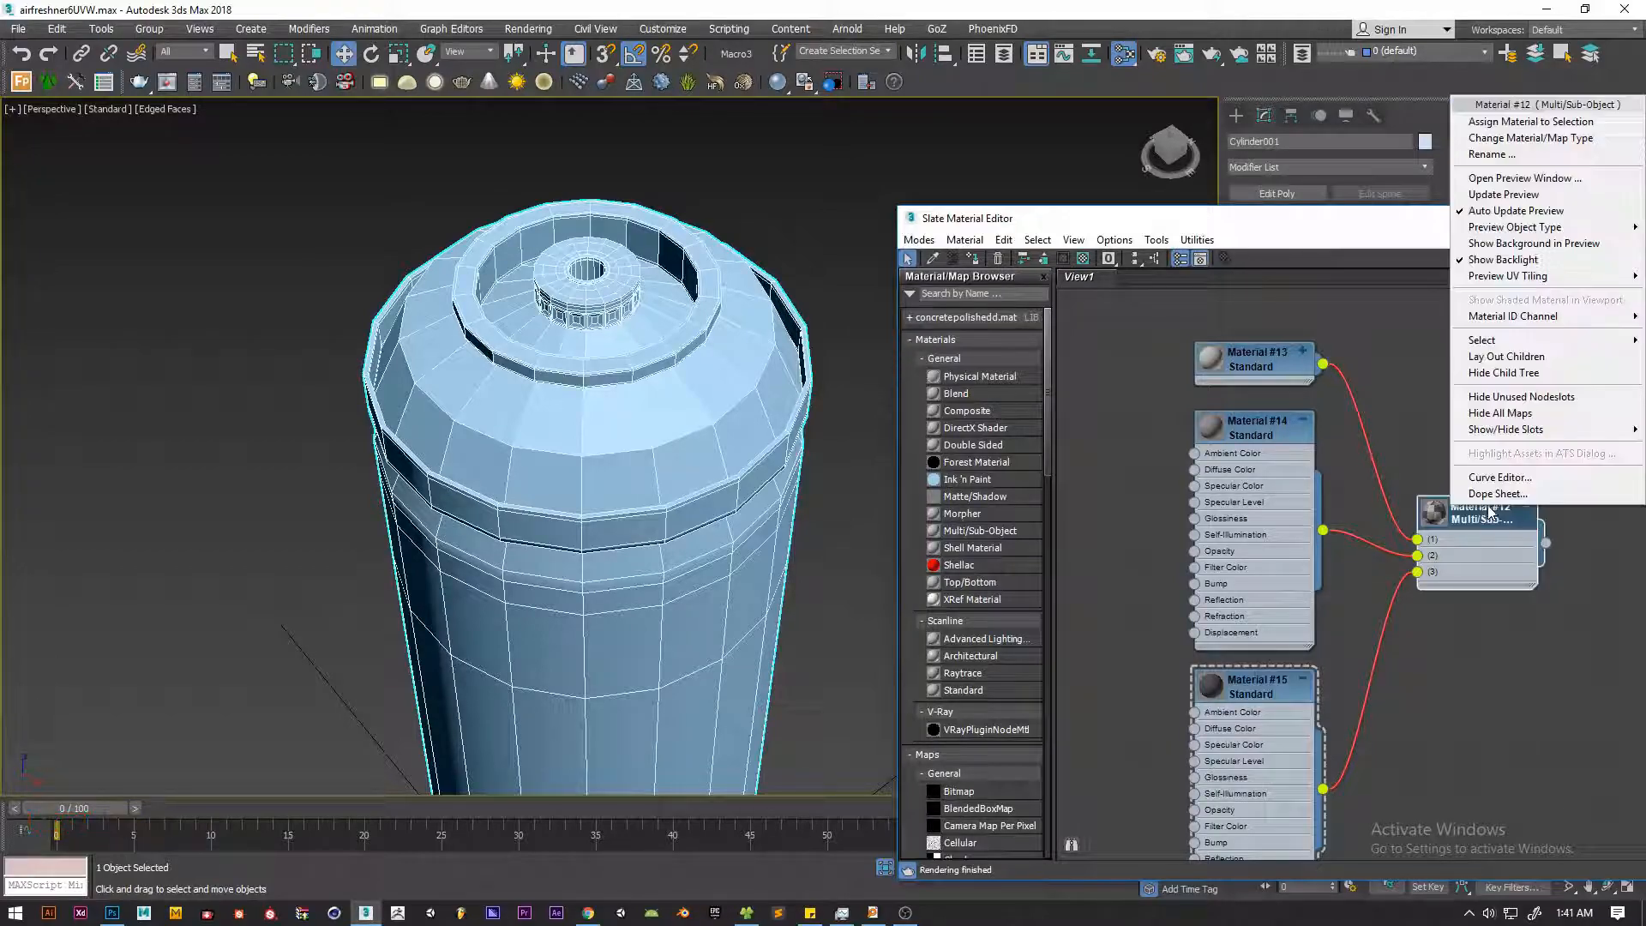
{"action": "left_click", "coordinate": [1513, 122]}
{"action": "left_click", "coordinate": [745, 229]}
{"action": "key", "text": "F4"}
{"action": "scroll", "coordinate": [686, 386], "scroll_direction": "down", "scroll_amount": 5}
{"action": "middle_click_drag", "start_coordinate": [639, 651], "coordinate": [617, 497], "text": "alt"}
Increase the number of sub-materials in the Multi/Sub-Object material to 4
{"action": "left_click", "coordinate": [1507, 509]}
{"action": "double_click", "coordinate": [1507, 510]}
{"action": "left_click_drag", "start_coordinate": [1437, 220], "coordinate": [1179, 183]}
{"action": "left_click", "coordinate": [1473, 415]}
{"action": "type", "text": "4"}
{"action": "key", "text": "Return"}
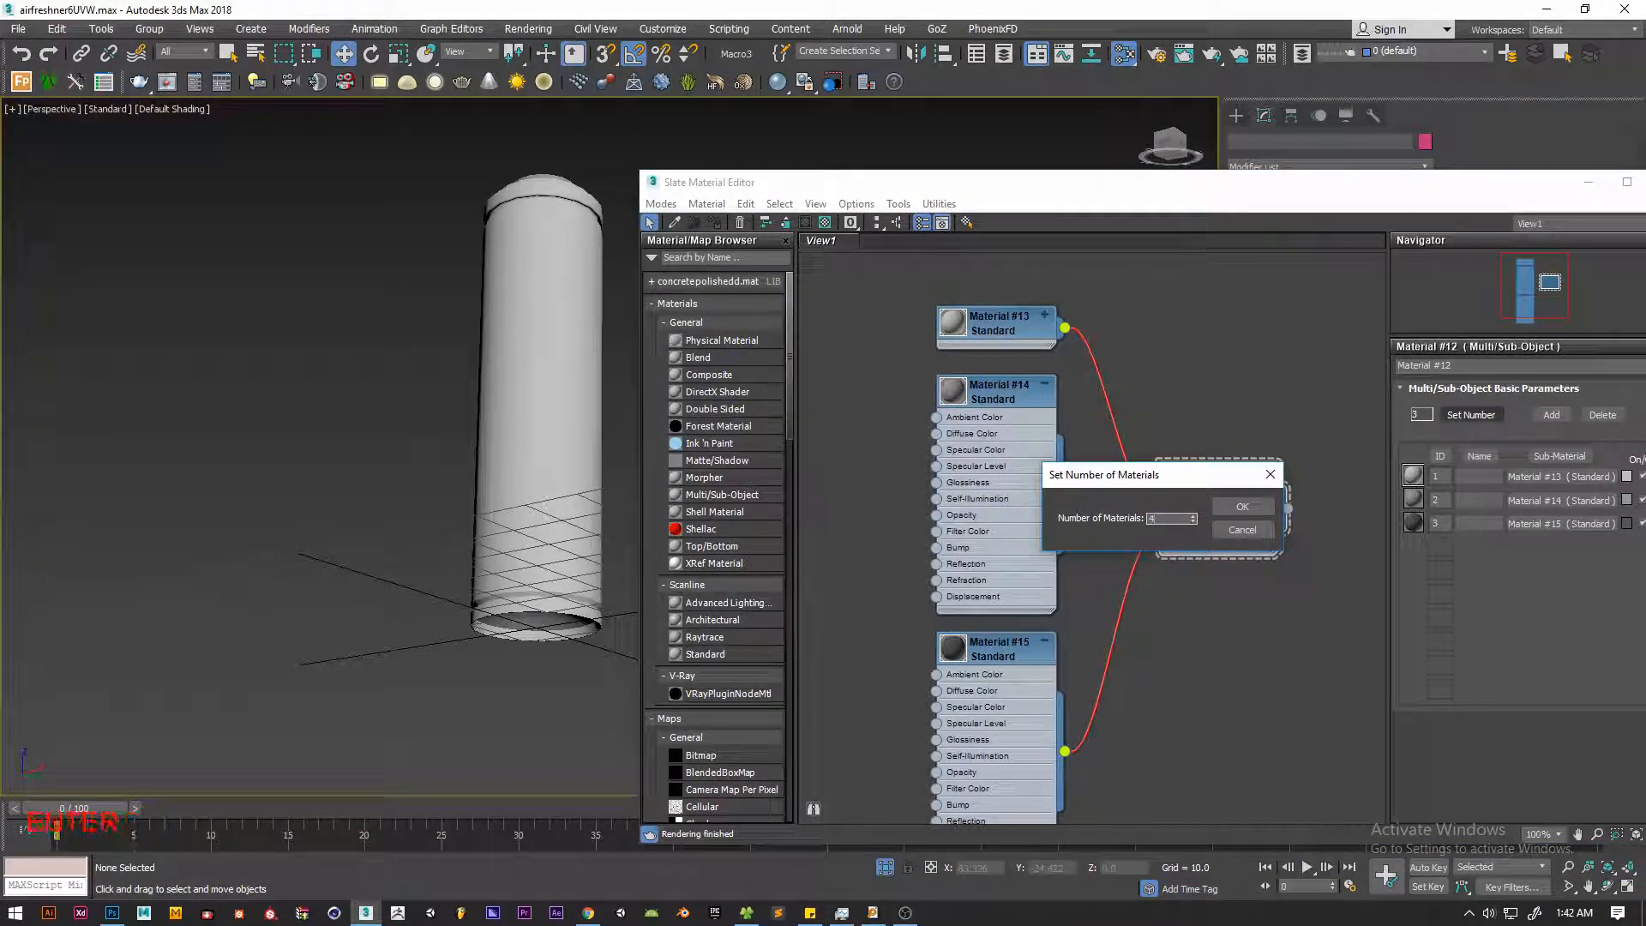
{"action": "left_click", "coordinate": [1257, 510]}
Set the fourth sub-material's diffuse color to a dark ochre with RGB 77, 61, 28
{"action": "middle_click_drag", "start_coordinate": [1065, 816], "coordinate": [1051, 639]}
{"action": "double_click", "coordinate": [996, 631]}
{"action": "left_click", "coordinate": [1486, 495]}
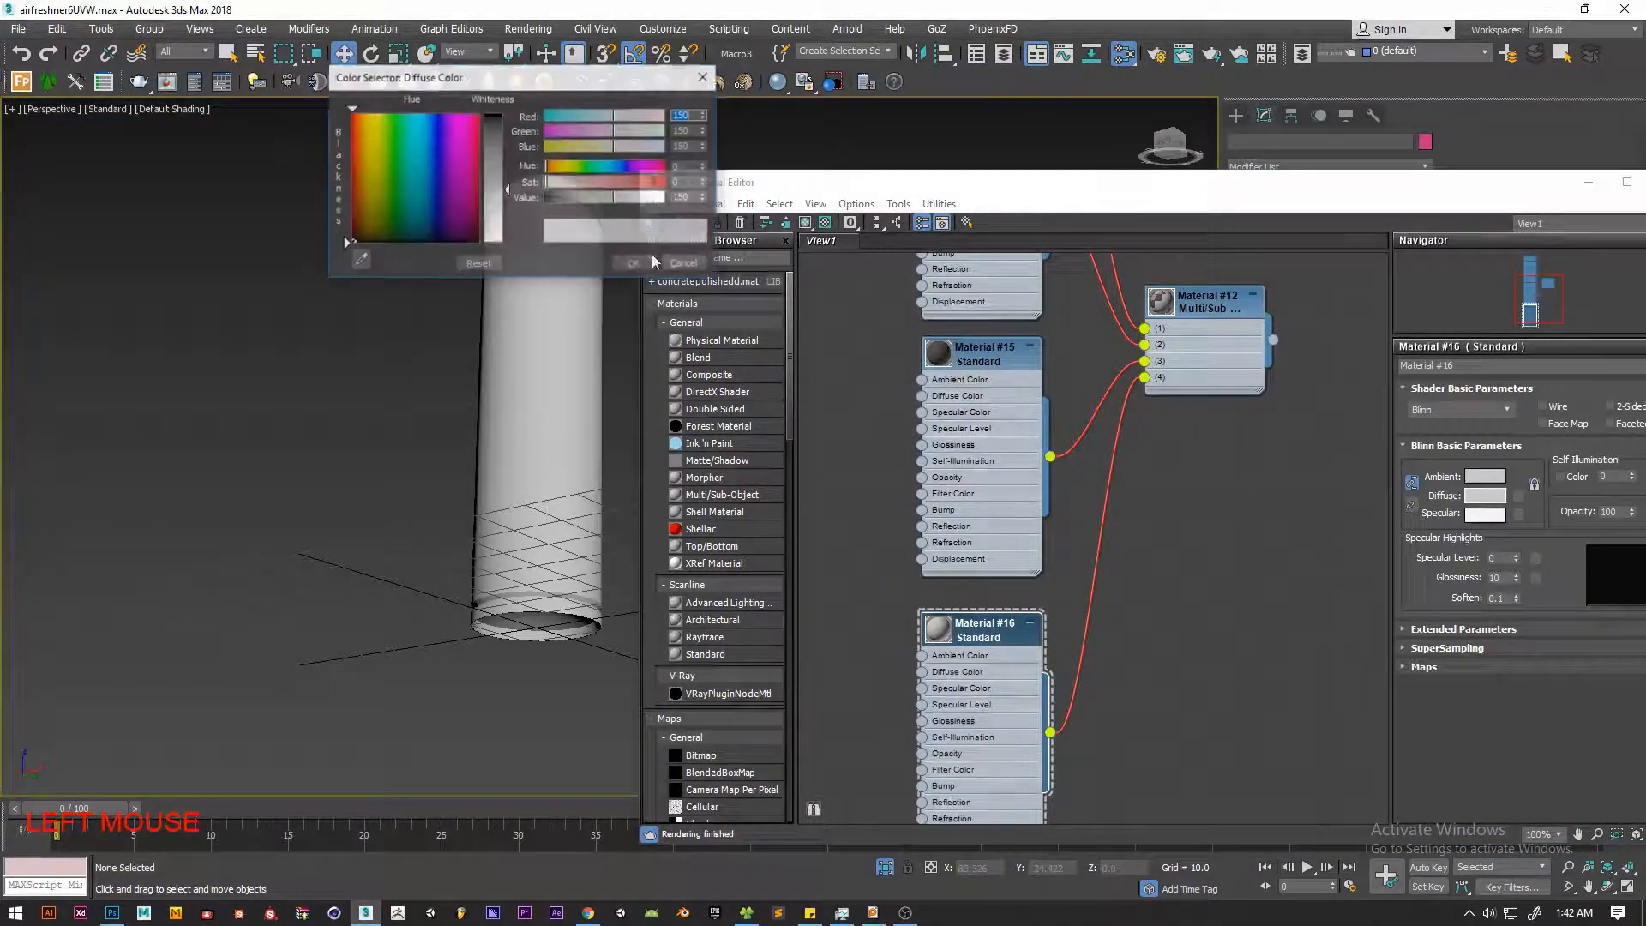
{"action": "left_click_drag", "start_coordinate": [370, 151], "coordinate": [364, 132]}
{"action": "left_click_drag", "start_coordinate": [646, 198], "coordinate": [579, 209]}
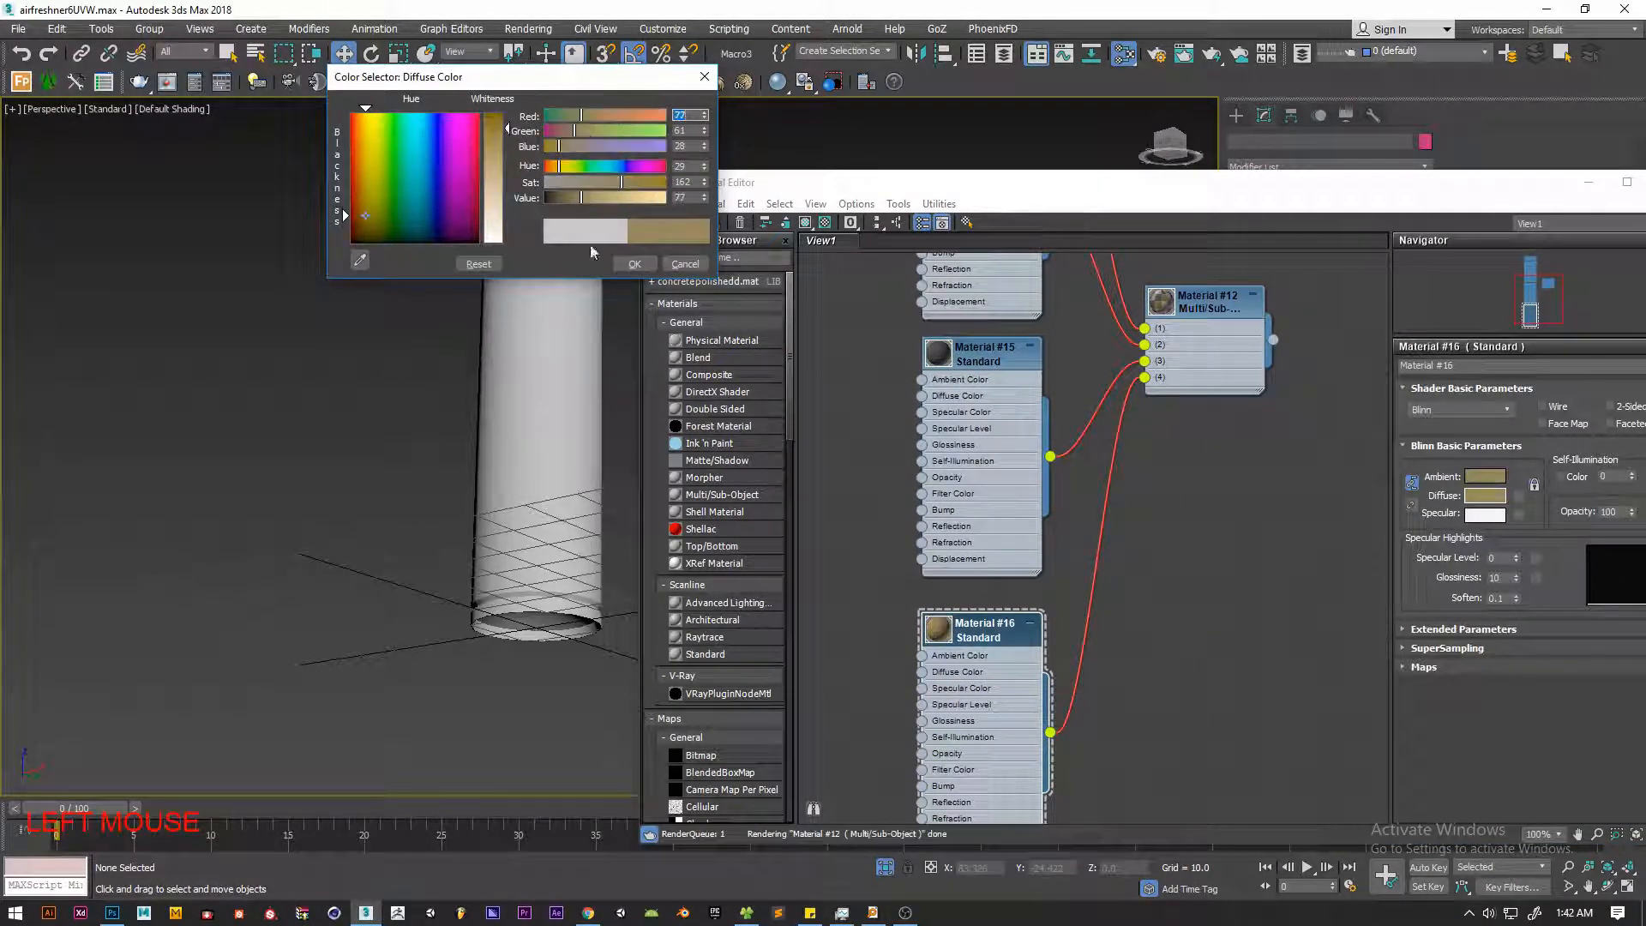
{"action": "left_click", "coordinate": [635, 264]}
Select the can with edged faces shown, minimize the material editor and enter polygon level of the Edit PolyUVW modifier
{"action": "middle_click_drag", "start_coordinate": [399, 351], "coordinate": [467, 429], "text": "alt"}
{"action": "left_click", "coordinate": [497, 368]}
{"action": "key", "text": "F4"}
{"action": "left_click_drag", "start_coordinate": [814, 186], "coordinate": [600, 261]}
{"action": "left_click", "coordinate": [1376, 257]}
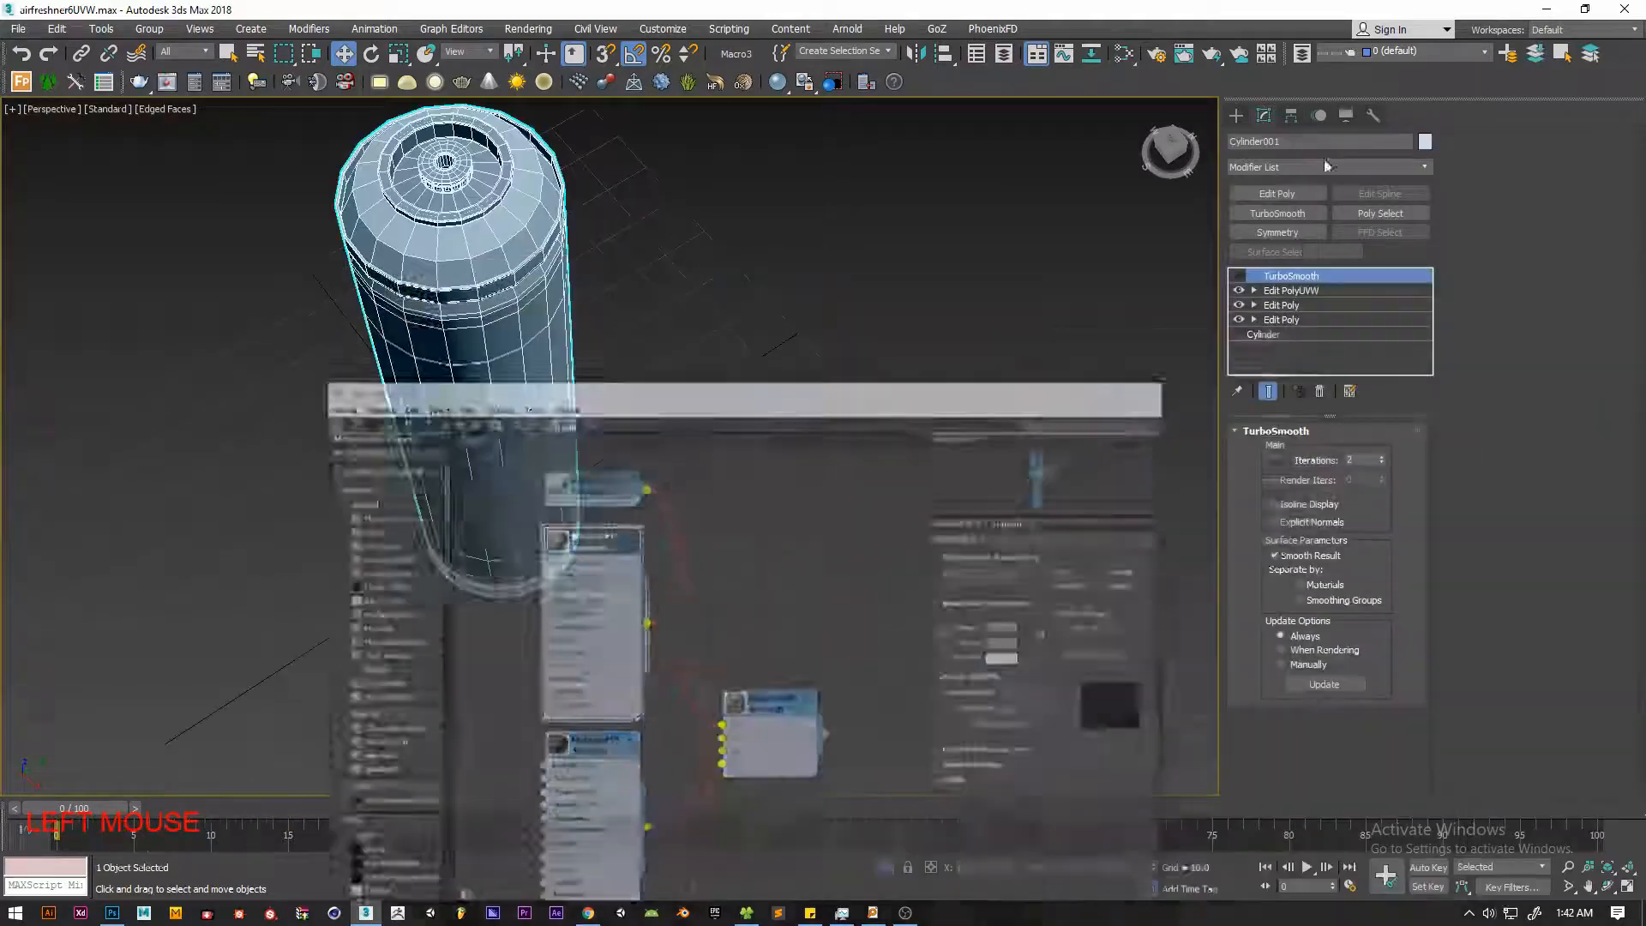
{"action": "left_click", "coordinate": [1299, 290]}
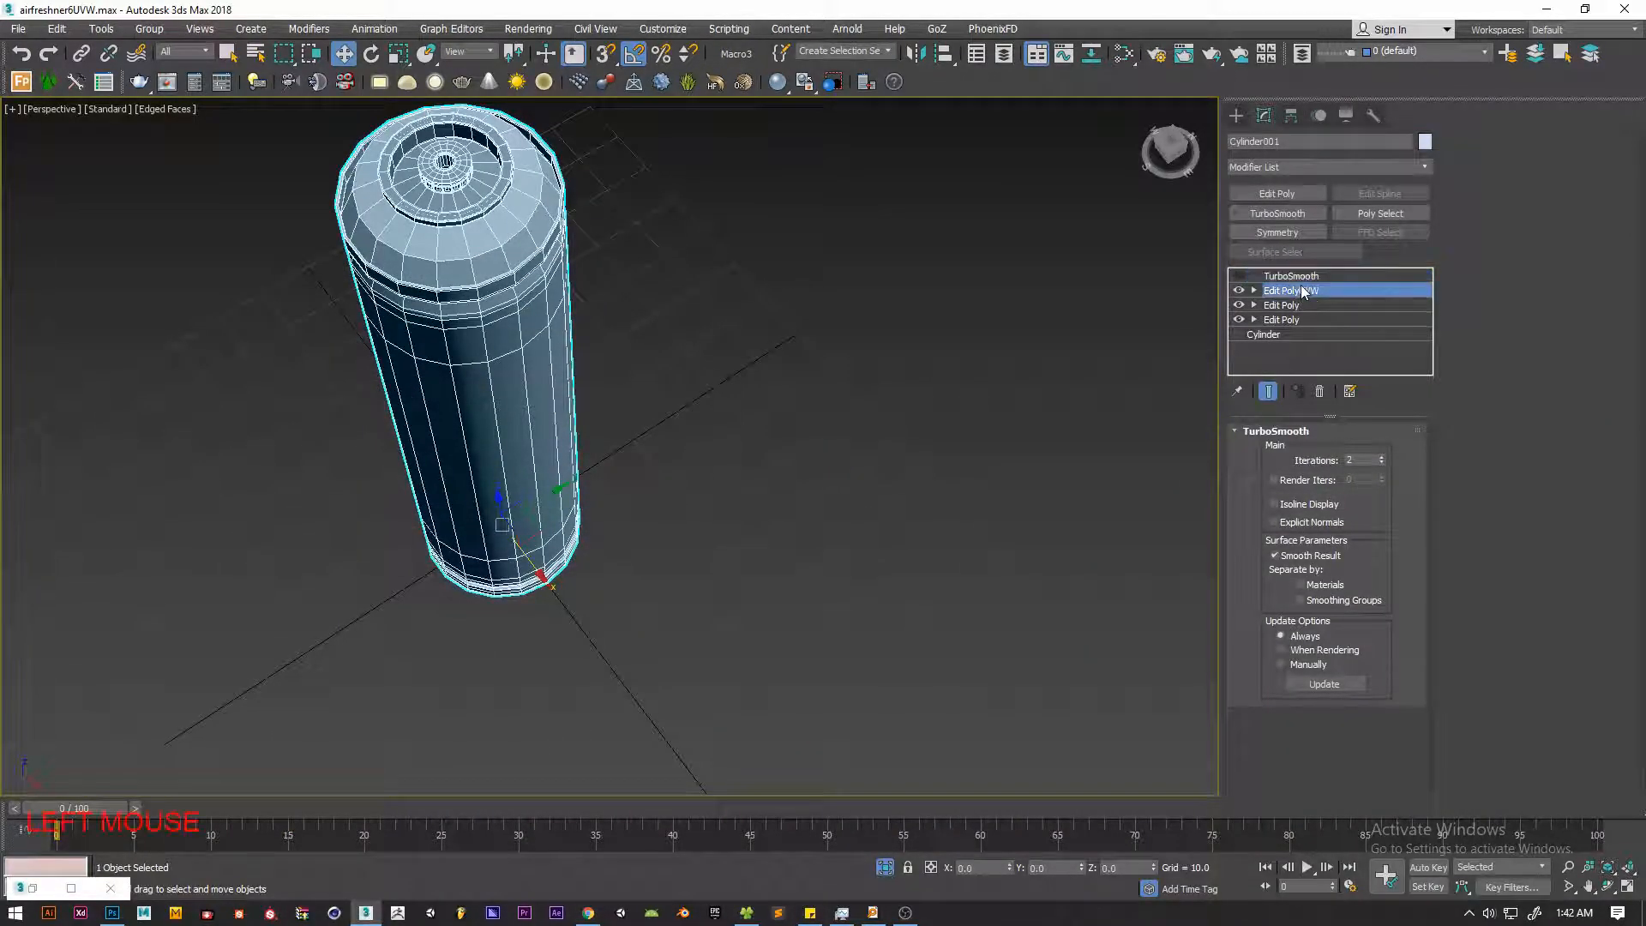
{"action": "left_click", "coordinate": [1344, 566]}
Select the band of tall polygons all around the middle of the can's body
{"action": "middle_click_drag", "start_coordinate": [506, 223], "coordinate": [531, 552], "text": "alt"}
{"action": "mouse_move", "coordinate": [521, 383]}
{"action": "middle_mouse_down", "text": "alt"}
{"action": "mouse_move", "coordinate": [503, 411]}
{"action": "mouse_move", "coordinate": [490, 377]}
{"action": "middle_mouse_up", "text": "alt"}
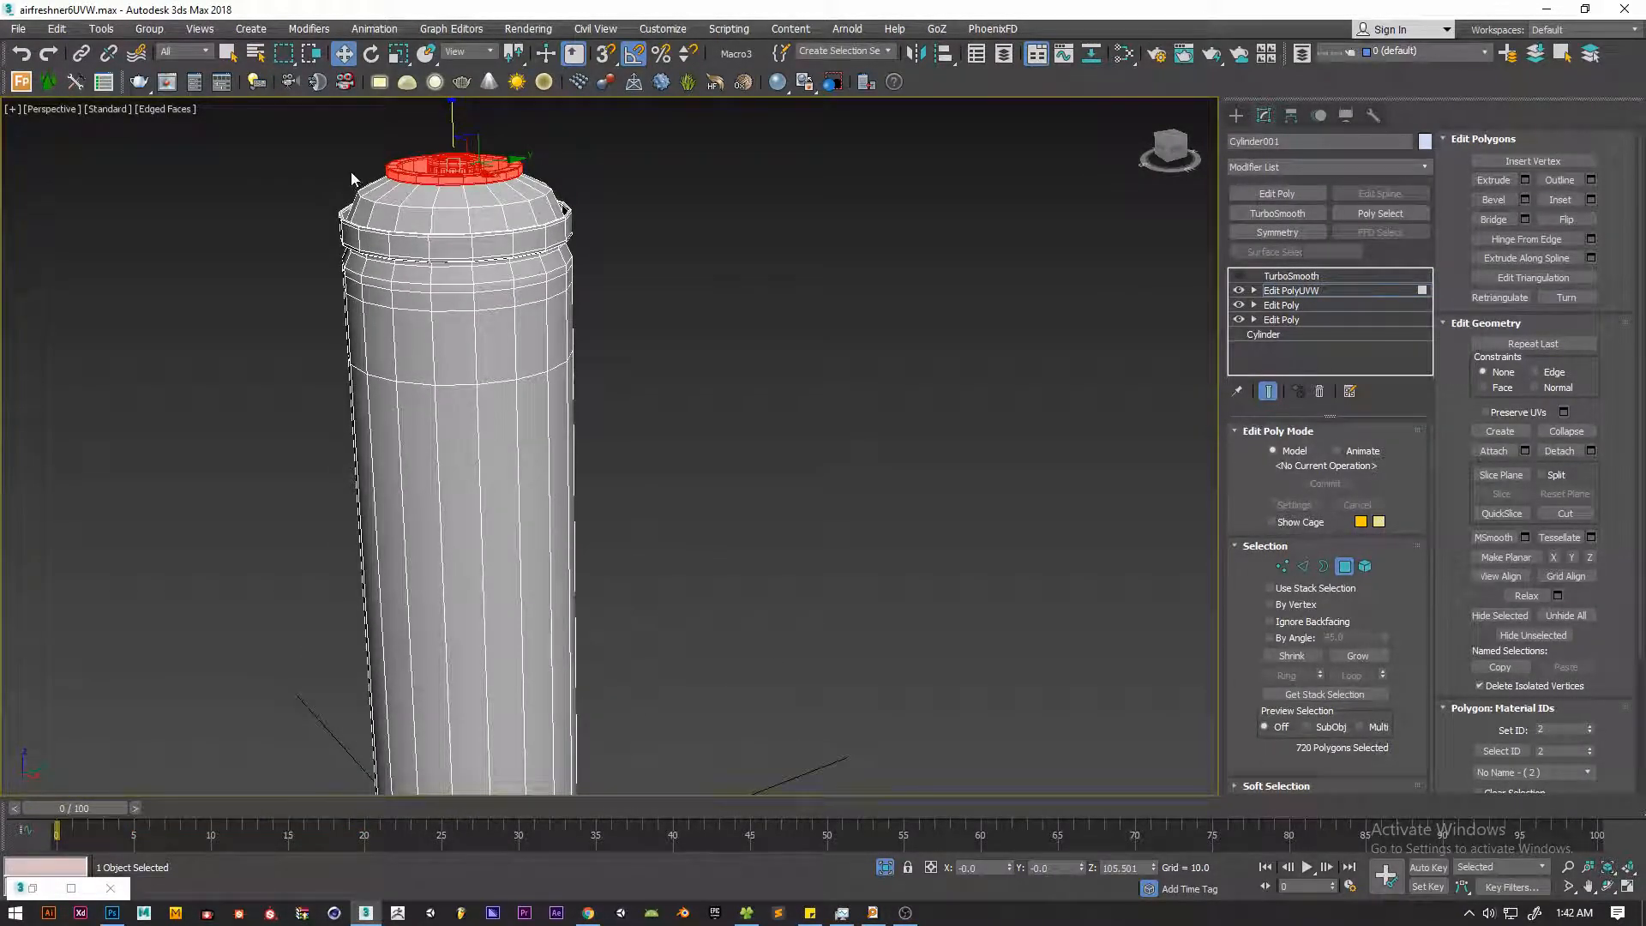
{"action": "scroll", "coordinate": [435, 197], "scroll_direction": "up", "scroll_amount": 3}
{"action": "scroll", "coordinate": [478, 320], "scroll_direction": "down", "scroll_amount": 2}
{"action": "middle_click_drag", "start_coordinate": [497, 453], "coordinate": [502, 396], "text": "alt"}
{"action": "scroll", "coordinate": [420, 588], "scroll_direction": "down", "scroll_amount": 4}
{"action": "middle_click_drag", "start_coordinate": [356, 635], "coordinate": [491, 481]}
{"action": "left_click_drag", "start_coordinate": [491, 474], "coordinate": [1046, 512]}
{"action": "middle_click_drag", "start_coordinate": [1045, 513], "coordinate": [1028, 610], "text": "alt"}
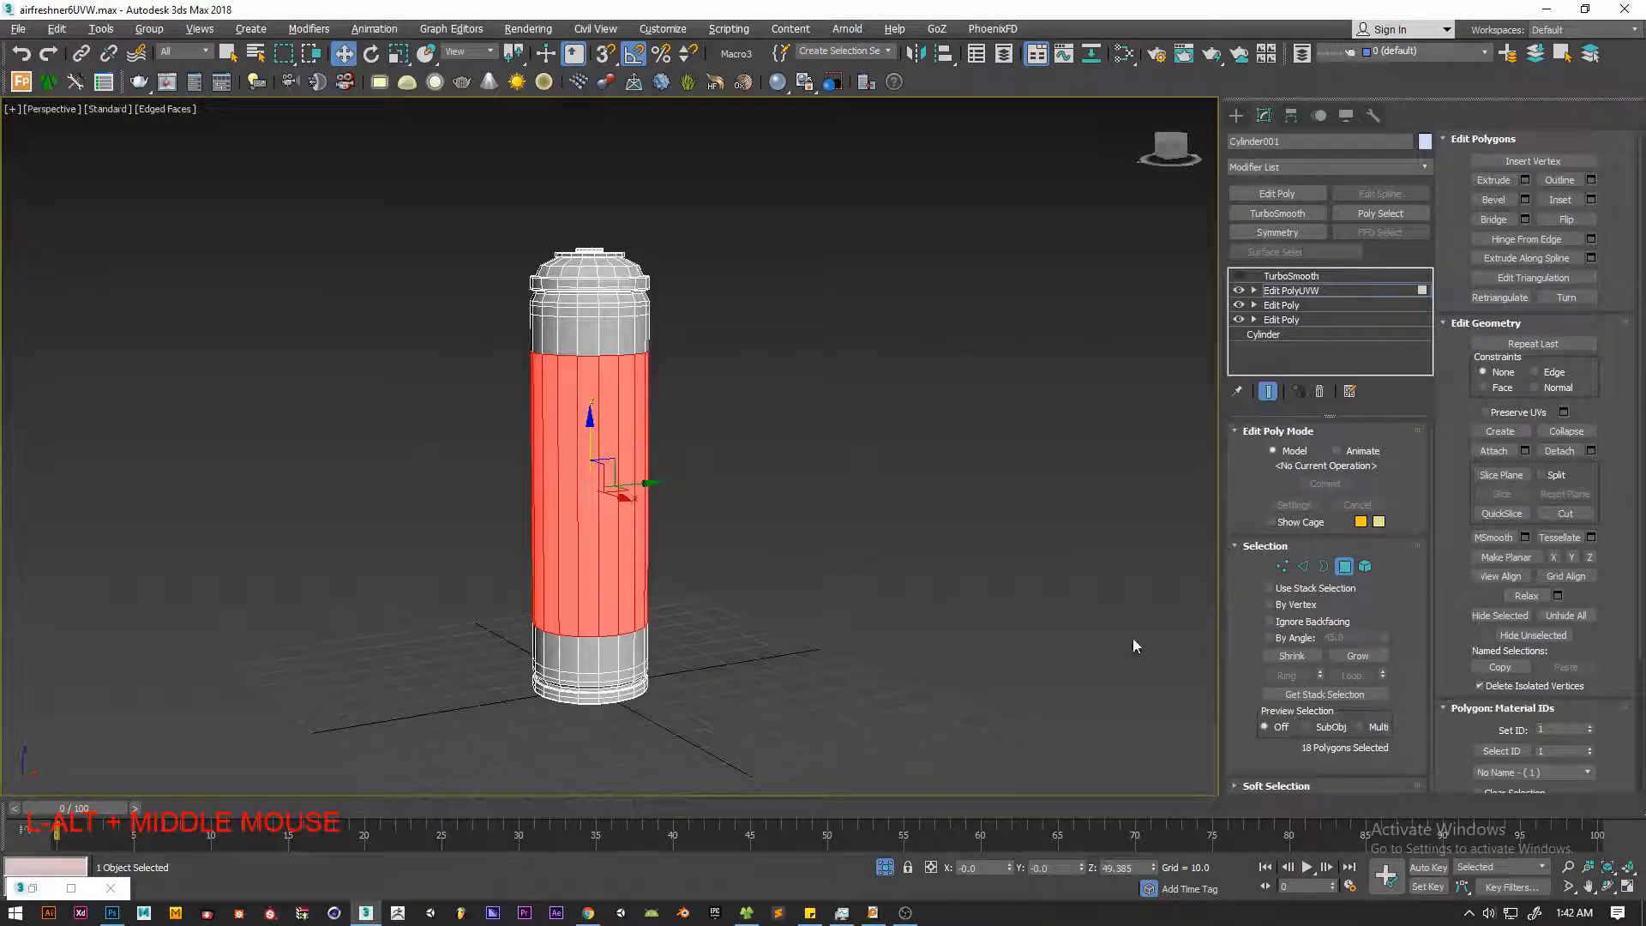
Grow the body polygon selection six steps toward the can's upper and lower rims
{"action": "left_click", "coordinate": [1366, 657]}
{"action": "left_click", "coordinate": [1367, 657]}
{"action": "left_click", "coordinate": [1367, 657]}
{"action": "left_click", "coordinate": [1366, 656]}
{"action": "left_click", "coordinate": [1367, 656]}
{"action": "left_click", "coordinate": [1366, 657]}
Enable TurboSmooth to check the selection boundary at the base rim and shrink the polygon selection by one step
{"action": "left_click", "coordinate": [1239, 276]}
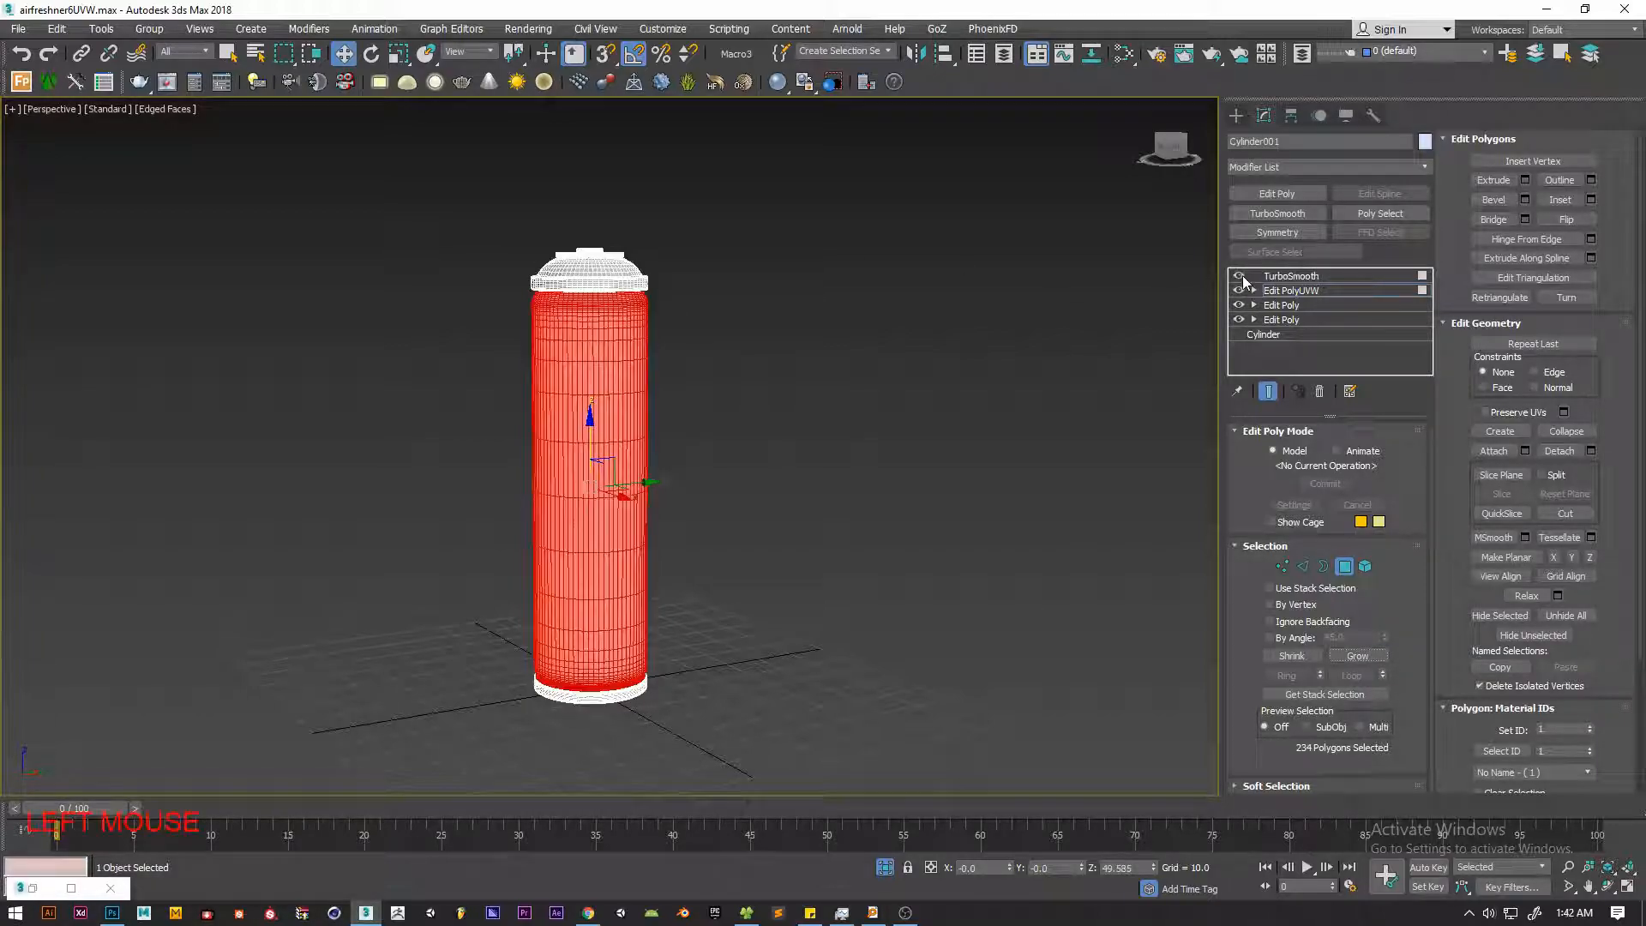
{"action": "scroll", "coordinate": [576, 391], "scroll_direction": "up", "scroll_amount": 5}
{"action": "key", "text": "F4"}
{"action": "scroll", "coordinate": [651, 702], "scroll_direction": "up", "scroll_amount": 4}
{"action": "middle_click_drag", "start_coordinate": [652, 703], "coordinate": [788, 407]}
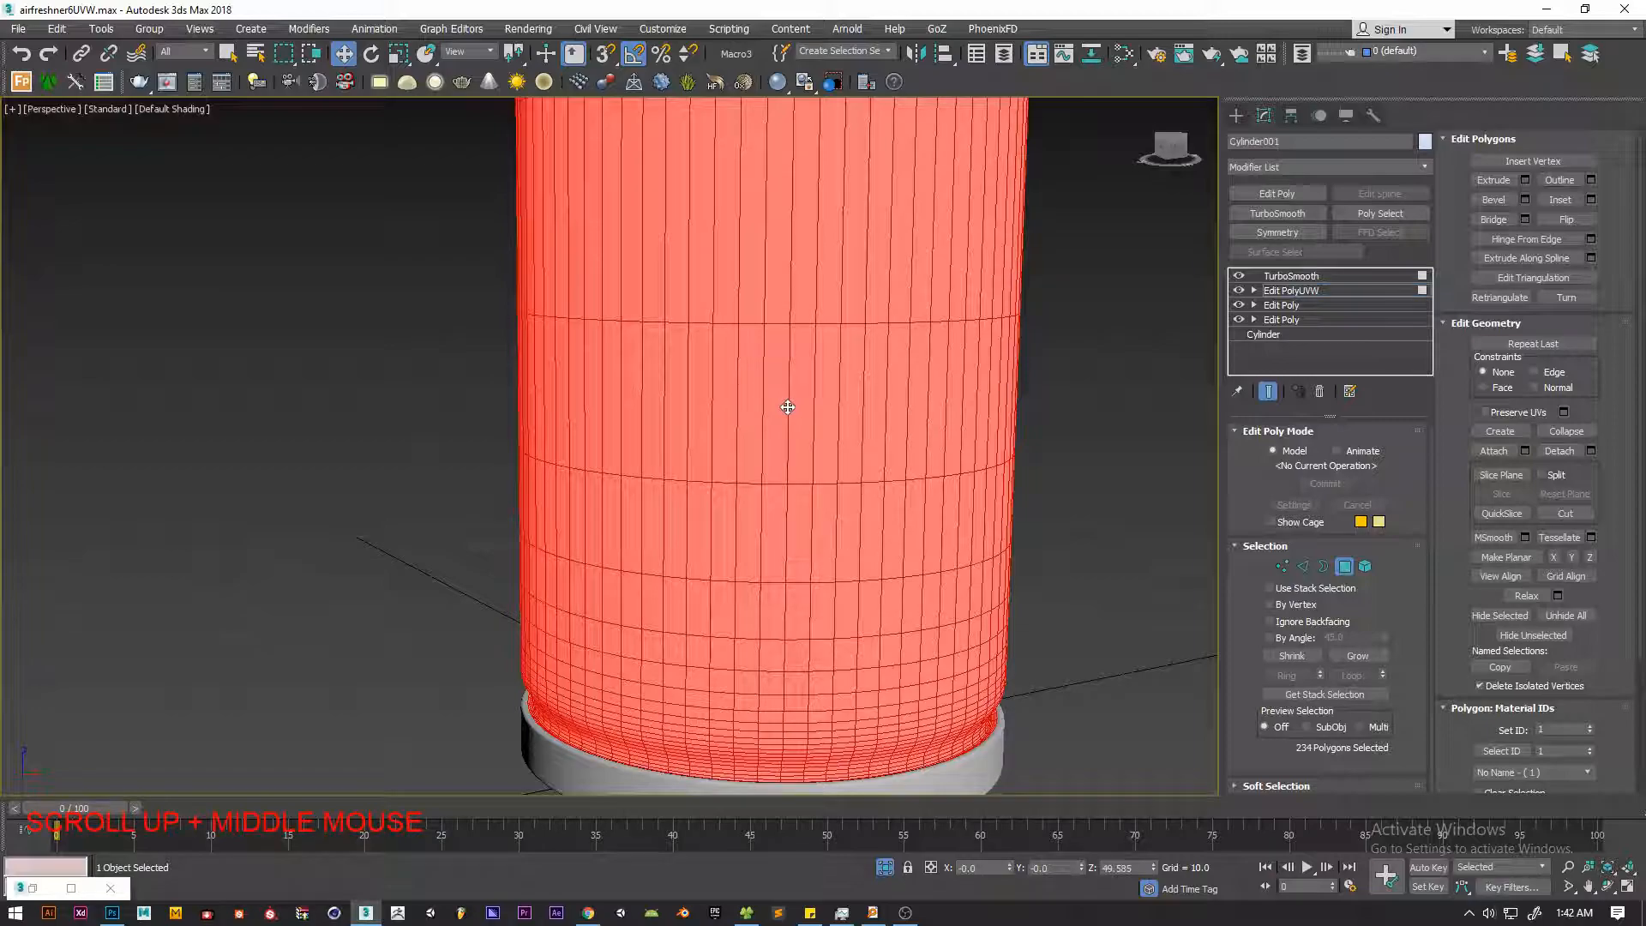
{"action": "middle_click_drag", "start_coordinate": [636, 618], "coordinate": [576, 461]}
{"action": "scroll", "coordinate": [567, 462], "scroll_direction": "up", "scroll_amount": 4}
{"action": "scroll", "coordinate": [415, 555], "scroll_direction": "up", "scroll_amount": 6}
{"action": "key", "text": "F4"}
{"action": "left_click", "coordinate": [1291, 656]}
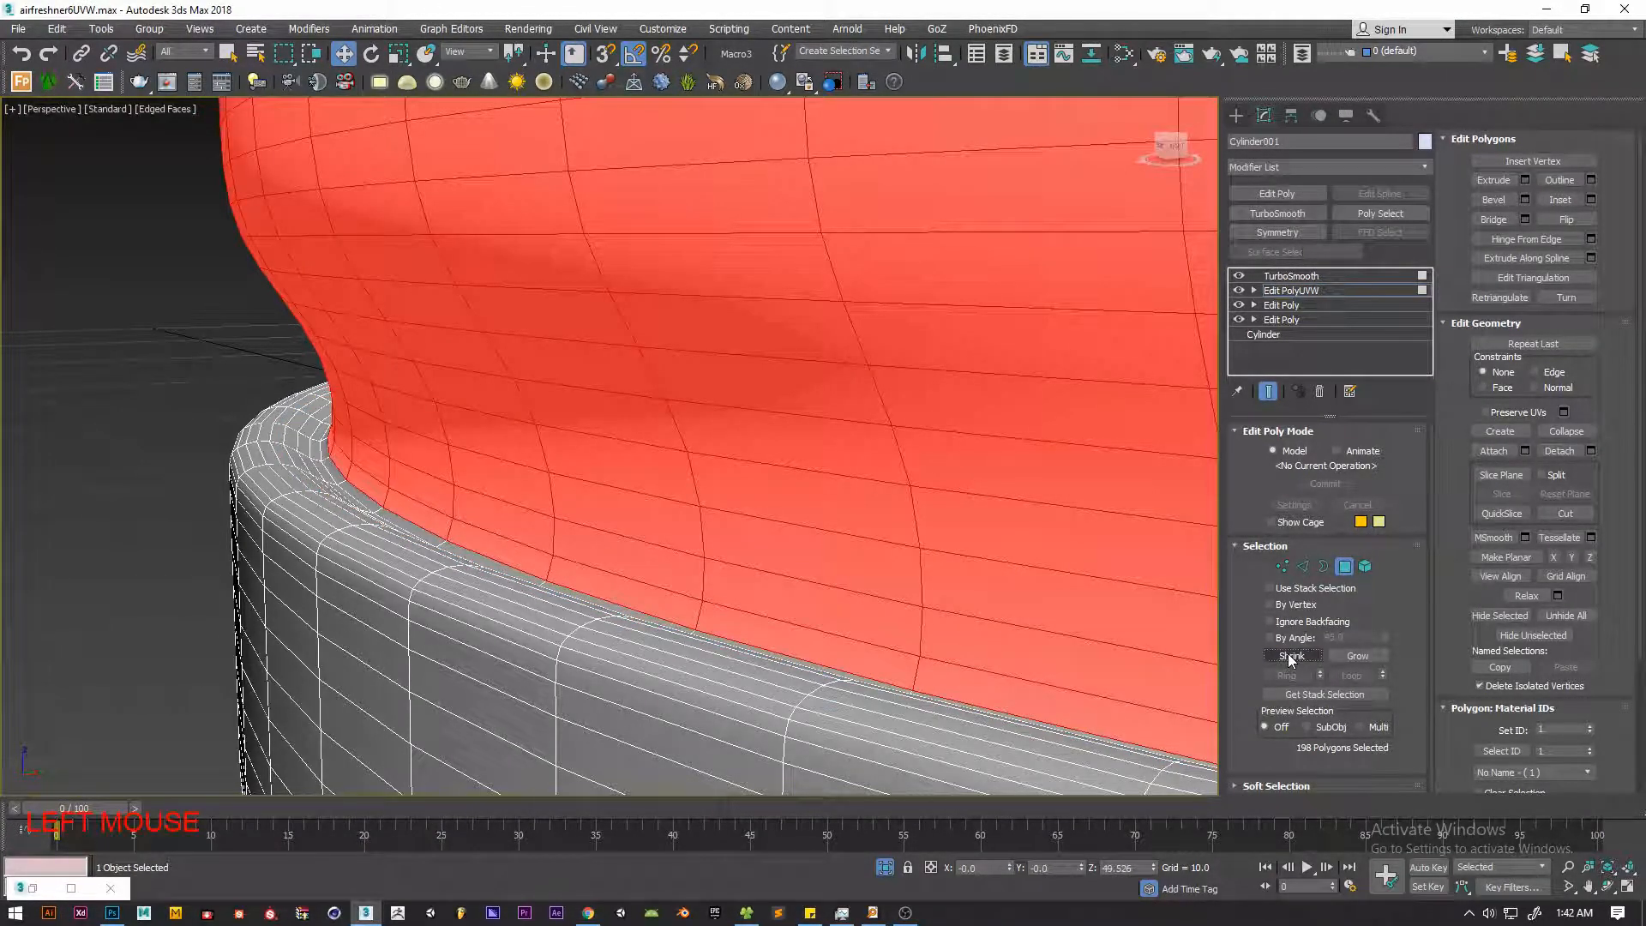
{"action": "left_click", "coordinate": [1343, 658]}
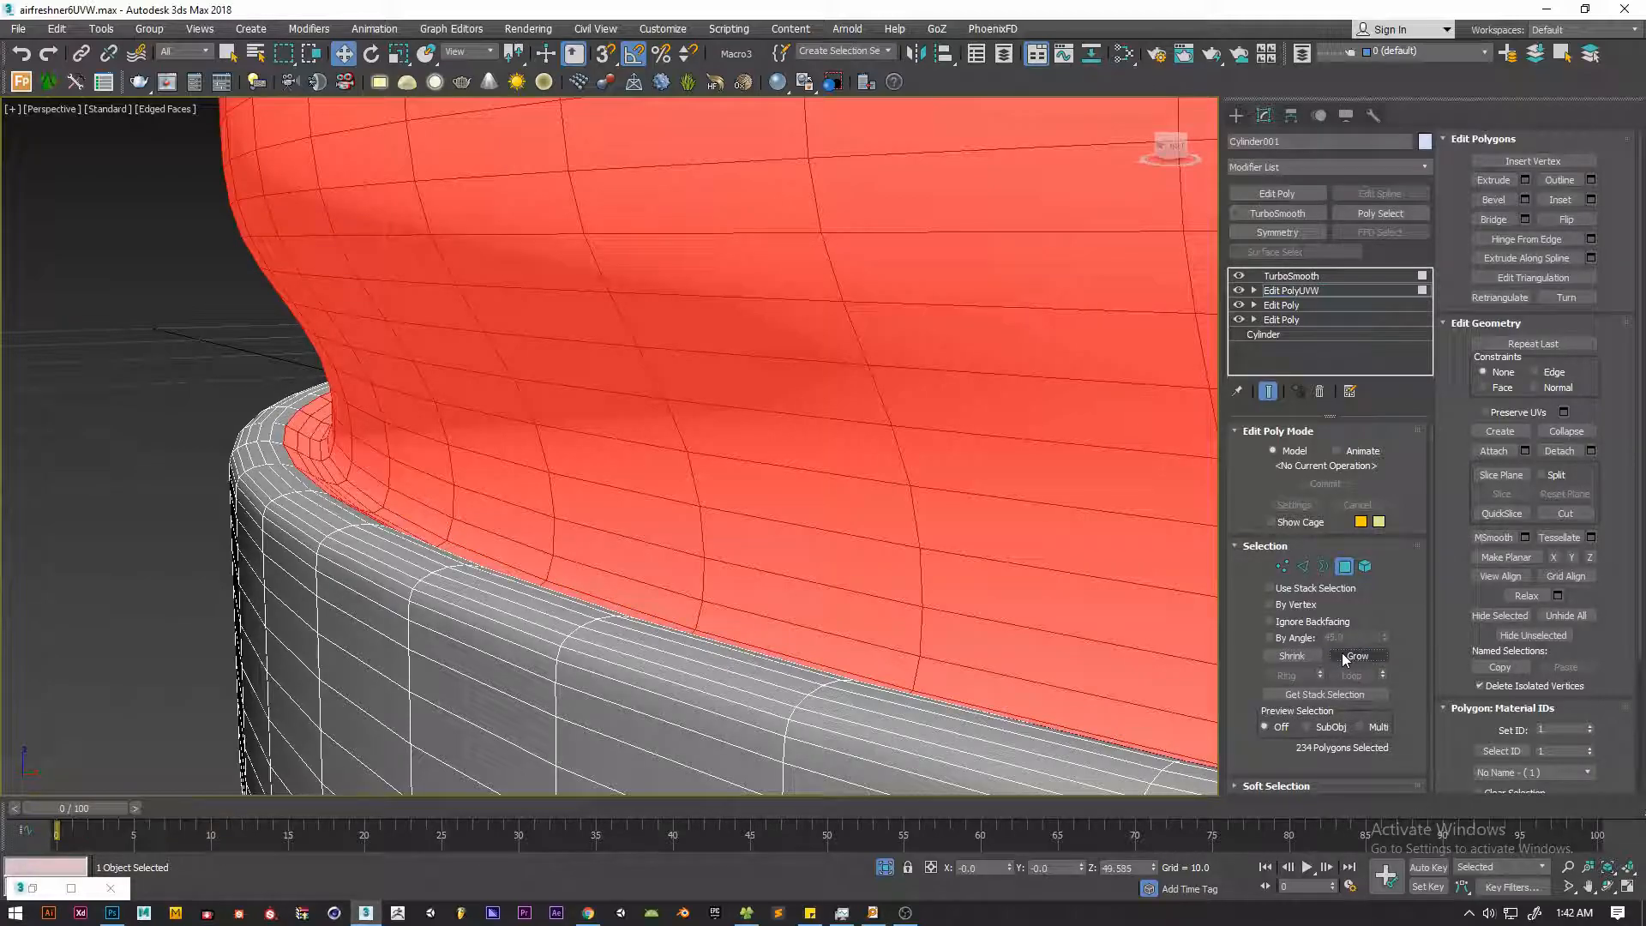
{"action": "left_click", "coordinate": [1291, 657]}
Set the material ID of the selected body polygons to 3 and leave polygon level
{"action": "scroll", "coordinate": [691, 489], "scroll_direction": "down", "scroll_amount": 3}
{"action": "middle_click_drag", "start_coordinate": [690, 489], "coordinate": [683, 654]}
{"action": "scroll", "coordinate": [543, 318], "scroll_direction": "up", "scroll_amount": 3, "text": "alt"}
{"action": "middle_click_drag", "start_coordinate": [542, 317], "coordinate": [764, 279], "text": "alt"}
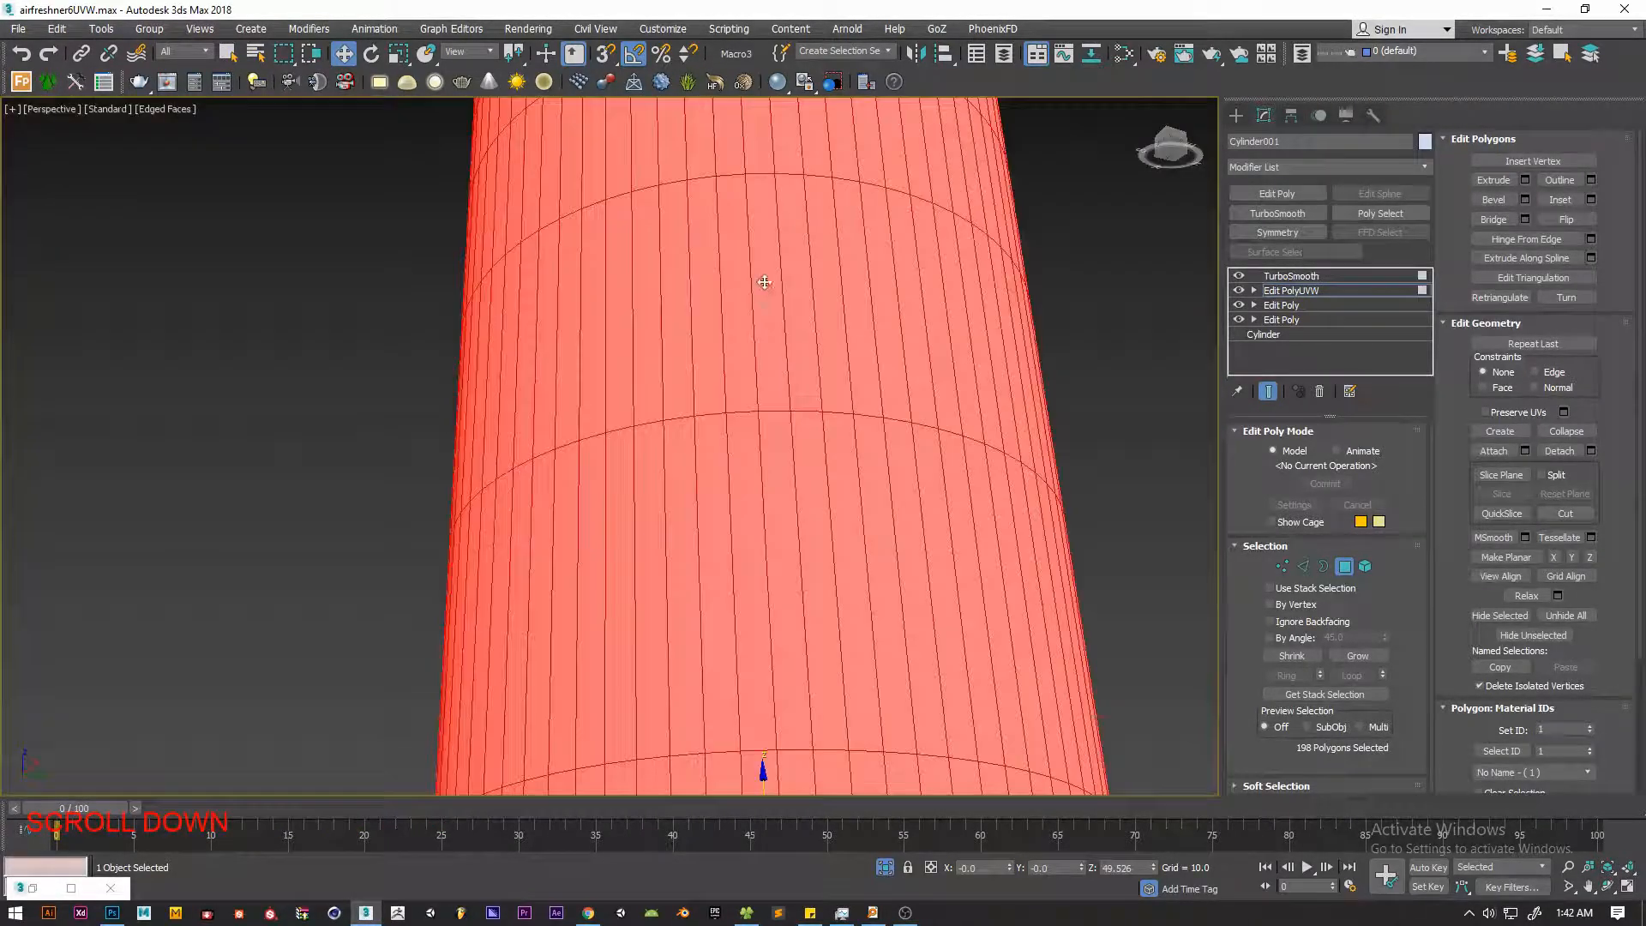
{"action": "scroll", "coordinate": [764, 279], "scroll_direction": "down", "scroll_amount": 5}
{"action": "left_click", "coordinate": [1120, 54]}
{"action": "middle_click_drag", "start_coordinate": [915, 613], "coordinate": [890, 504]}
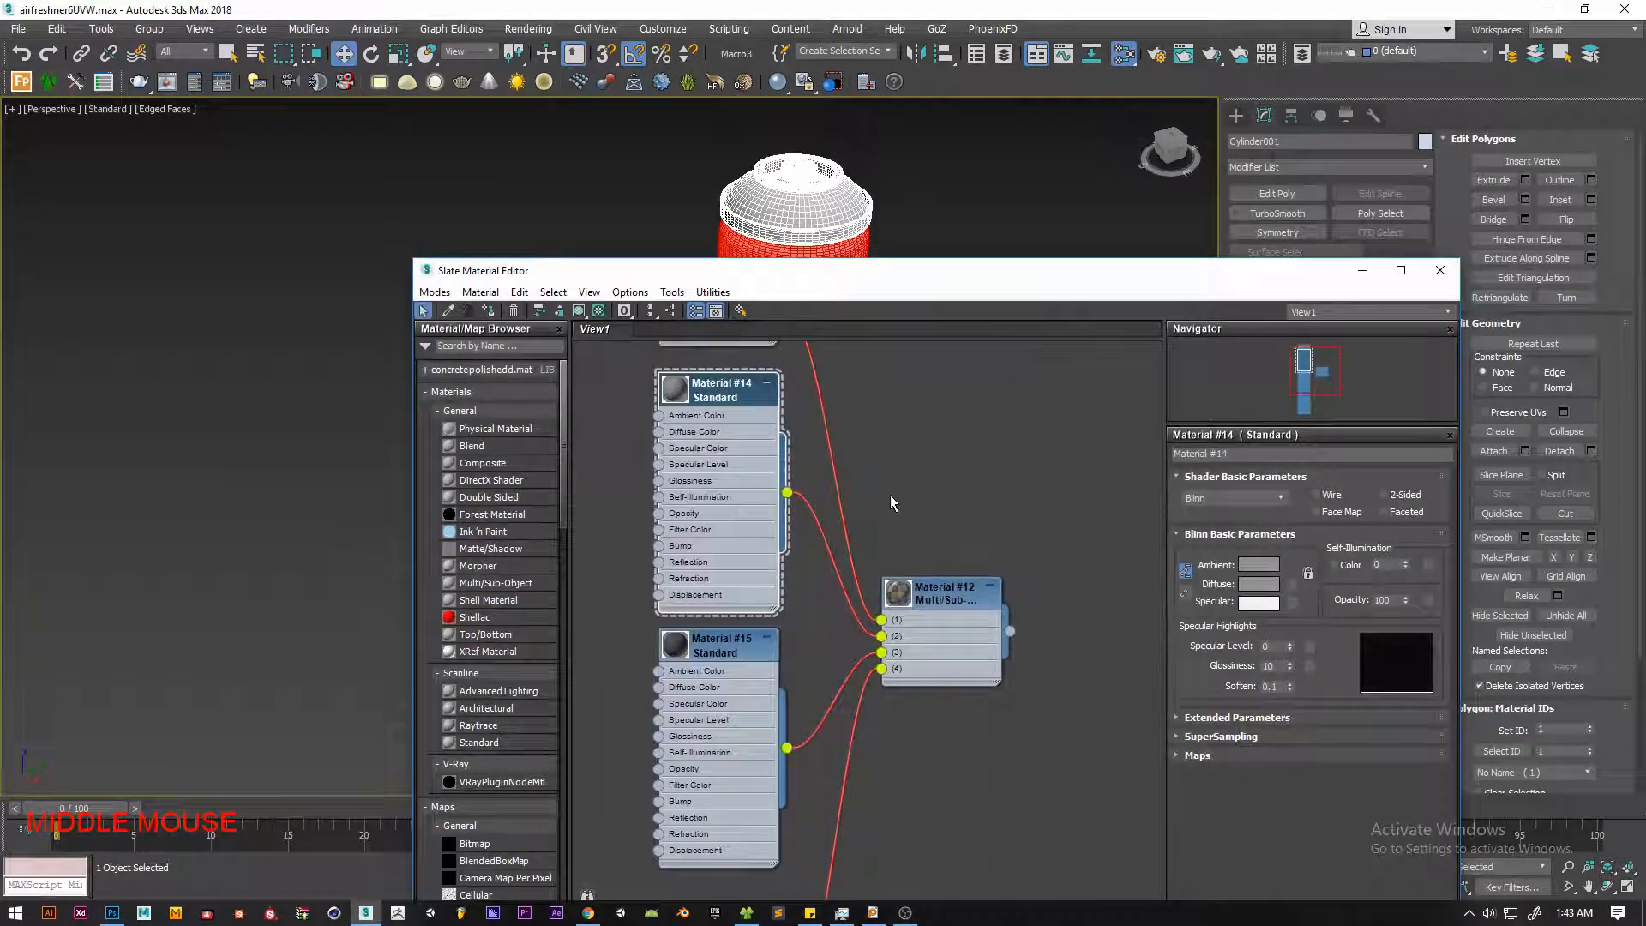
{"action": "left_click_drag", "start_coordinate": [1007, 276], "coordinate": [643, 291]}
{"action": "middle_click_drag", "start_coordinate": [461, 467], "coordinate": [469, 547]}
{"action": "left_click", "coordinate": [1540, 729]}
{"action": "key", "text": "Return"}
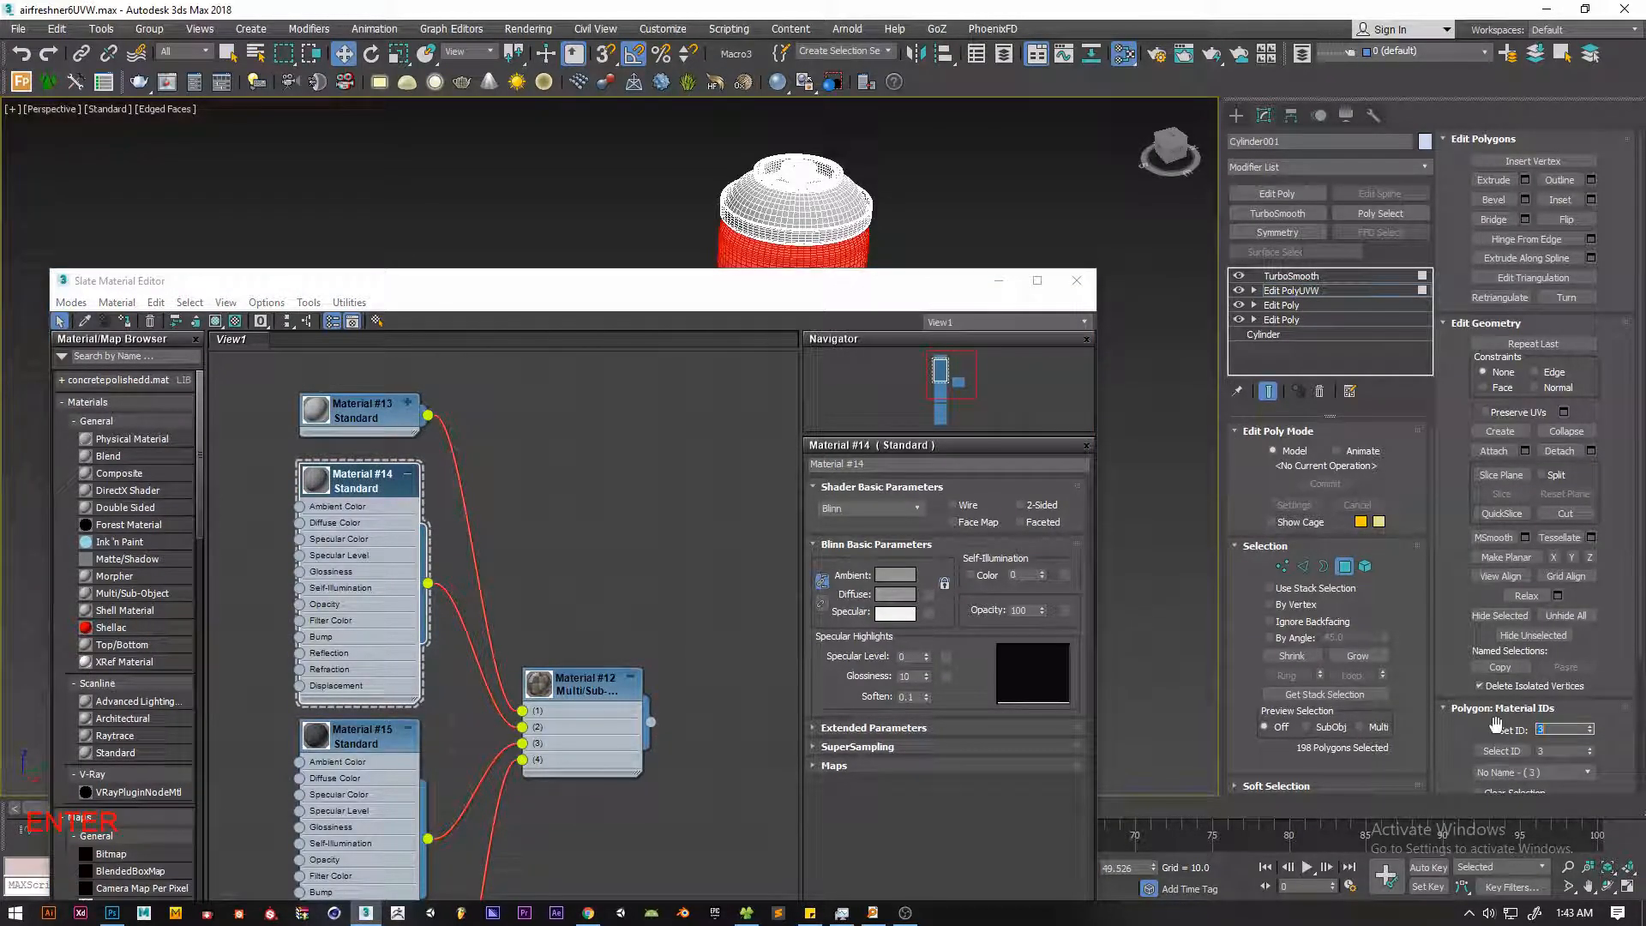
{"action": "left_click", "coordinate": [634, 508]}
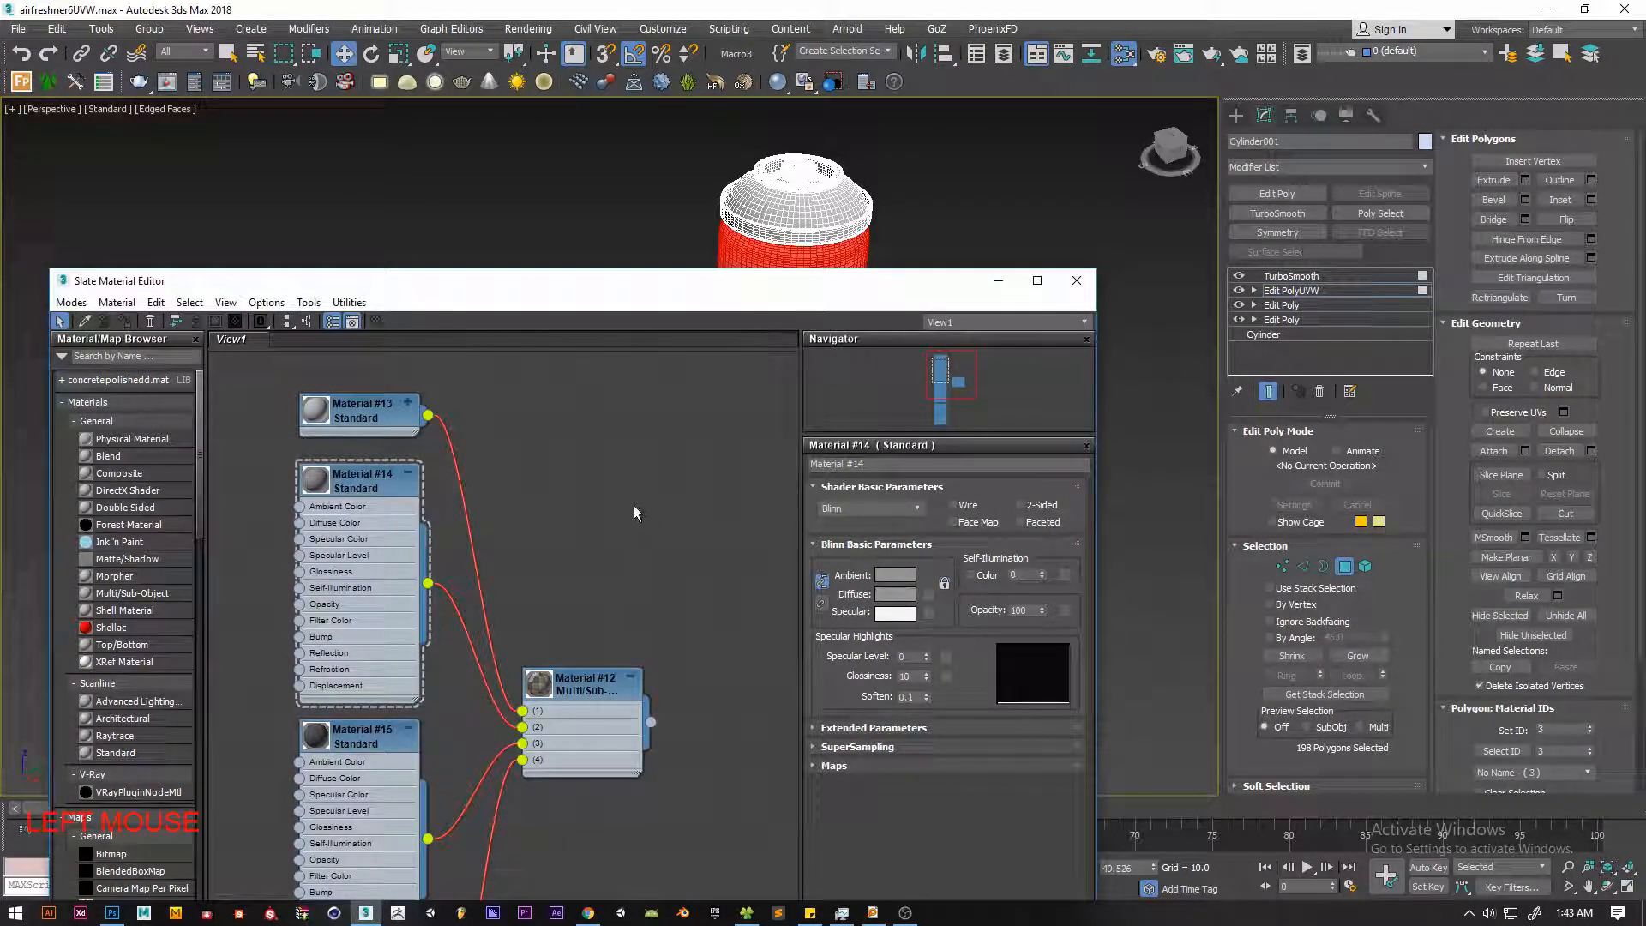
{"action": "left_click", "coordinate": [1343, 566]}
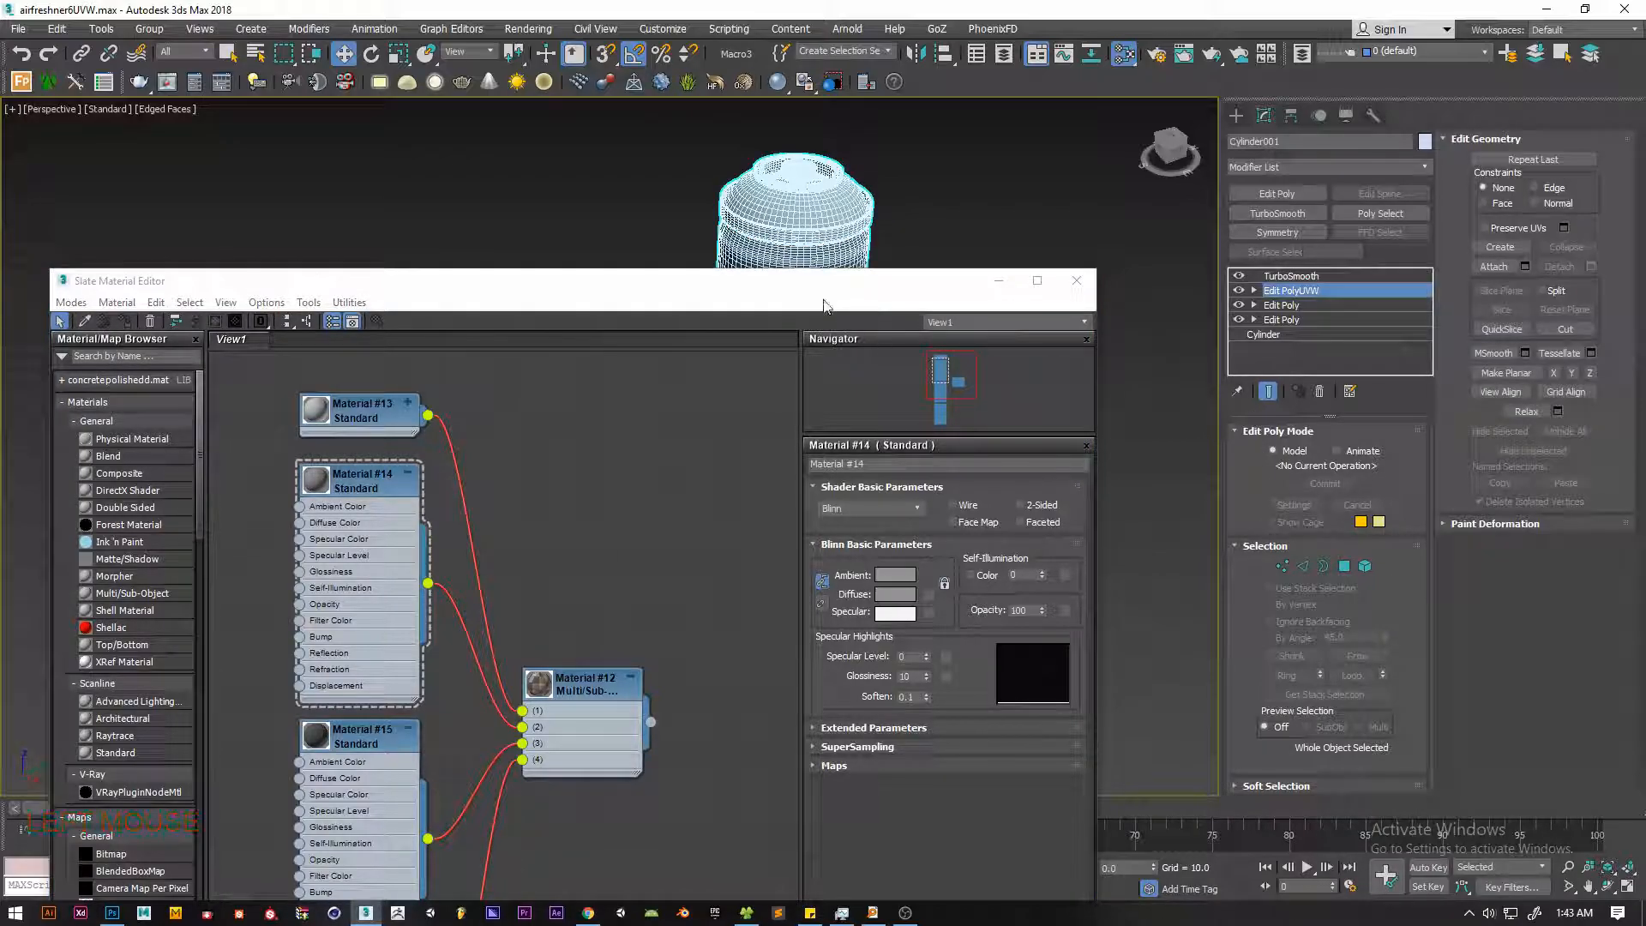
Turn off edged faces and deselect the can to examine the material colors on its sections
{"action": "left_click_drag", "start_coordinate": [847, 290], "coordinate": [812, 438]}
{"action": "key", "text": "F4"}
{"action": "middle_click_drag", "start_coordinate": [843, 317], "coordinate": [597, 311]}
{"action": "left_click_drag", "start_coordinate": [561, 431], "coordinate": [879, 467]}
{"action": "left_click", "coordinate": [712, 359]}
Set the diffuse color of Material #14 to yellow (RGB 247, 233, 77)
{"action": "double_click", "coordinate": [704, 594]}
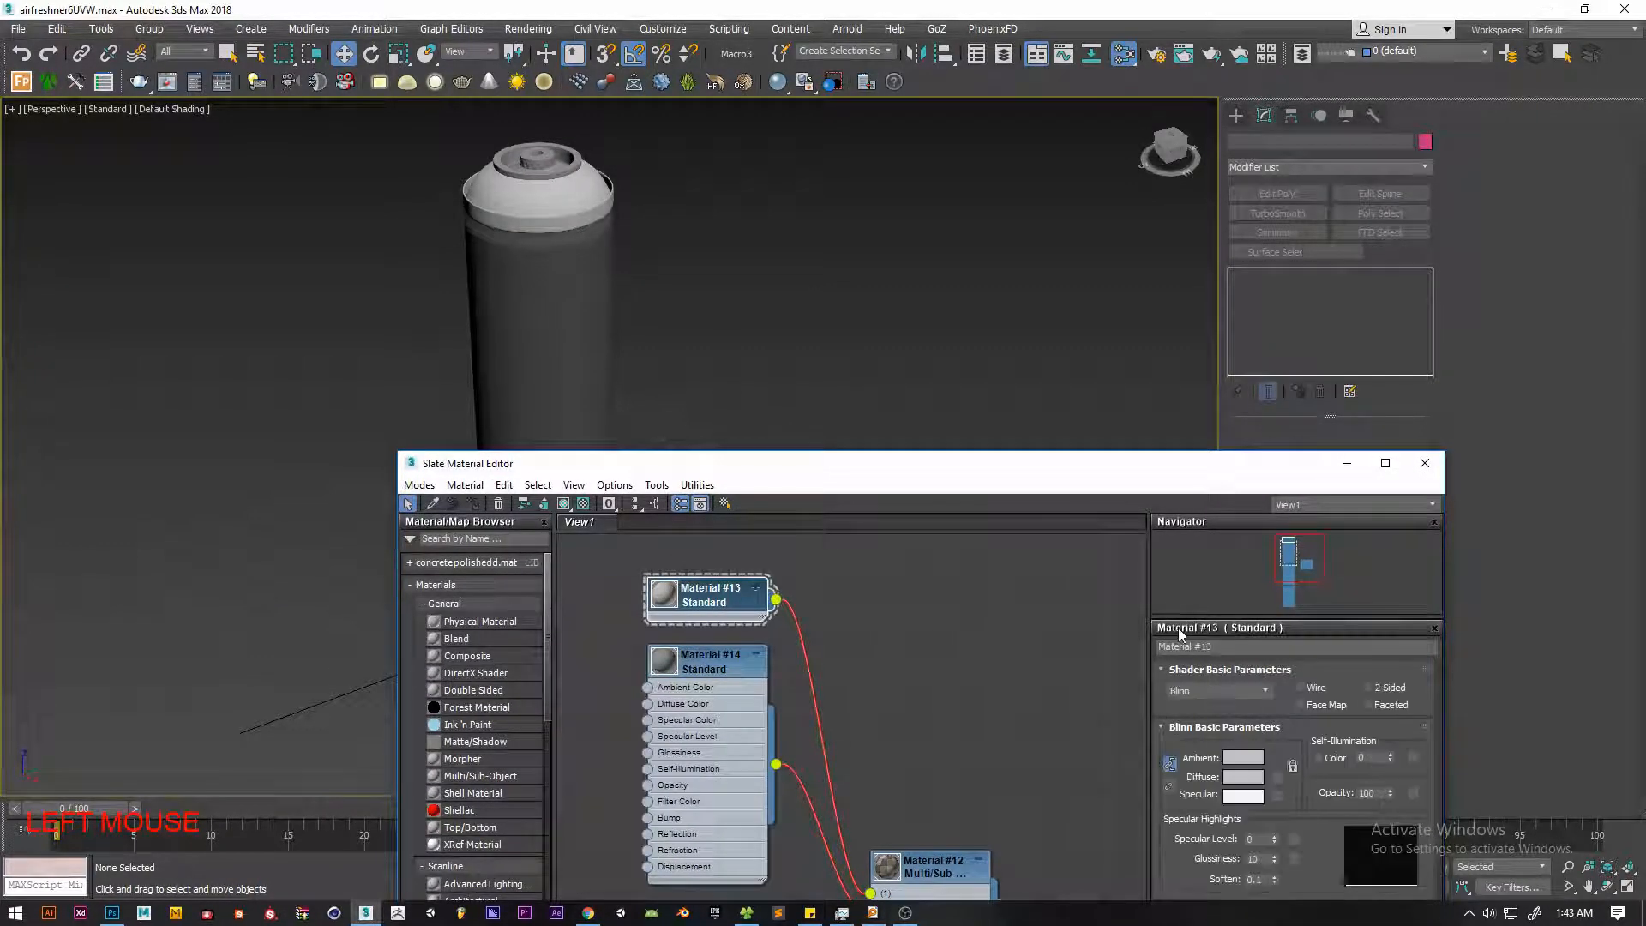
{"action": "double_click", "coordinate": [737, 676]}
{"action": "left_click", "coordinate": [1243, 776]}
{"action": "left_click", "coordinate": [372, 125]}
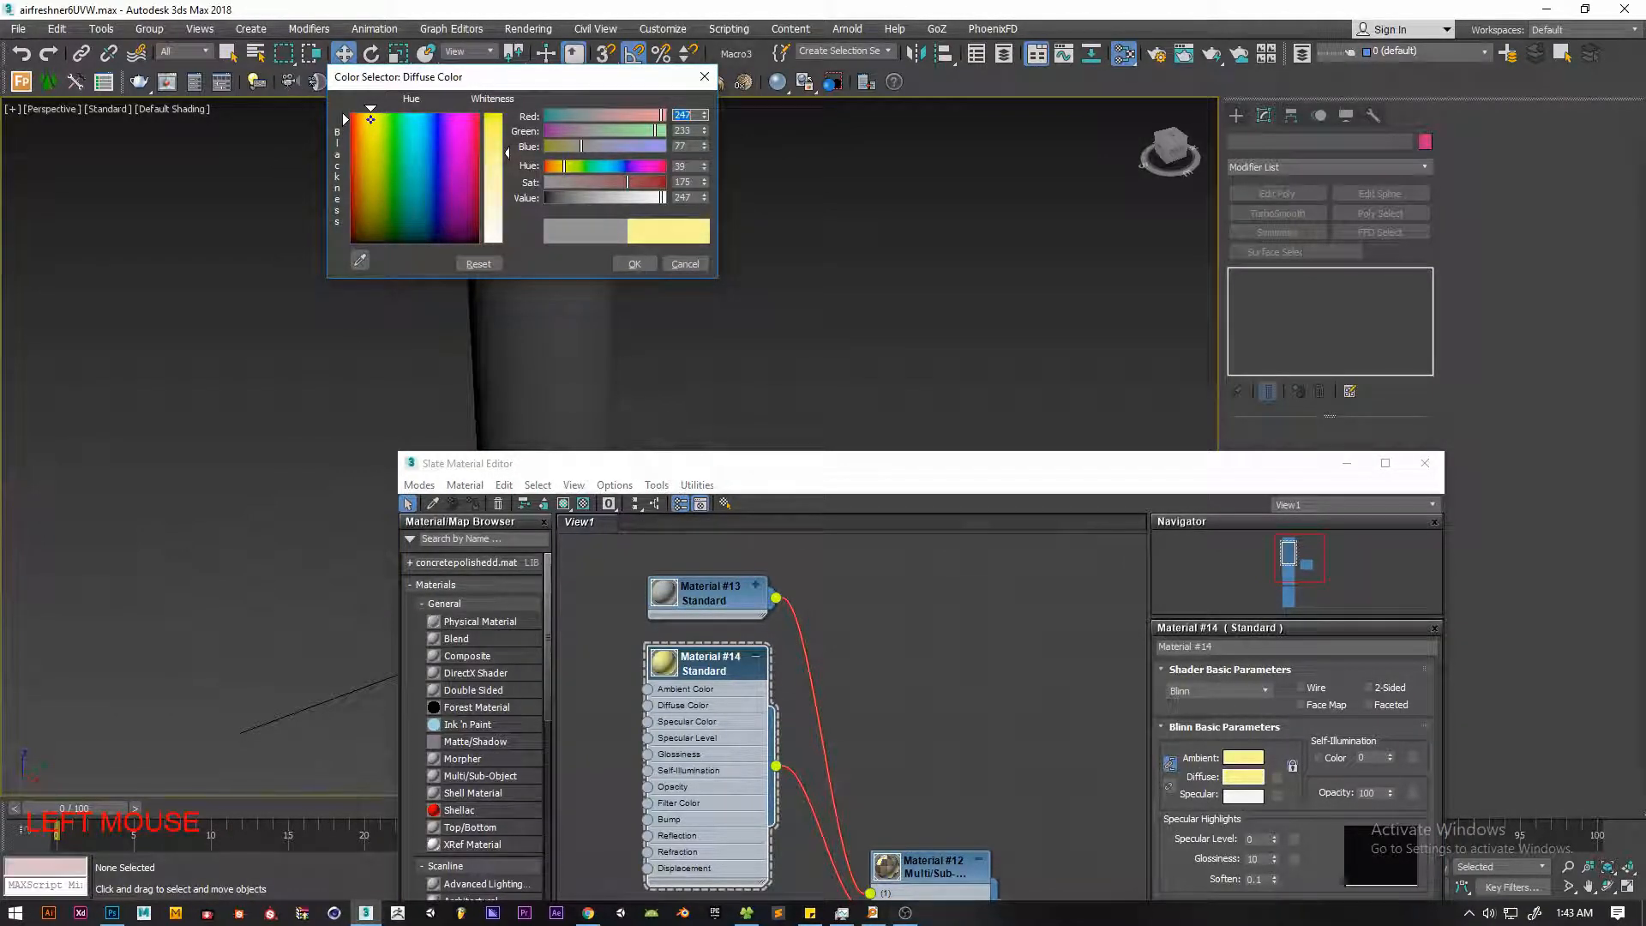
{"action": "left_click", "coordinate": [633, 264]}
{"action": "left_click_drag", "start_coordinate": [750, 463], "coordinate": [1010, 278]}
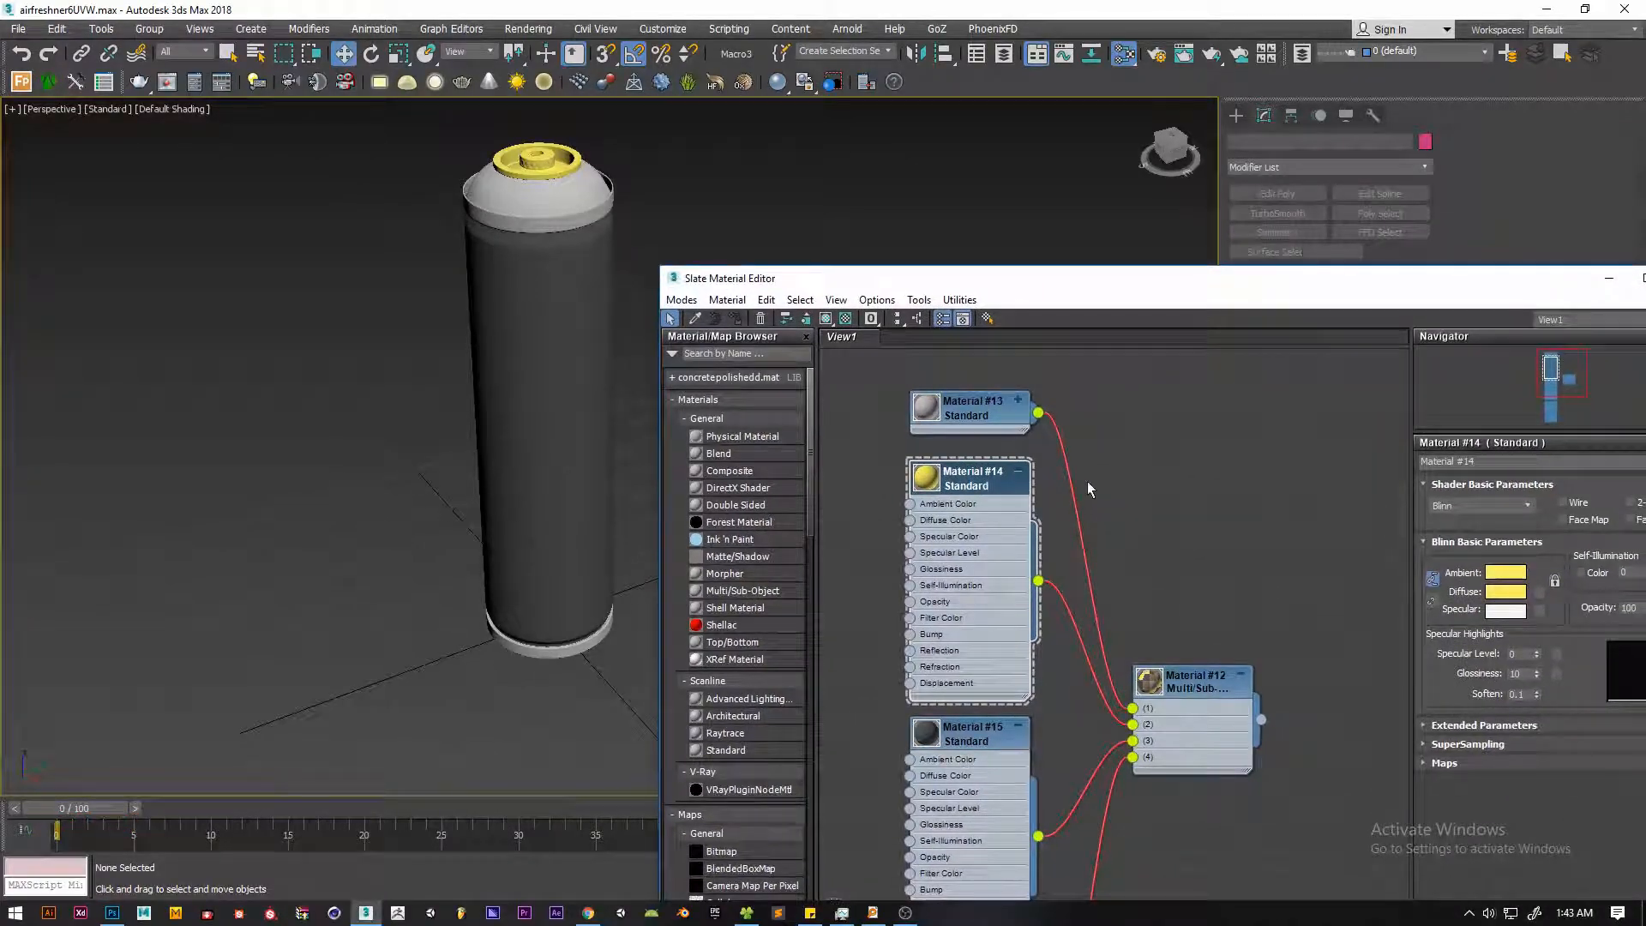
Connect Material #14 to slot 3 and Material #15 to slot 2 of the Multi/Sub-Object material, and lay out its children
{"action": "scroll", "coordinate": [1086, 481], "scroll_direction": "down", "scroll_amount": 3}
{"action": "scroll", "coordinate": [1075, 695], "scroll_direction": "down", "scroll_amount": 1}
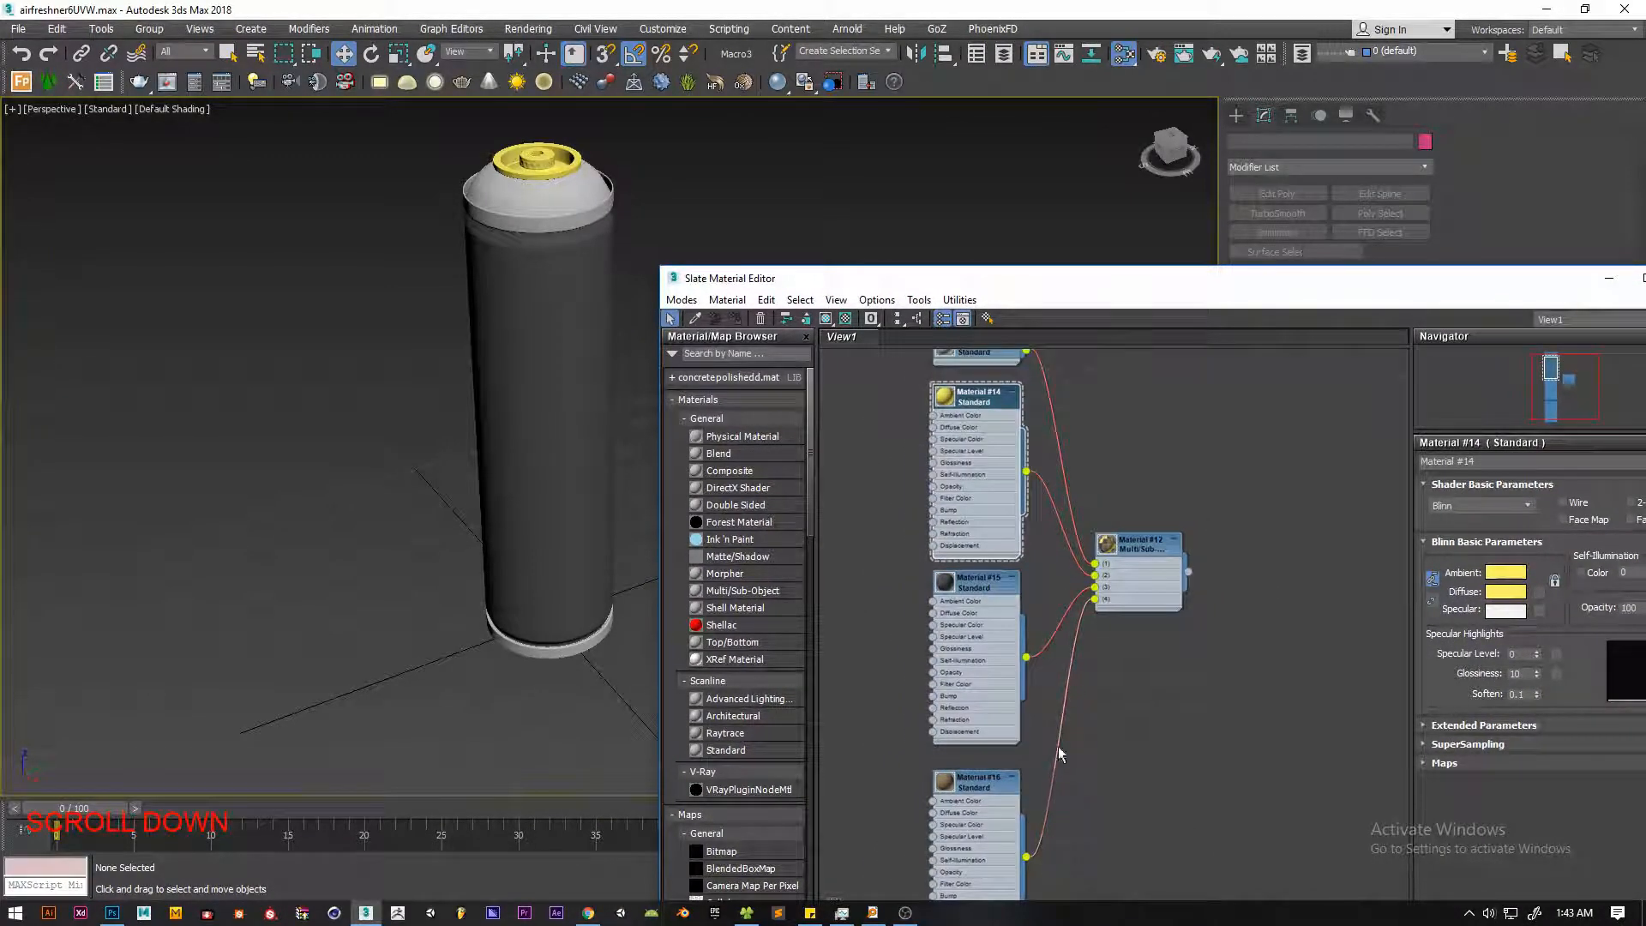
{"action": "middle_click_drag", "start_coordinate": [1002, 566], "coordinate": [986, 677]}
{"action": "scroll", "coordinate": [1054, 727], "scroll_direction": "up", "scroll_amount": 3}
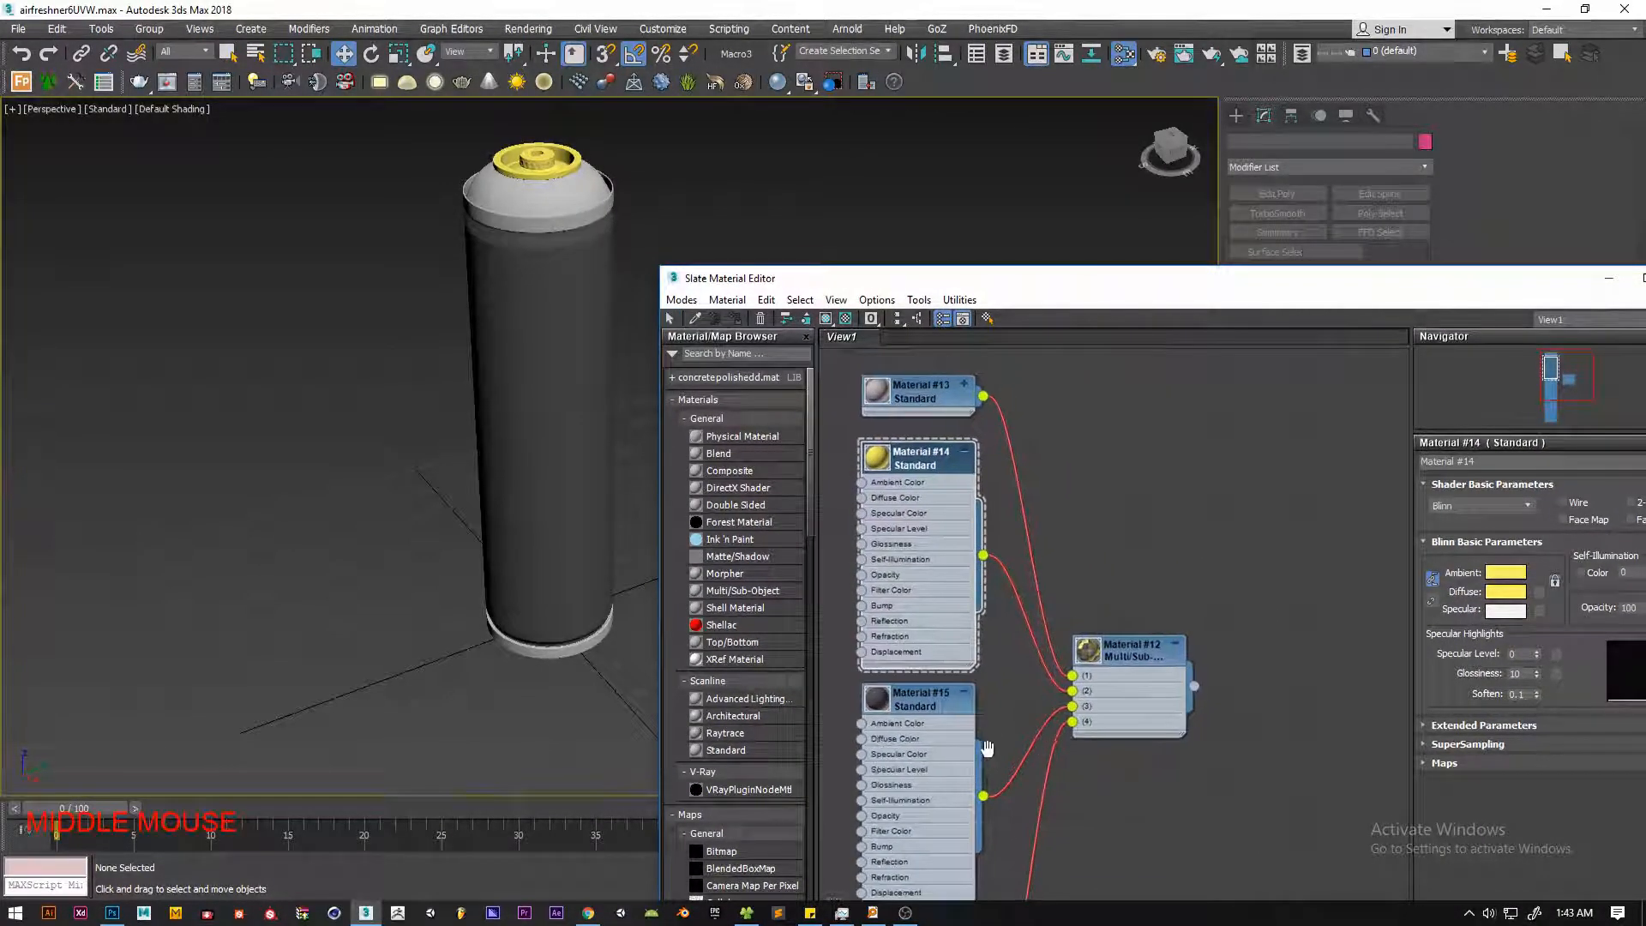
{"action": "left_click_drag", "start_coordinate": [1072, 707], "coordinate": [1084, 709]}
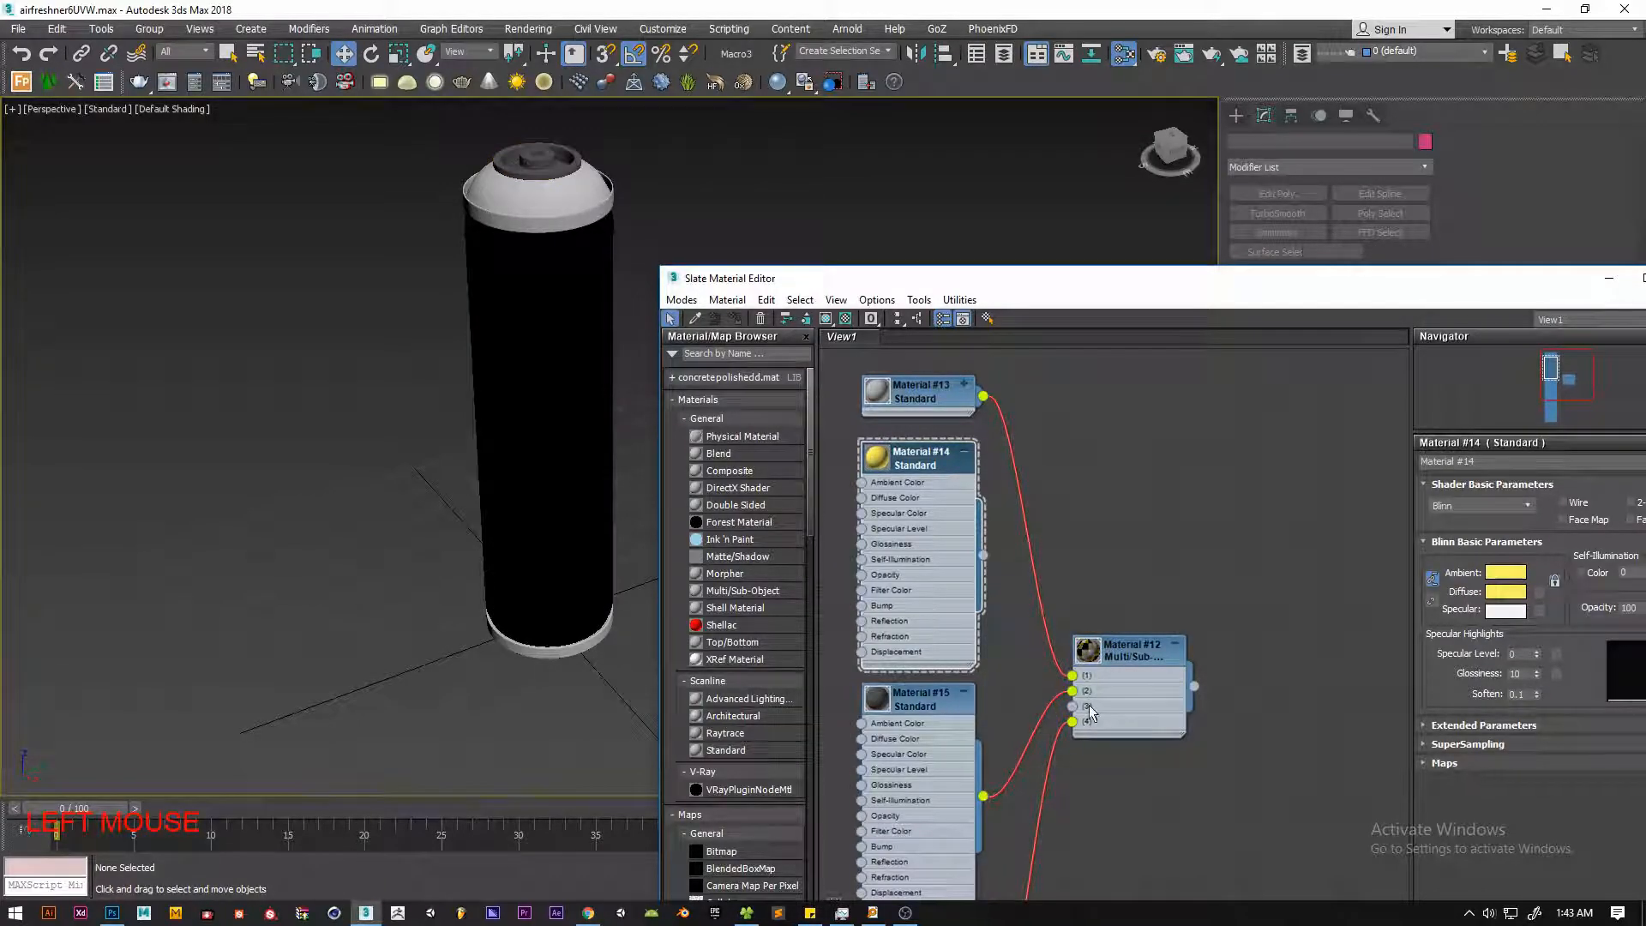
{"action": "left_click_drag", "start_coordinate": [983, 559], "coordinate": [1072, 705]}
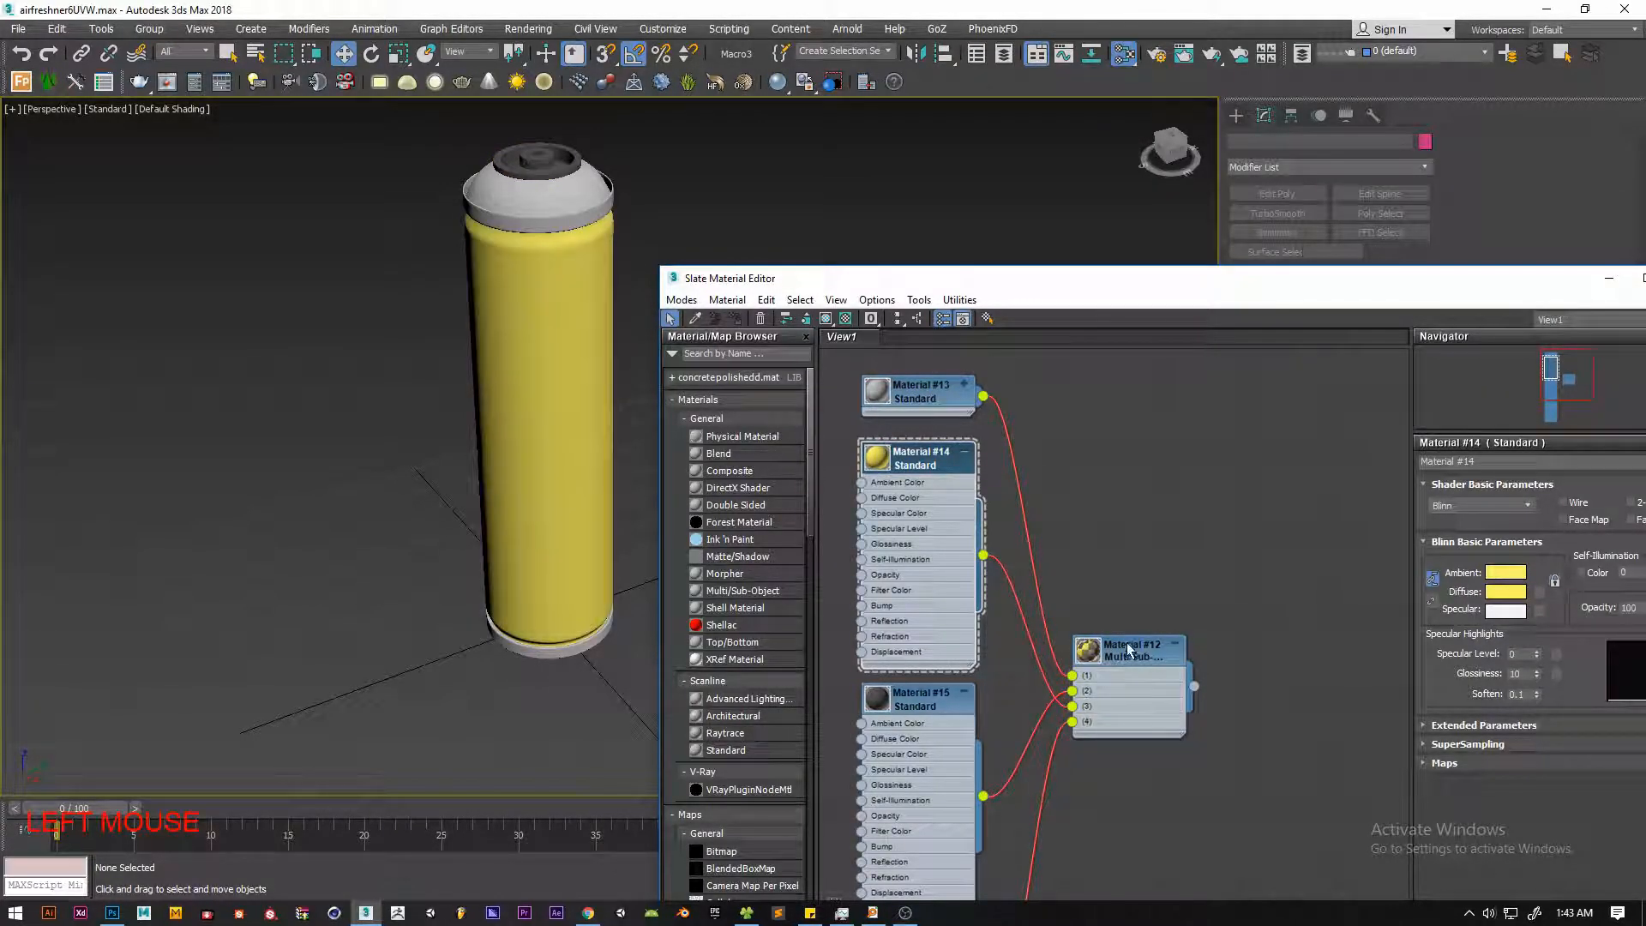
{"action": "right_click", "coordinate": [1128, 636]}
{"action": "left_click", "coordinate": [1200, 488]}
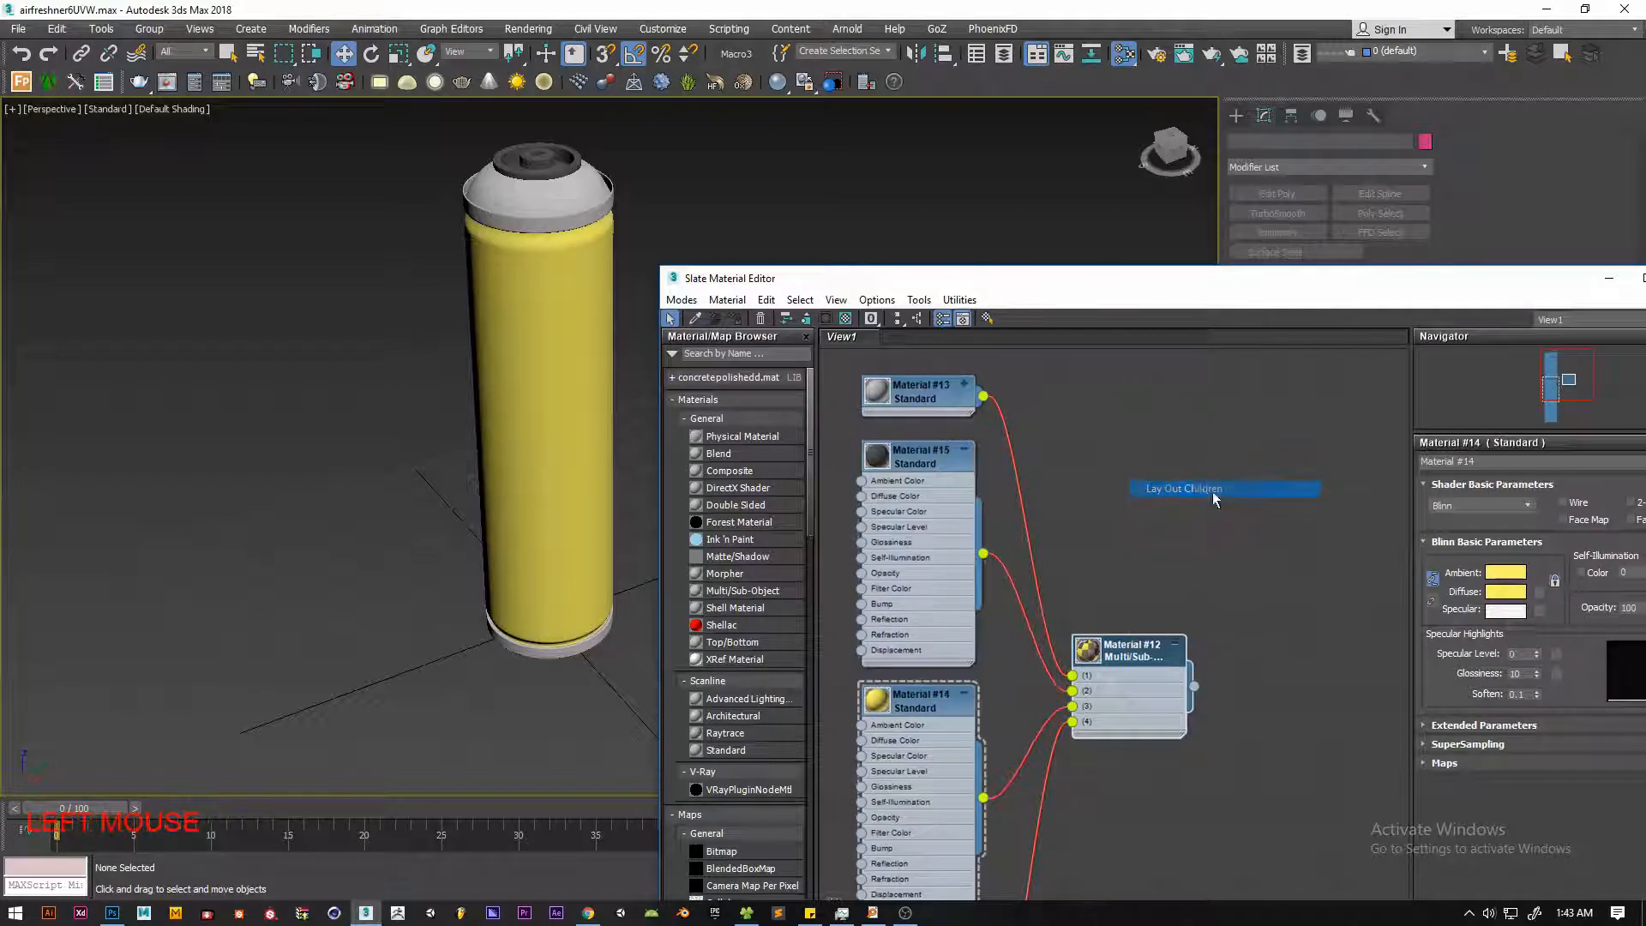
Rename Material #15, the dark gray material in slot 2, as Silver
{"action": "middle_click_drag", "start_coordinate": [548, 514], "coordinate": [506, 423], "text": "alt"}
{"action": "scroll", "coordinate": [507, 423], "scroll_direction": "up", "scroll_amount": 2}
{"action": "scroll", "coordinate": [392, 346], "scroll_direction": "down", "scroll_amount": 6}
{"action": "scroll", "coordinate": [393, 347], "scroll_direction": "up", "scroll_amount": 5}
{"action": "middle_click_drag", "start_coordinate": [392, 346], "coordinate": [438, 403], "text": "alt"}
{"action": "double_click", "coordinate": [919, 447]}
{"action": "left_click_drag", "start_coordinate": [1492, 462], "coordinate": [1232, 457]}
{"action": "type", "text": "Silver"}
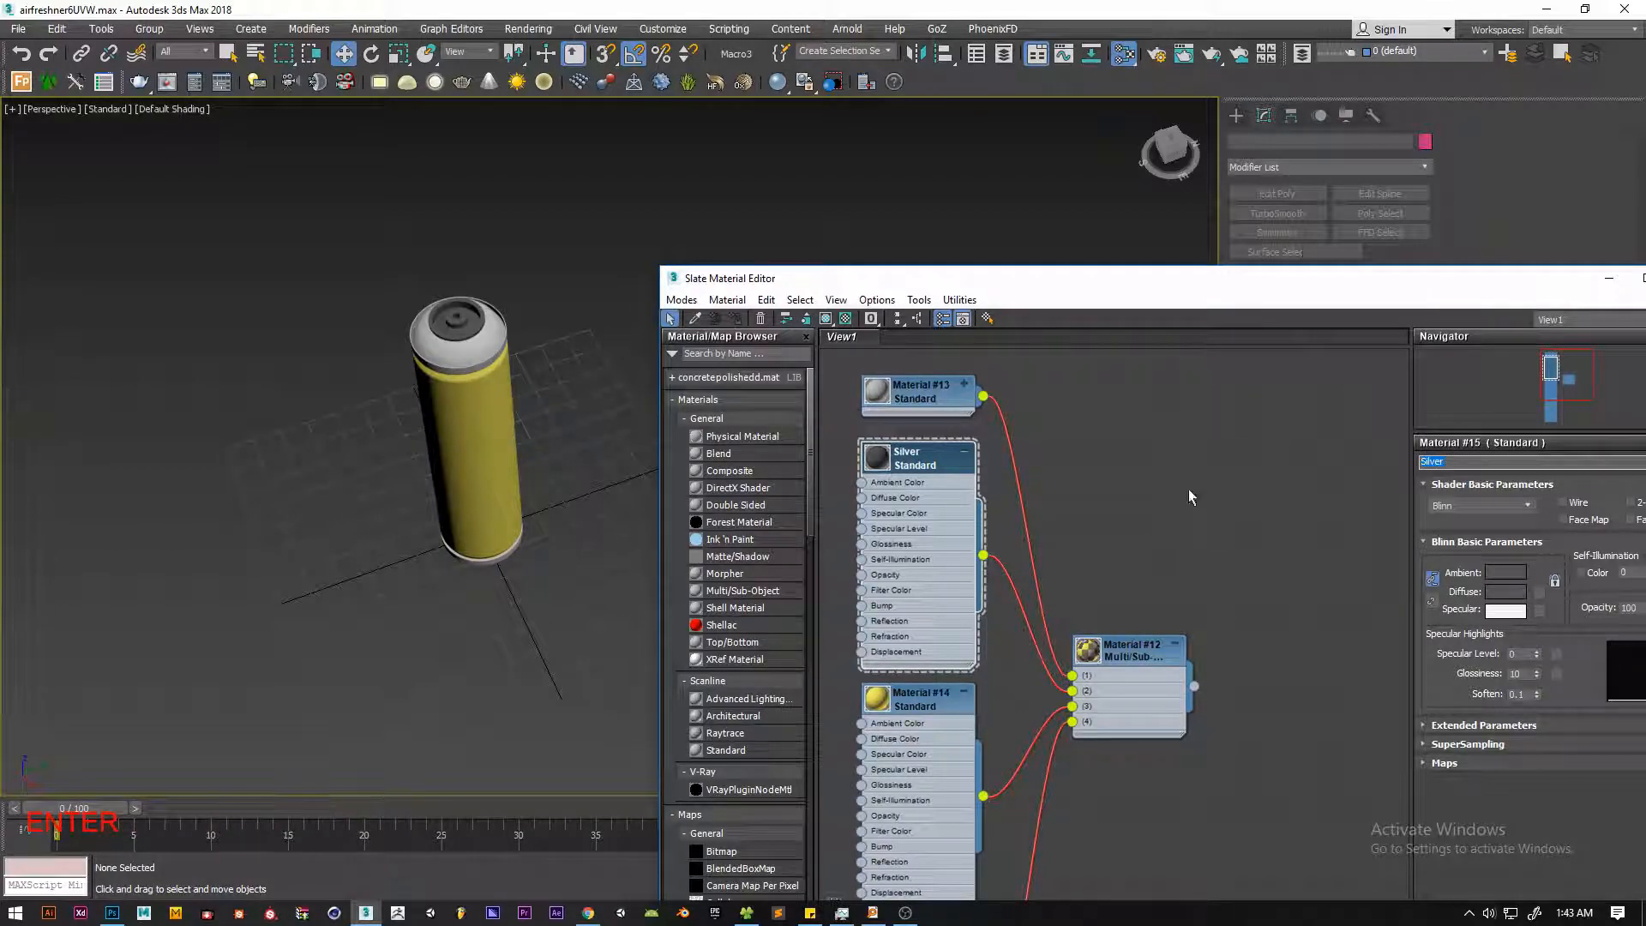
Rename Material #13 as White and the yellow Material #14 as Tex
{"action": "middle_click_drag", "start_coordinate": [390, 532], "coordinate": [506, 497], "text": "alt"}
{"action": "double_click", "coordinate": [916, 393]}
{"action": "left_click_drag", "start_coordinate": [1537, 462], "coordinate": [1180, 463]}
{"action": "type", "text": "White"}
{"action": "double_click", "coordinate": [921, 699]}
{"action": "left_click_drag", "start_coordinate": [1496, 462], "coordinate": [1234, 463]}
{"action": "type", "text": "Tex"}
Rename Material #16, the last sub-material in slot 4, as SideC
{"action": "middle_click_drag", "start_coordinate": [1089, 823], "coordinate": [1136, 420]}
{"action": "double_click", "coordinate": [974, 559]}
{"action": "left_click_drag", "start_coordinate": [1496, 462], "coordinate": [1402, 459]}
{"action": "type", "text": "SideC"}
{"action": "key", "text": "Return"}
{"action": "scroll", "coordinate": [776, 783], "scroll_direction": "down", "scroll_amount": 5}
Minimize the material editor, select the can from below, and disable TurboSmooth to work in the Edit PolyUVW modifier
{"action": "middle_click_drag", "start_coordinate": [531, 592], "coordinate": [591, 377], "text": "alt"}
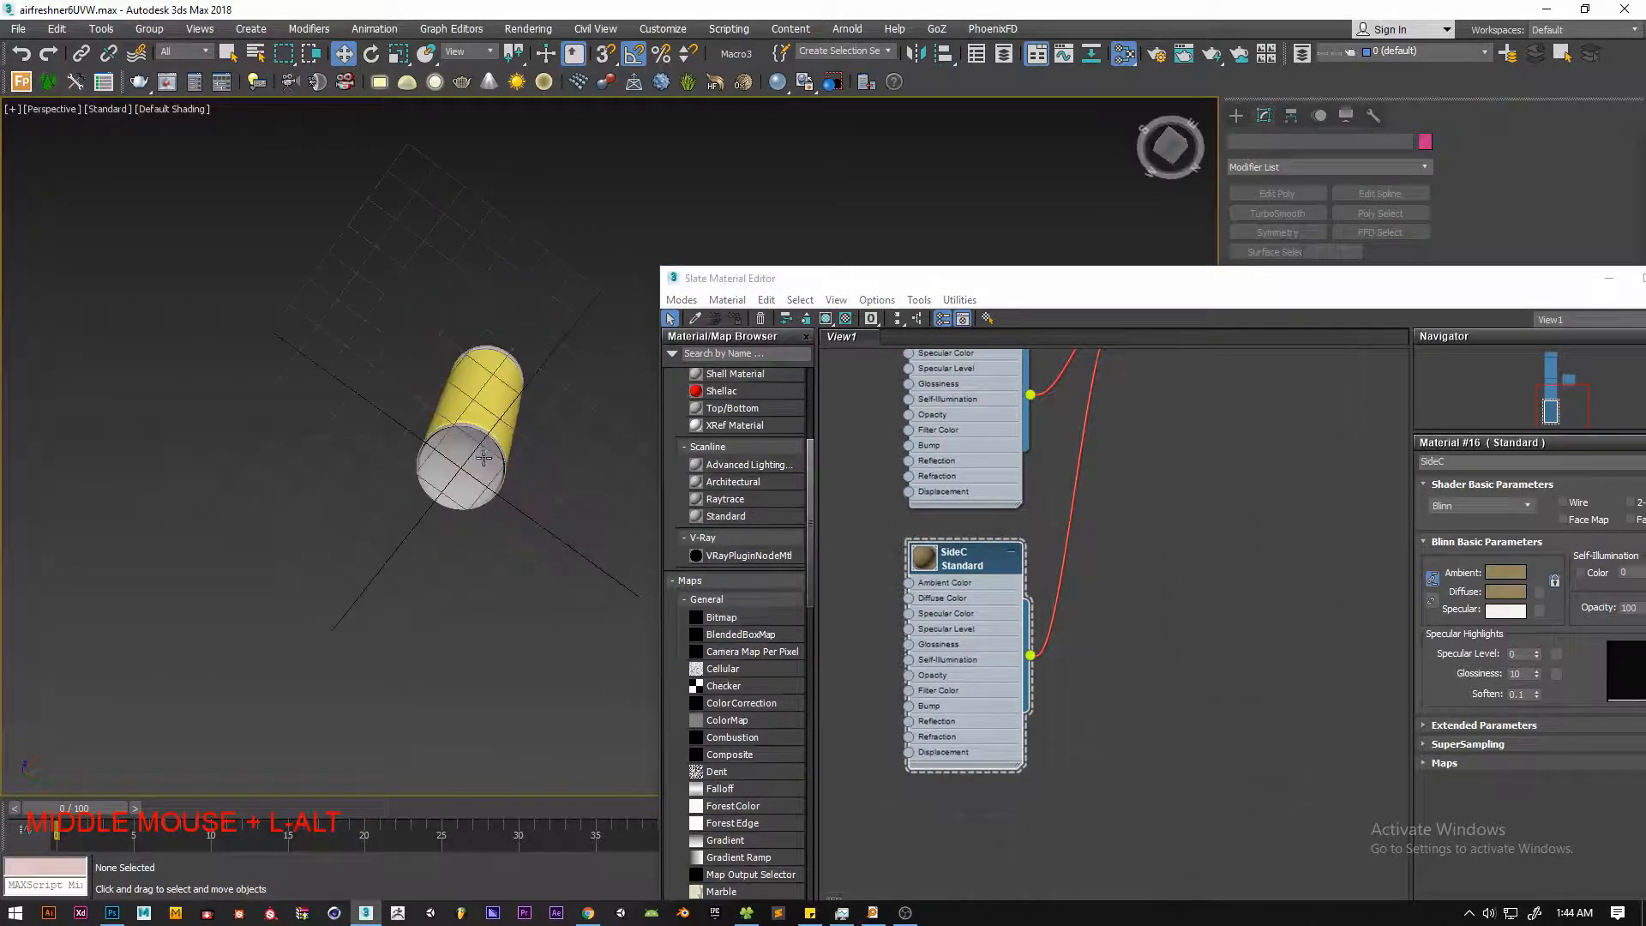
{"action": "left_click", "coordinate": [1609, 279]}
{"action": "middle_click_drag", "start_coordinate": [491, 468], "coordinate": [804, 566]}
{"action": "scroll", "coordinate": [803, 566], "scroll_direction": "up", "scroll_amount": 6}
{"action": "left_click", "coordinate": [774, 556]}
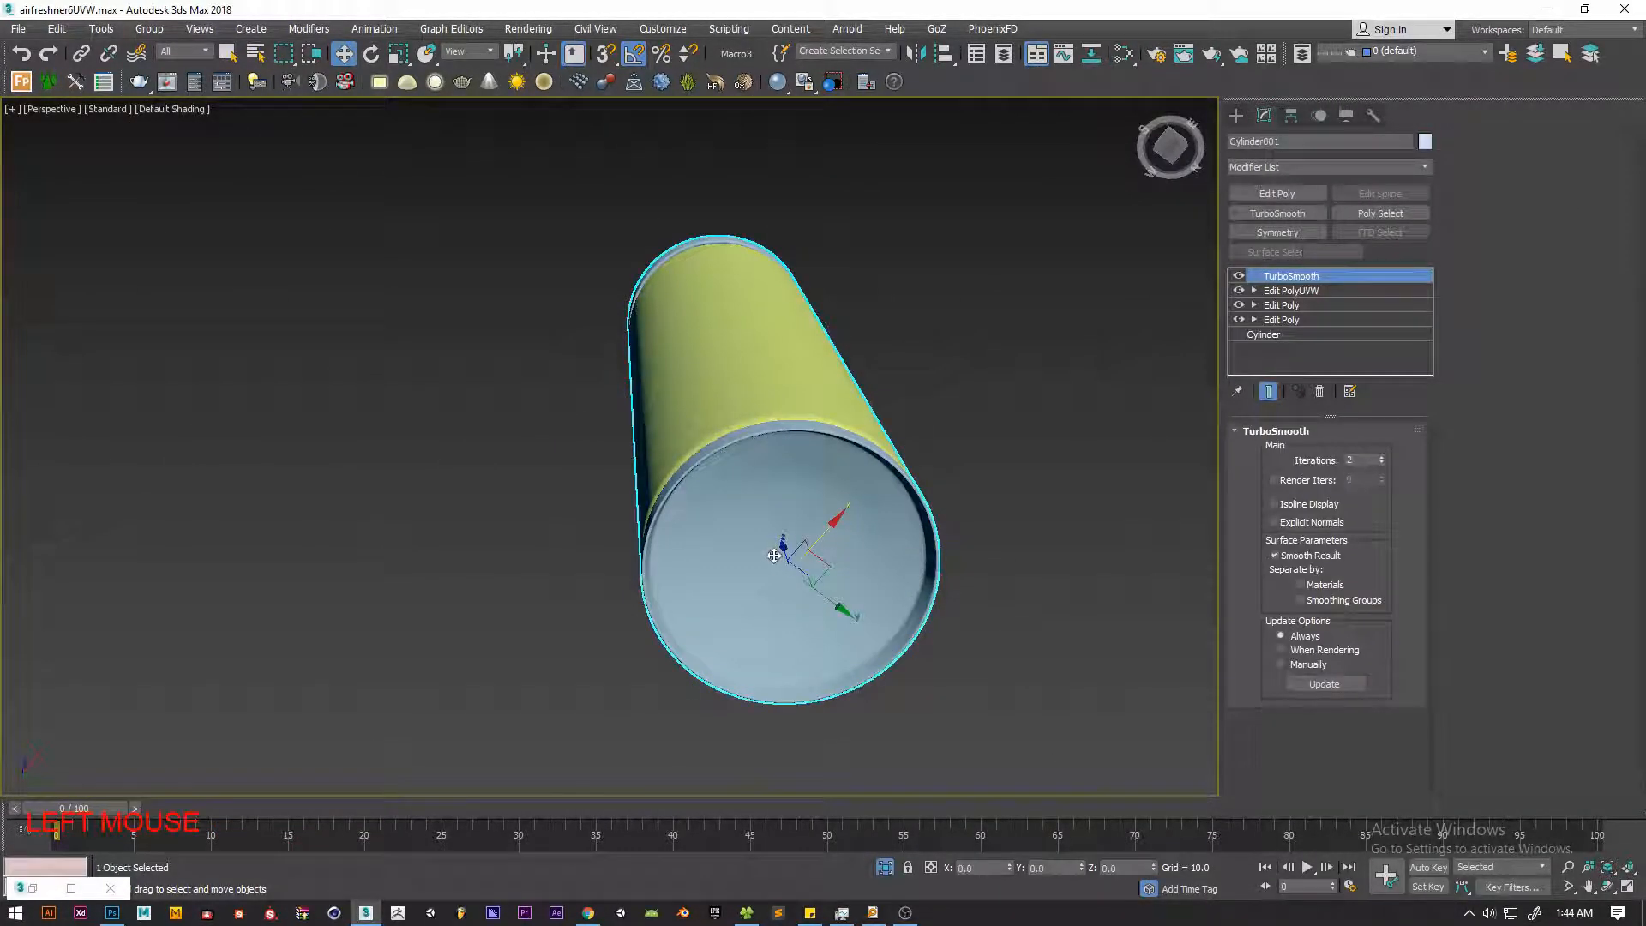
{"action": "left_click", "coordinate": [1238, 276]}
{"action": "left_click", "coordinate": [1290, 289]}
Select the center vertex of the can's base and convert it to a selection of the surrounding polygons
{"action": "left_click", "coordinate": [1281, 565]}
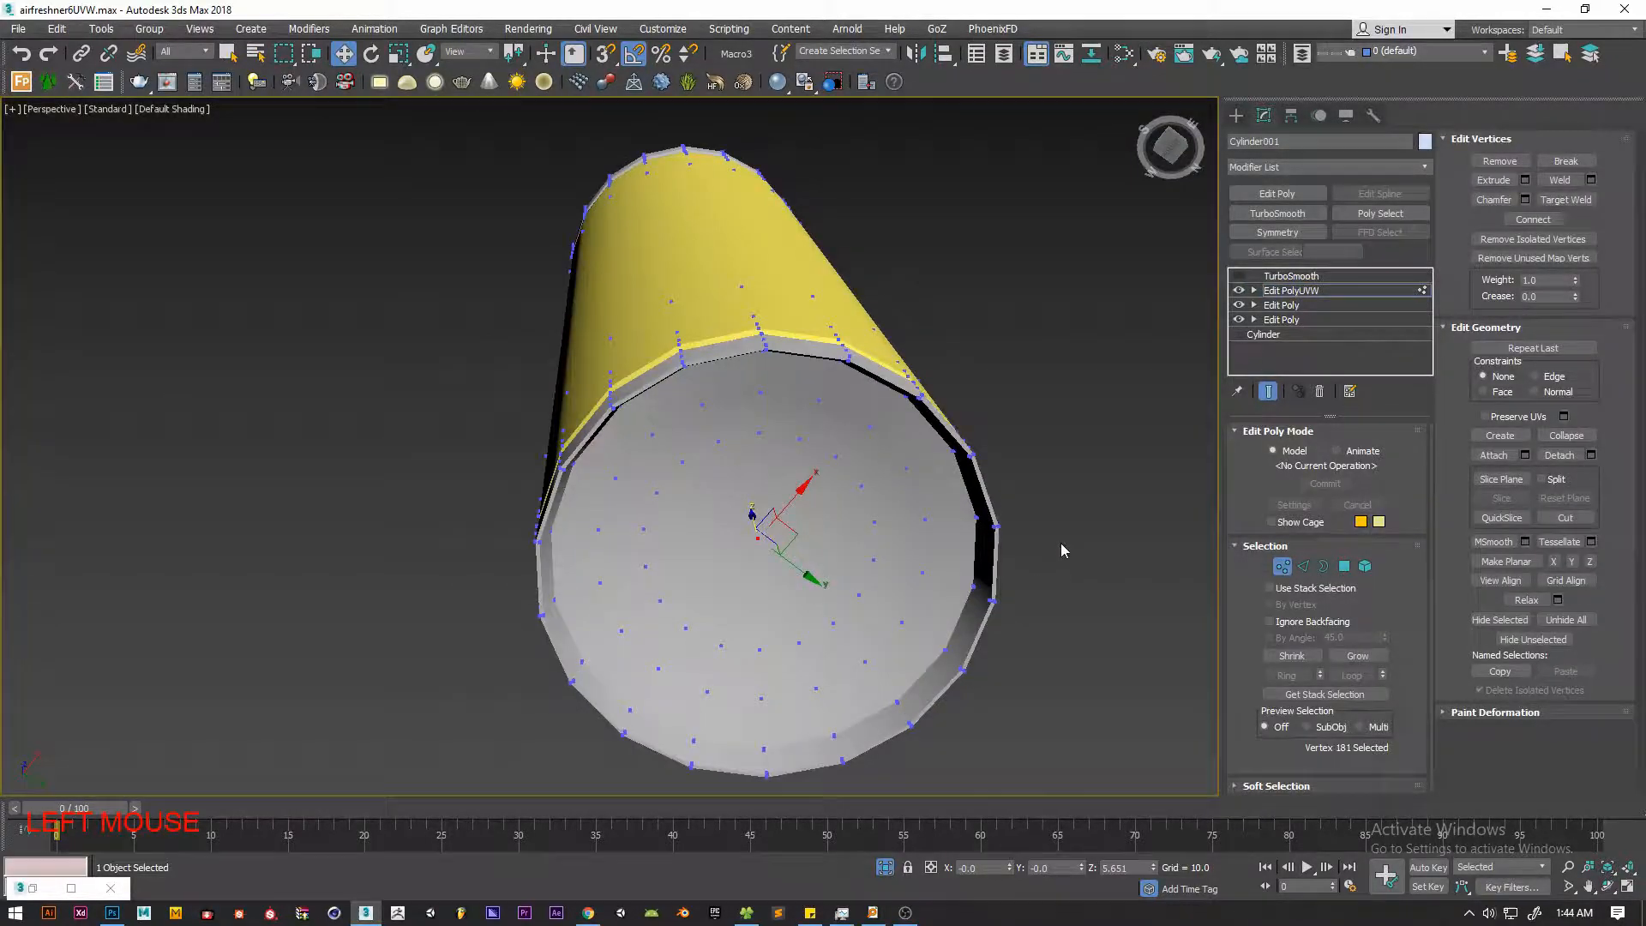
{"action": "key", "text": "F3"}
{"action": "left_click", "coordinate": [752, 514]}
{"action": "key", "text": "F3"}
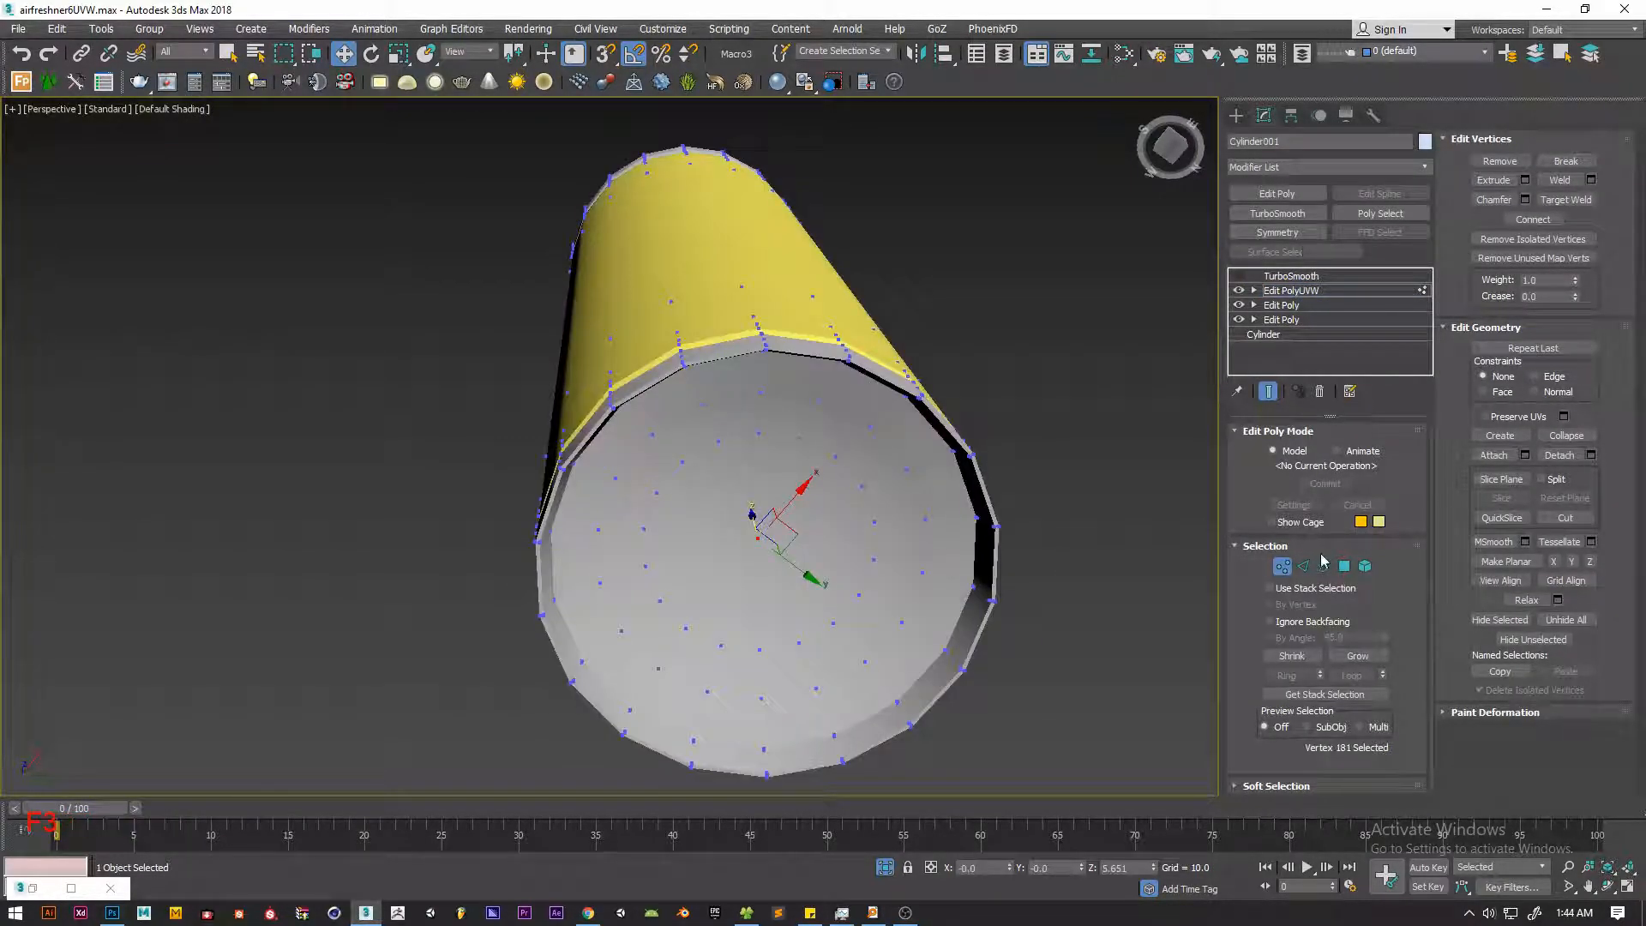
{"action": "left_click", "coordinate": [1344, 567], "text": "ctrl"}
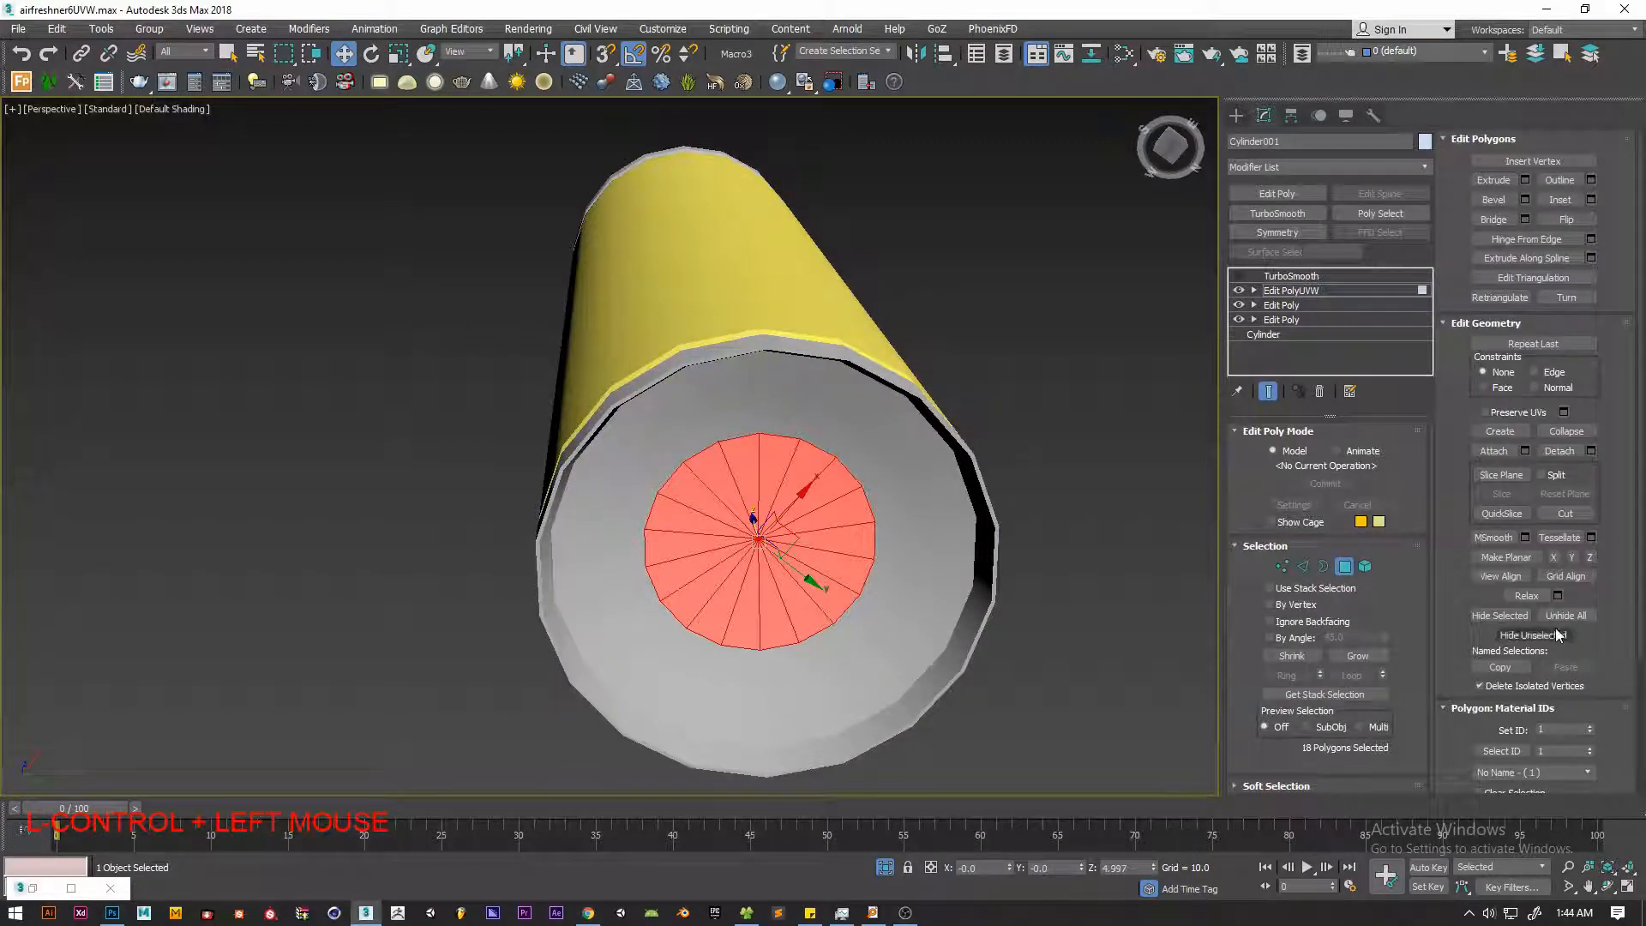
Show edged faces and grow the base polygon selection outward until it covers the whole bottom rim
{"action": "scroll", "coordinate": [1558, 634], "scroll_direction": "down", "scroll_amount": 2}
{"action": "left_click", "coordinate": [1357, 655]}
{"action": "middle_click_drag", "start_coordinate": [759, 403], "coordinate": [727, 611], "text": "alt"}
{"action": "scroll", "coordinate": [654, 709], "scroll_direction": "up", "scroll_amount": 7}
{"action": "middle_click_drag", "start_coordinate": [420, 467], "coordinate": [405, 431], "text": "alt"}
{"action": "key", "text": "F4"}
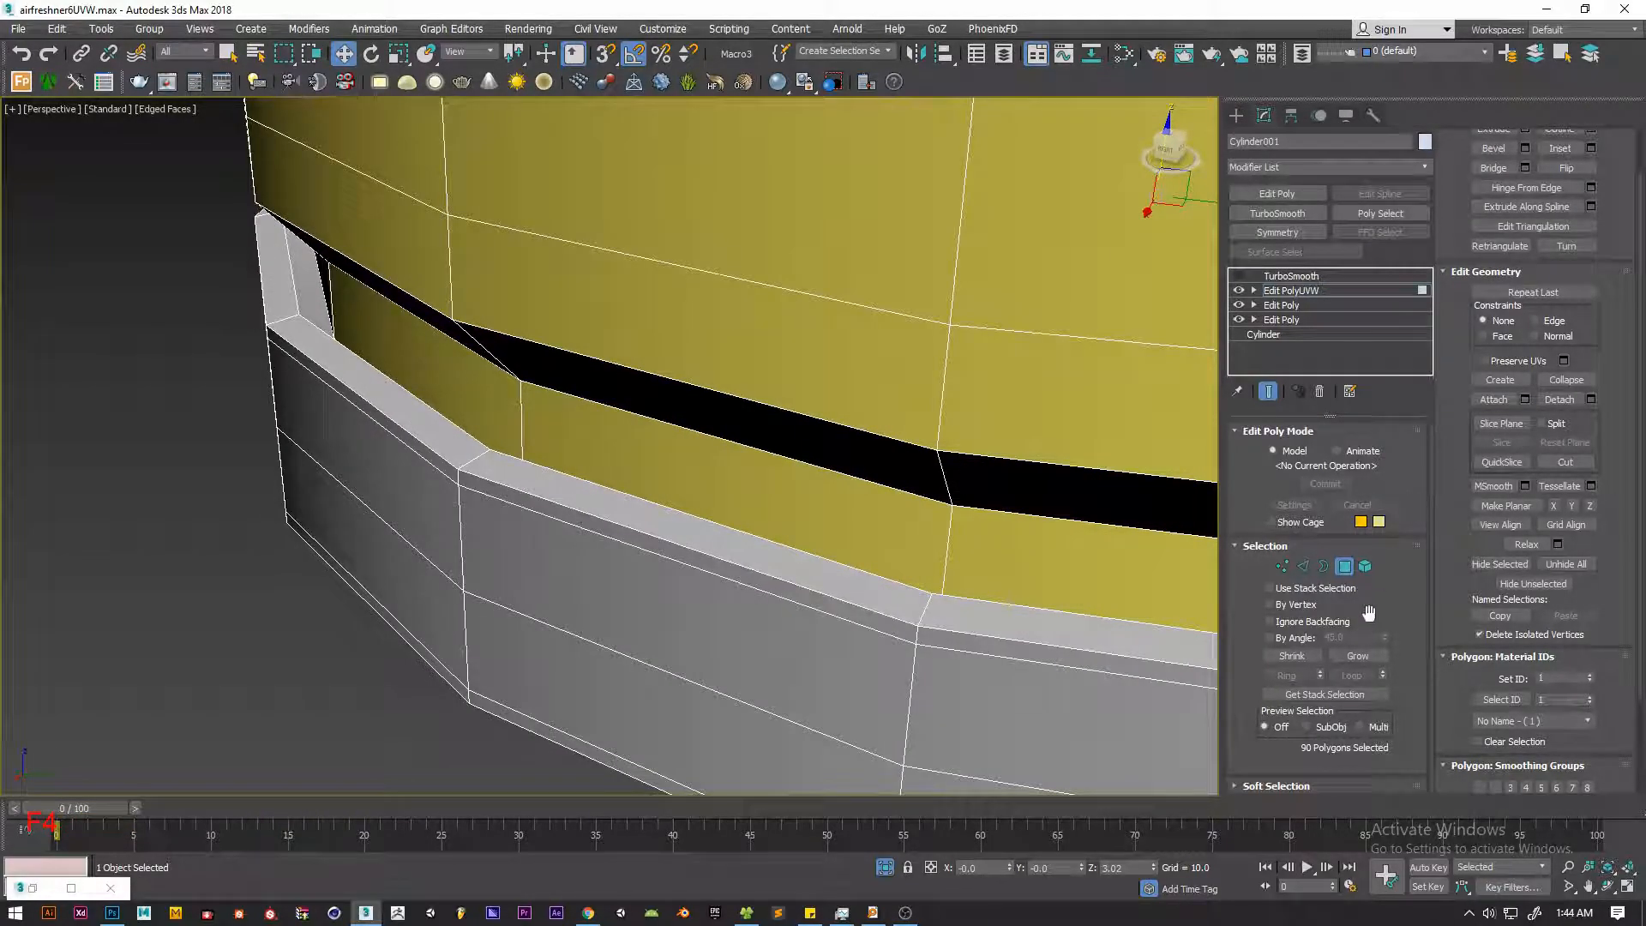
{"action": "left_click", "coordinate": [1358, 657]}
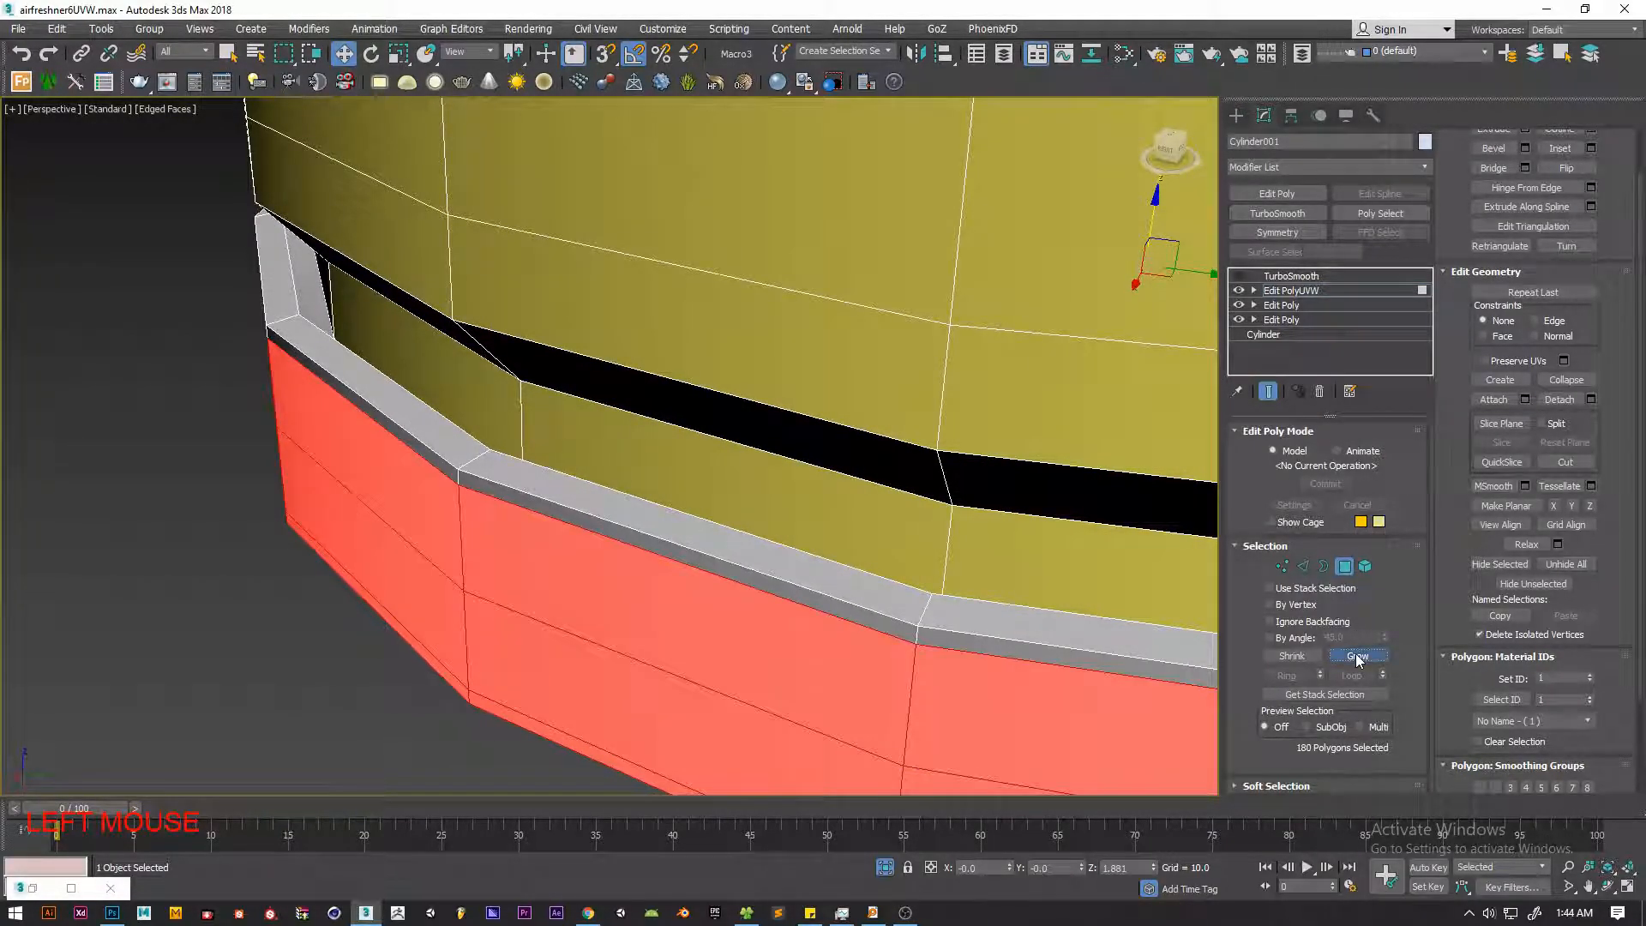
{"action": "left_click", "coordinate": [1358, 656]}
{"action": "scroll", "coordinate": [727, 615], "scroll_direction": "down", "scroll_amount": 8}
{"action": "middle_click_drag", "start_coordinate": [727, 615], "coordinate": [818, 600], "text": "alt"}
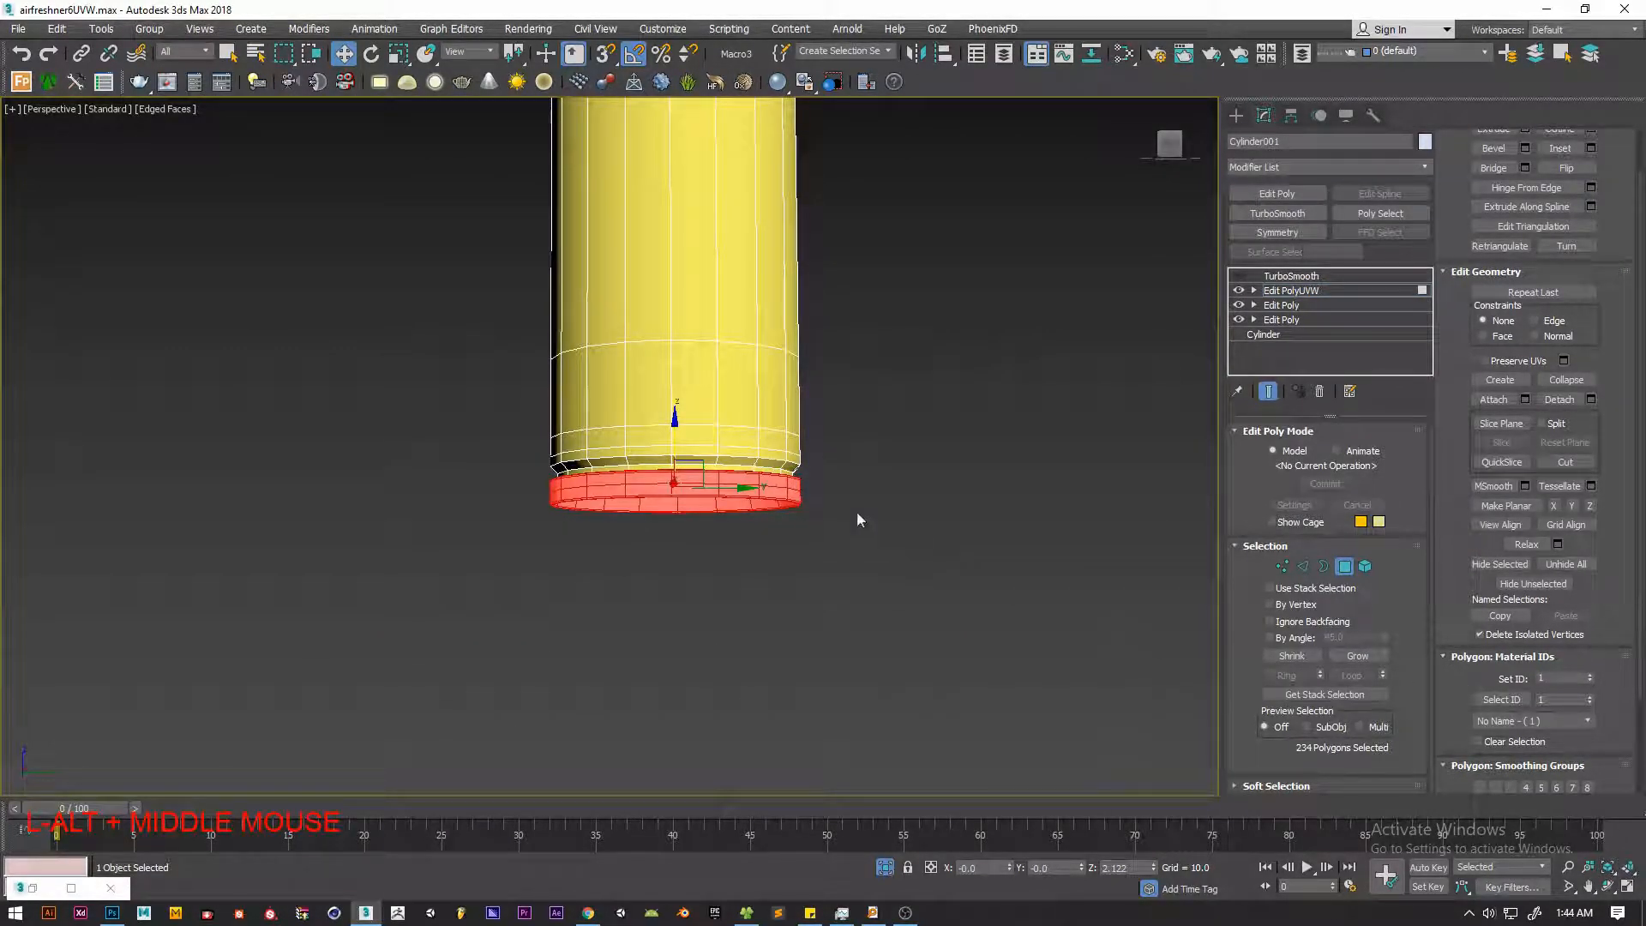
{"action": "middle_click_drag", "start_coordinate": [797, 449], "coordinate": [763, 742]}
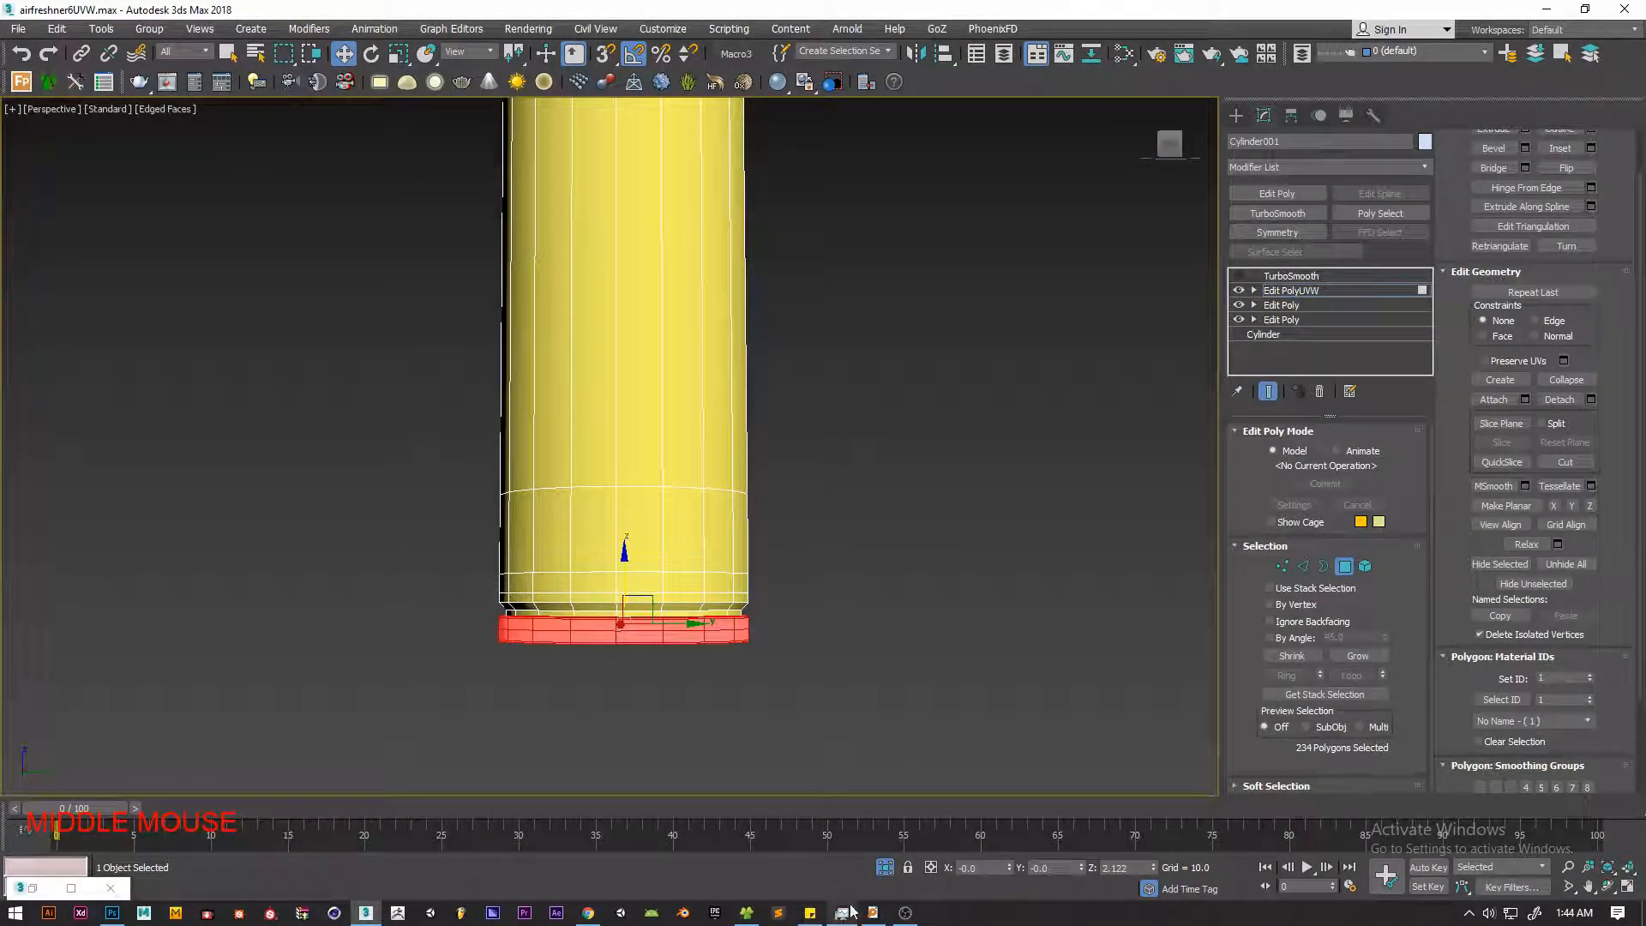
Set the material ID of the selected base and bottom rim polygons to 2
{"action": "left_click", "coordinate": [1548, 678]}
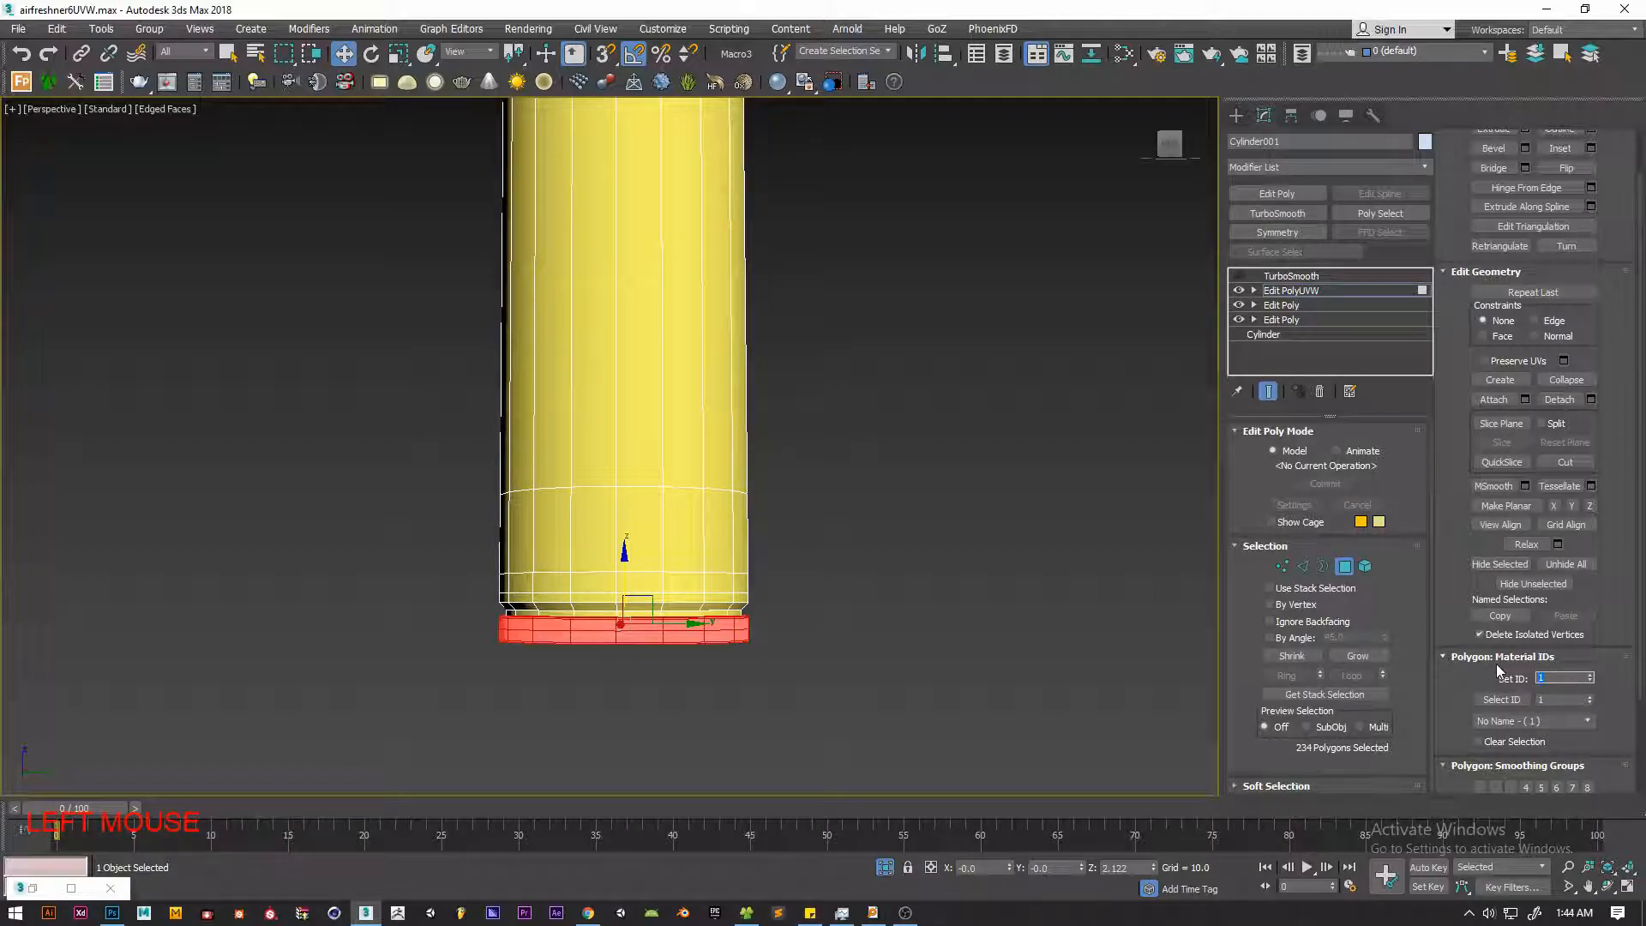
{"action": "key", "text": "shift+z"}
{"action": "type", "text": "4"}
{"action": "key", "text": "Return"}
{"action": "type", "text": "2"}
{"action": "key", "text": "Return"}
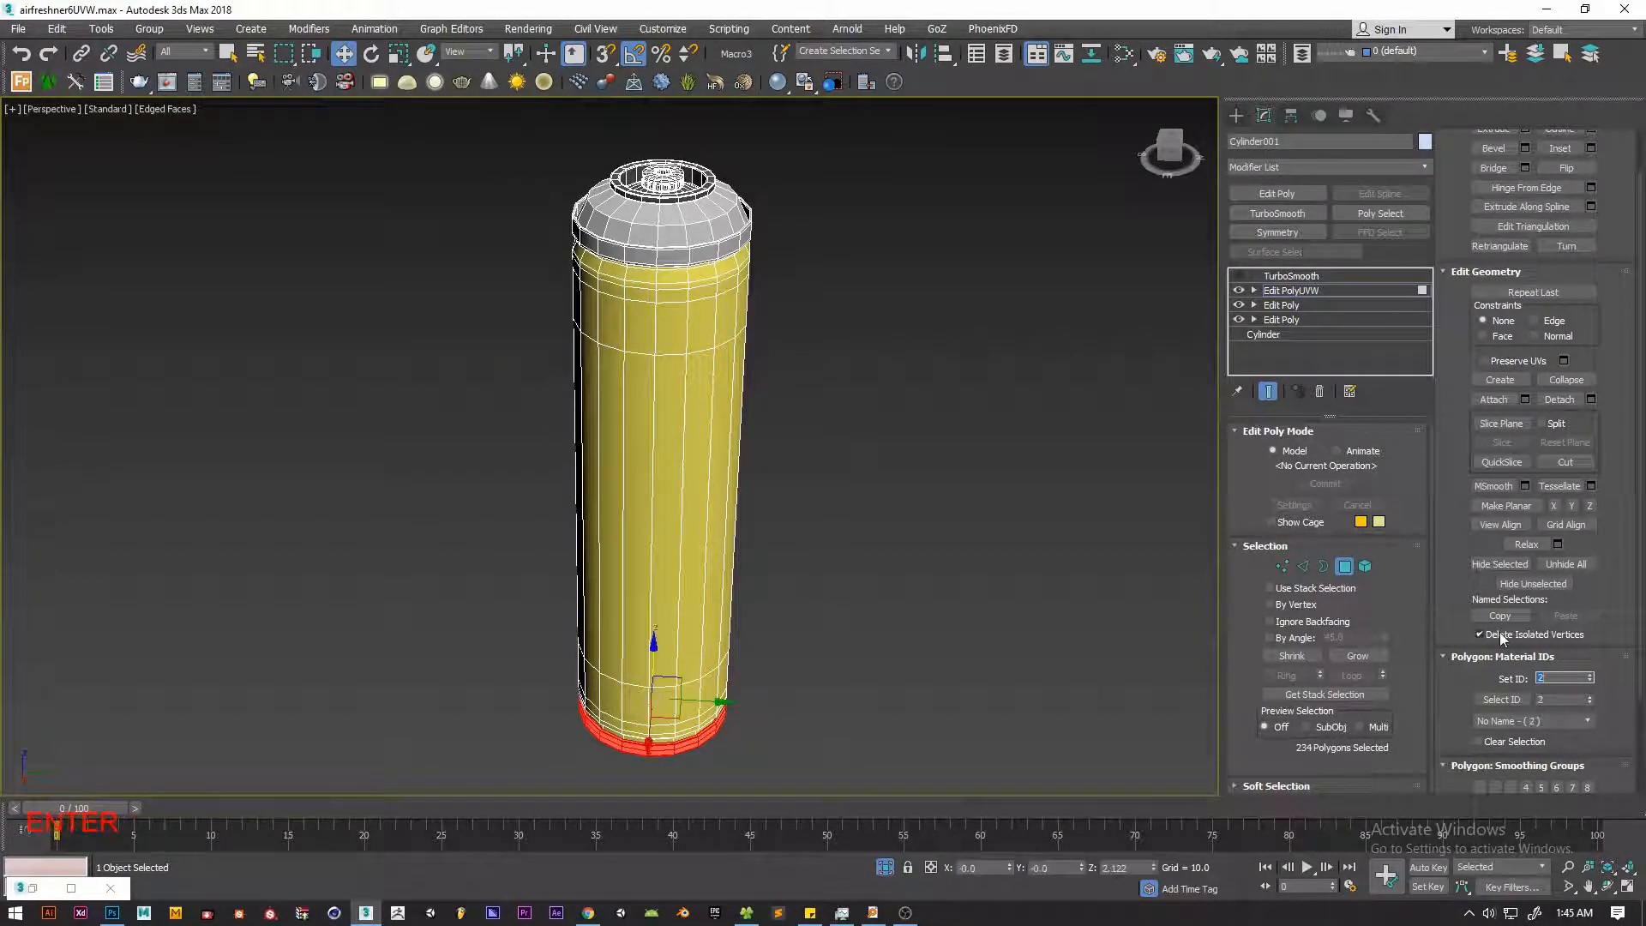
Deselect the polygons and toggle edged faces to check the material color on the bottom rim
{"action": "middle_click_drag", "start_coordinate": [975, 652], "coordinate": [944, 558], "text": "alt"}
{"action": "left_click", "coordinate": [801, 638]}
{"action": "scroll", "coordinate": [801, 639], "scroll_direction": "up", "scroll_amount": 5}
{"action": "key", "text": "F4"}
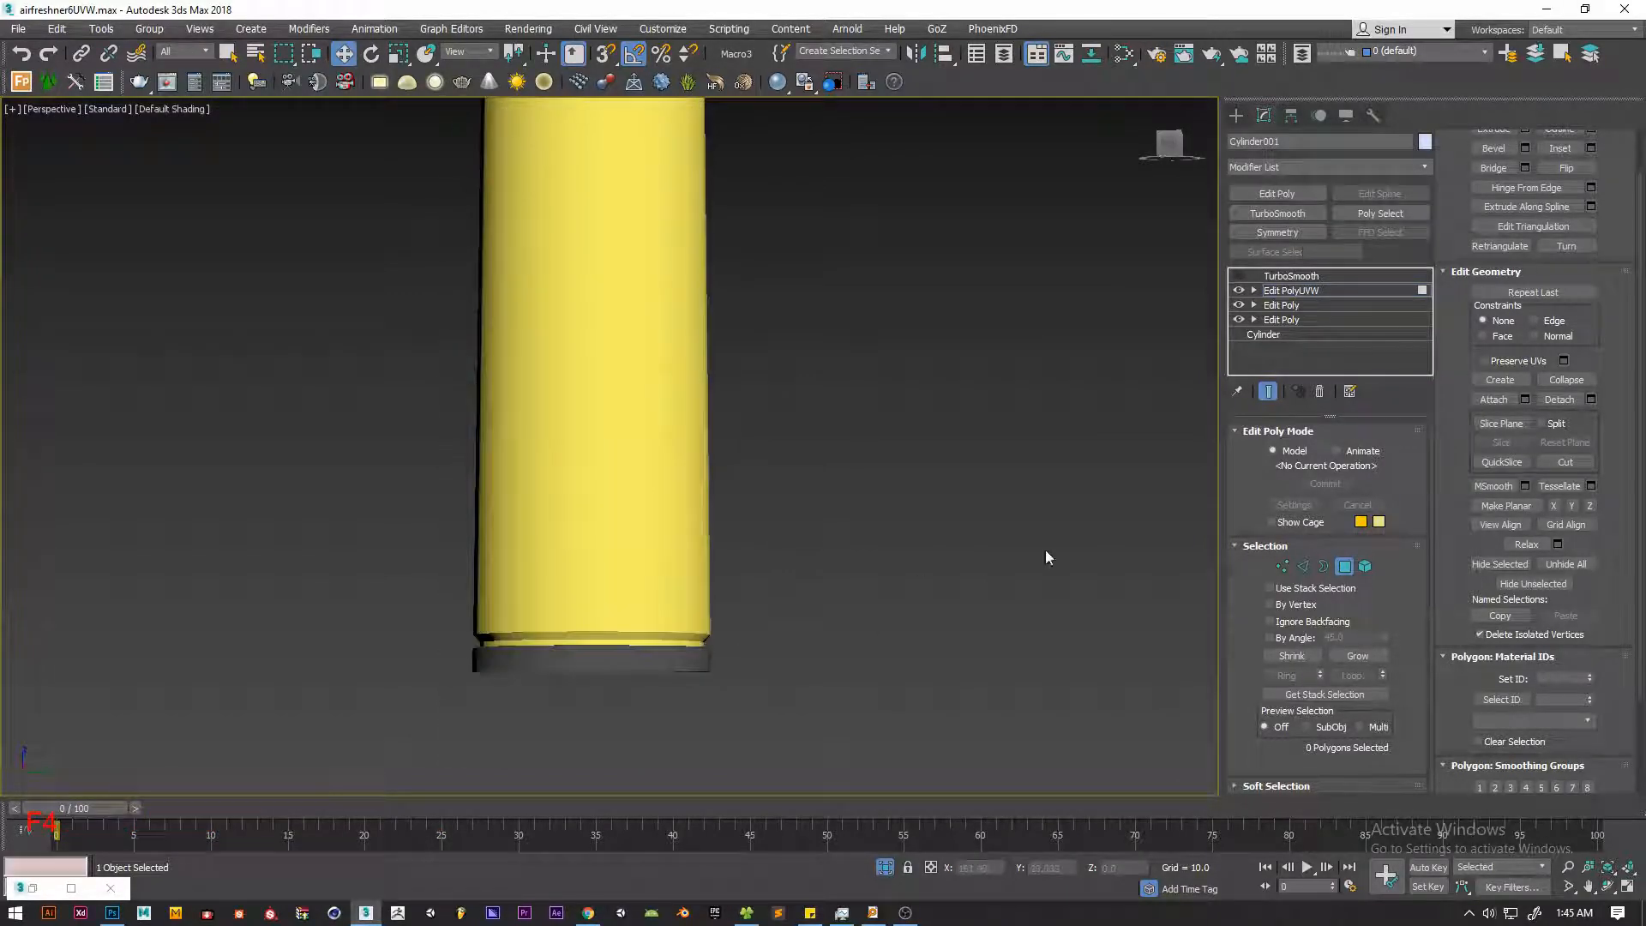
{"action": "scroll", "coordinate": [999, 562], "scroll_direction": "down", "scroll_amount": 5}
{"action": "key", "text": "F4"}
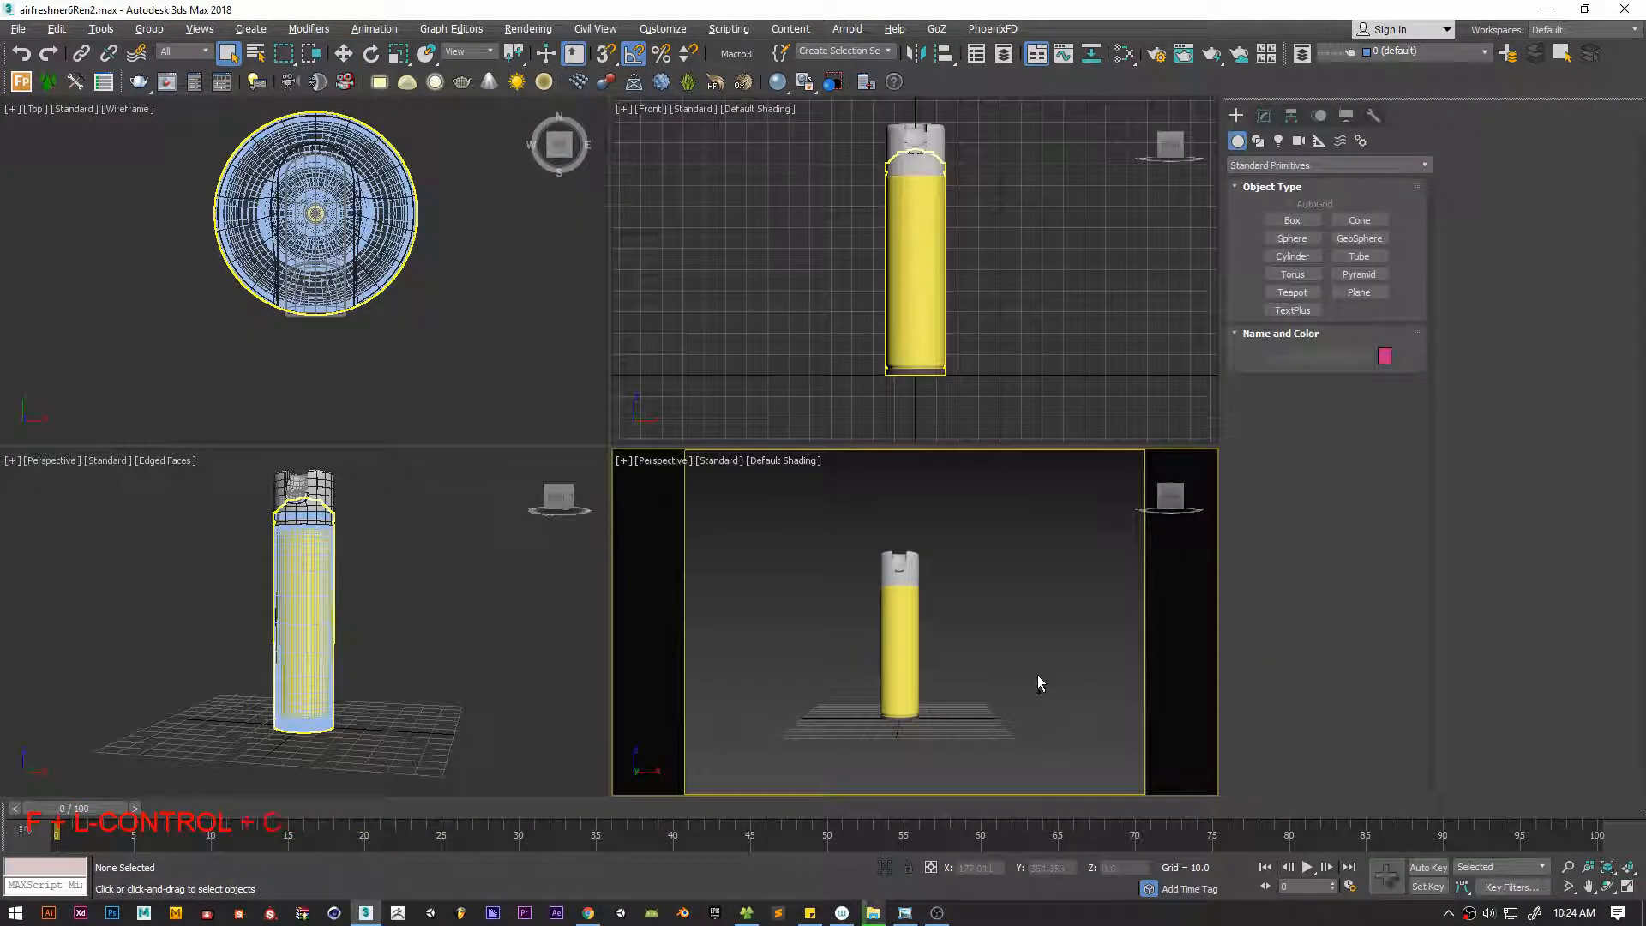
Create a physical camera from the perspective view and open its parameters
{"action": "scroll", "coordinate": [395, 340], "scroll_direction": "down", "scroll_amount": 15}
{"action": "middle_click_drag", "start_coordinate": [400, 369], "coordinate": [342, 266]}
{"action": "scroll", "coordinate": [349, 271], "scroll_direction": "up", "scroll_amount": 5}
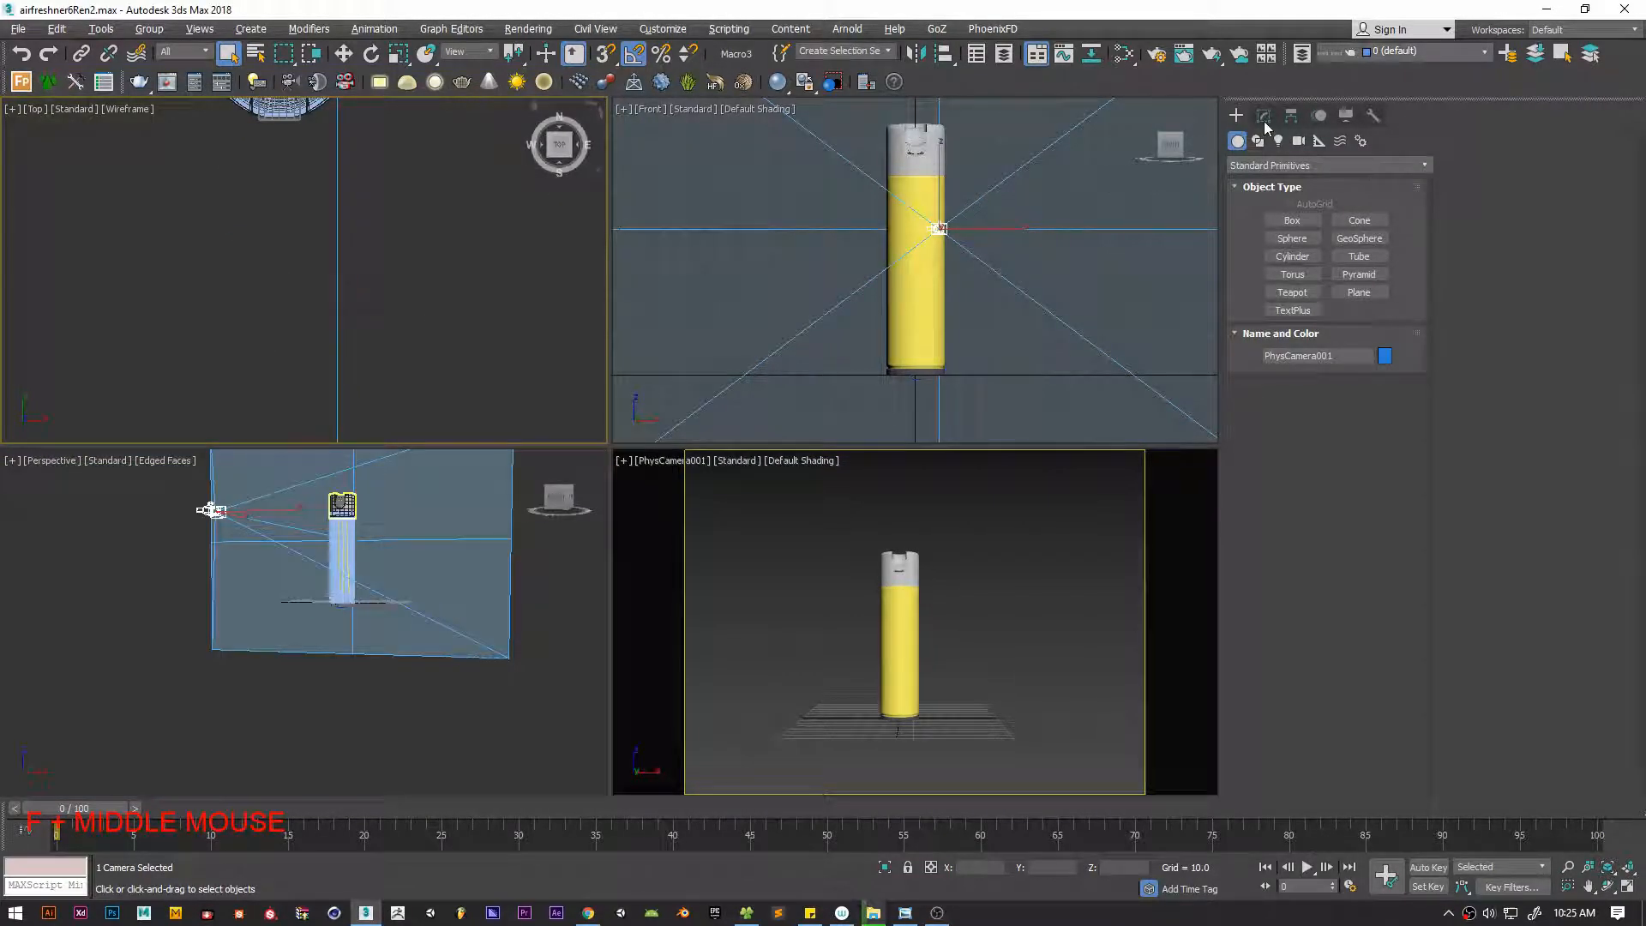
{"action": "left_click", "coordinate": [1263, 117]}
{"action": "scroll", "coordinate": [297, 243], "scroll_direction": "down", "scroll_amount": 5}
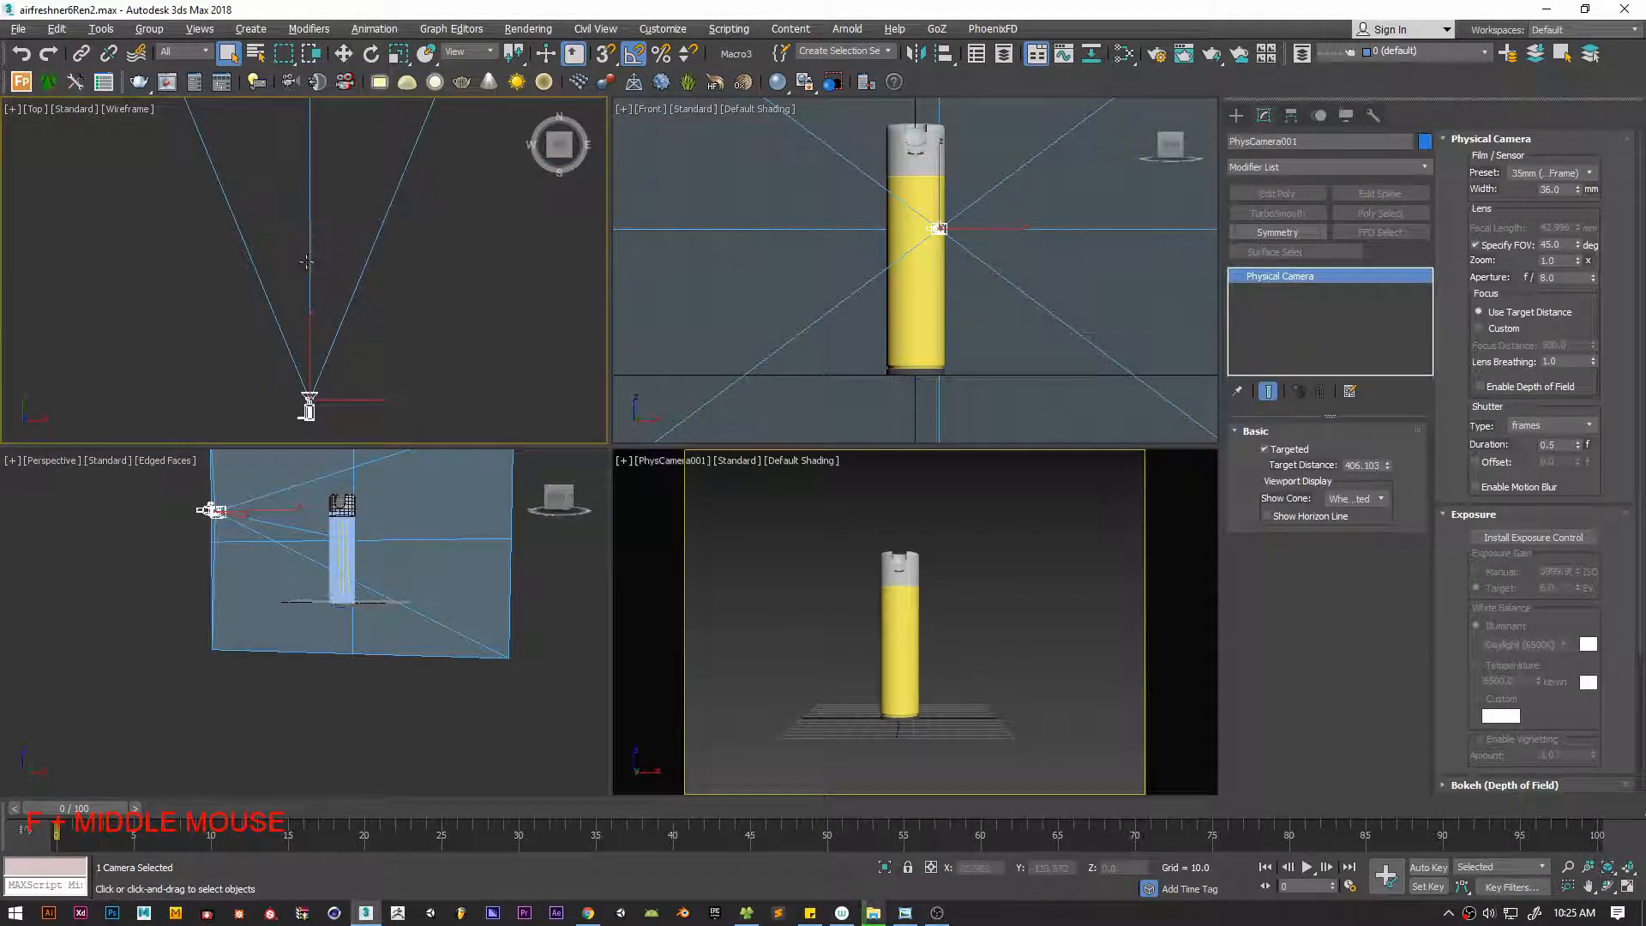
Move the physical camera to X 0 and Y -400
{"action": "key", "text": "w"}
{"action": "right_click", "coordinate": [1010, 873]}
{"action": "middle_click_drag", "start_coordinate": [113, 170], "coordinate": [331, 307], "text": "alt"}
Select the camera's target by name, try placing it at the origin, and undo the position changes
{"action": "key", "text": "h"}
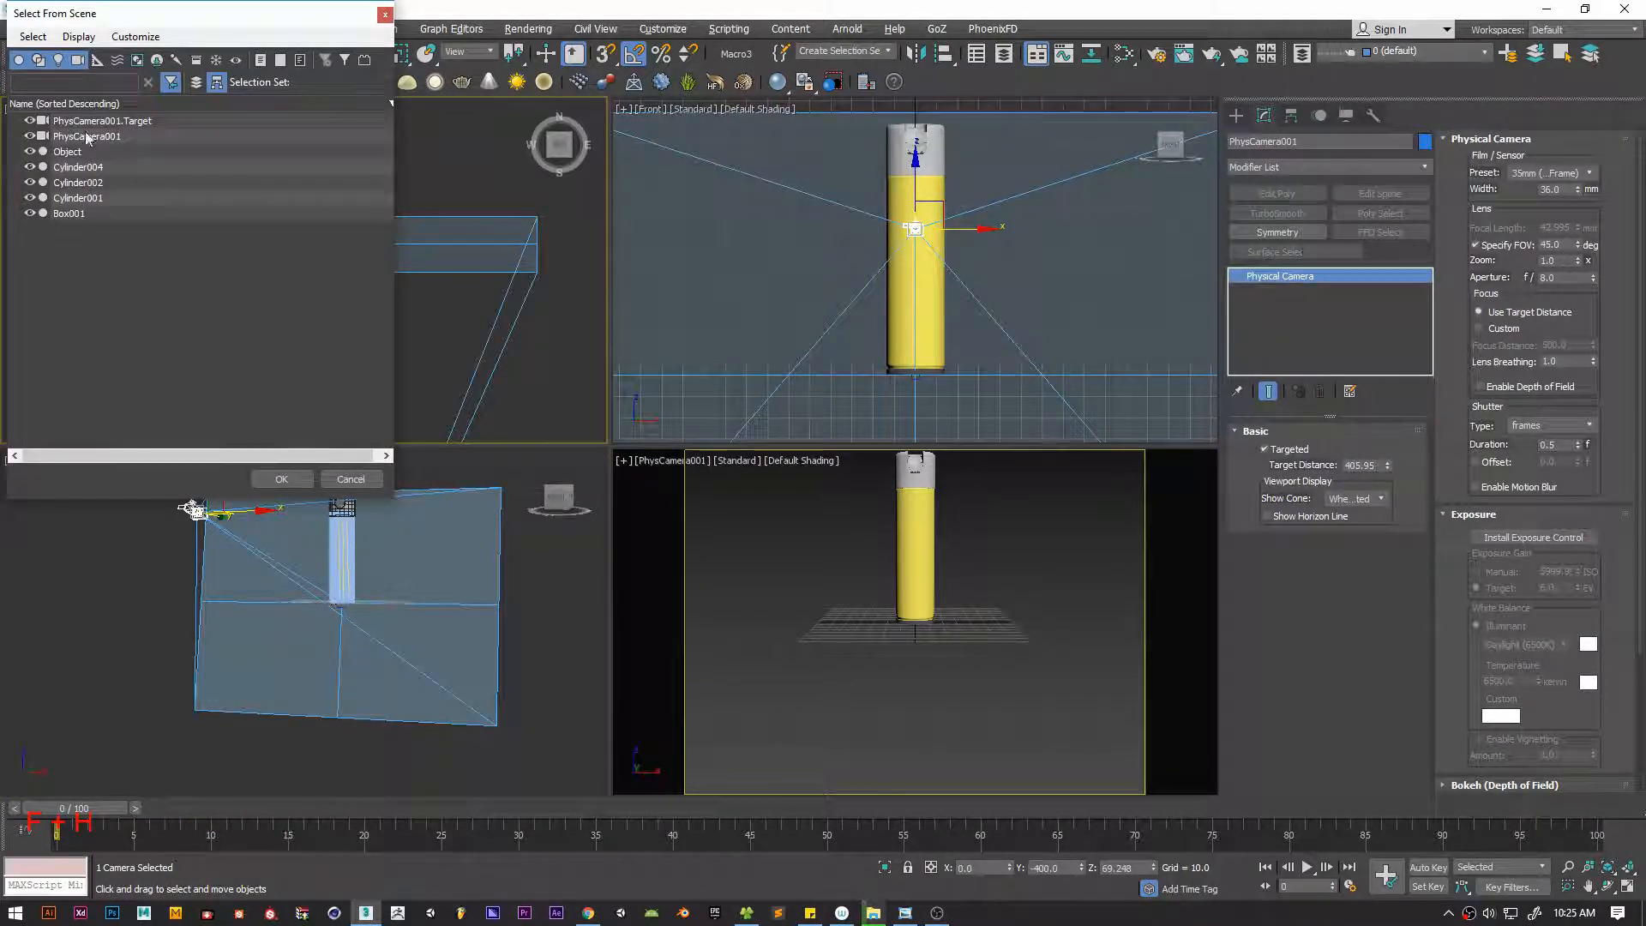
{"action": "double_click", "coordinate": [74, 126]}
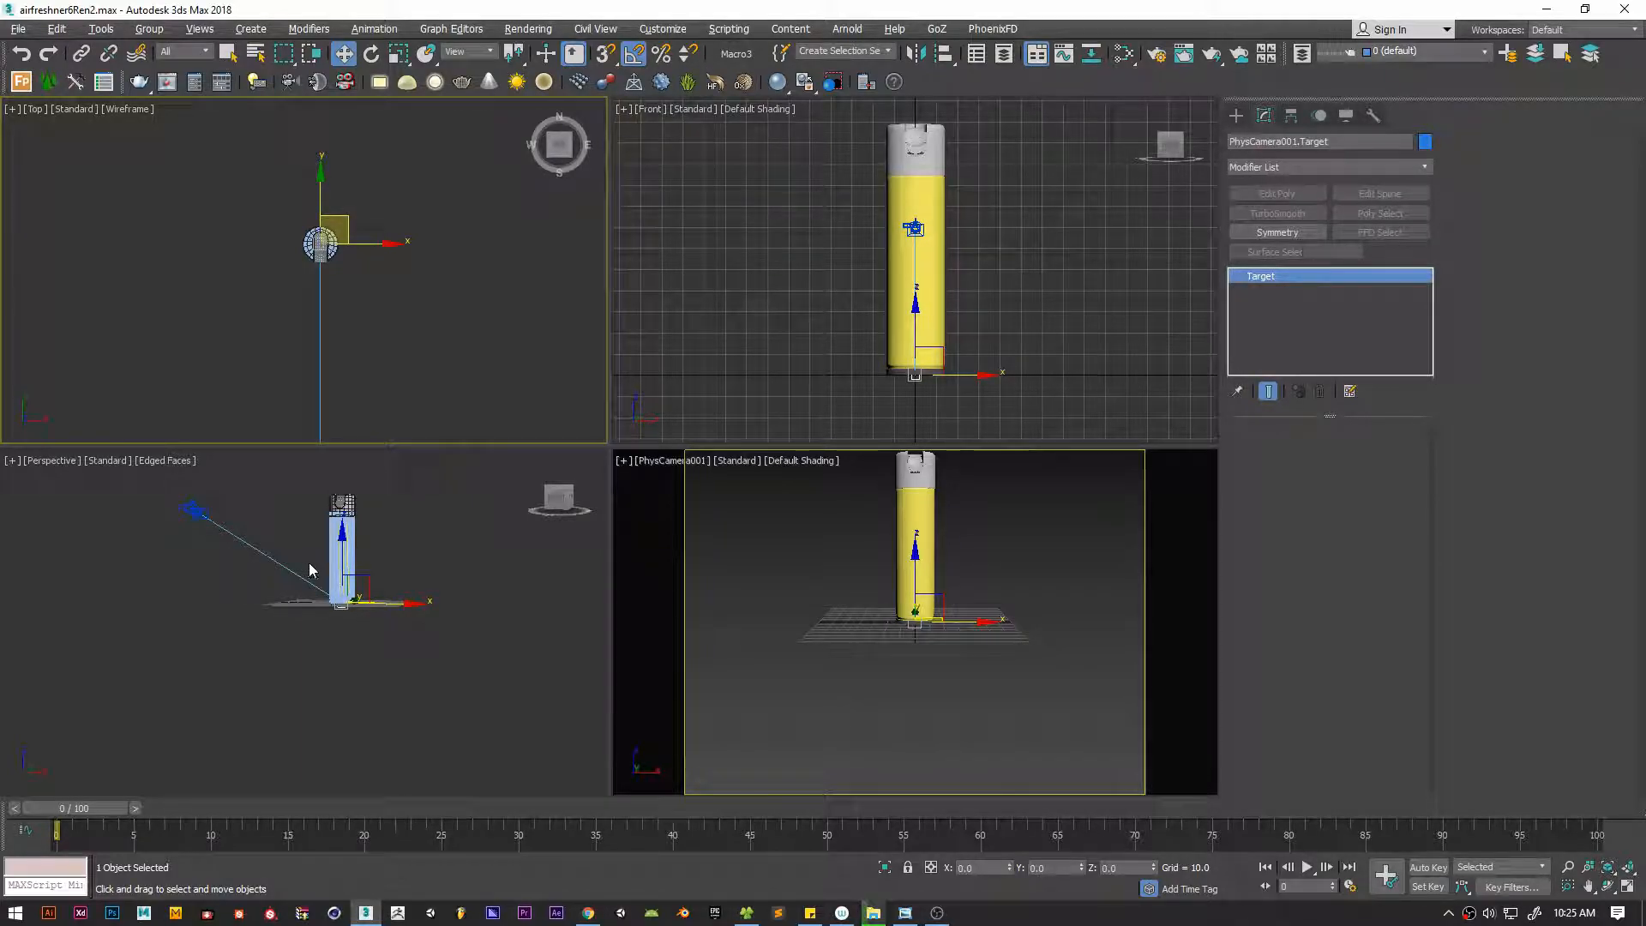
{"action": "middle_click", "coordinate": [345, 557]}
{"action": "key", "text": "ctrl+z"}
{"action": "key", "text": "ctrl+z"}
{"action": "key", "text": "ctrl+z"}
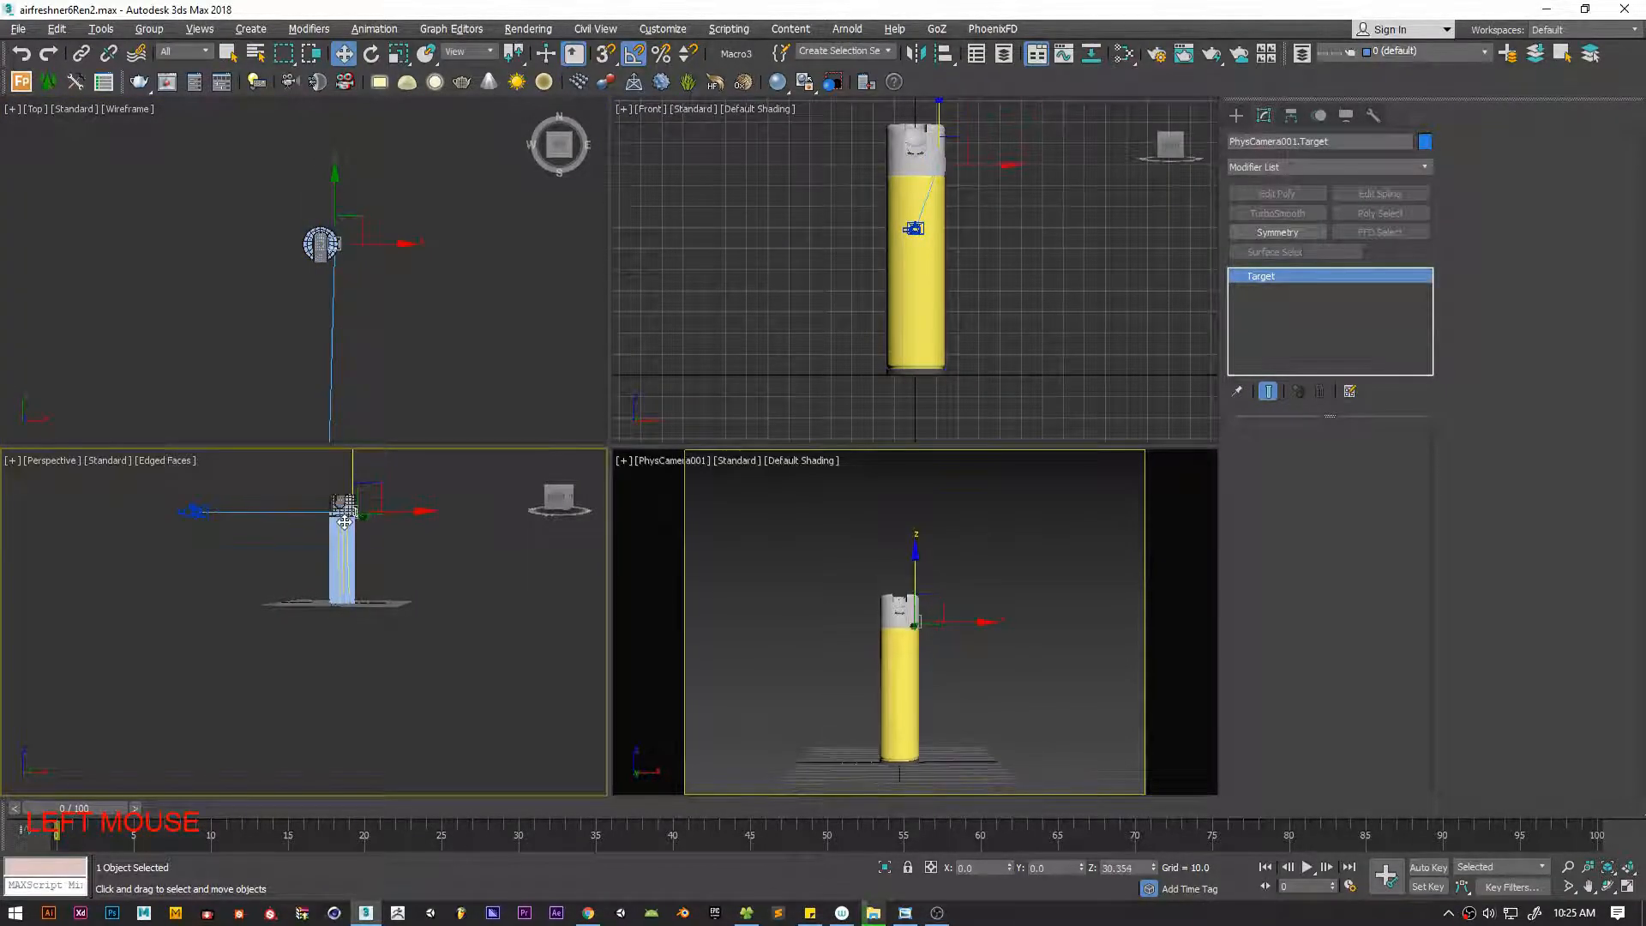
Center the camera target on the can at X 0 and lower it level with the camera
{"action": "left_click_drag", "start_coordinate": [353, 478], "coordinate": [354, 466]}
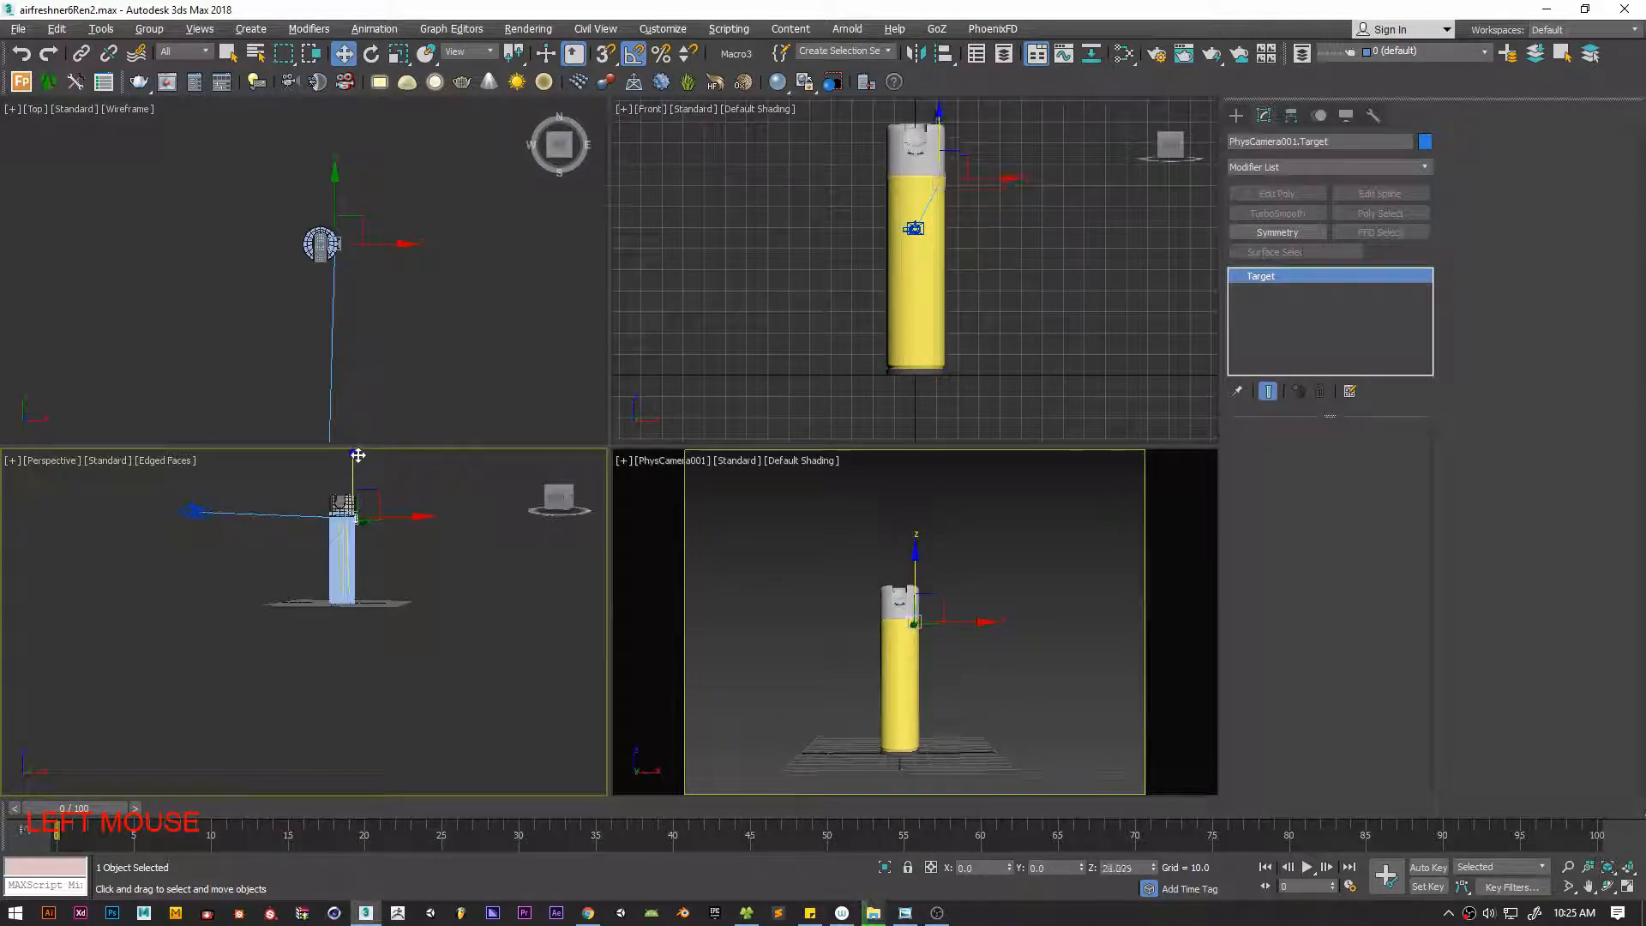
{"action": "right_click", "coordinate": [1010, 869]}
{"action": "middle_click_drag", "start_coordinate": [357, 470], "coordinate": [351, 573], "text": "alt"}
{"action": "middle_click_drag", "start_coordinate": [875, 325], "coordinate": [843, 384]}
{"action": "scroll", "coordinate": [830, 215], "scroll_direction": "up", "scroll_amount": 5}
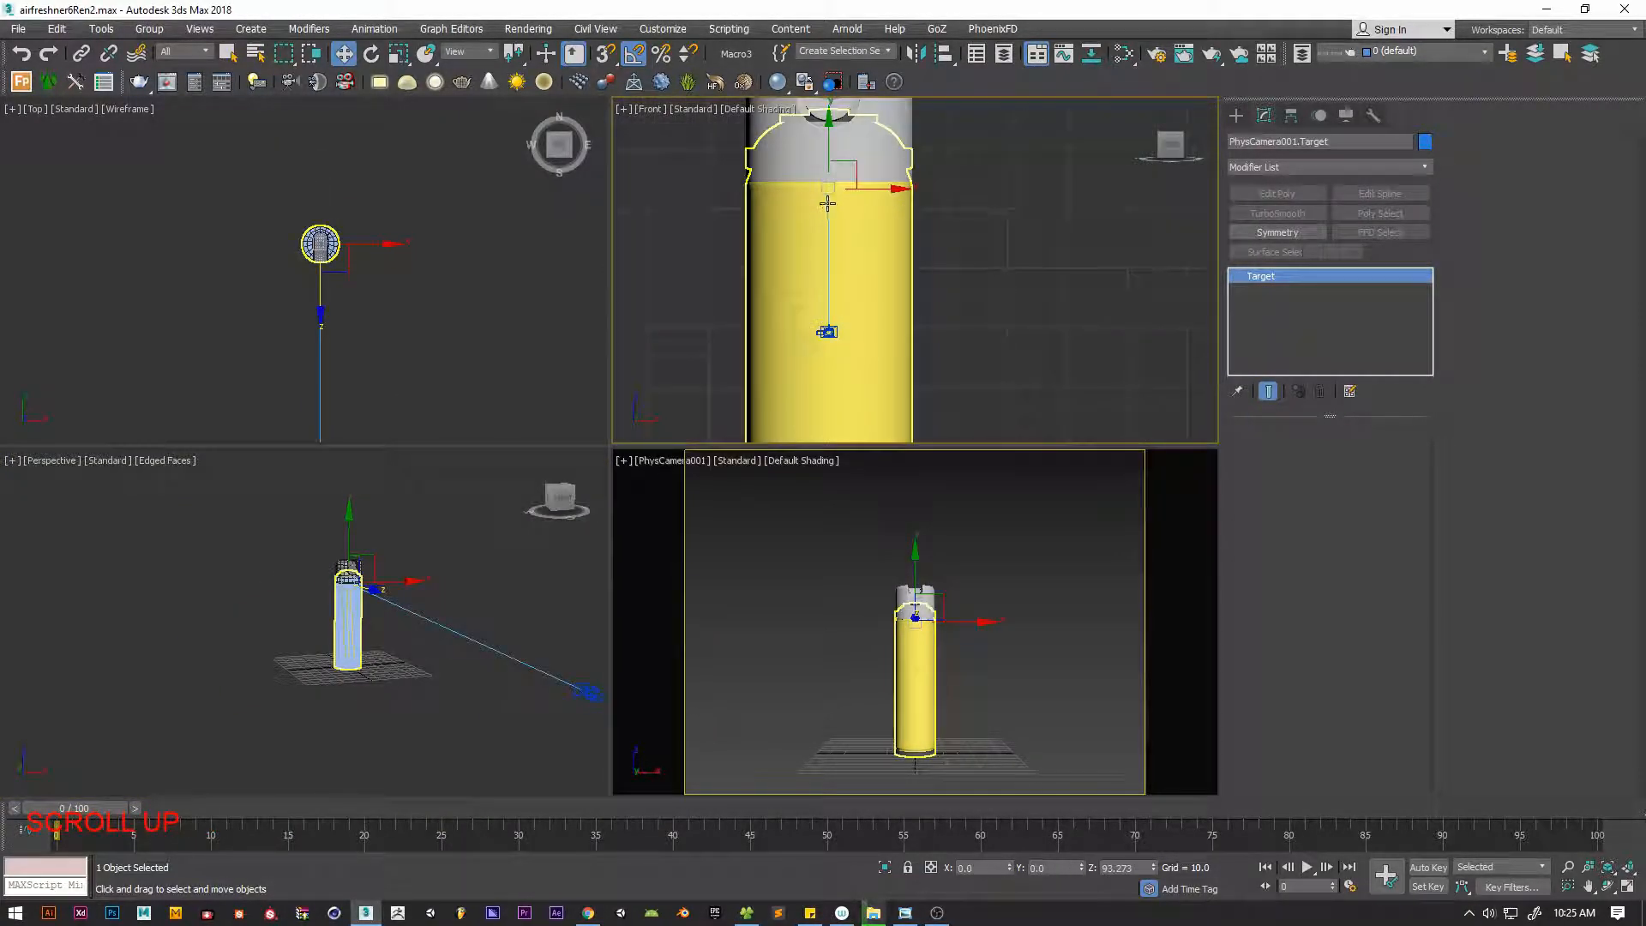
{"action": "left_click_drag", "start_coordinate": [823, 137], "coordinate": [821, 281]}
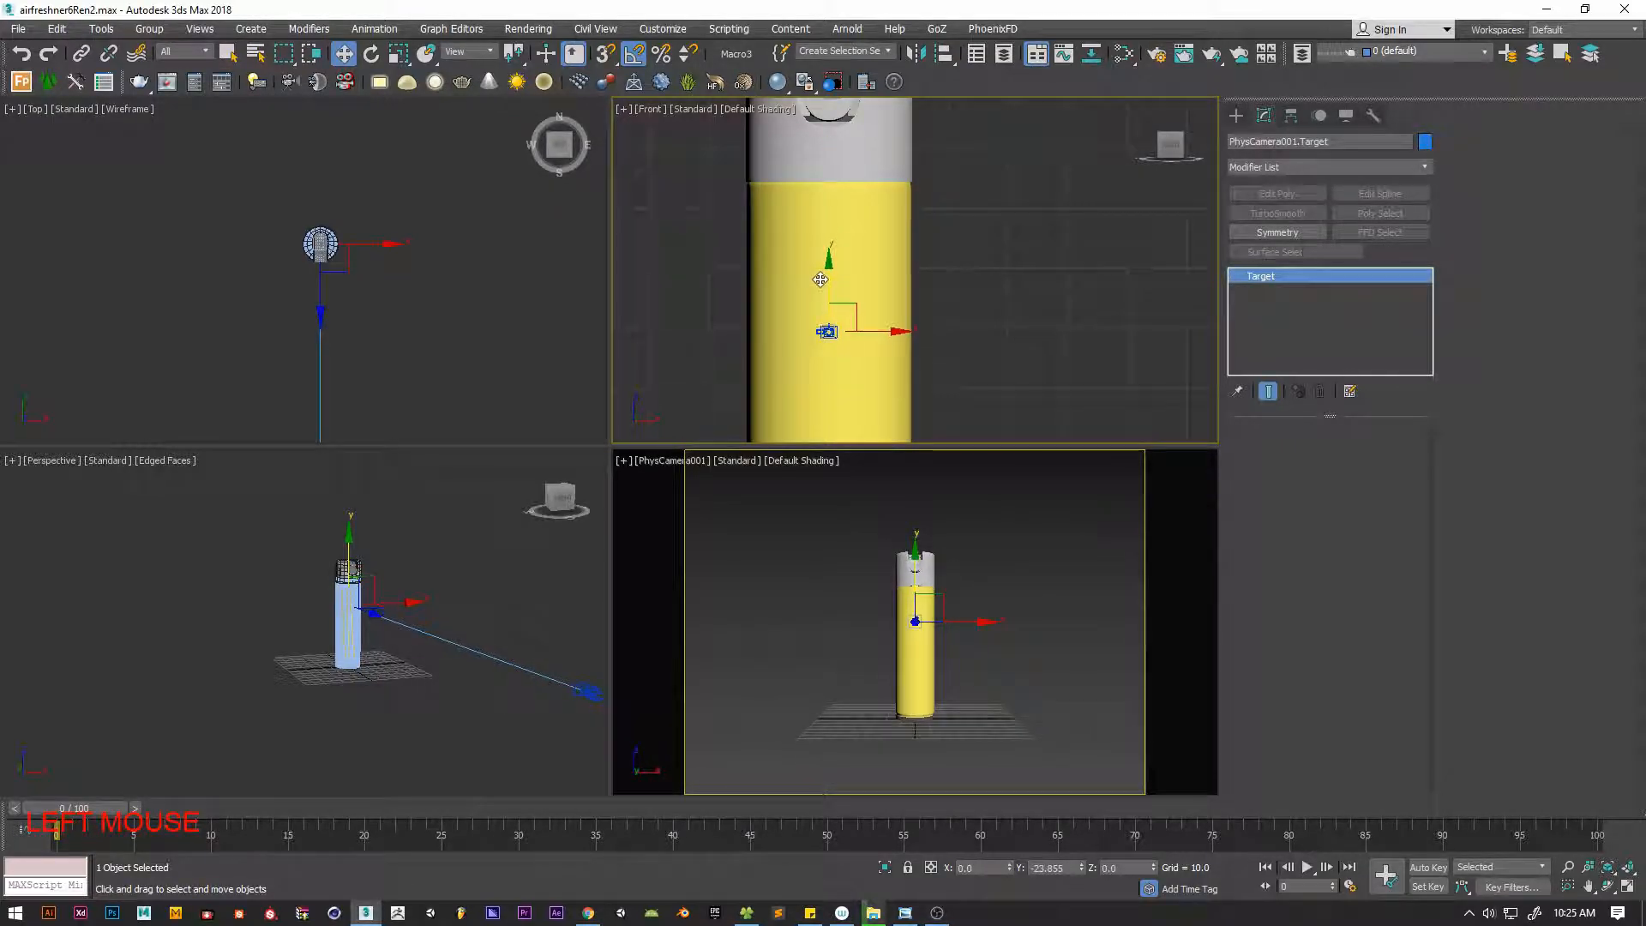
Deselect the target and view the can through the maximized camera view to check the framing
{"action": "middle_click", "coordinate": [926, 627]}
{"action": "key", "text": "alt+w"}
{"action": "left_click", "coordinate": [867, 605]}
{"action": "key", "text": "F4"}
{"action": "key", "text": "F4"}
{"action": "key", "text": "alt+w"}
Select the physical camera and set its film width to 35 mm and its field of view to 67 degrees
{"action": "middle_click_drag", "start_coordinate": [318, 265], "coordinate": [339, 166]}
{"action": "scroll", "coordinate": [419, 248], "scroll_direction": "down", "scroll_amount": 5}
{"action": "middle_click_drag", "start_coordinate": [433, 323], "coordinate": [384, 255]}
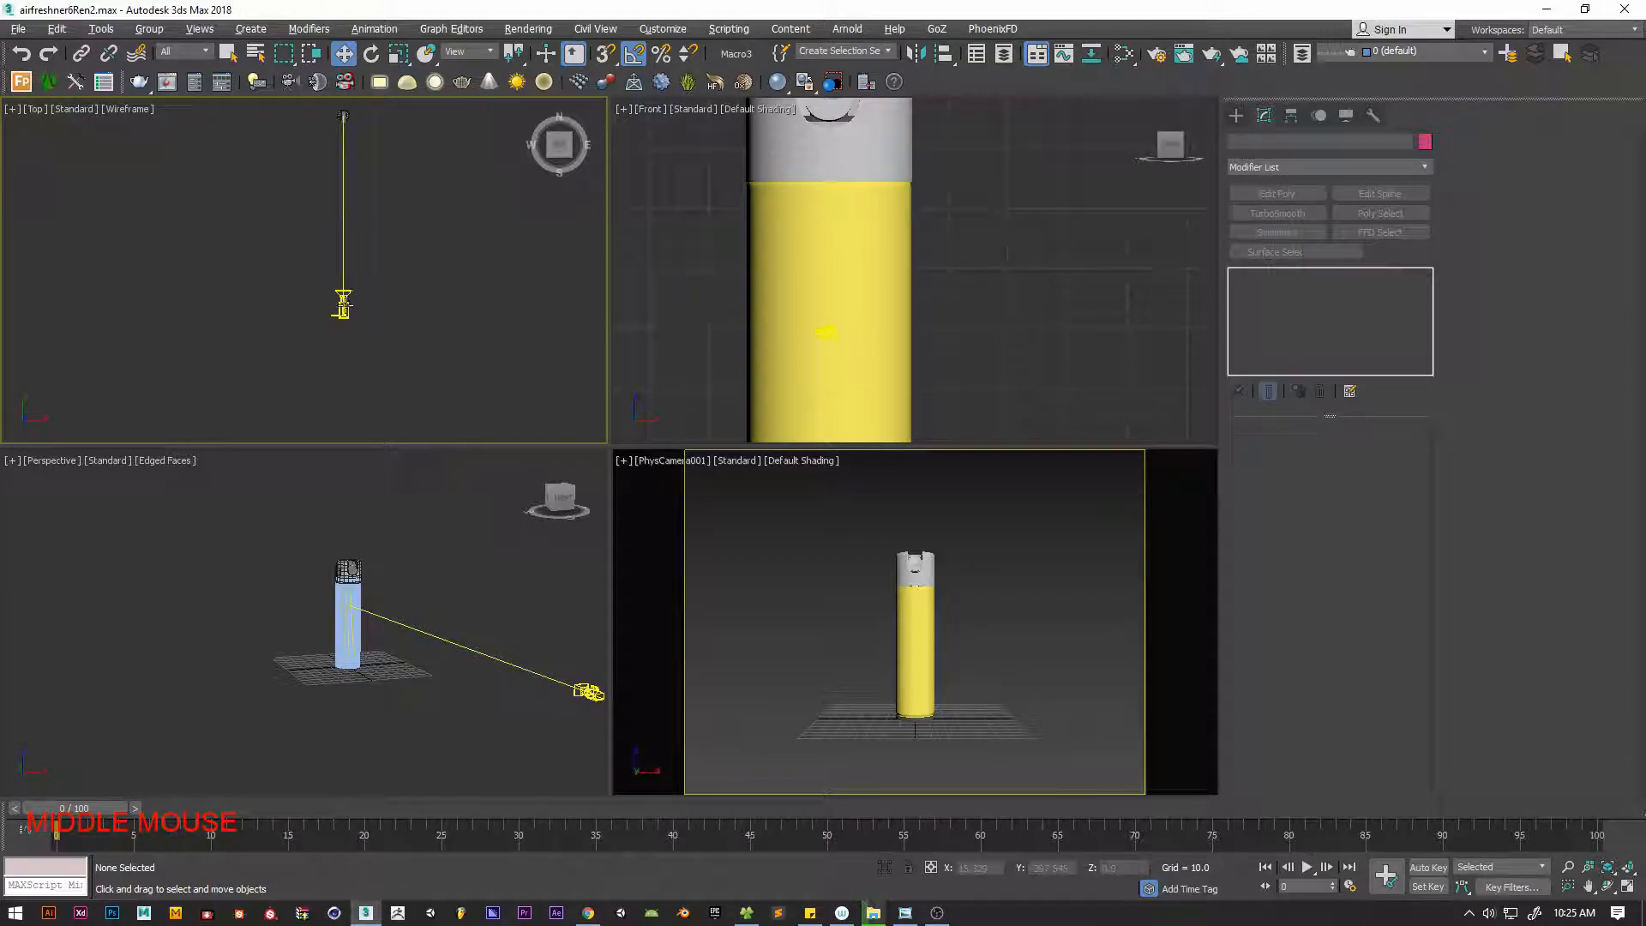
{"action": "left_click", "coordinate": [343, 306]}
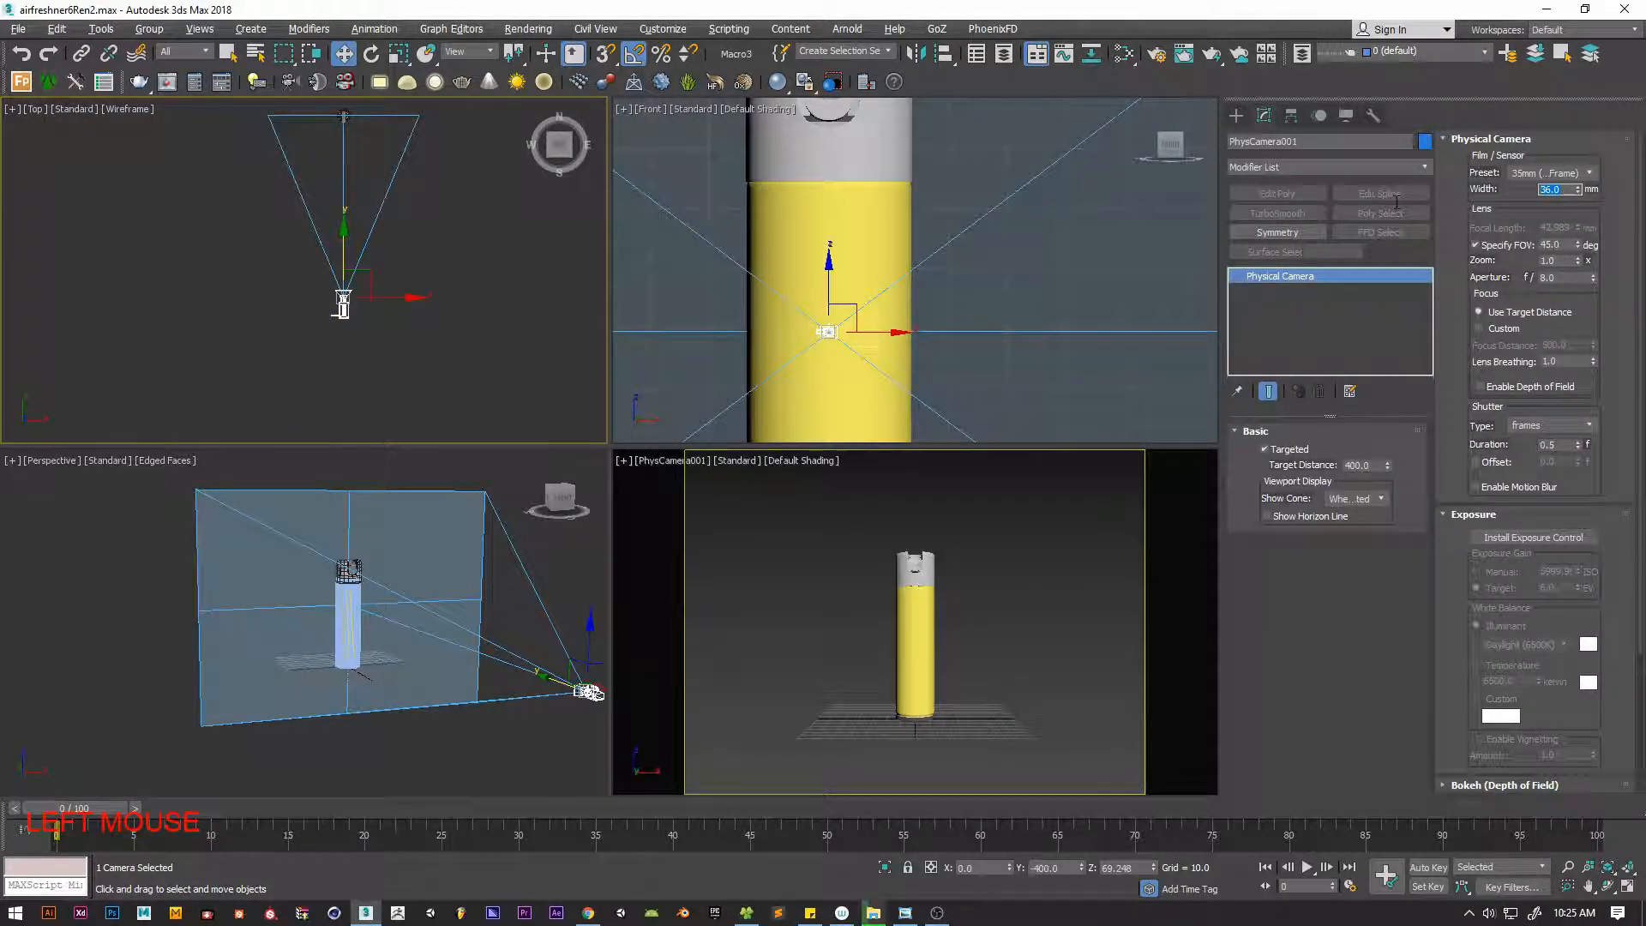
{"action": "type", "text": "18"}
{"action": "key", "text": "Return"}
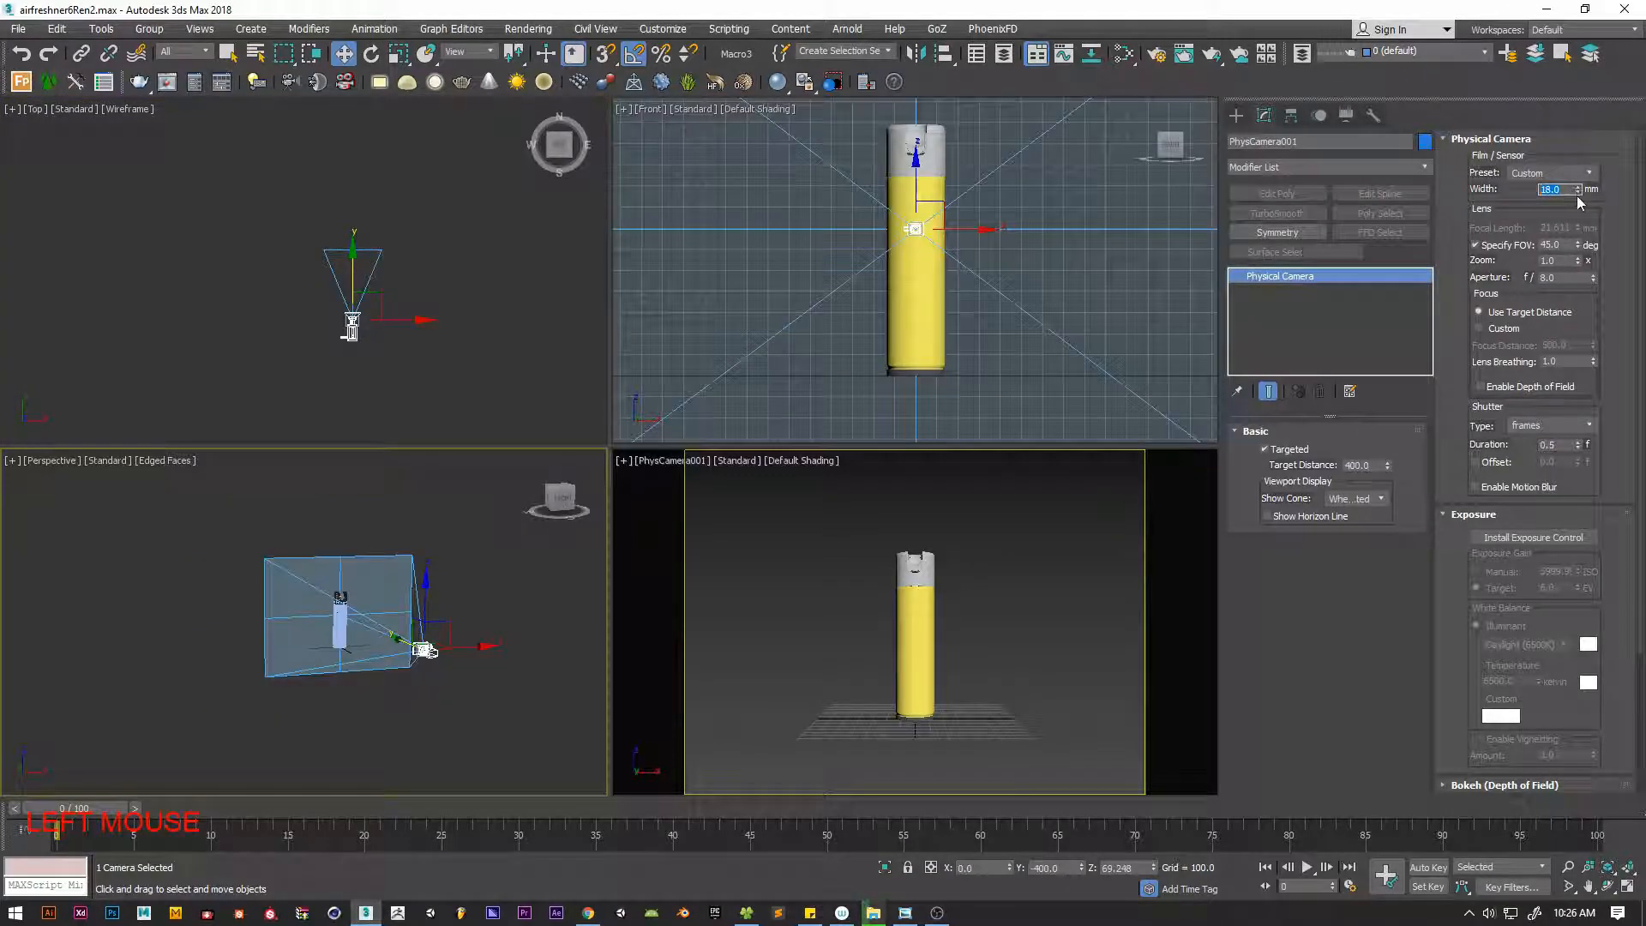
{"action": "type", "text": "35"}
{"action": "key", "text": "Return"}
{"action": "left_click_drag", "start_coordinate": [1579, 246], "coordinate": [1582, 238]}
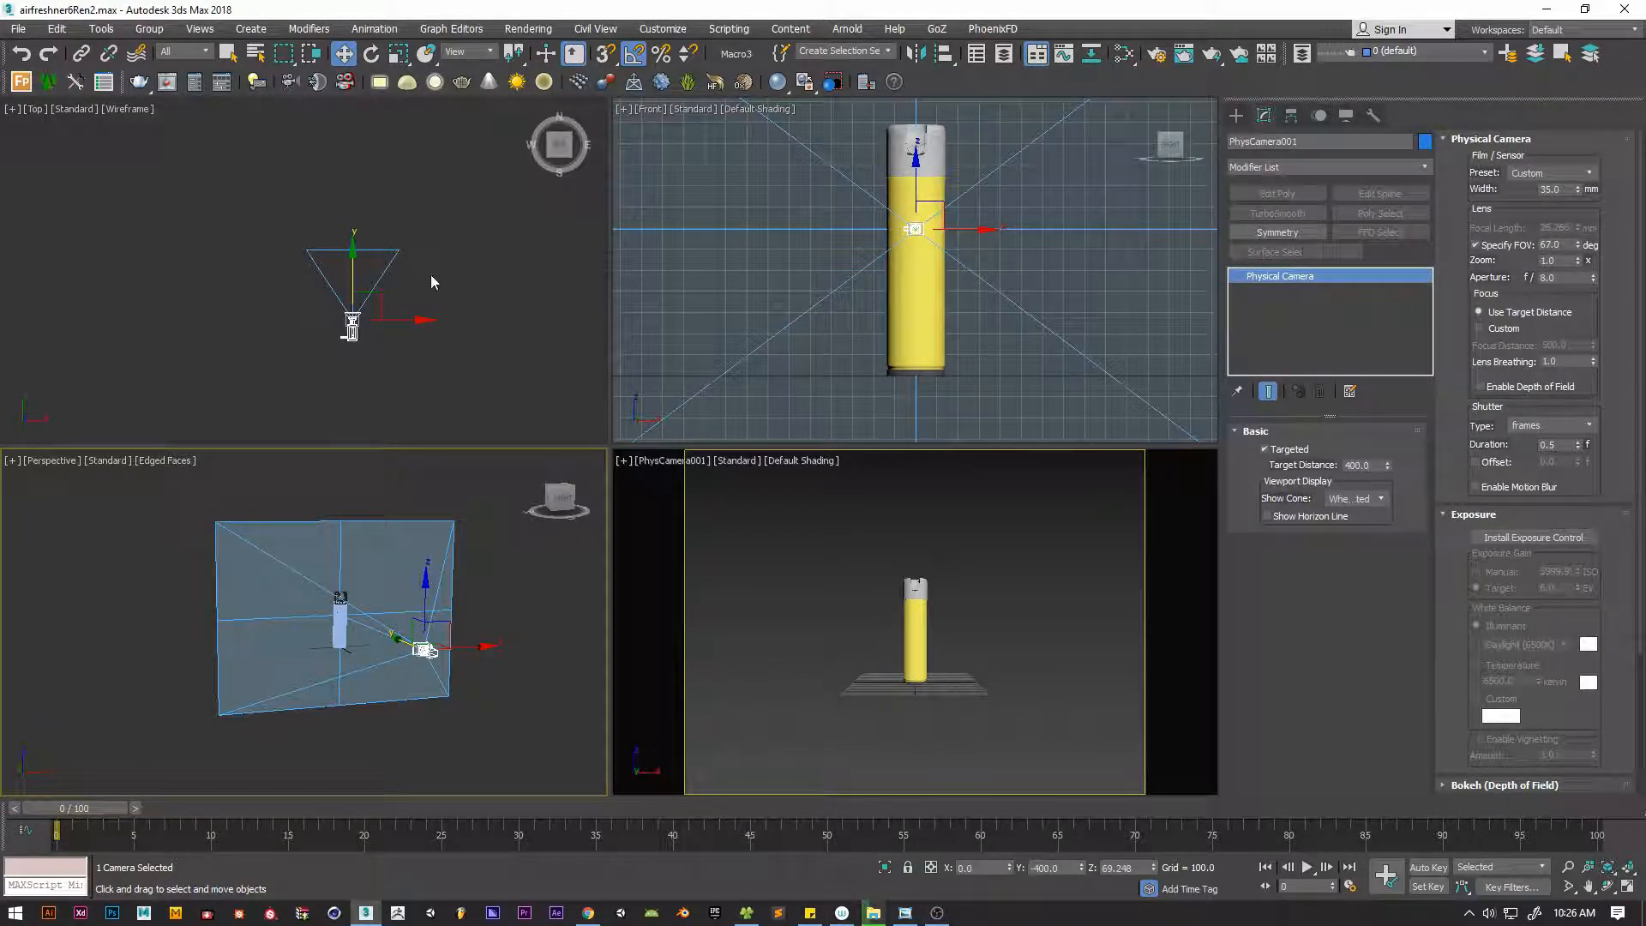
Move the camera along Y closer to the can, to about Y -179
{"action": "left_click", "coordinate": [406, 302]}
{"action": "left_click", "coordinate": [352, 329]}
{"action": "left_click_drag", "start_coordinate": [352, 284], "coordinate": [371, 244]}
{"action": "middle_click", "coordinate": [1006, 581]}
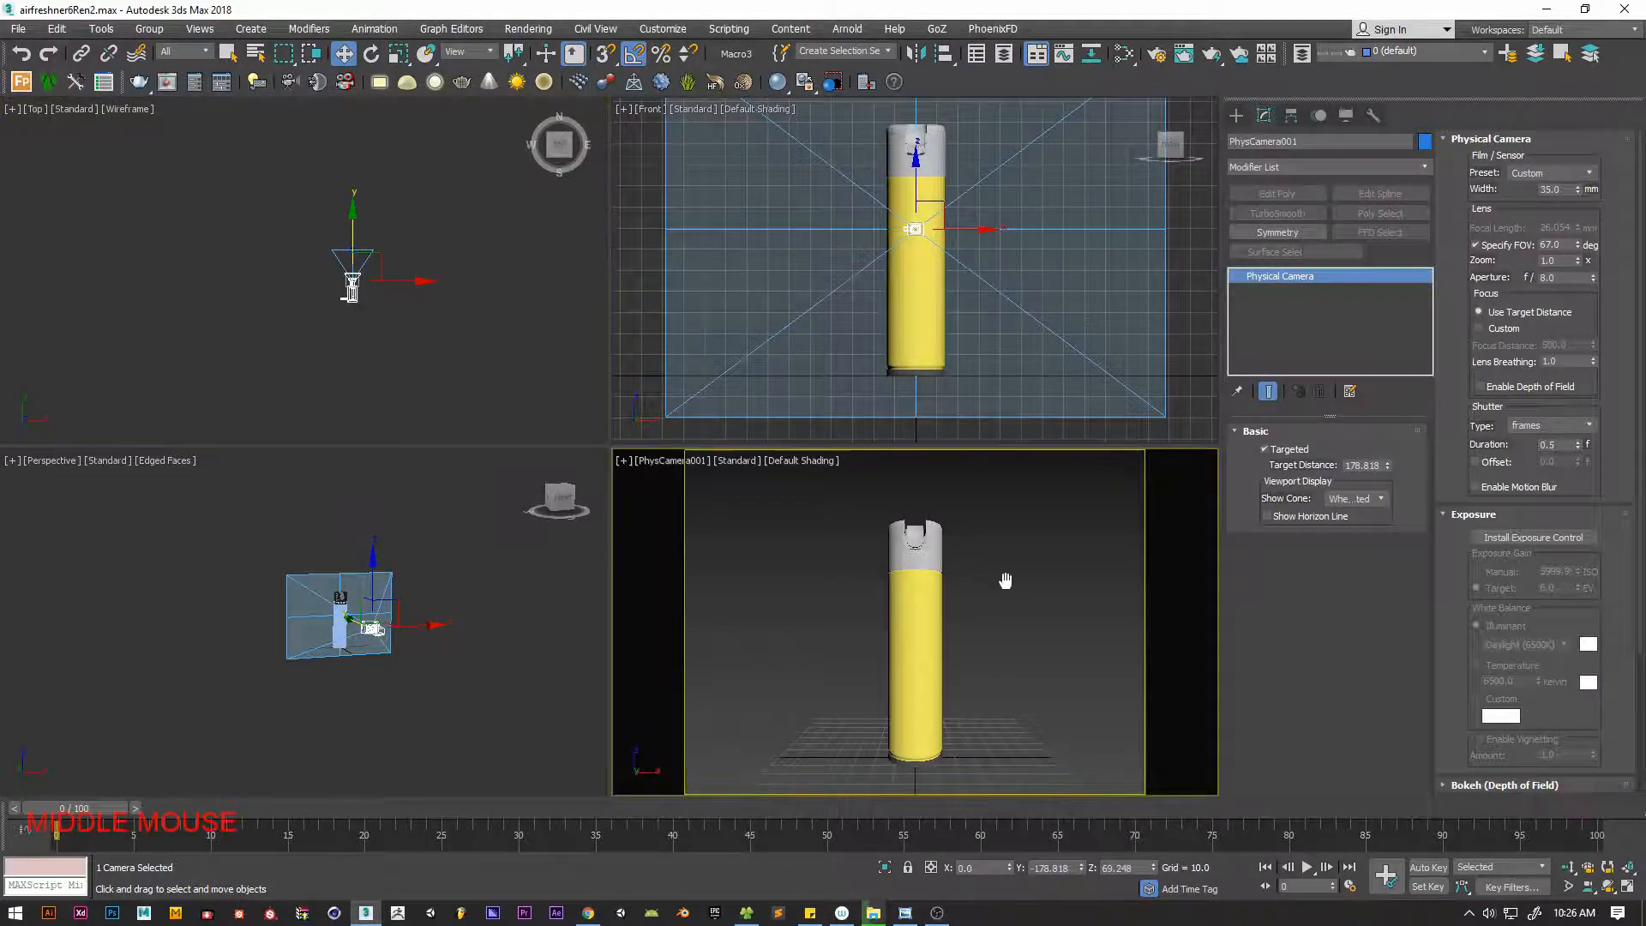
Set the physical camera's field of view to 18 degrees
{"action": "key", "text": "alt+w"}
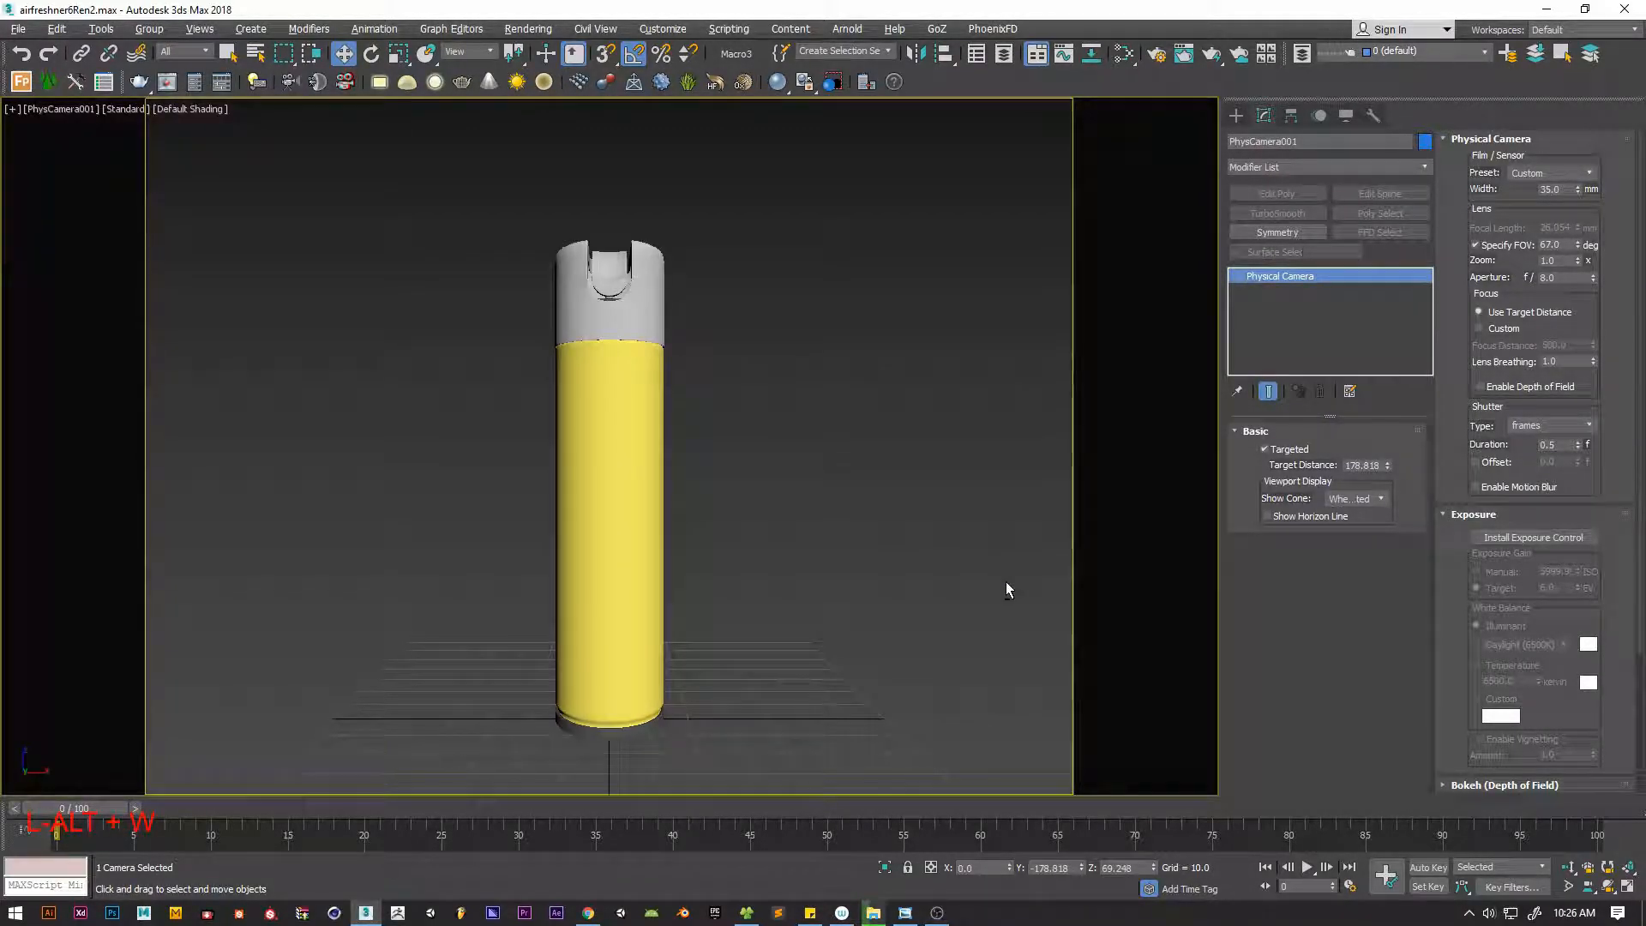
{"action": "key", "text": "alt+w"}
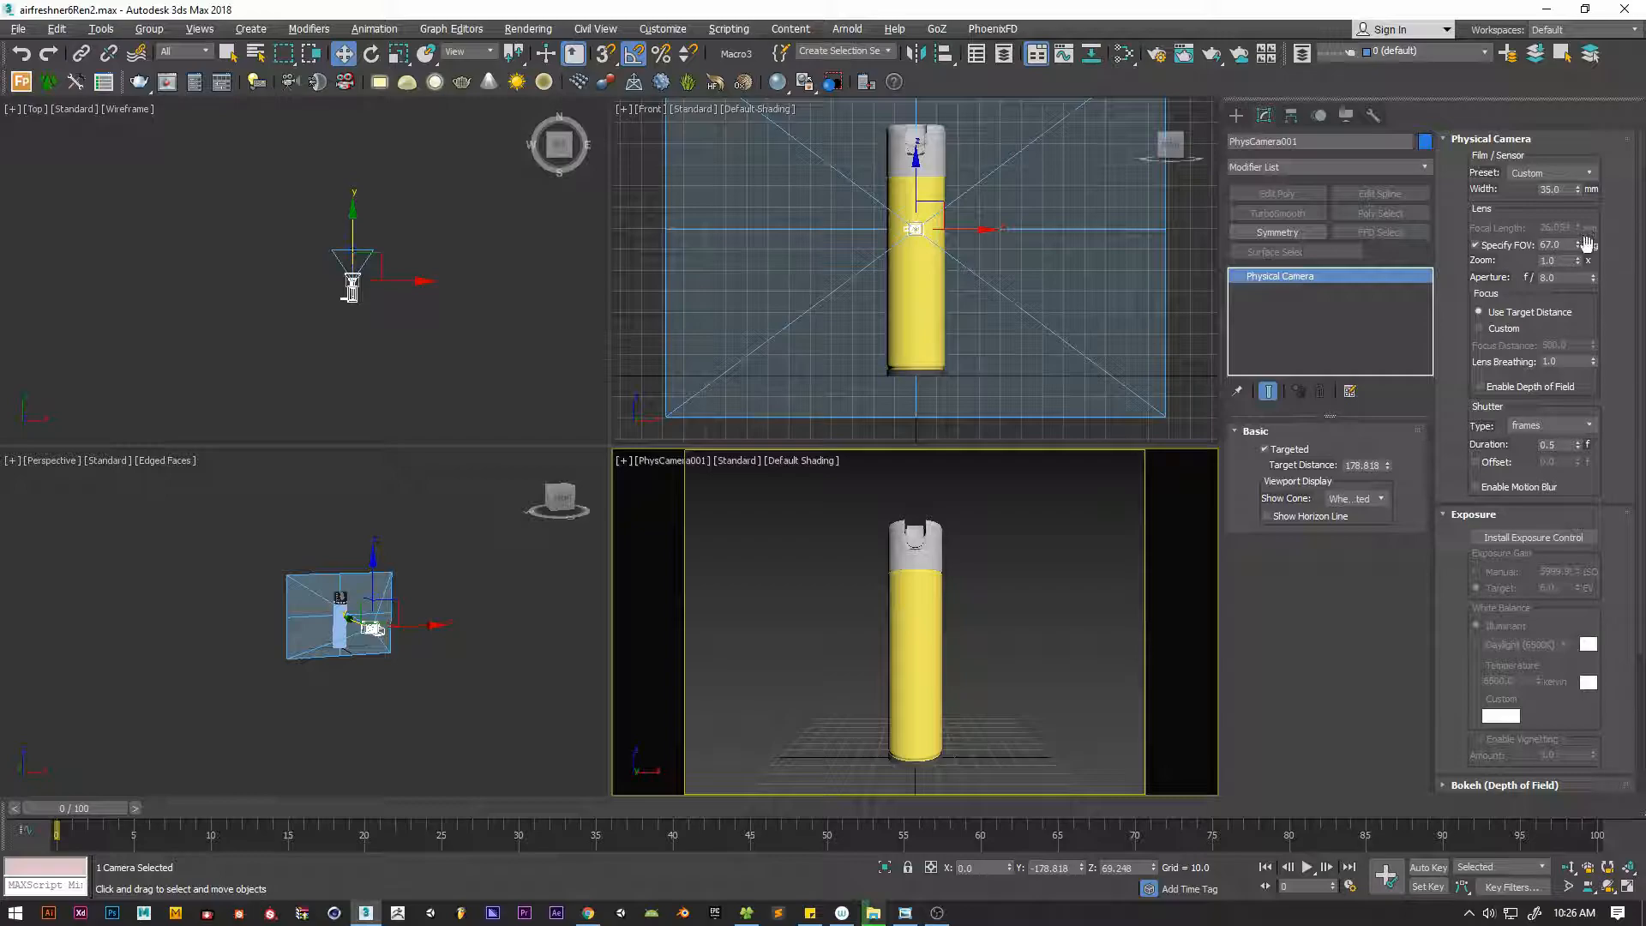
{"action": "type", "text": "18"}
{"action": "key", "text": "Return"}
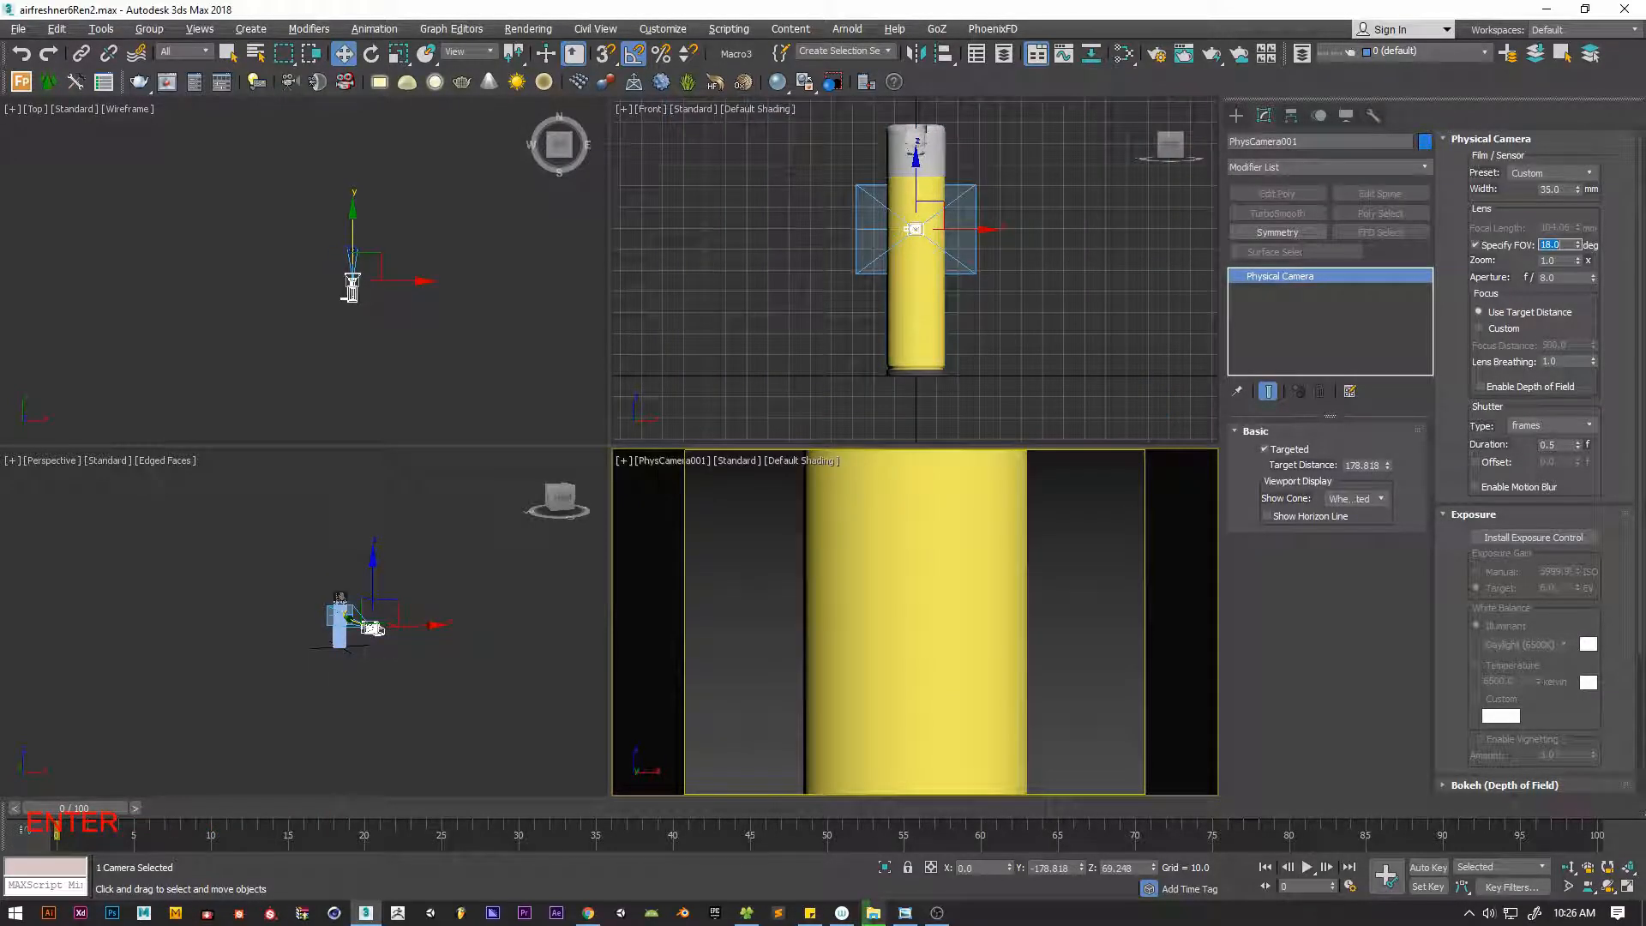
Move the physical camera away from the can along Y, to about Y -622, so the whole can fits the frame
{"action": "scroll", "coordinate": [365, 273], "scroll_direction": "up", "scroll_amount": 5}
{"action": "middle_click_drag", "start_coordinate": [259, 279], "coordinate": [280, 265]}
{"action": "left_click_drag", "start_coordinate": [299, 266], "coordinate": [327, 484]}
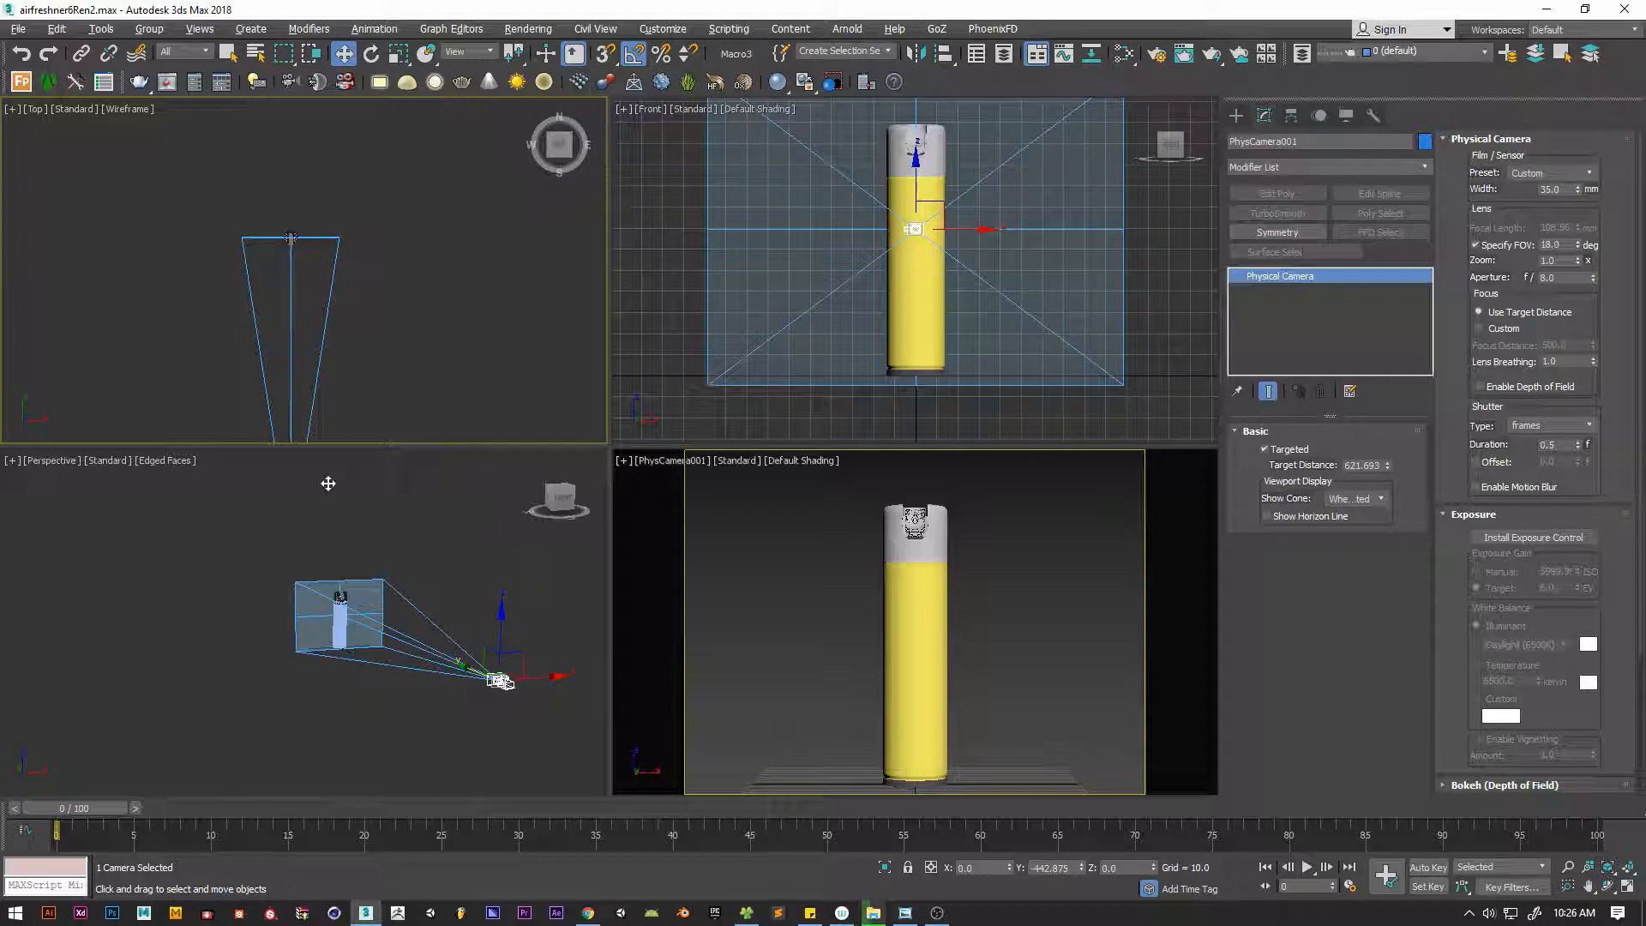
{"action": "scroll", "coordinate": [282, 204], "scroll_direction": "up", "scroll_amount": 5}
{"action": "scroll", "coordinate": [299, 210], "scroll_direction": "up", "scroll_amount": 1}
{"action": "middle_click_drag", "start_coordinate": [319, 412], "coordinate": [292, 313]}
{"action": "scroll", "coordinate": [287, 300], "scroll_direction": "down", "scroll_amount": 2}
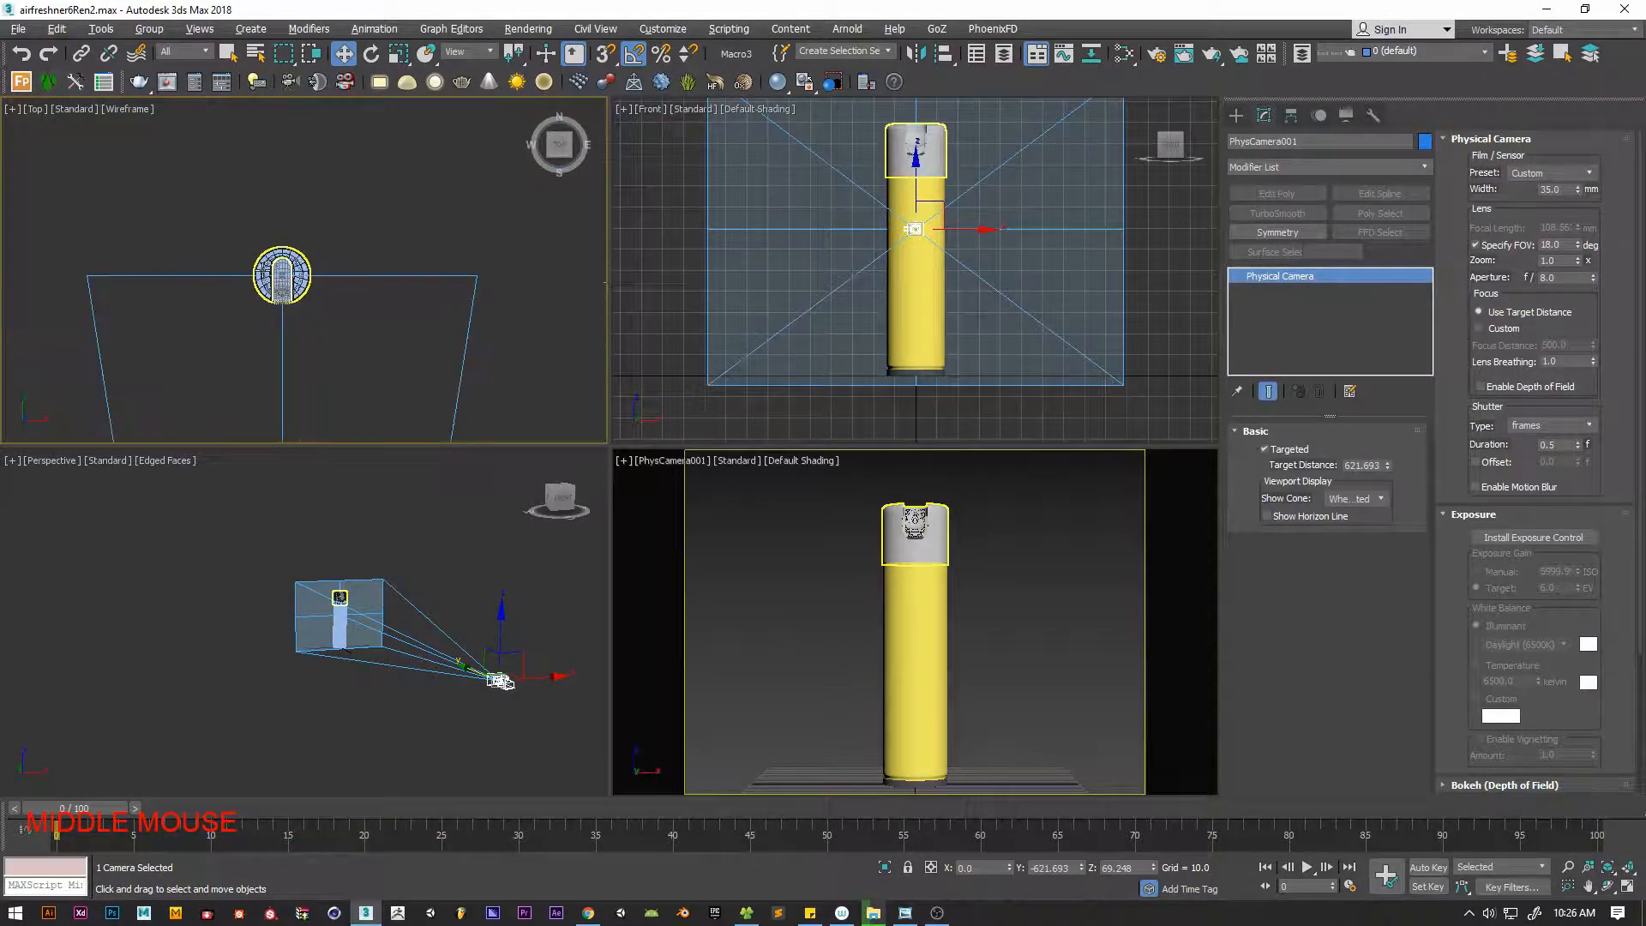
Select the physical camera with its target and copy the camera sideways along X, to about X -216
{"action": "left_click", "coordinate": [1346, 115]}
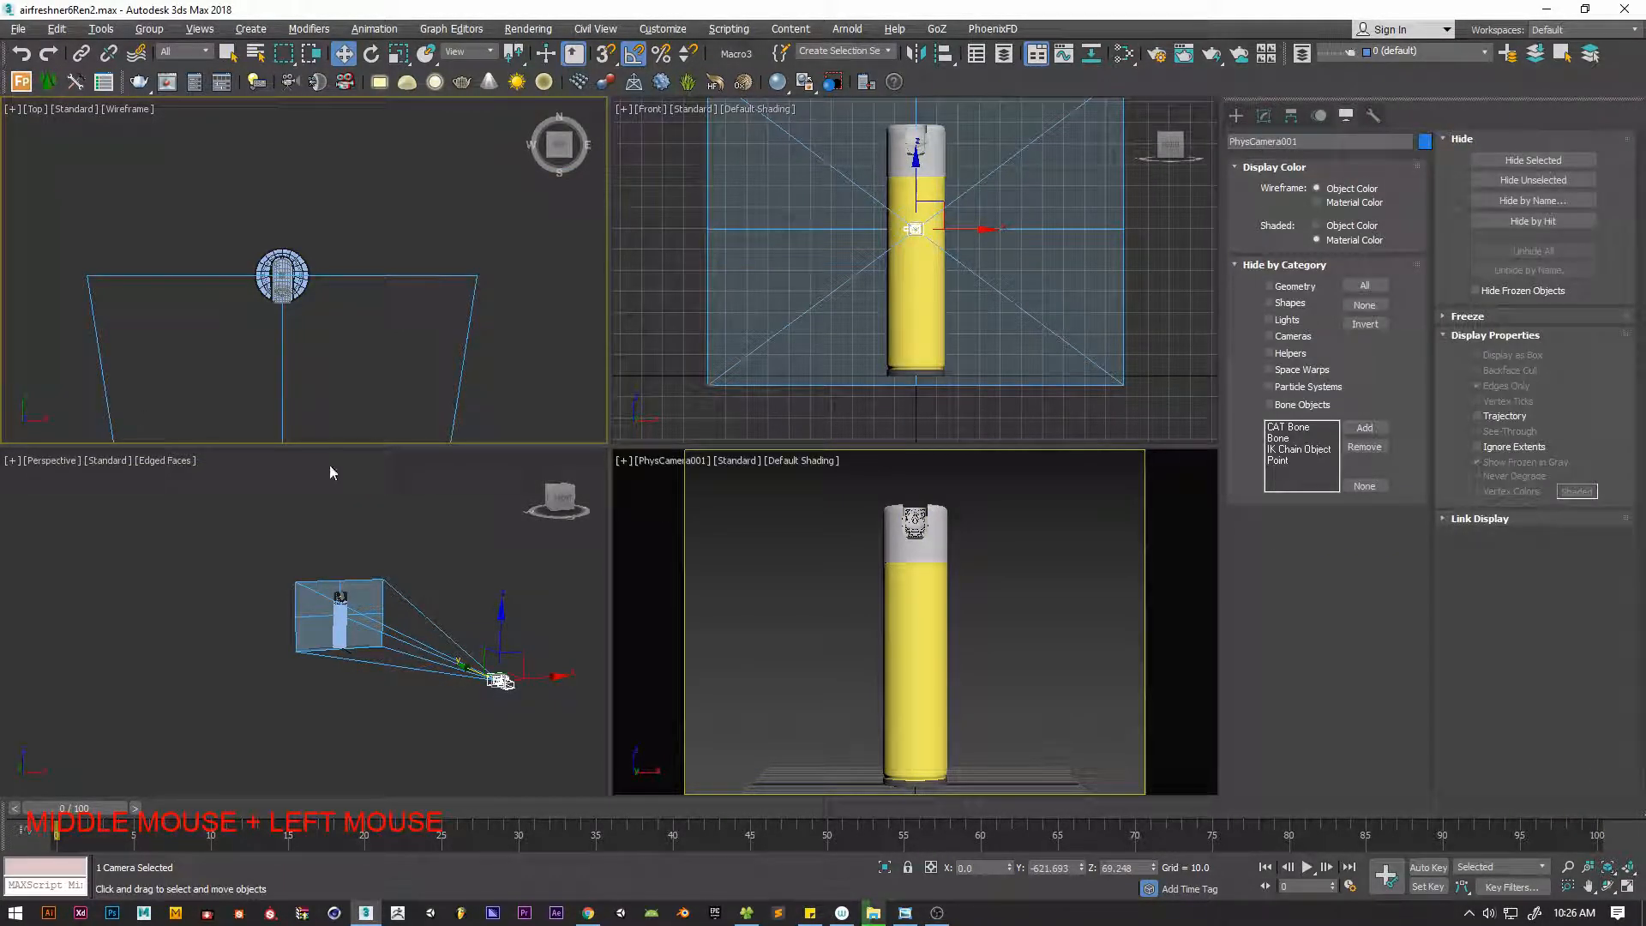
{"action": "key", "text": "h"}
{"action": "left_click", "coordinate": [105, 123]}
{"action": "left_click", "coordinate": [108, 135], "text": "ctrl"}
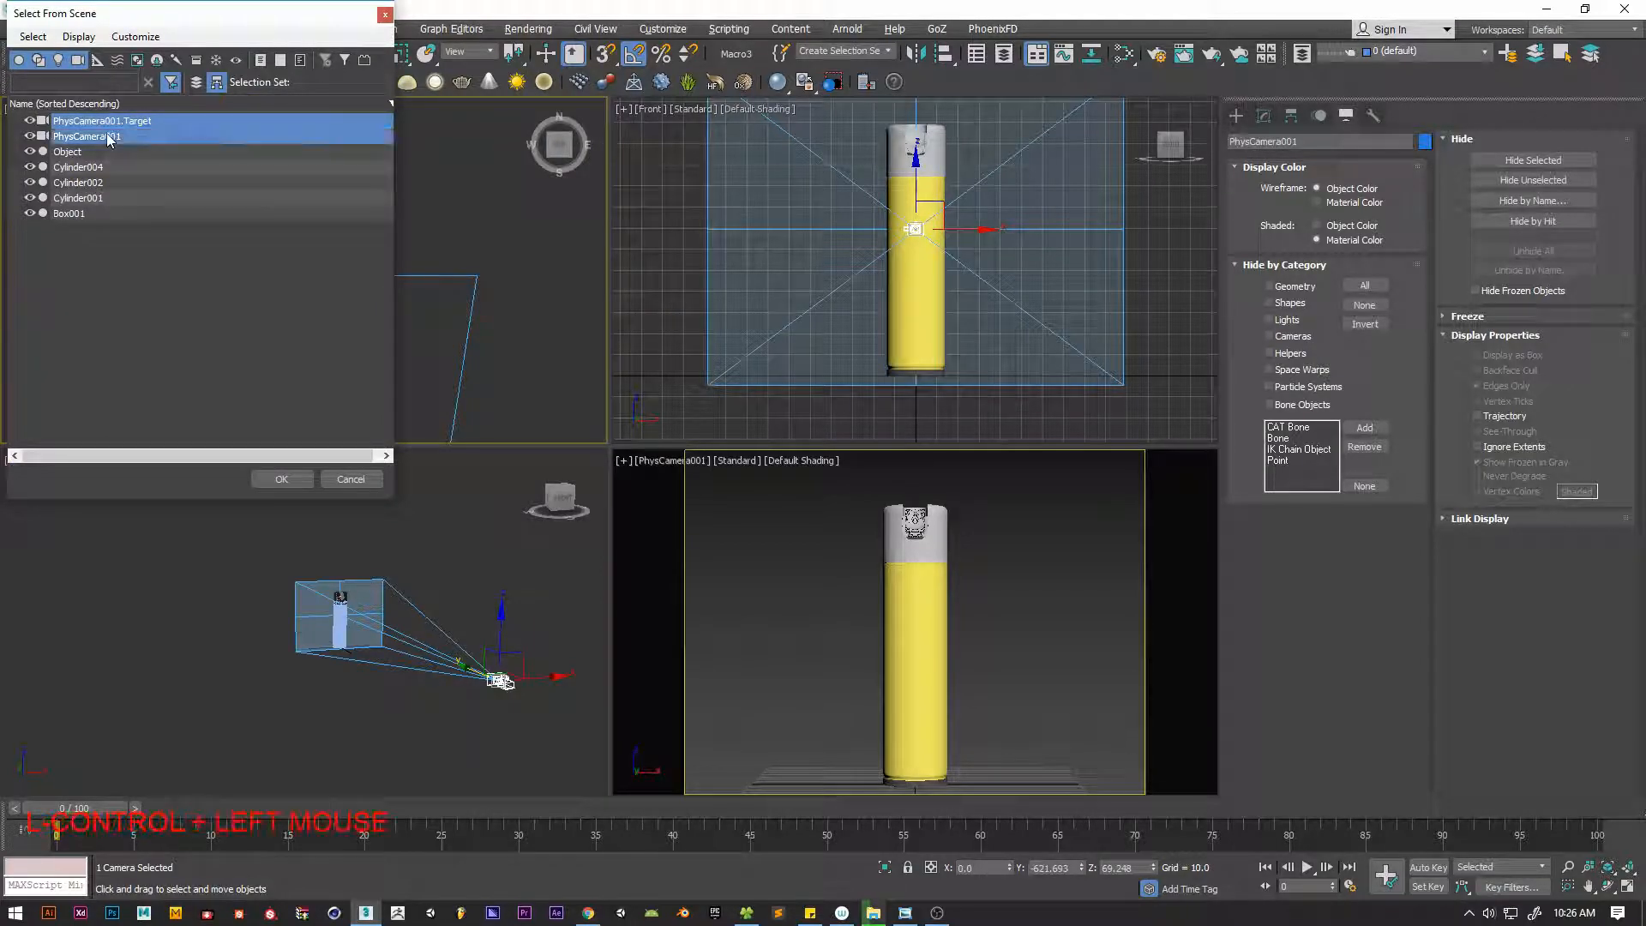
{"action": "left_click", "coordinate": [283, 478]}
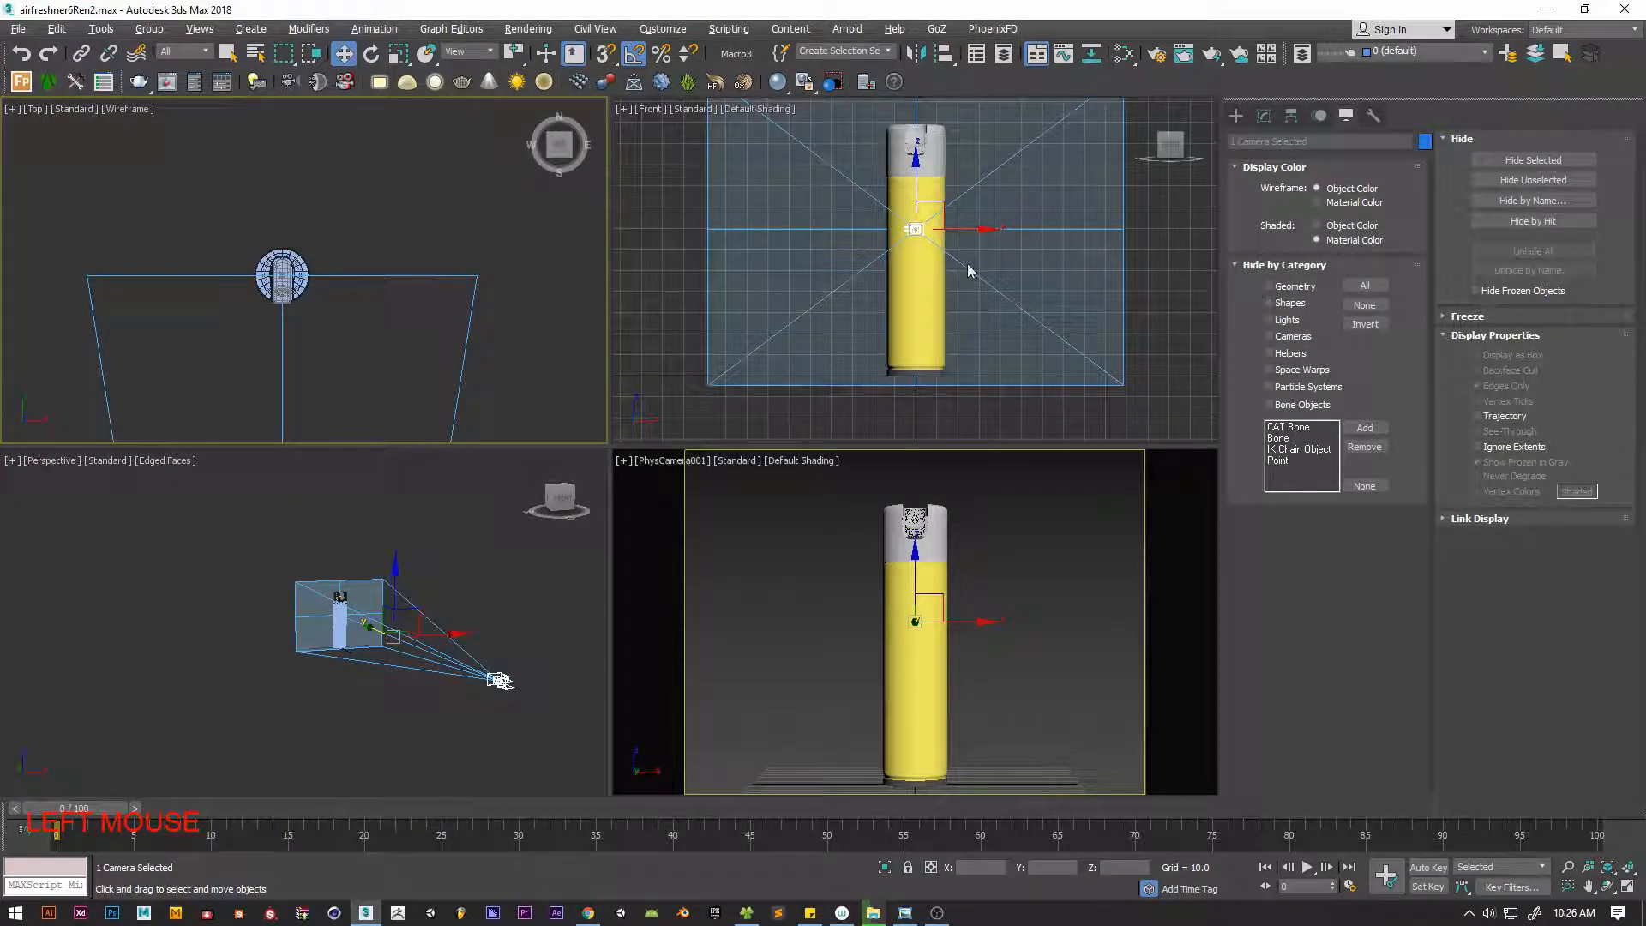
{"action": "middle_click_drag", "start_coordinate": [354, 358], "coordinate": [377, 256]}
{"action": "scroll", "coordinate": [382, 275], "scroll_direction": "down", "scroll_amount": 4}
{"action": "middle_click_drag", "start_coordinate": [386, 326], "coordinate": [452, 193]}
{"action": "scroll", "coordinate": [452, 291], "scroll_direction": "down", "scroll_amount": 3}
{"action": "left_click", "coordinate": [452, 320]}
{"action": "mouse_move", "coordinate": [377, 403]}
{"action": "left_mouse_down", "text": "shift"}
{"action": "mouse_move", "coordinate": [304, 402]}
{"action": "mouse_move", "coordinate": [349, 401]}
{"action": "left_mouse_up", "text": "shift"}
{"action": "left_click", "coordinate": [816, 529]}
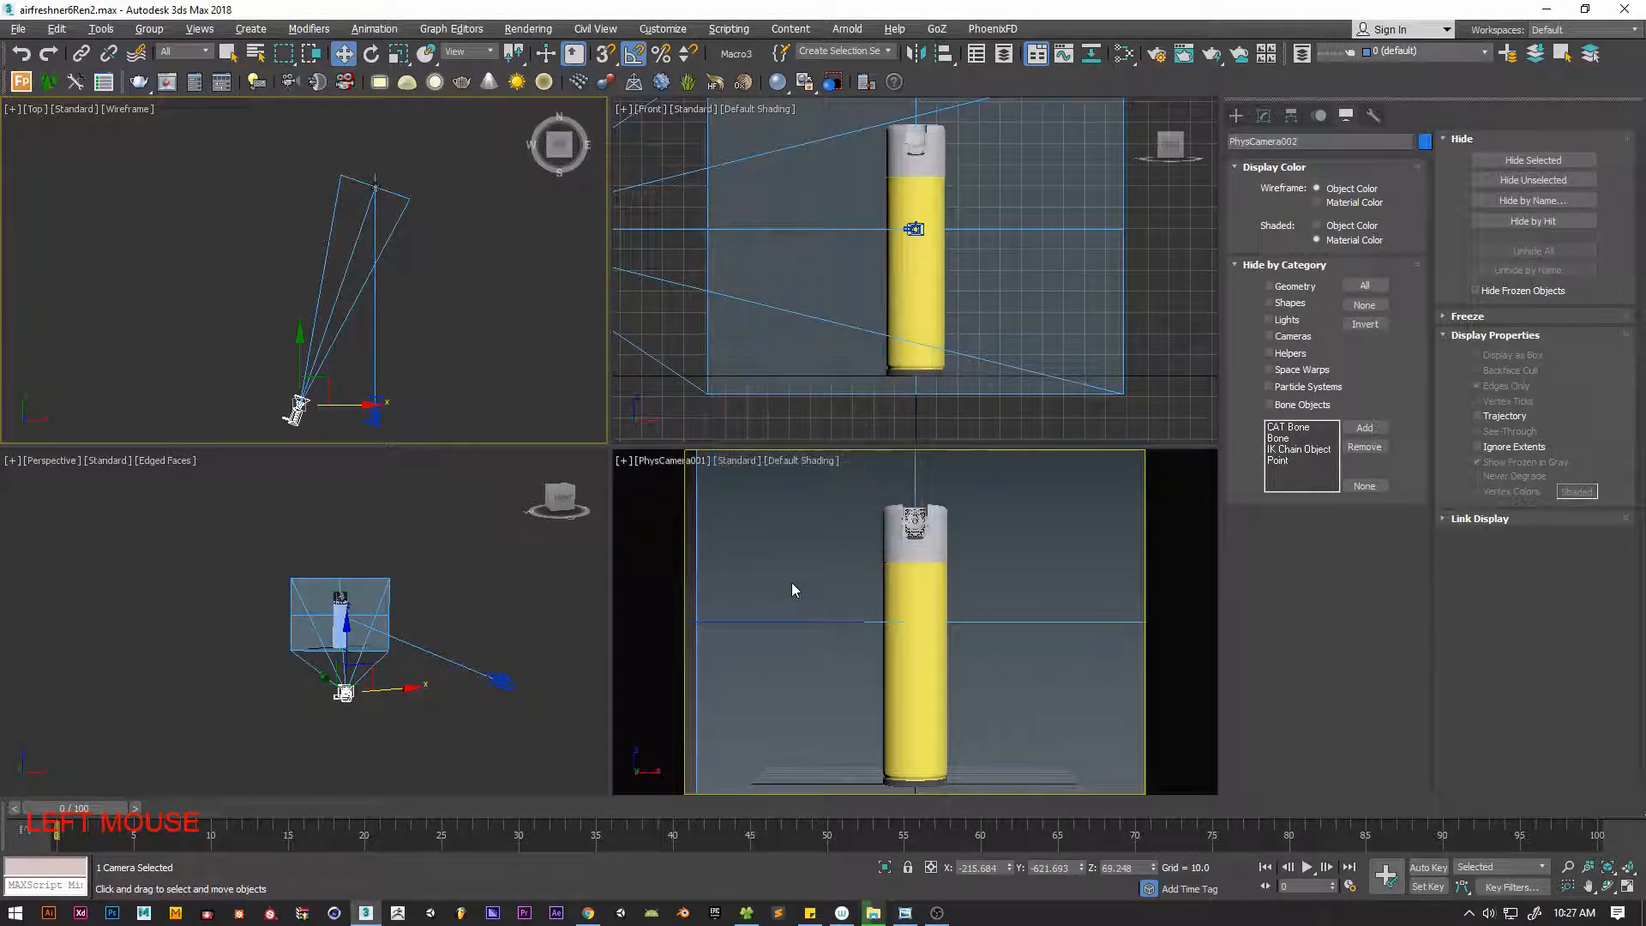
Select the copied camera and switch the camera viewport to look through it
{"action": "left_click", "coordinate": [791, 589]}
{"action": "left_click", "coordinate": [305, 417]}
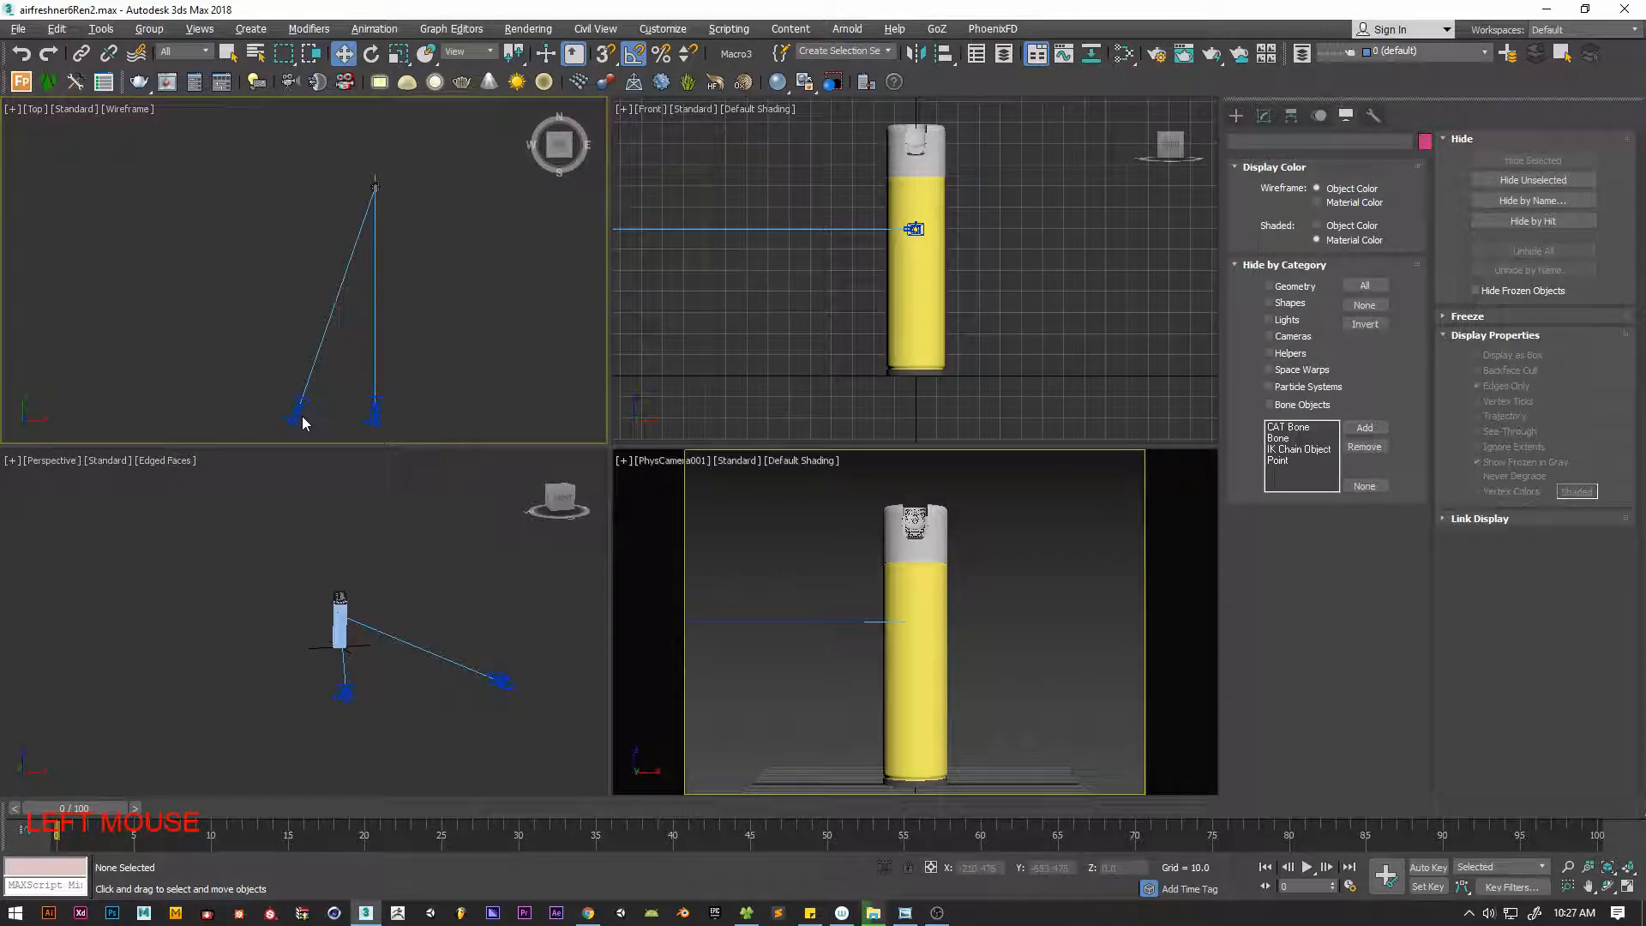
{"action": "left_click", "coordinate": [301, 414]}
{"action": "middle_click", "coordinate": [722, 530]}
{"action": "key", "text": "c"}
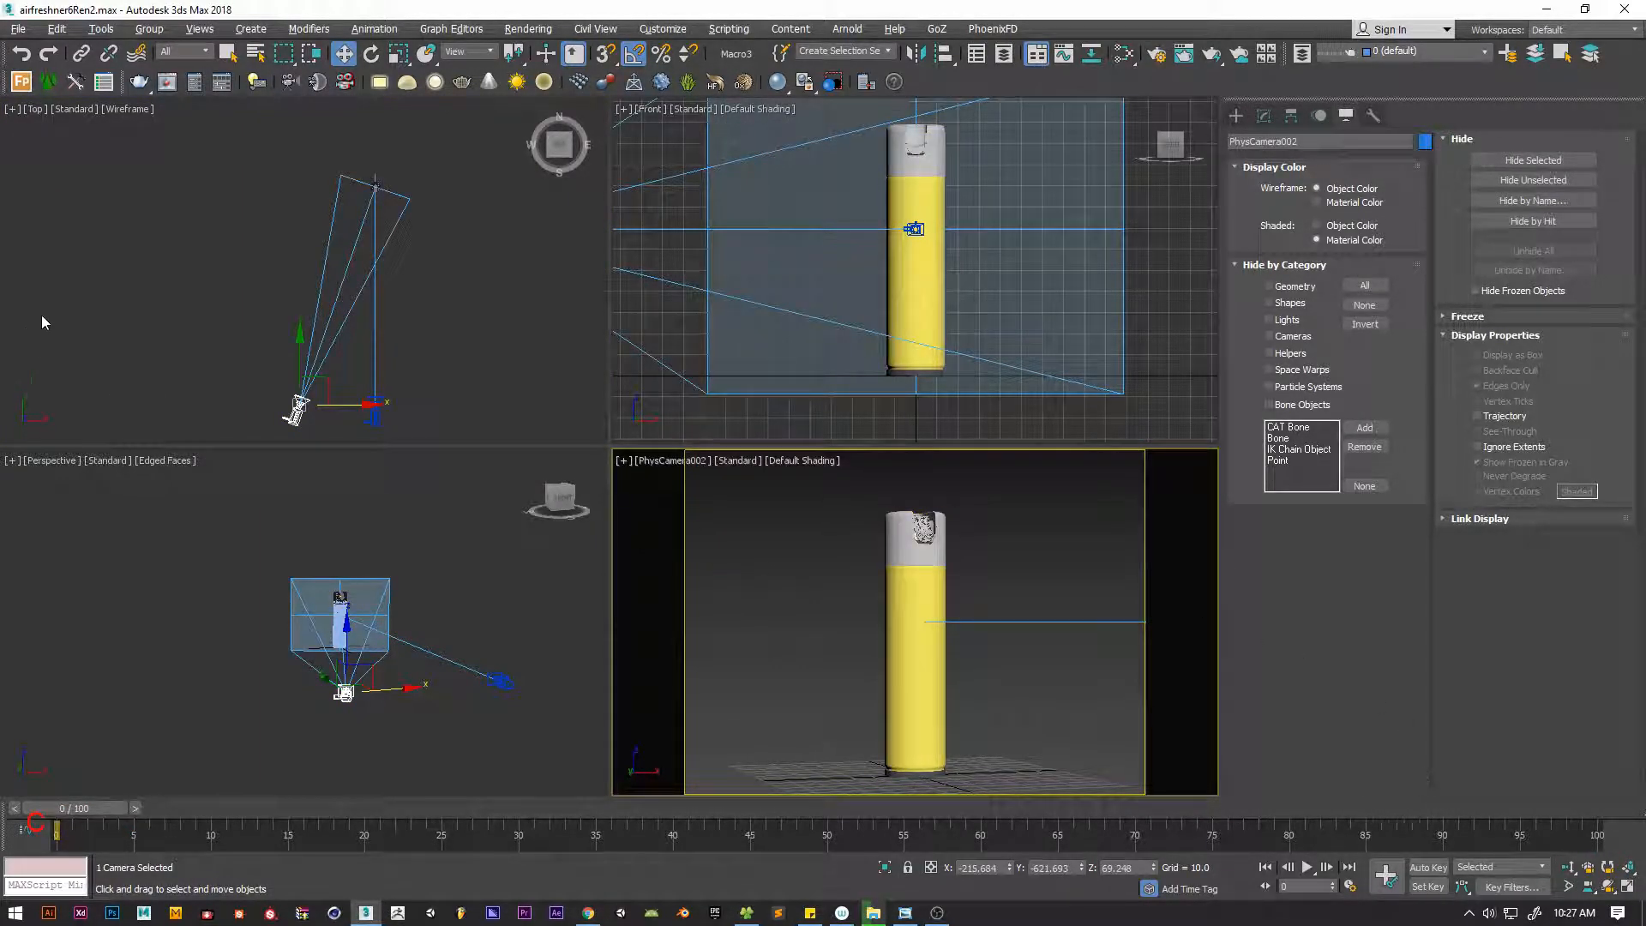
Raise the second camera well above the can in the Front view so it looks down on it
{"action": "scroll", "coordinate": [834, 361], "scroll_direction": "down", "scroll_amount": 6}
{"action": "left_click_drag", "start_coordinate": [752, 241], "coordinate": [753, 72]}
{"action": "middle_click_drag", "start_coordinate": [754, 77], "coordinate": [754, 163]}
Switch the move coordinate system to Local and bring the second camera closer to the can along its viewing axis
{"action": "middle_click_drag", "start_coordinate": [363, 731], "coordinate": [515, 711], "text": "alt"}
{"action": "left_click", "coordinate": [457, 57]}
{"action": "left_click", "coordinate": [456, 113]}
{"action": "middle_click_drag", "start_coordinate": [385, 543], "coordinate": [294, 558]}
{"action": "left_click_drag", "start_coordinate": [464, 556], "coordinate": [395, 582]}
{"action": "middle_click_drag", "start_coordinate": [760, 620], "coordinate": [753, 621]}
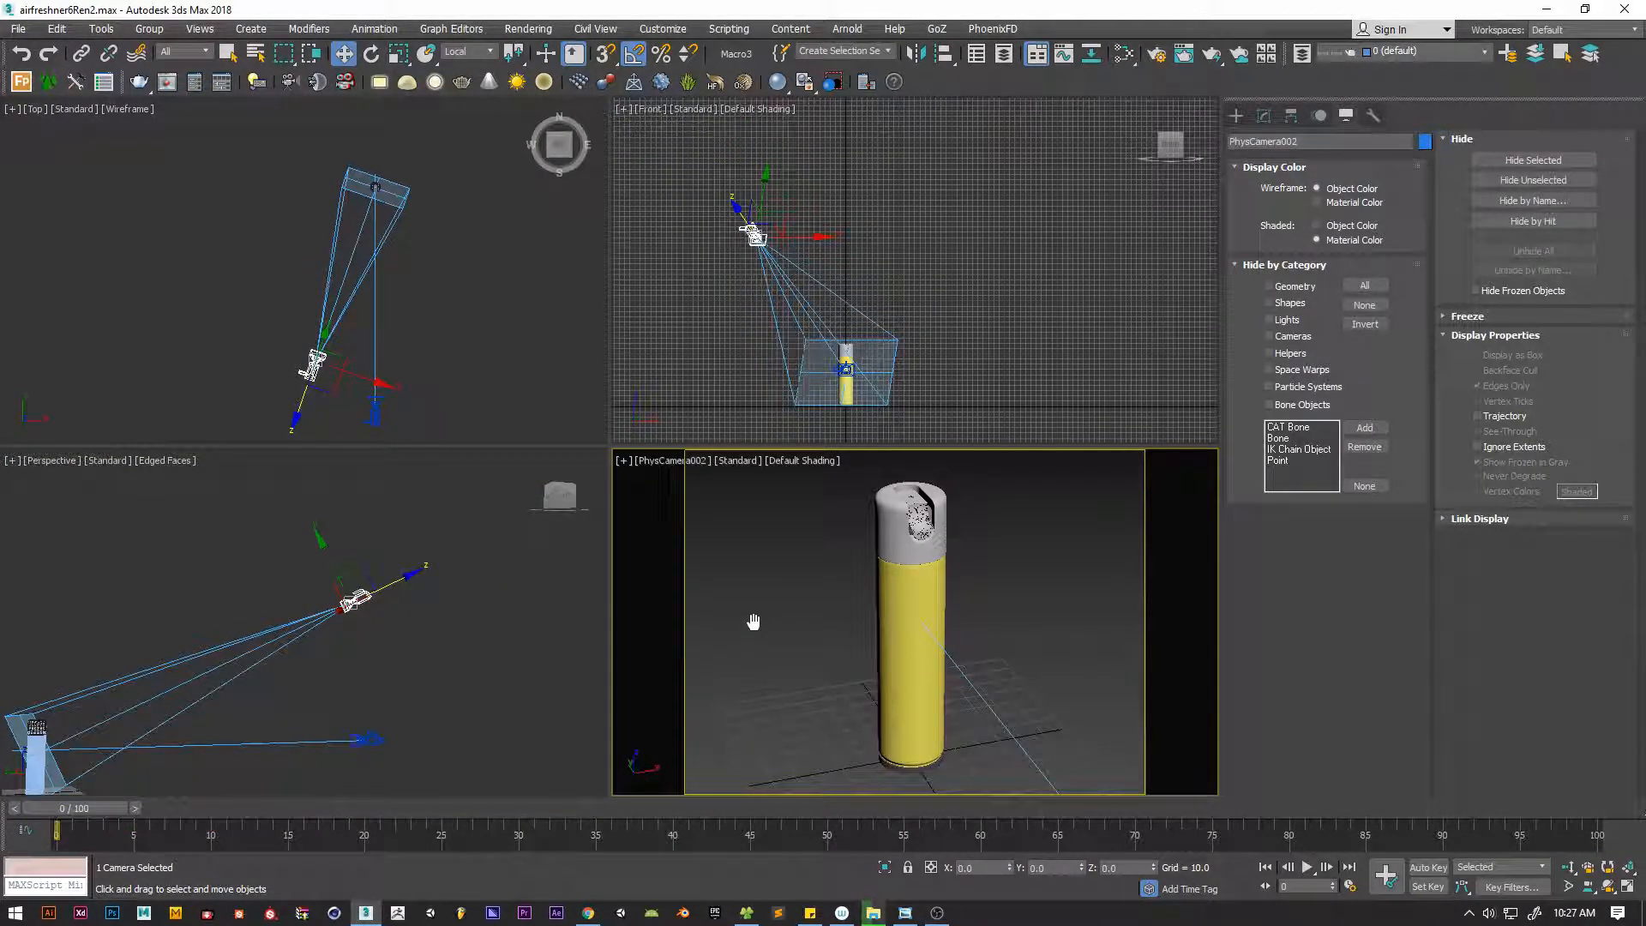
Raise the second camera slightly for a steeper view of the can and save the scene
{"action": "scroll", "coordinate": [458, 312], "scroll_direction": "up", "scroll_amount": 2}
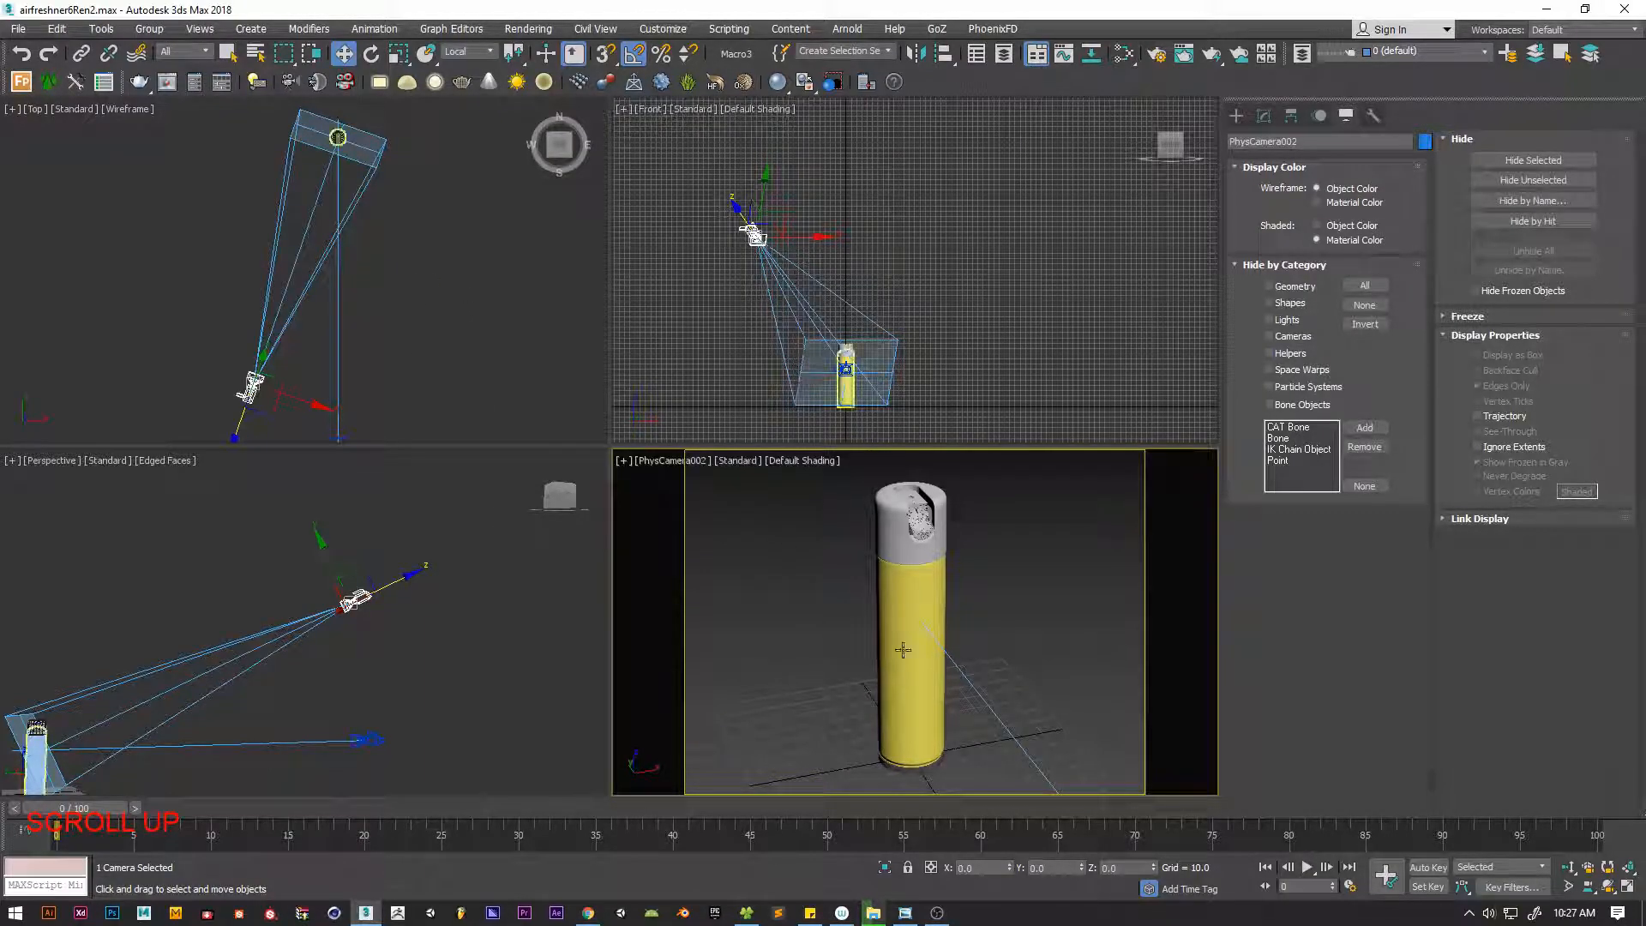
{"action": "middle_click_drag", "start_coordinate": [249, 438], "coordinate": [329, 346]}
{"action": "scroll", "coordinate": [329, 346], "scroll_direction": "down", "scroll_amount": 3}
{"action": "left_click", "coordinate": [328, 345]}
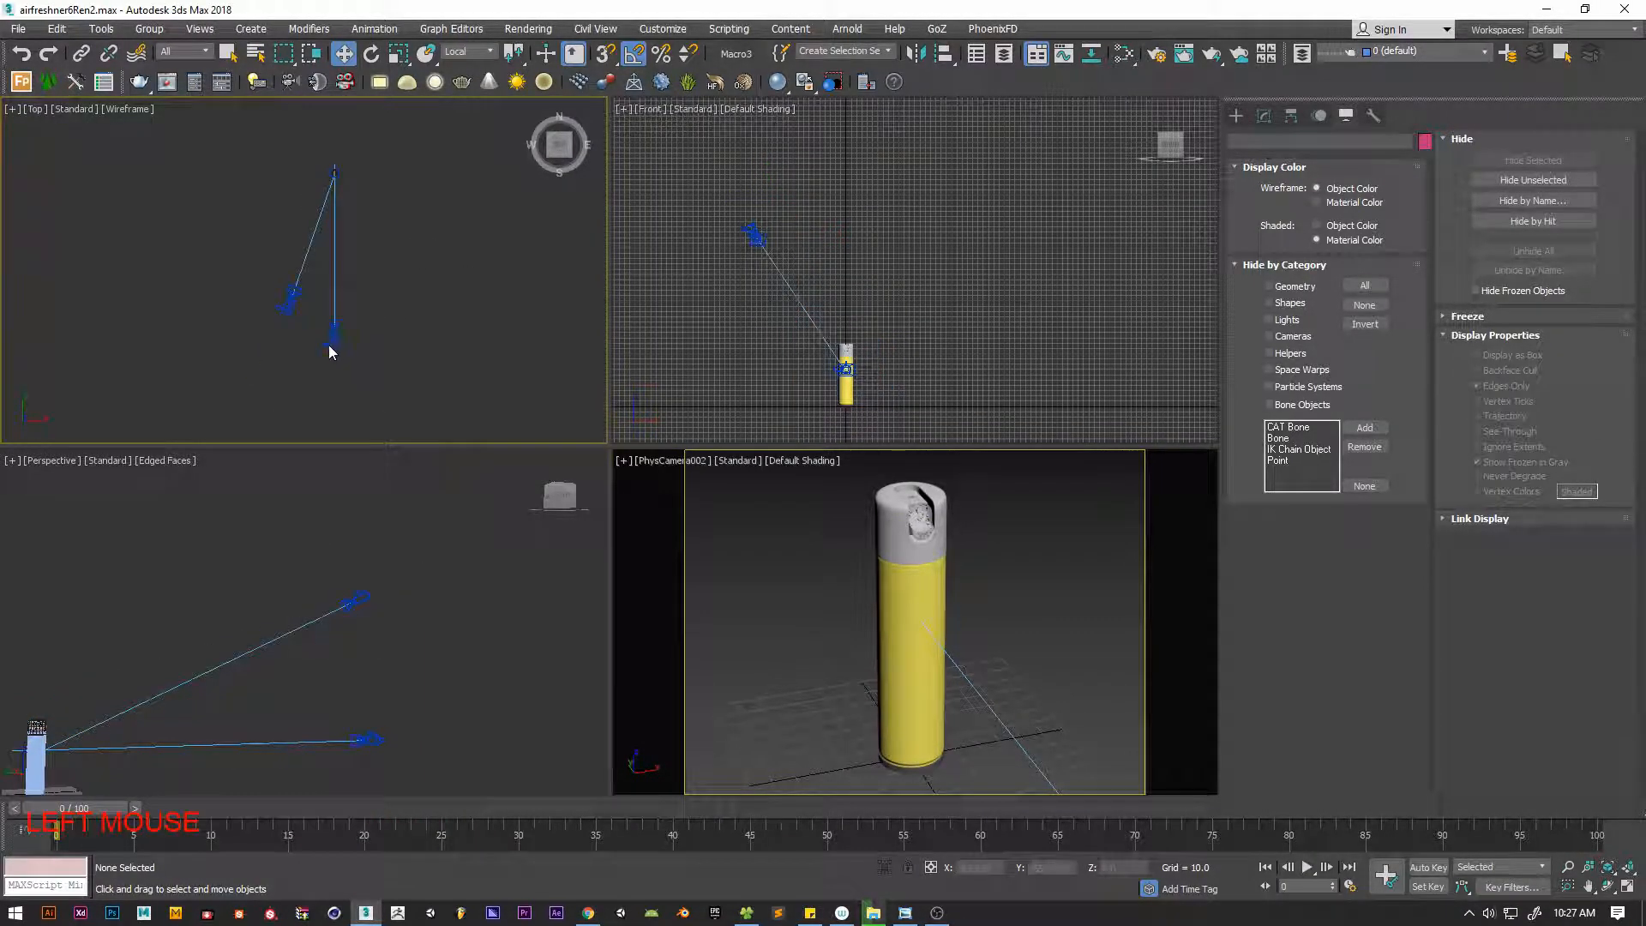
{"action": "left_click", "coordinate": [337, 340]}
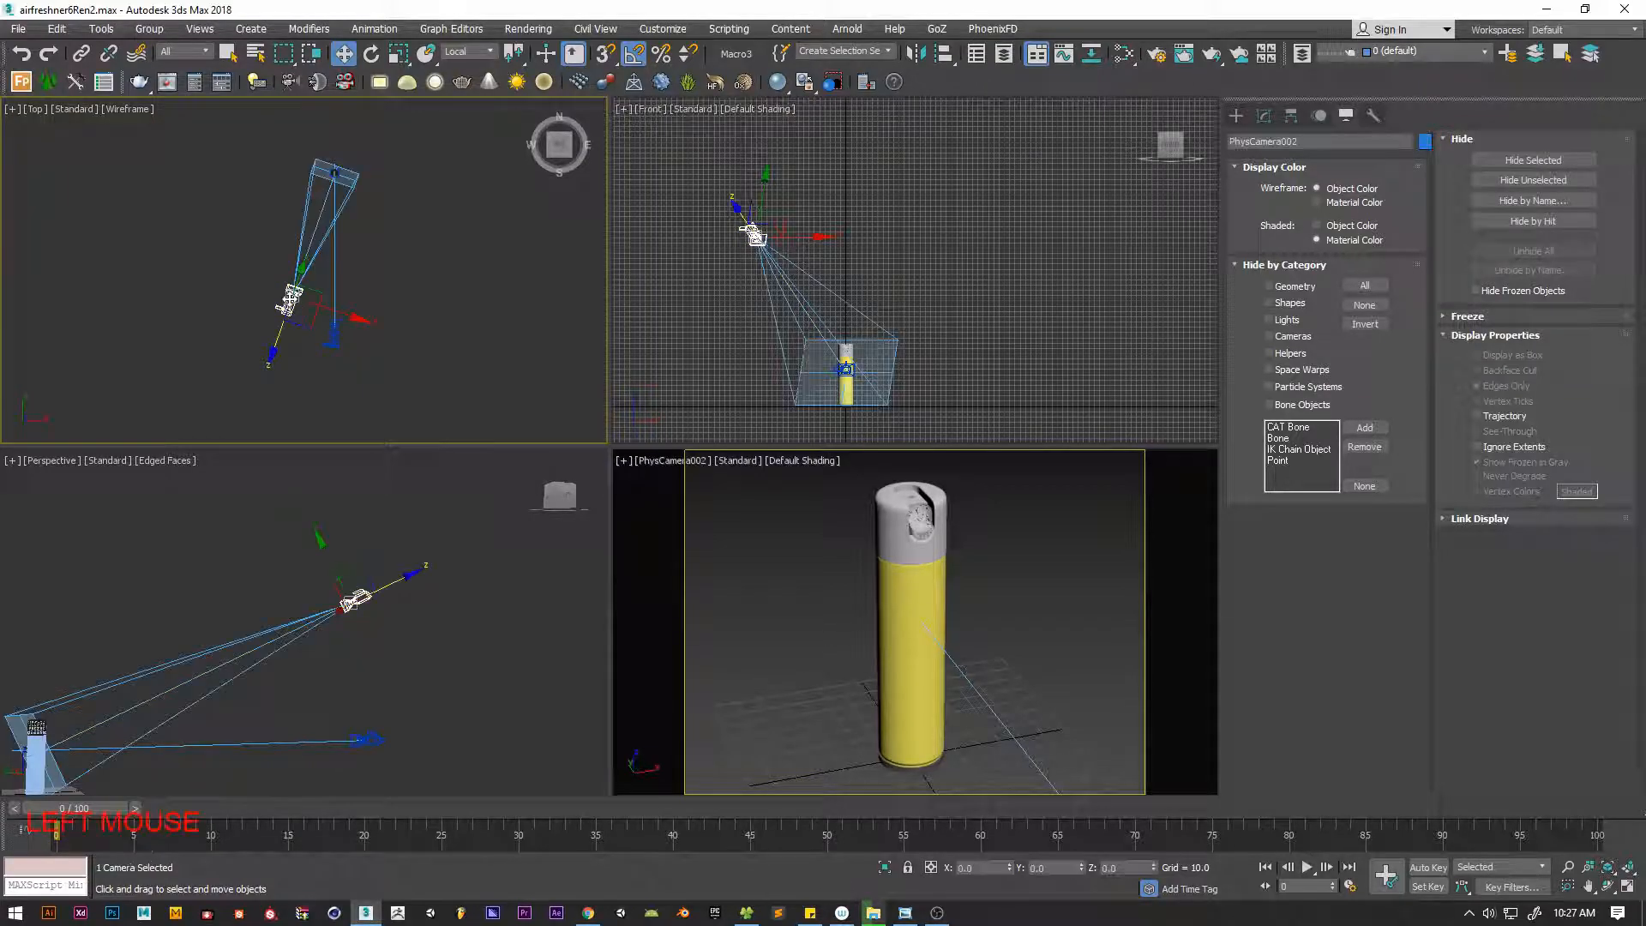
{"action": "scroll", "coordinate": [256, 654], "scroll_direction": "down", "scroll_amount": 2}
{"action": "left_click_drag", "start_coordinate": [273, 610], "coordinate": [240, 580]}
{"action": "left_click", "coordinate": [883, 700]}
{"action": "key", "text": "ctrl+s"}
Select both physical cameras and their targets, and lock their Move, Rotate and Scale transforms on X, Y and Z
{"action": "scroll", "coordinate": [271, 254], "scroll_direction": "up", "scroll_amount": 2}
{"action": "left_click", "coordinate": [187, 326]}
{"action": "key", "text": "h"}
{"action": "left_click", "coordinate": [137, 122]}
{"action": "left_click", "coordinate": [135, 167], "text": "shift"}
{"action": "left_click", "coordinate": [284, 478]}
{"action": "left_click", "coordinate": [1320, 118]}
{"action": "left_click", "coordinate": [1348, 120]}
{"action": "left_click", "coordinate": [1373, 119]}
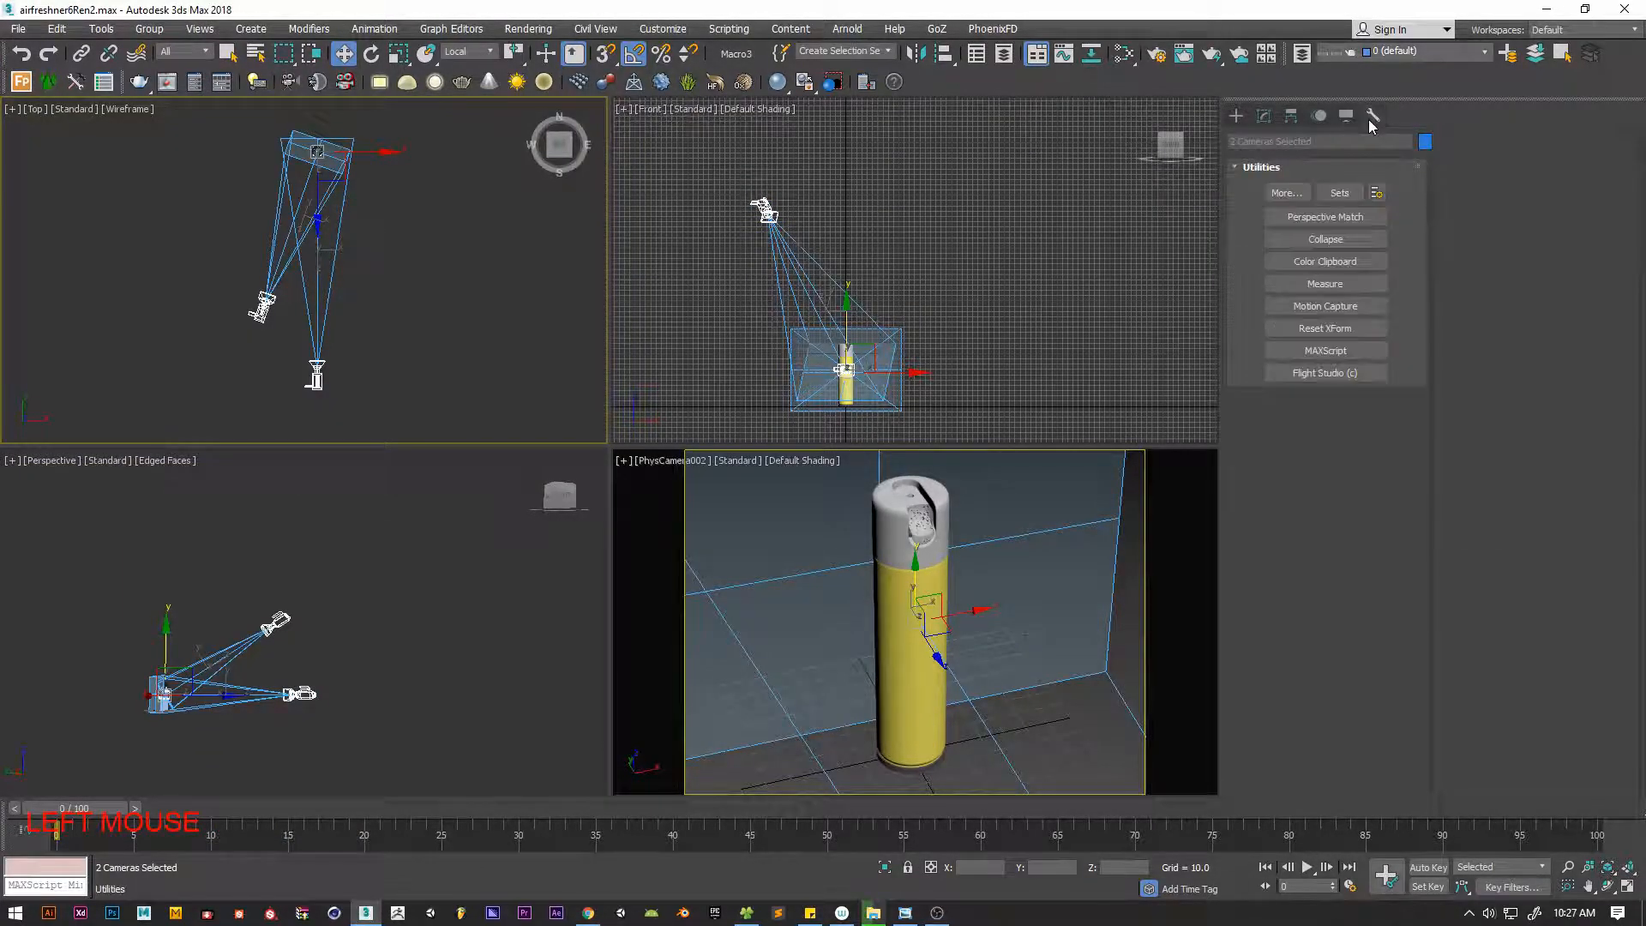
{"action": "left_click", "coordinate": [1290, 117]}
{"action": "left_click", "coordinate": [1402, 168]}
{"action": "left_click", "coordinate": [1283, 232]}
{"action": "left_click", "coordinate": [1317, 232]}
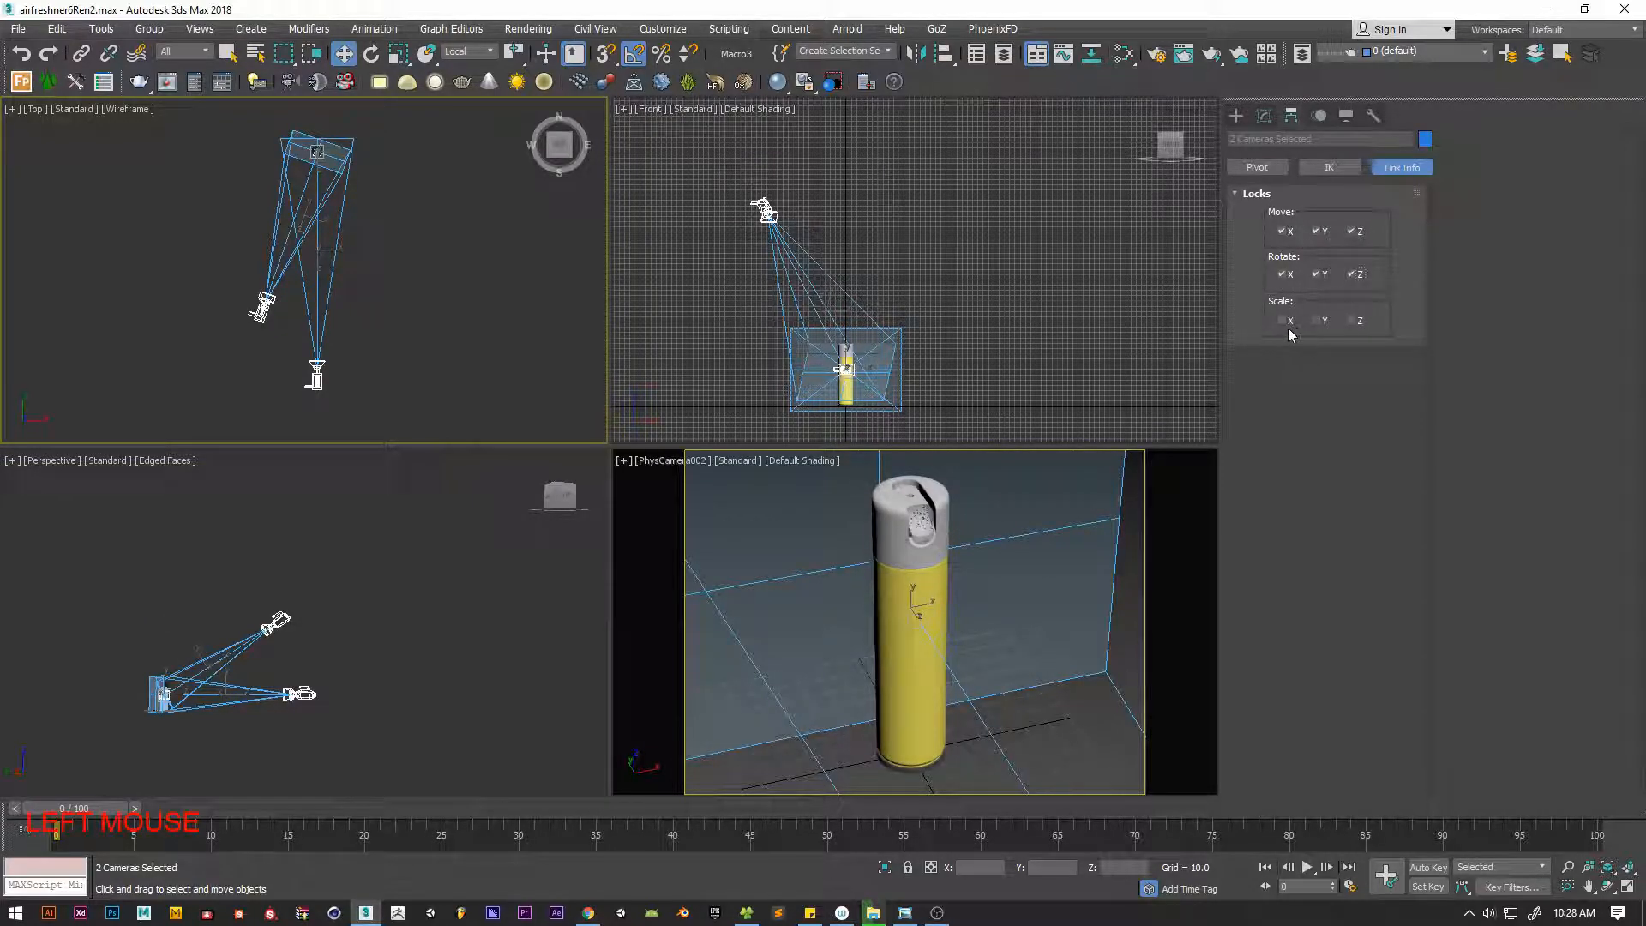
Try to orbit the locked camera view, and reselect both cameras with their targets to check the transform locks
{"action": "left_click", "coordinate": [443, 311]}
{"action": "middle_click_drag", "start_coordinate": [945, 696], "coordinate": [1066, 477], "text": "alt"}
{"action": "left_click", "coordinate": [759, 543]}
{"action": "scroll", "coordinate": [277, 262], "scroll_direction": "up", "scroll_amount": 4}
{"action": "middle_click_drag", "start_coordinate": [386, 176], "coordinate": [403, 247]}
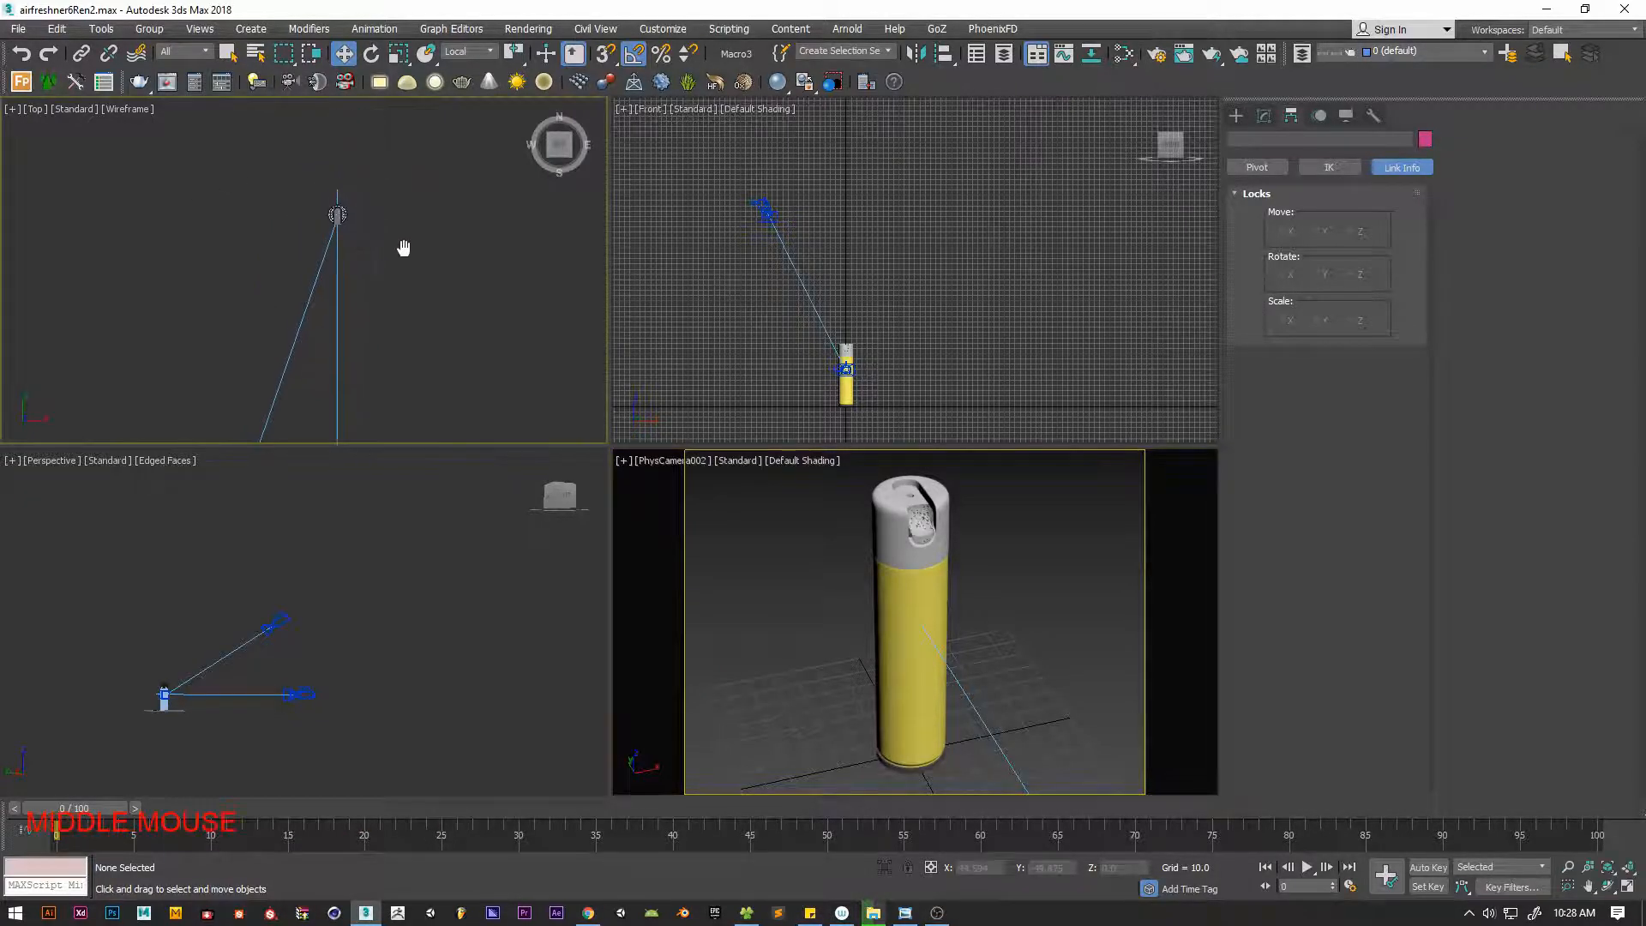
{"action": "scroll", "coordinate": [352, 284], "scroll_direction": "down", "scroll_amount": 2}
{"action": "key", "text": "h"}
{"action": "left_click", "coordinate": [102, 121]}
{"action": "left_click", "coordinate": [114, 168], "text": "shift"}
{"action": "left_click", "coordinate": [283, 478]}
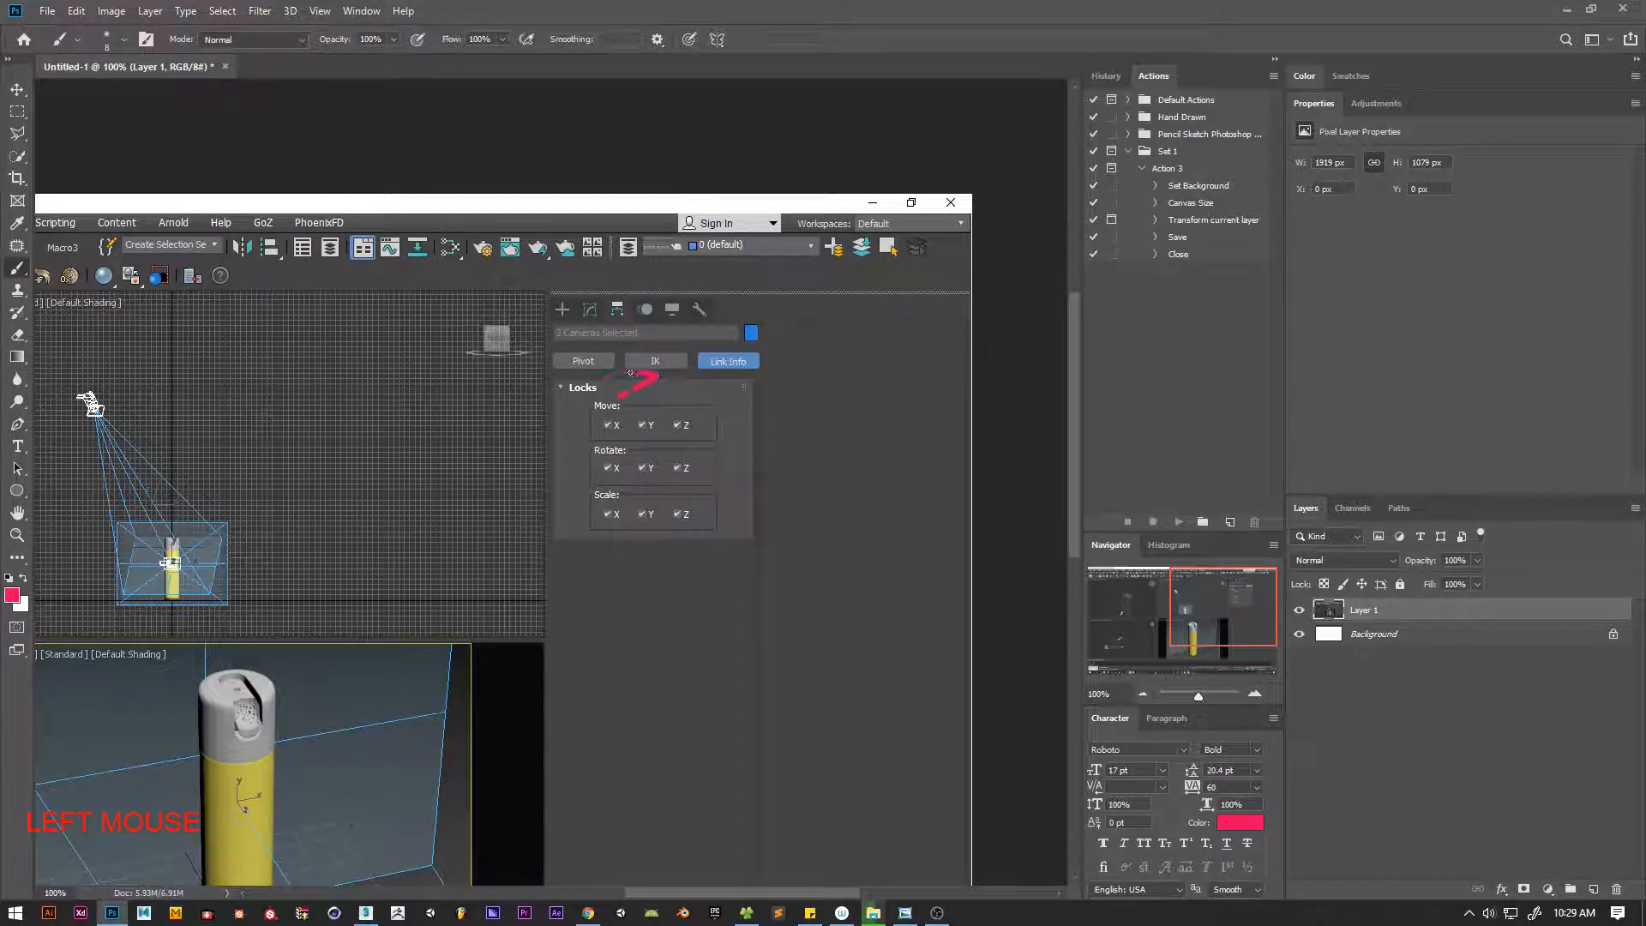
In Photoshop, circle the Locks settings on the screenshot in pink and handwrite "This will lock the camera position" with an arrow to it
{"action": "left_click_drag", "start_coordinate": [631, 373], "coordinate": [540, 504]}
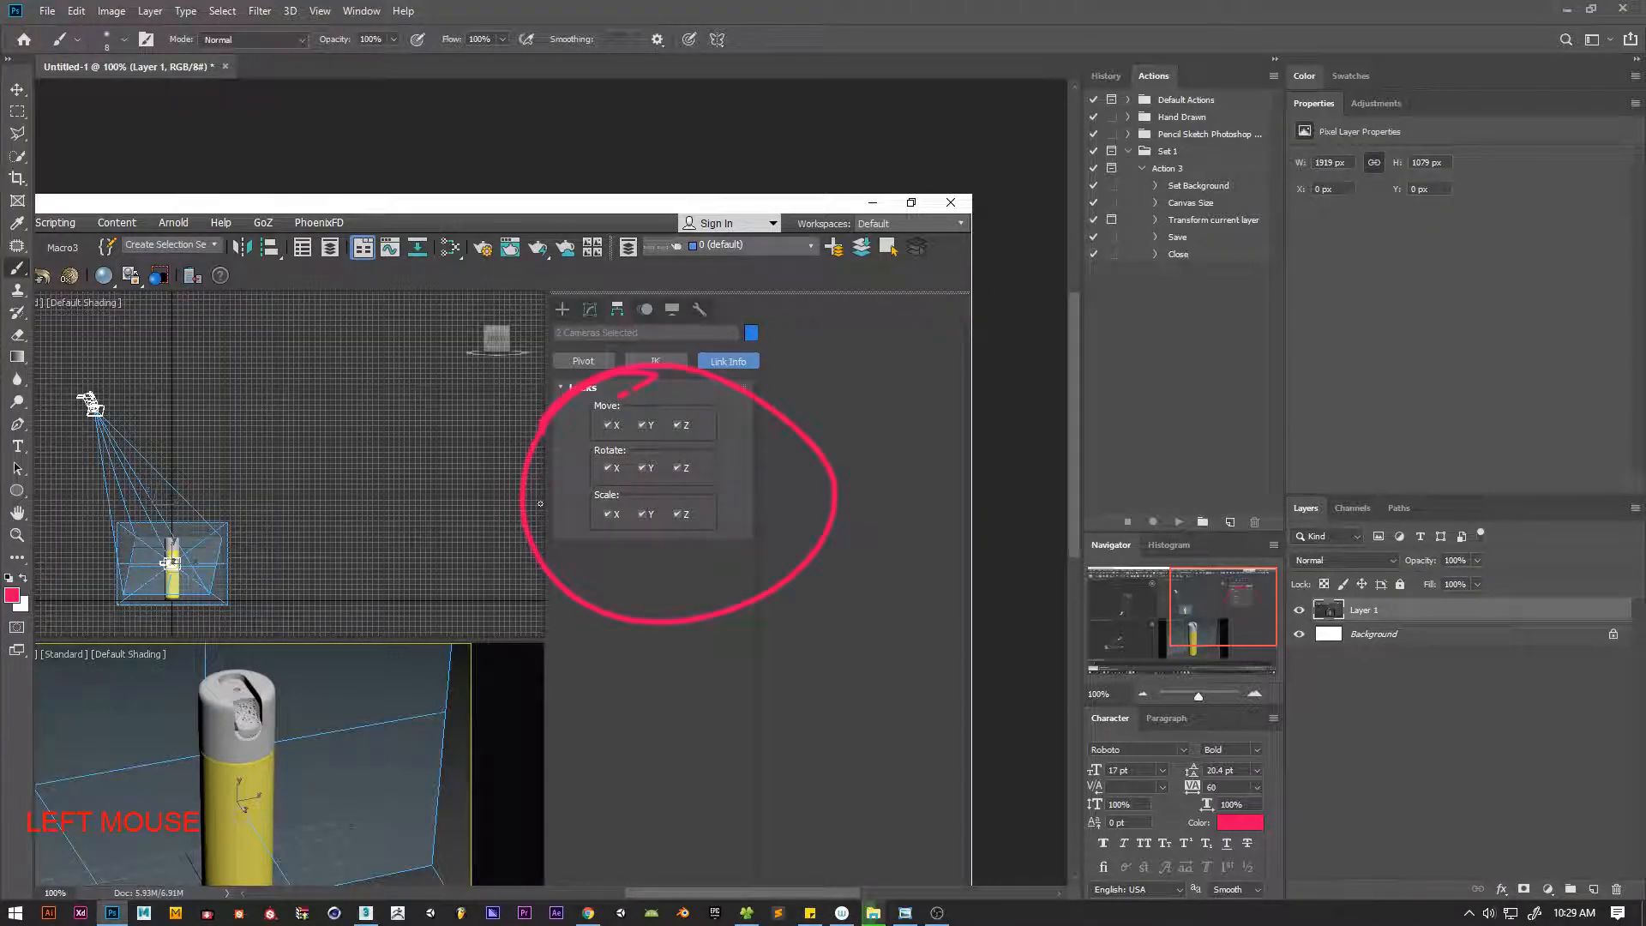
{"action": "left_click_drag", "start_coordinate": [352, 377], "coordinate": [456, 394]}
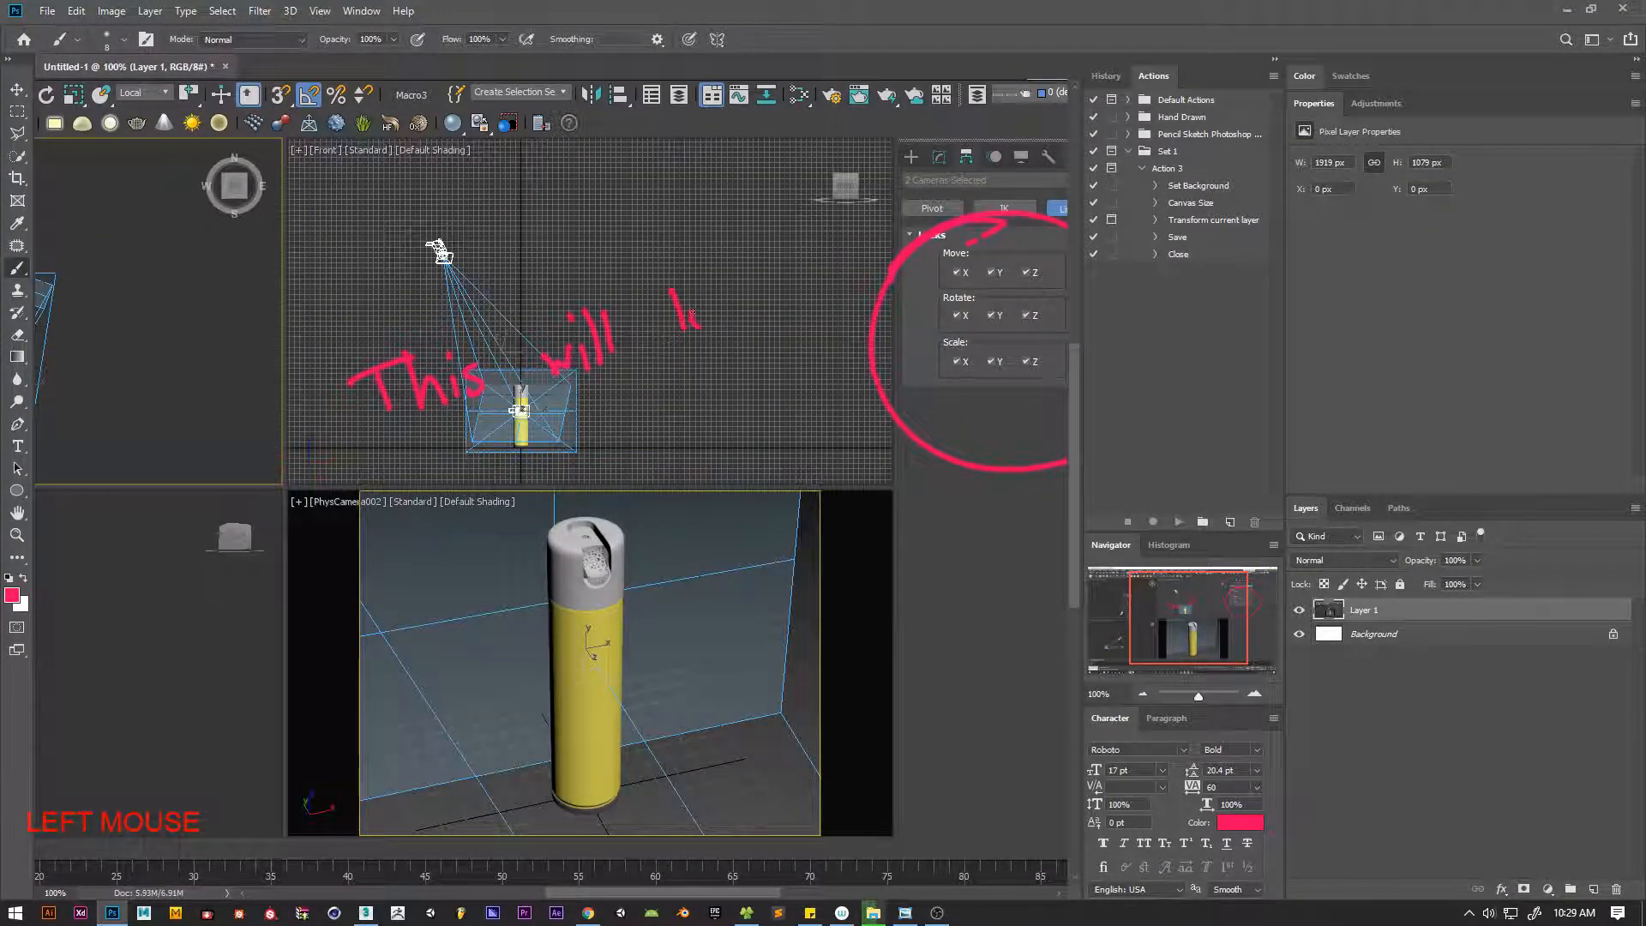
{"action": "left_click_drag", "start_coordinate": [677, 296], "coordinate": [792, 283]}
{"action": "mouse_move", "coordinate": [428, 480]}
{"action": "left_mouse_down"}
{"action": "mouse_move", "coordinate": [540, 476]}
{"action": "mouse_move", "coordinate": [835, 390]}
{"action": "left_mouse_up"}
{"action": "mouse_move", "coordinate": [536, 622]}
{"action": "left_mouse_down"}
{"action": "mouse_move", "coordinate": [546, 580]}
{"action": "mouse_move", "coordinate": [593, 600]}
{"action": "left_mouse_up"}
{"action": "left_click_drag", "start_coordinate": [626, 553], "coordinate": [609, 587]}
{"action": "left_click_drag", "start_coordinate": [660, 523], "coordinate": [668, 548]}
{"action": "mouse_move", "coordinate": [681, 497]}
{"action": "left_mouse_down"}
{"action": "mouse_move", "coordinate": [733, 524]}
{"action": "mouse_move", "coordinate": [787, 490]}
{"action": "left_mouse_up"}
{"action": "mouse_move", "coordinate": [891, 399]}
{"action": "left_mouse_down"}
{"action": "mouse_move", "coordinate": [830, 484]}
{"action": "mouse_move", "coordinate": [864, 469]}
{"action": "left_mouse_up"}
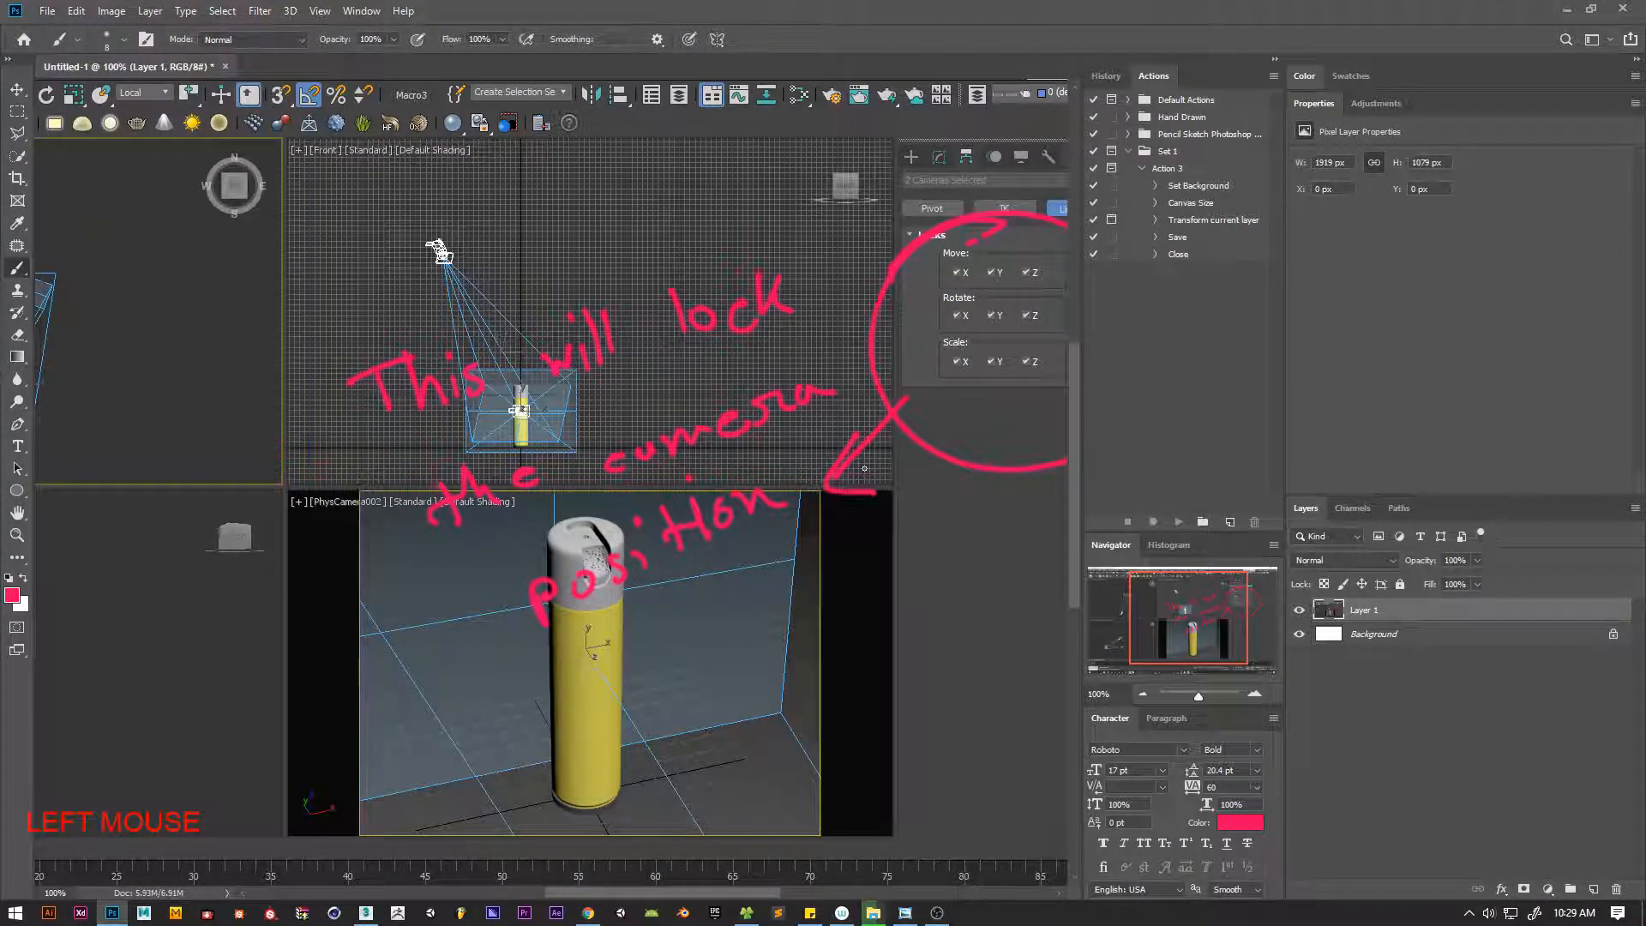
Return to 3ds Max and save the scene
{"action": "key", "text": "ctrl+s"}
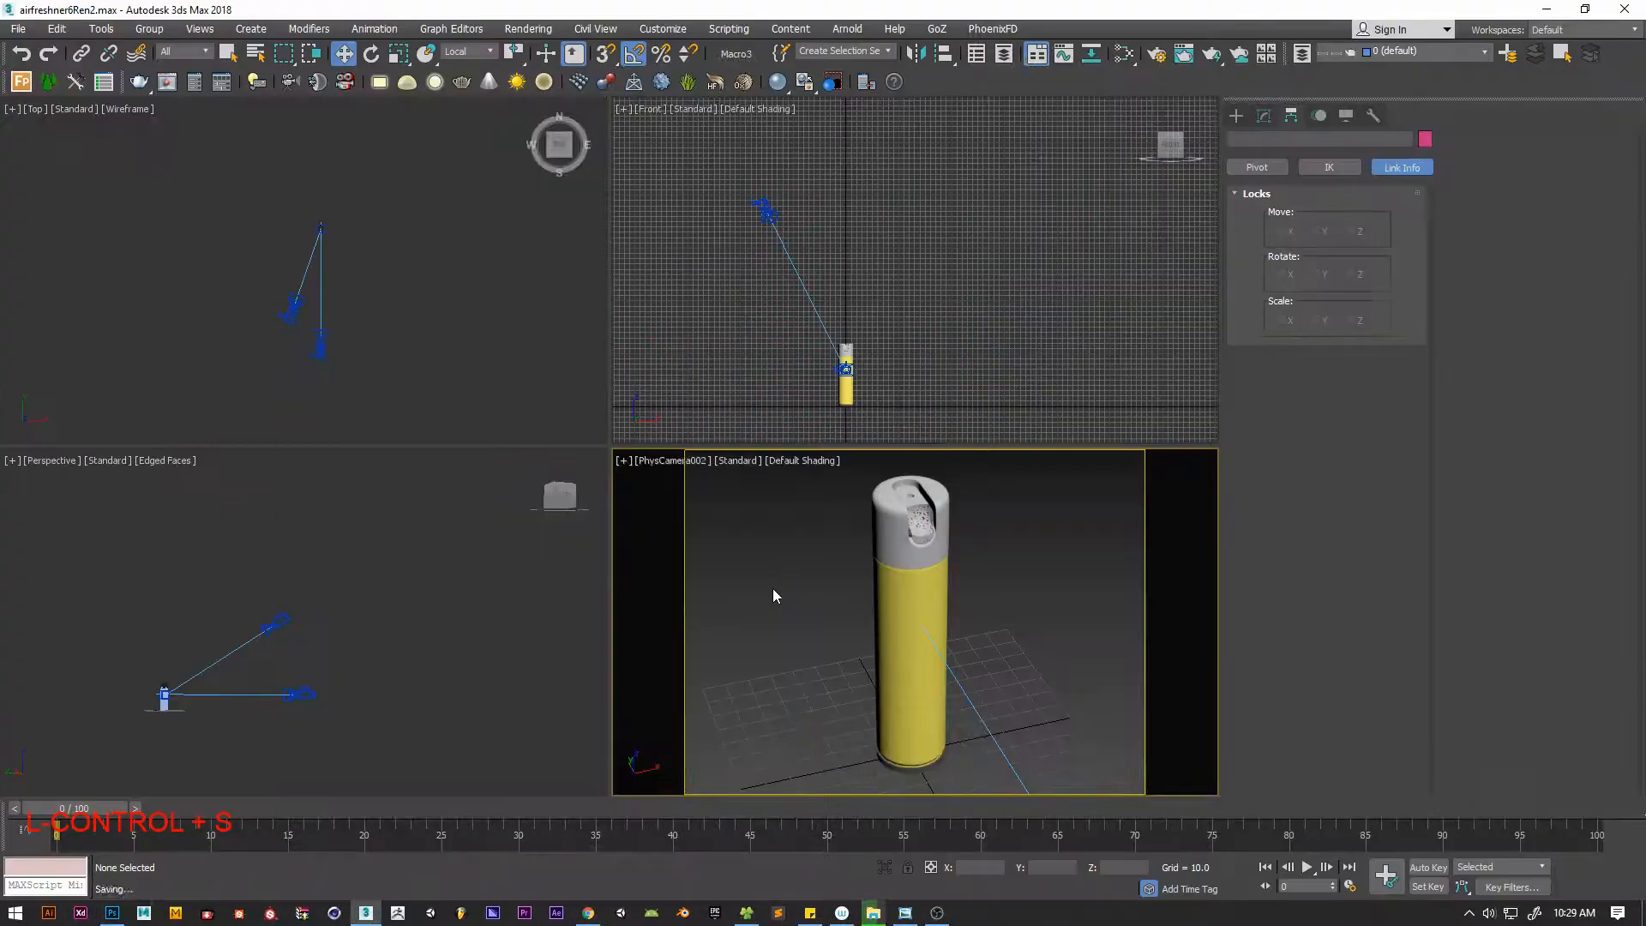
{"action": "left_click", "coordinate": [770, 577]}
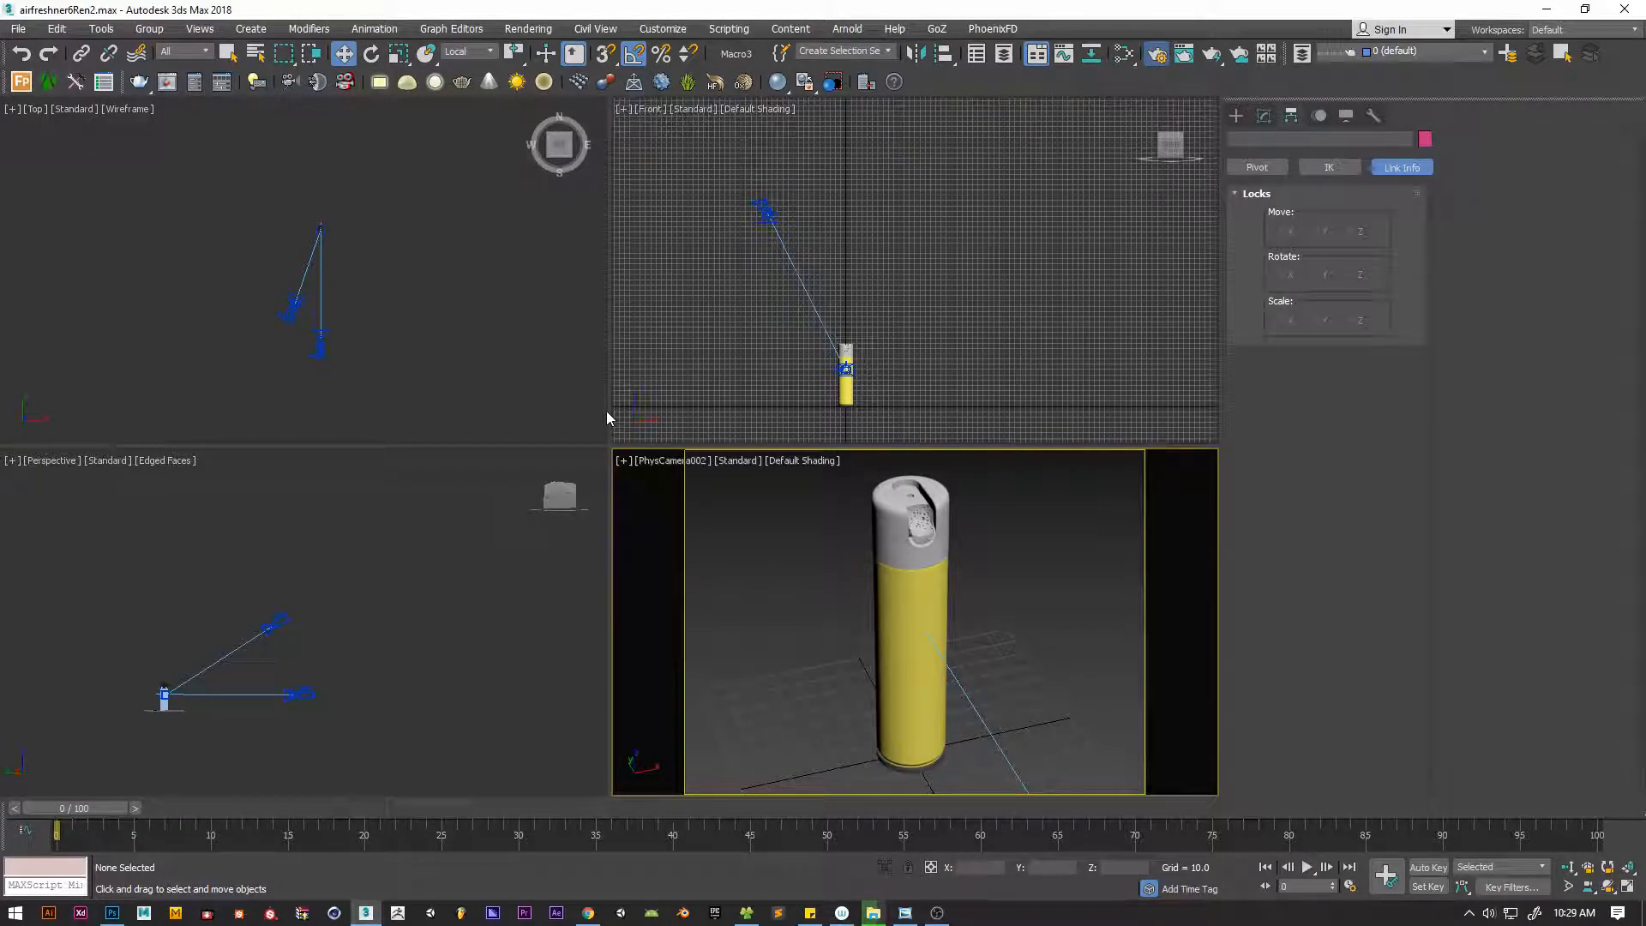
Review the V-Ray image sampler and the GI engine settings in Render Setup, and close it
{"action": "key", "text": "F10"}
{"action": "left_click_drag", "start_coordinate": [763, 650], "coordinate": [502, 252]}
{"action": "left_click", "coordinate": [449, 380]}
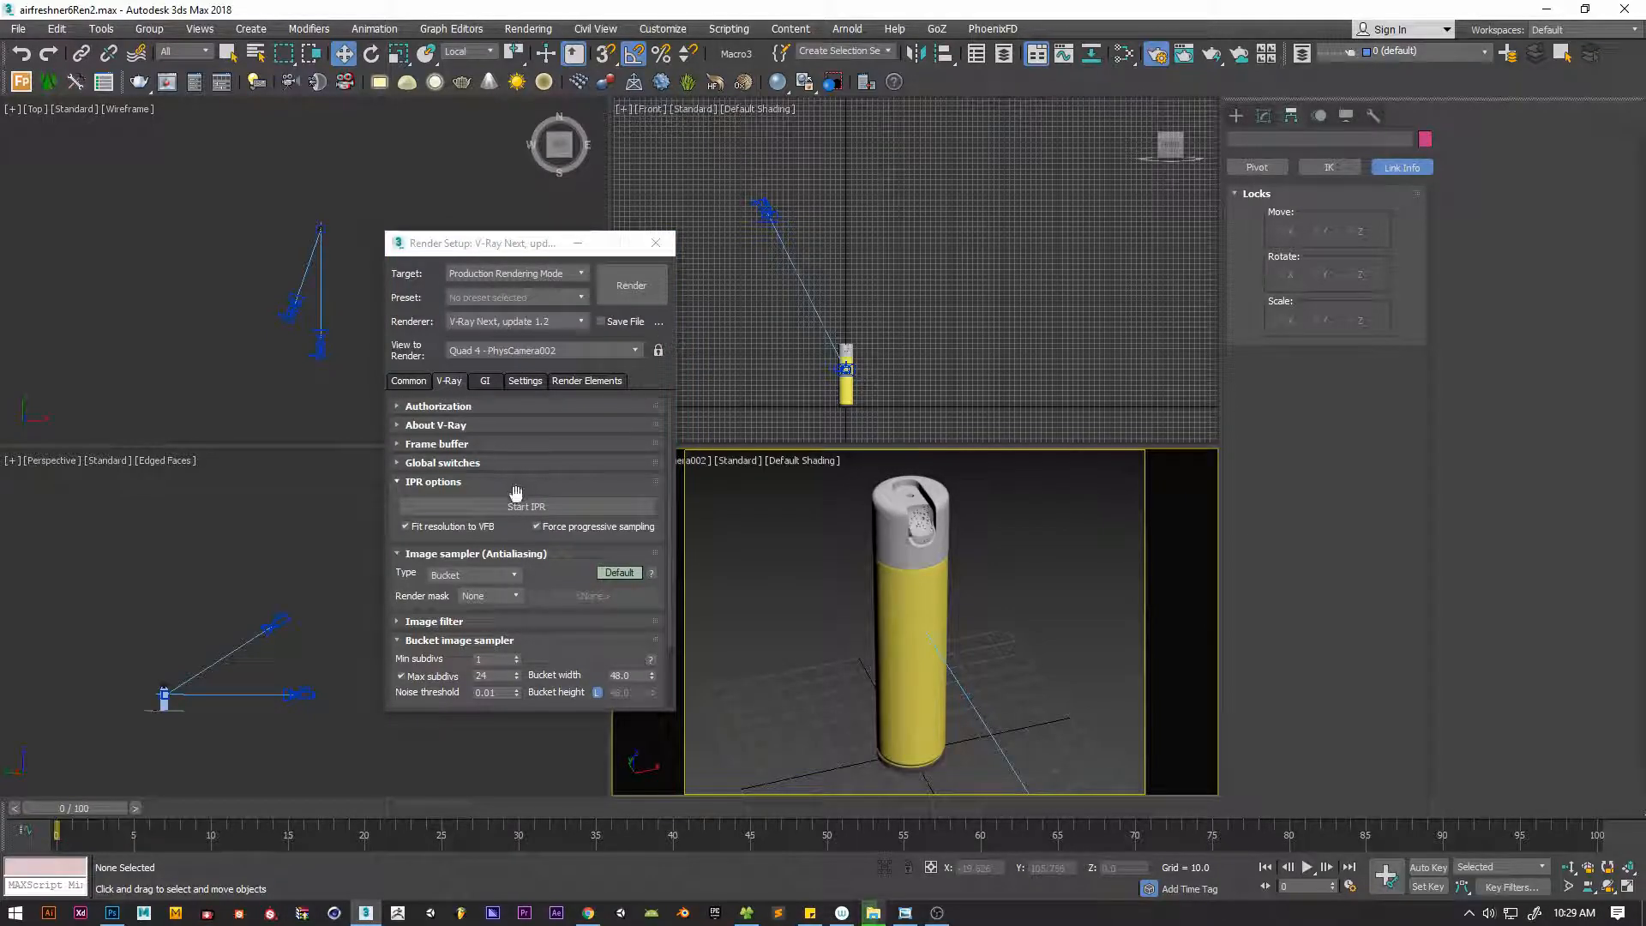
{"action": "left_click_drag", "start_coordinate": [564, 657], "coordinate": [551, 539]}
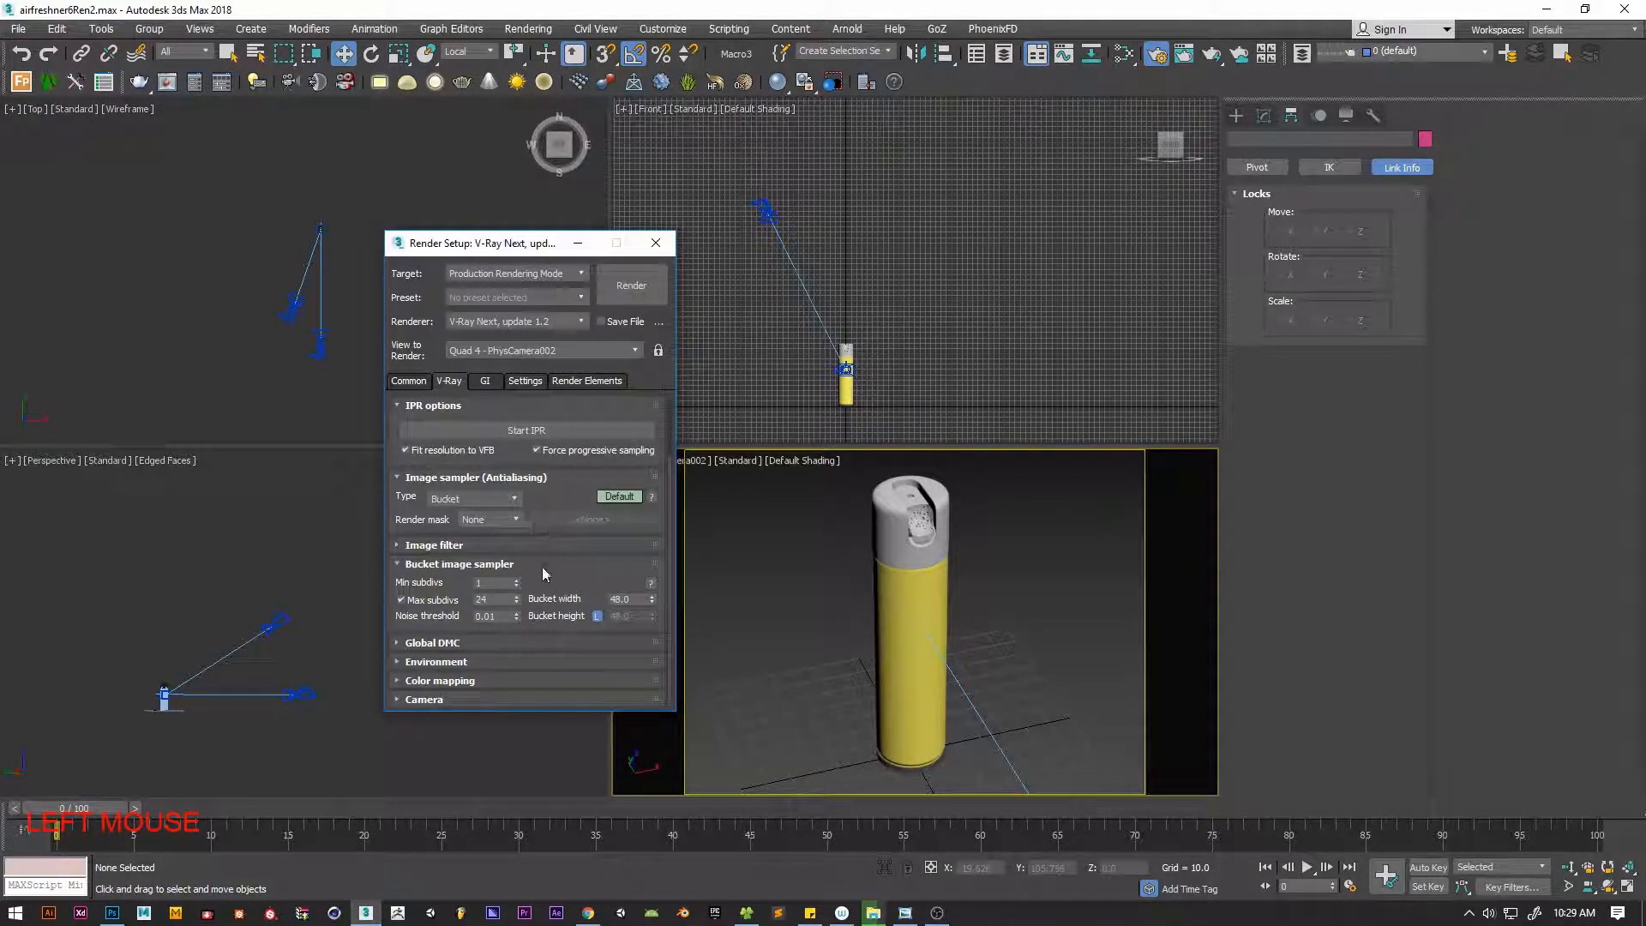
{"action": "left_click", "coordinate": [482, 383]}
{"action": "left_click", "coordinate": [450, 494]}
{"action": "left_click", "coordinate": [450, 495]}
{"action": "left_click", "coordinate": [459, 513]}
{"action": "left_click", "coordinate": [461, 513]}
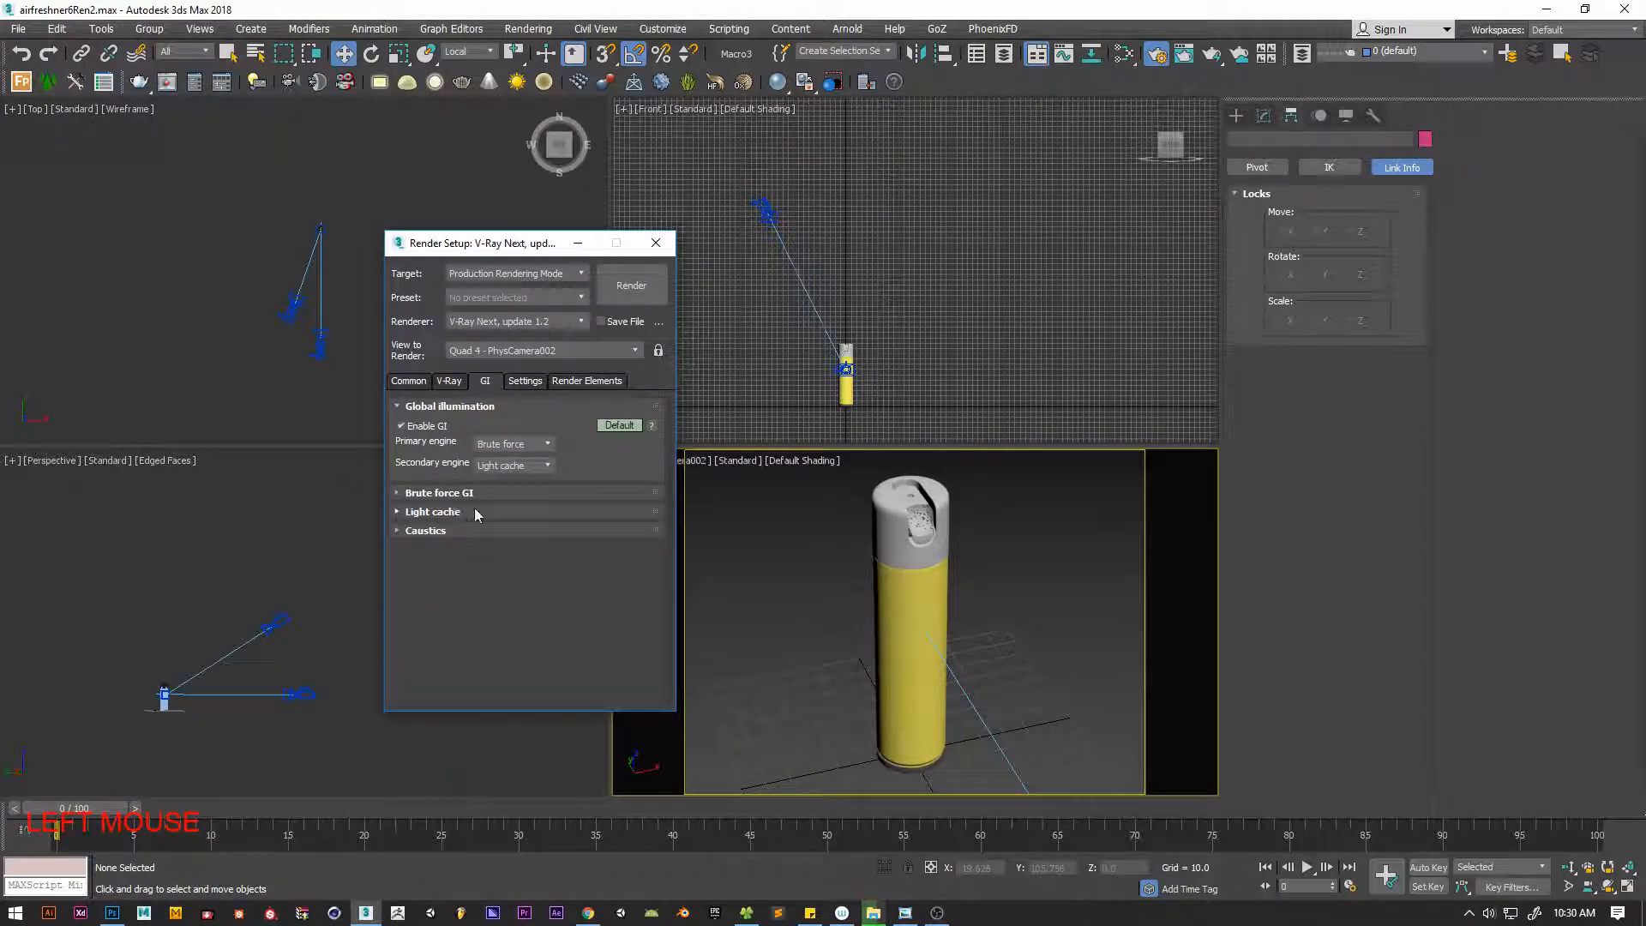
{"action": "left_click", "coordinate": [656, 242]}
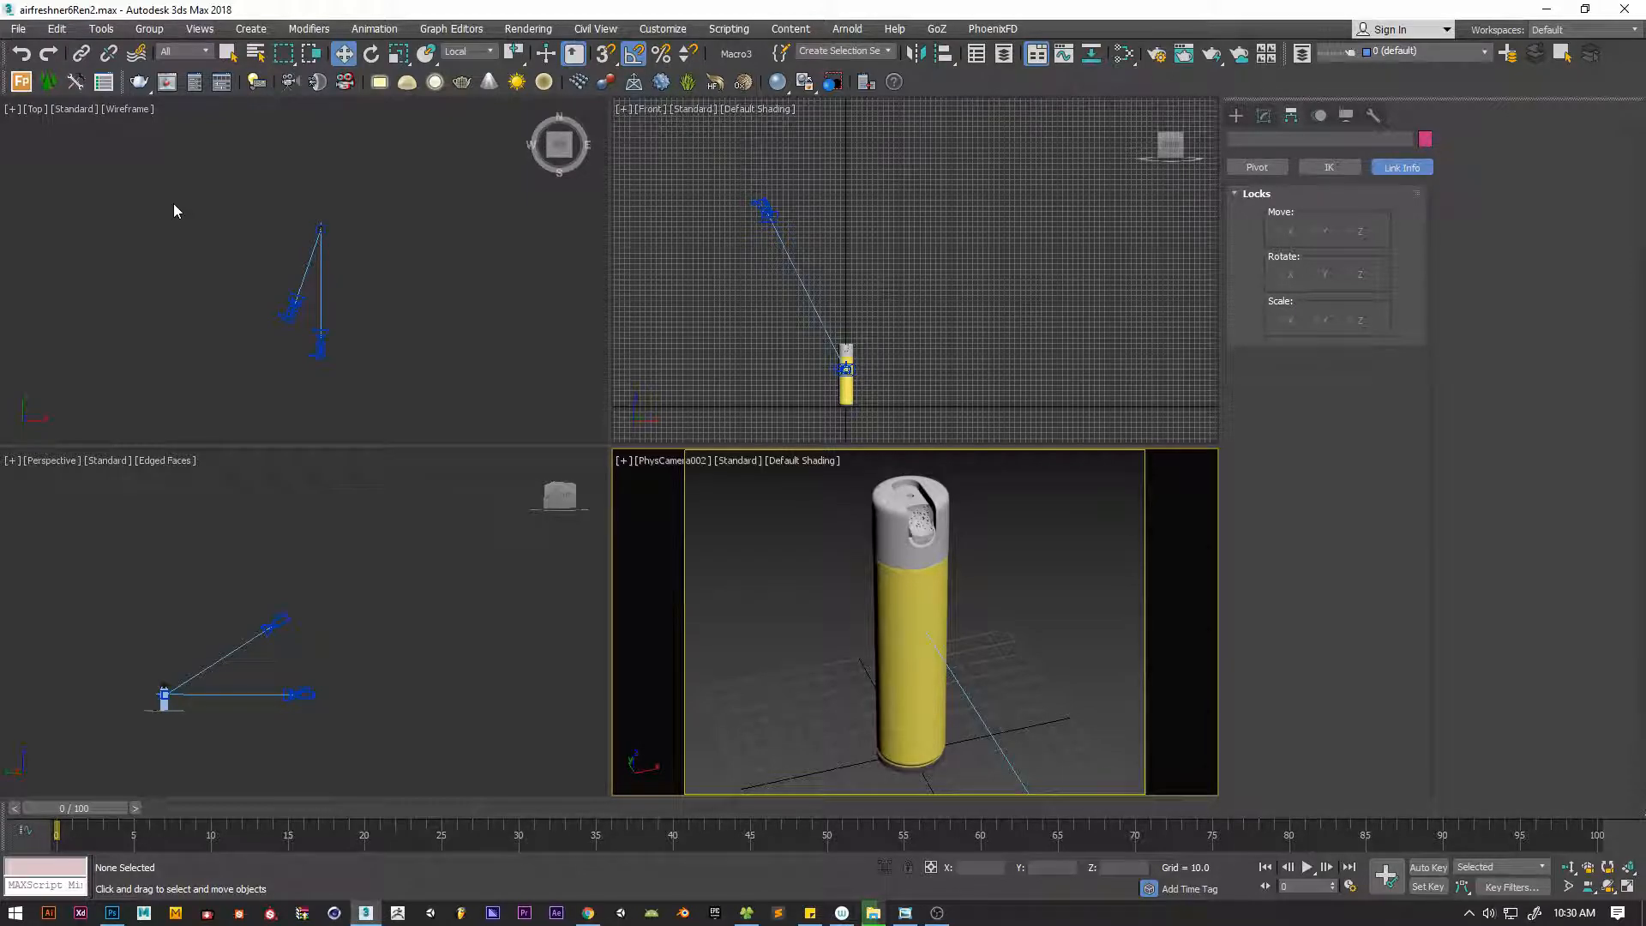
Select the can and both cameras together and open the HDR Light Studio Connection window
{"action": "left_click_drag", "start_coordinate": [173, 204], "coordinate": [420, 469]}
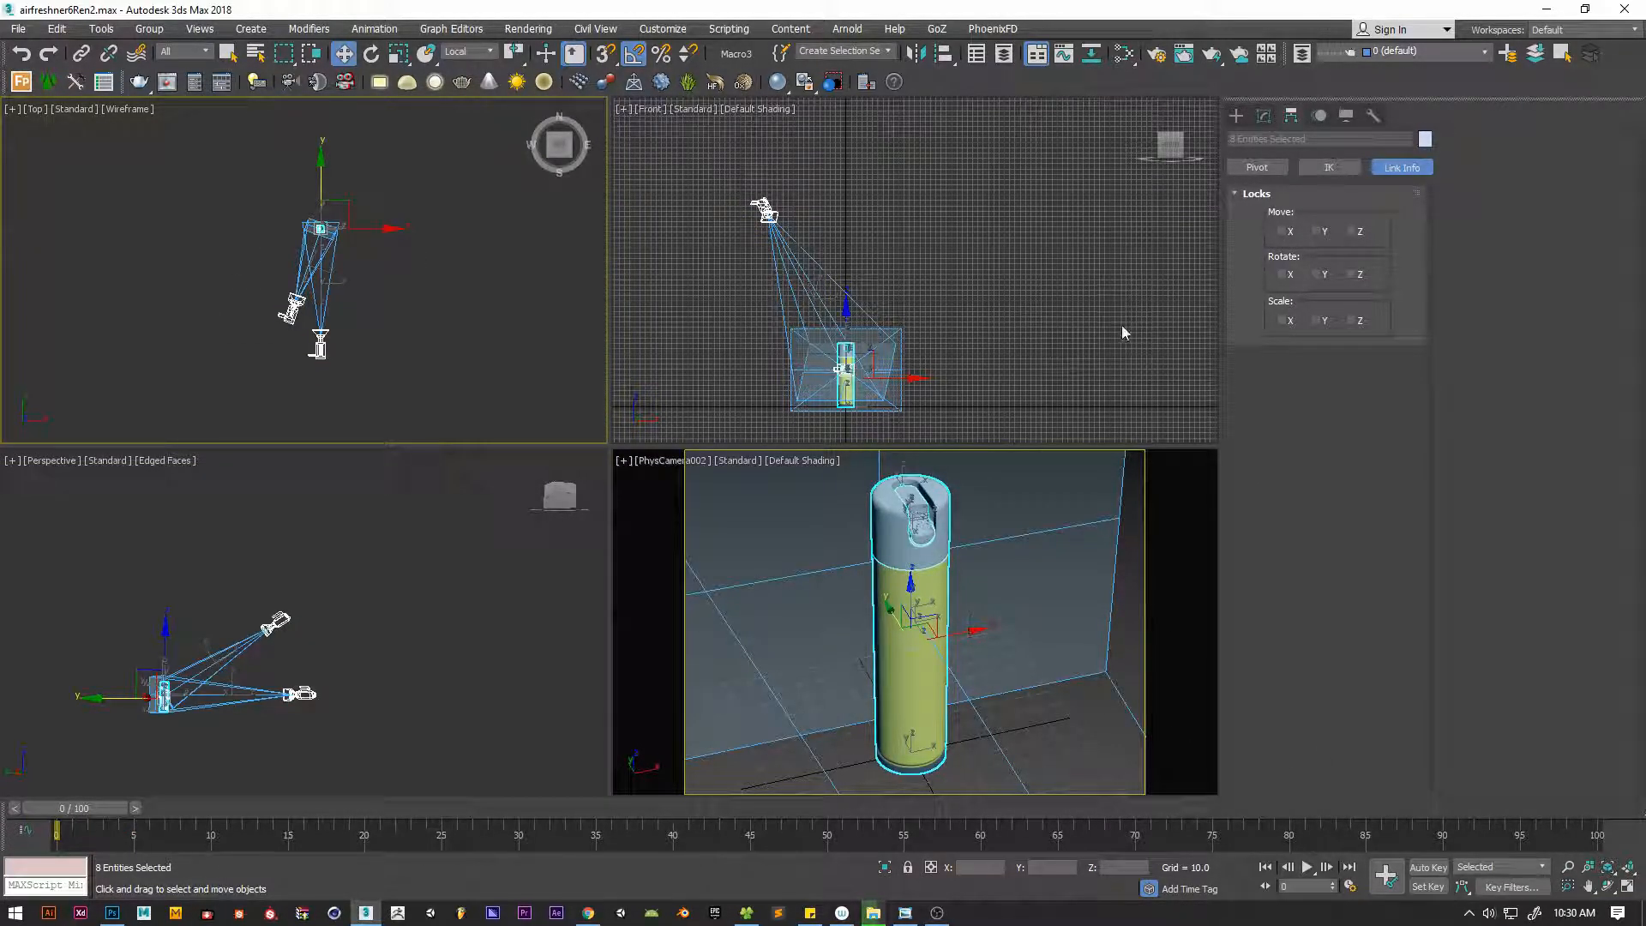
{"action": "middle_click", "coordinate": [723, 519]}
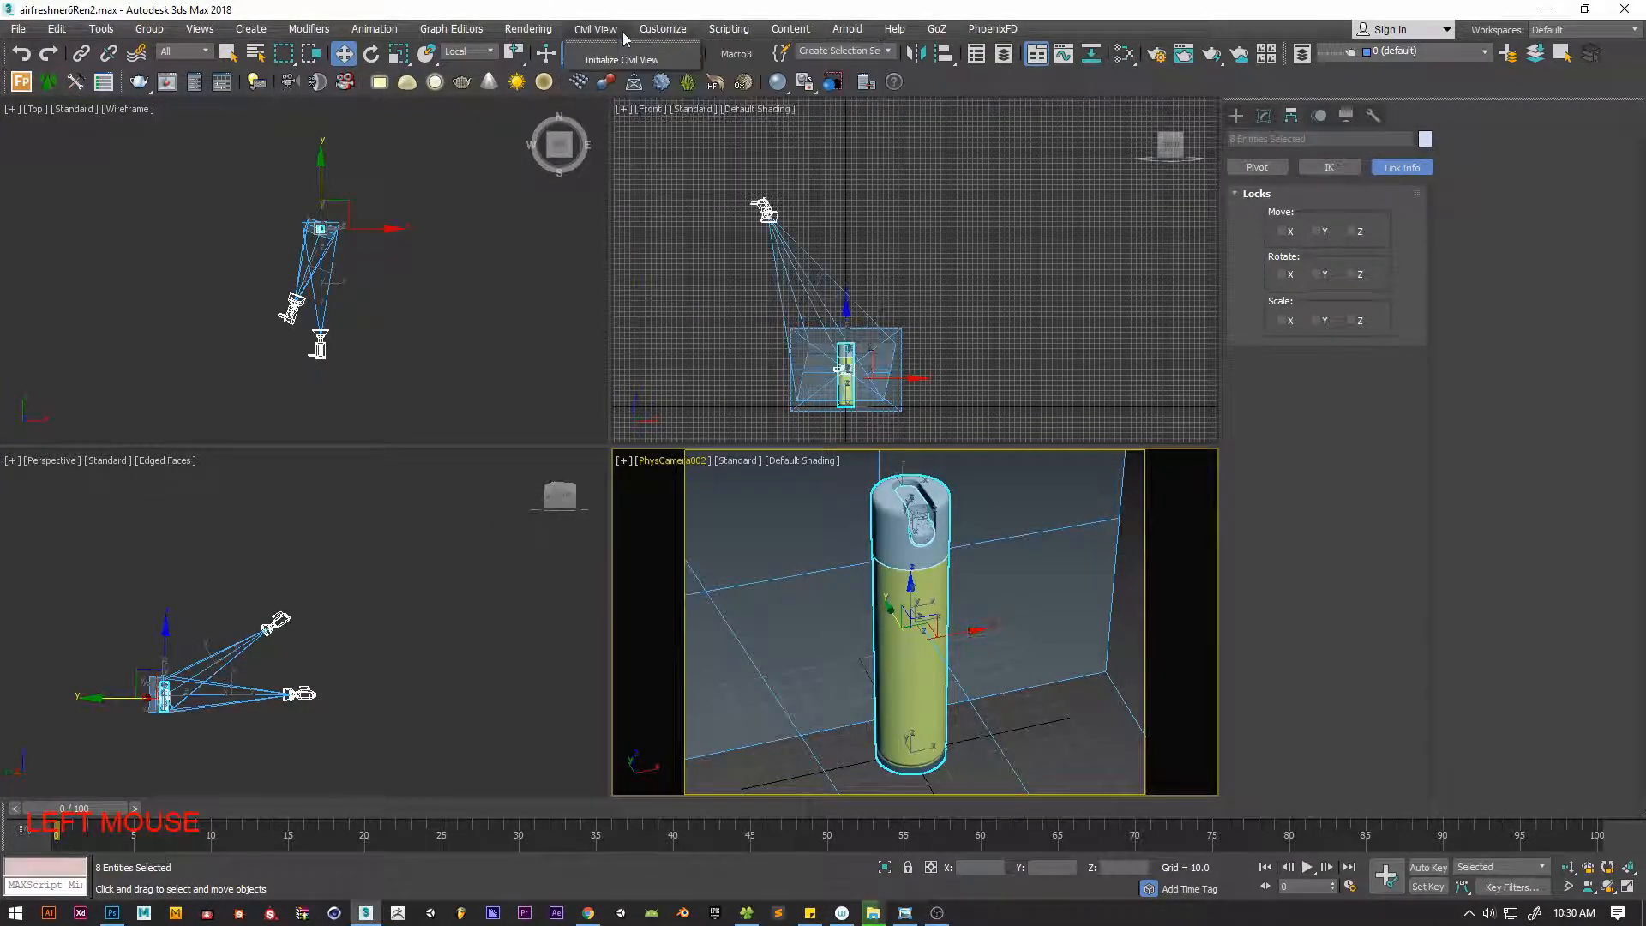
{"action": "left_click", "coordinate": [535, 30]}
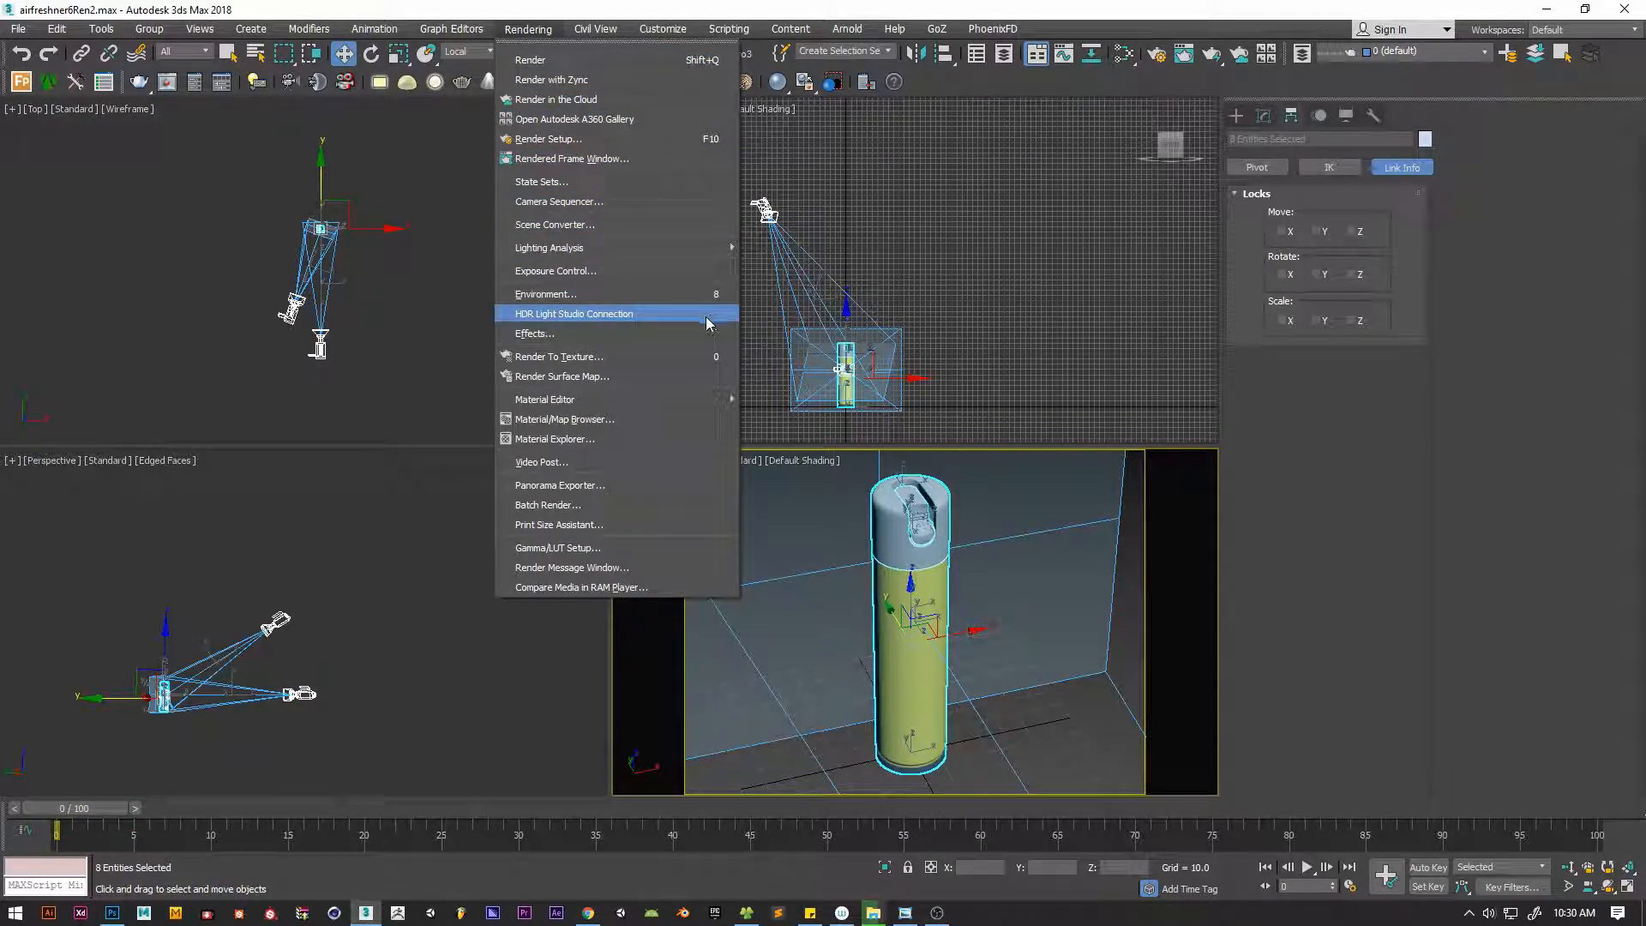
{"action": "left_click", "coordinate": [558, 314]}
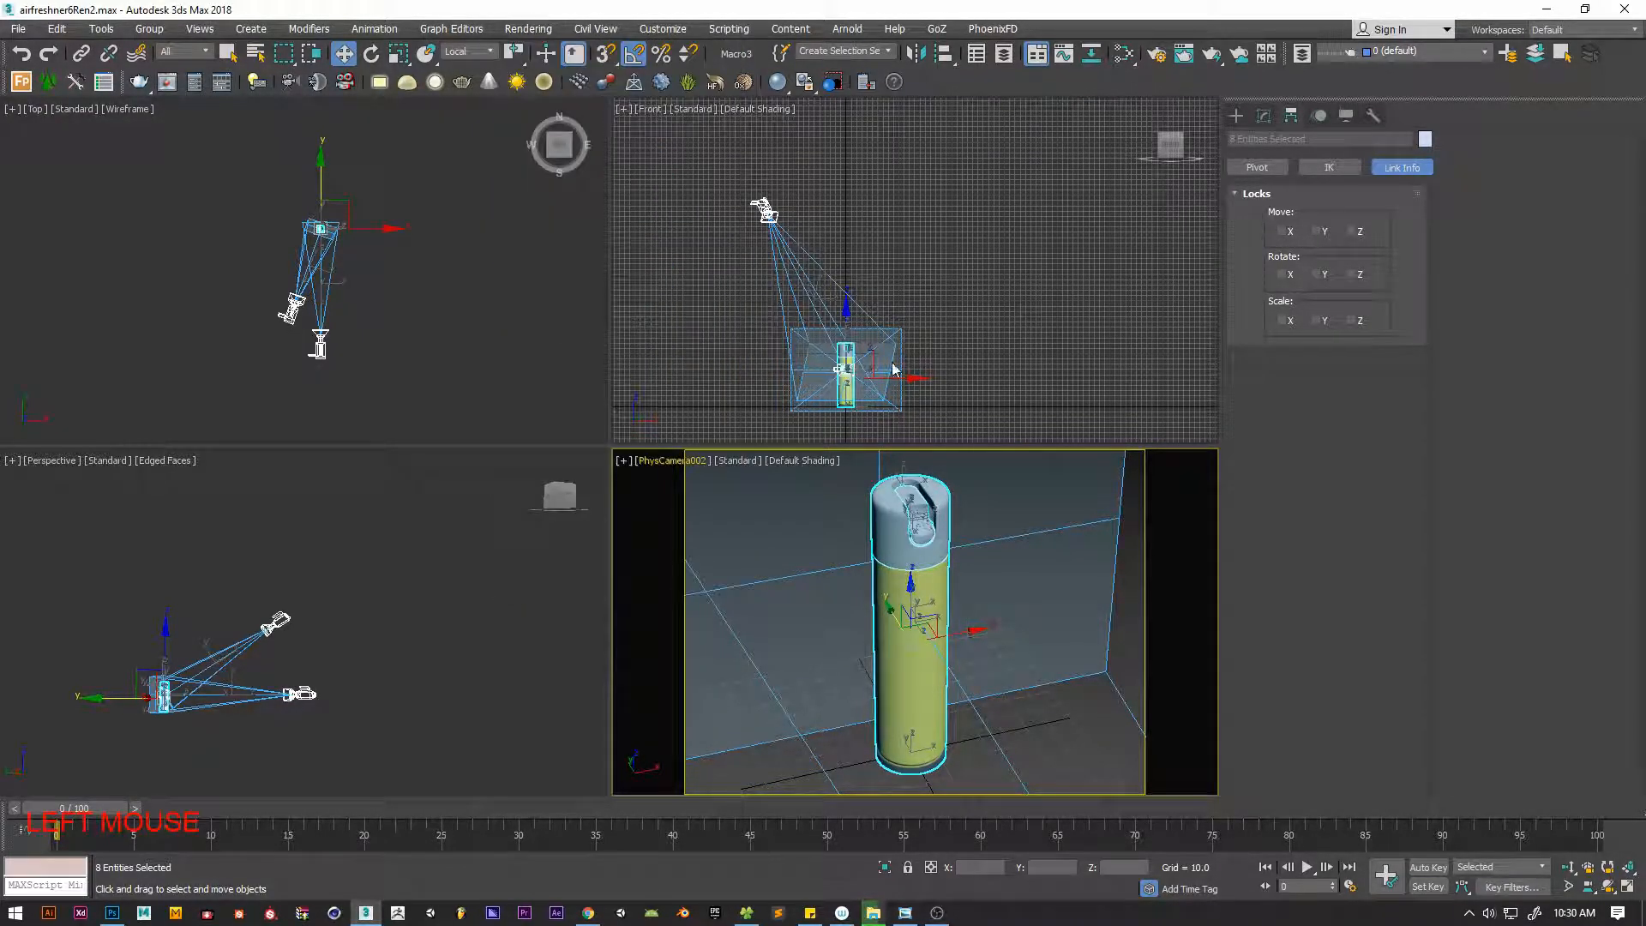
{"action": "left_click_drag", "start_coordinate": [188, 305], "coordinate": [494, 194]}
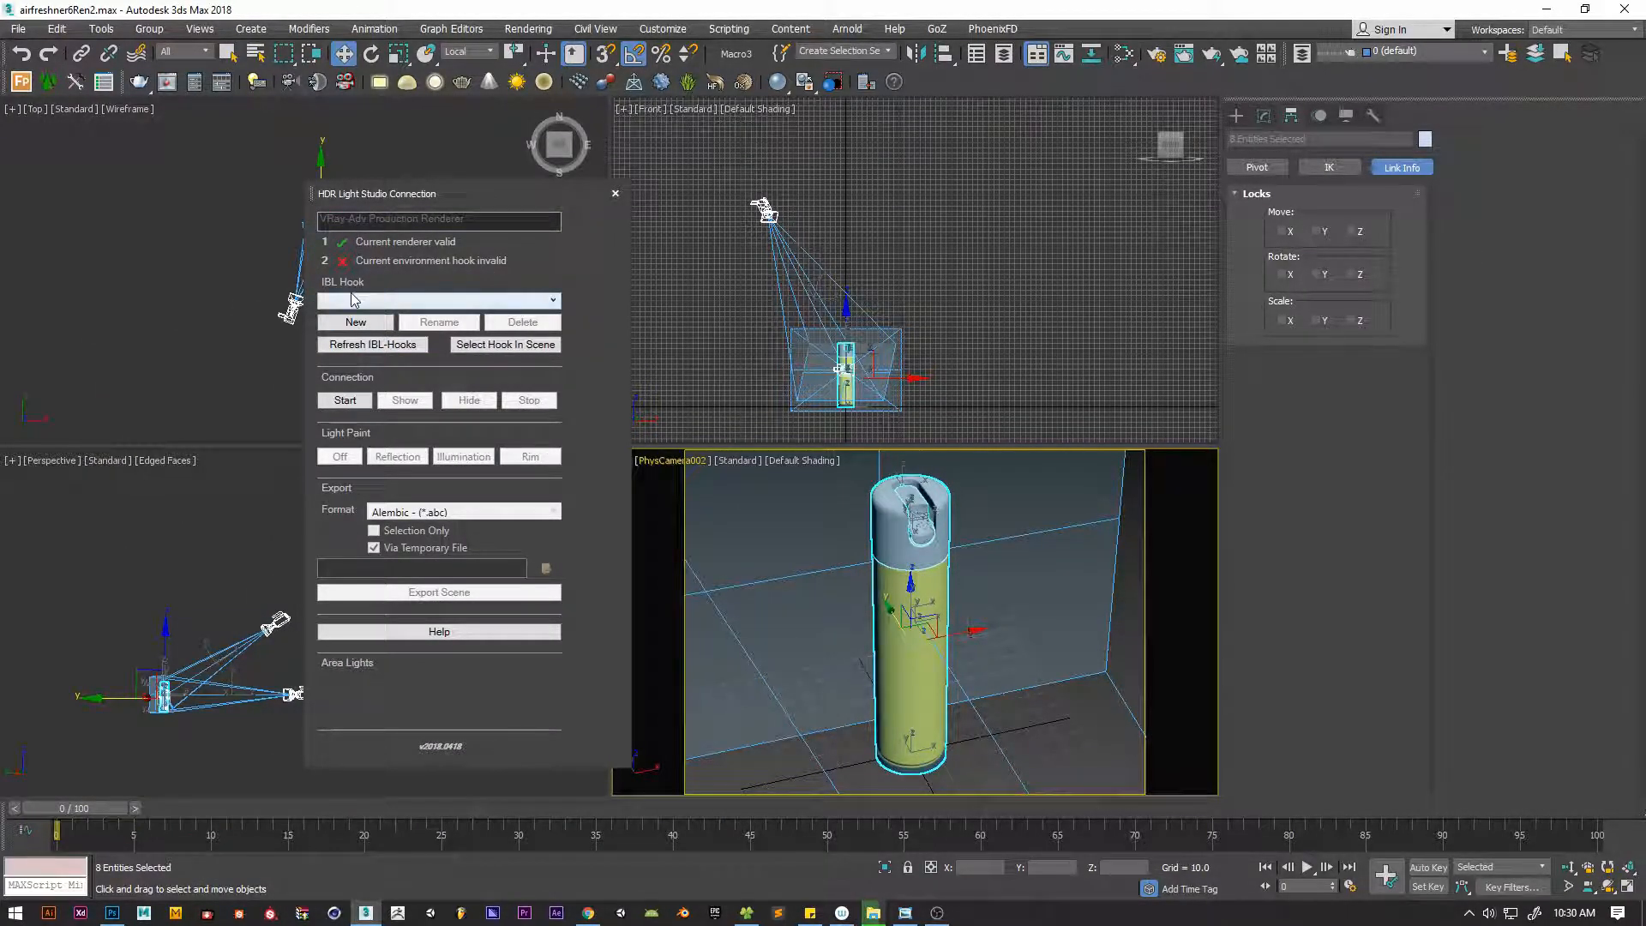
Create a new IBL hook for VRay-Adv named "AirFReshner"
{"action": "left_click", "coordinate": [367, 322]}
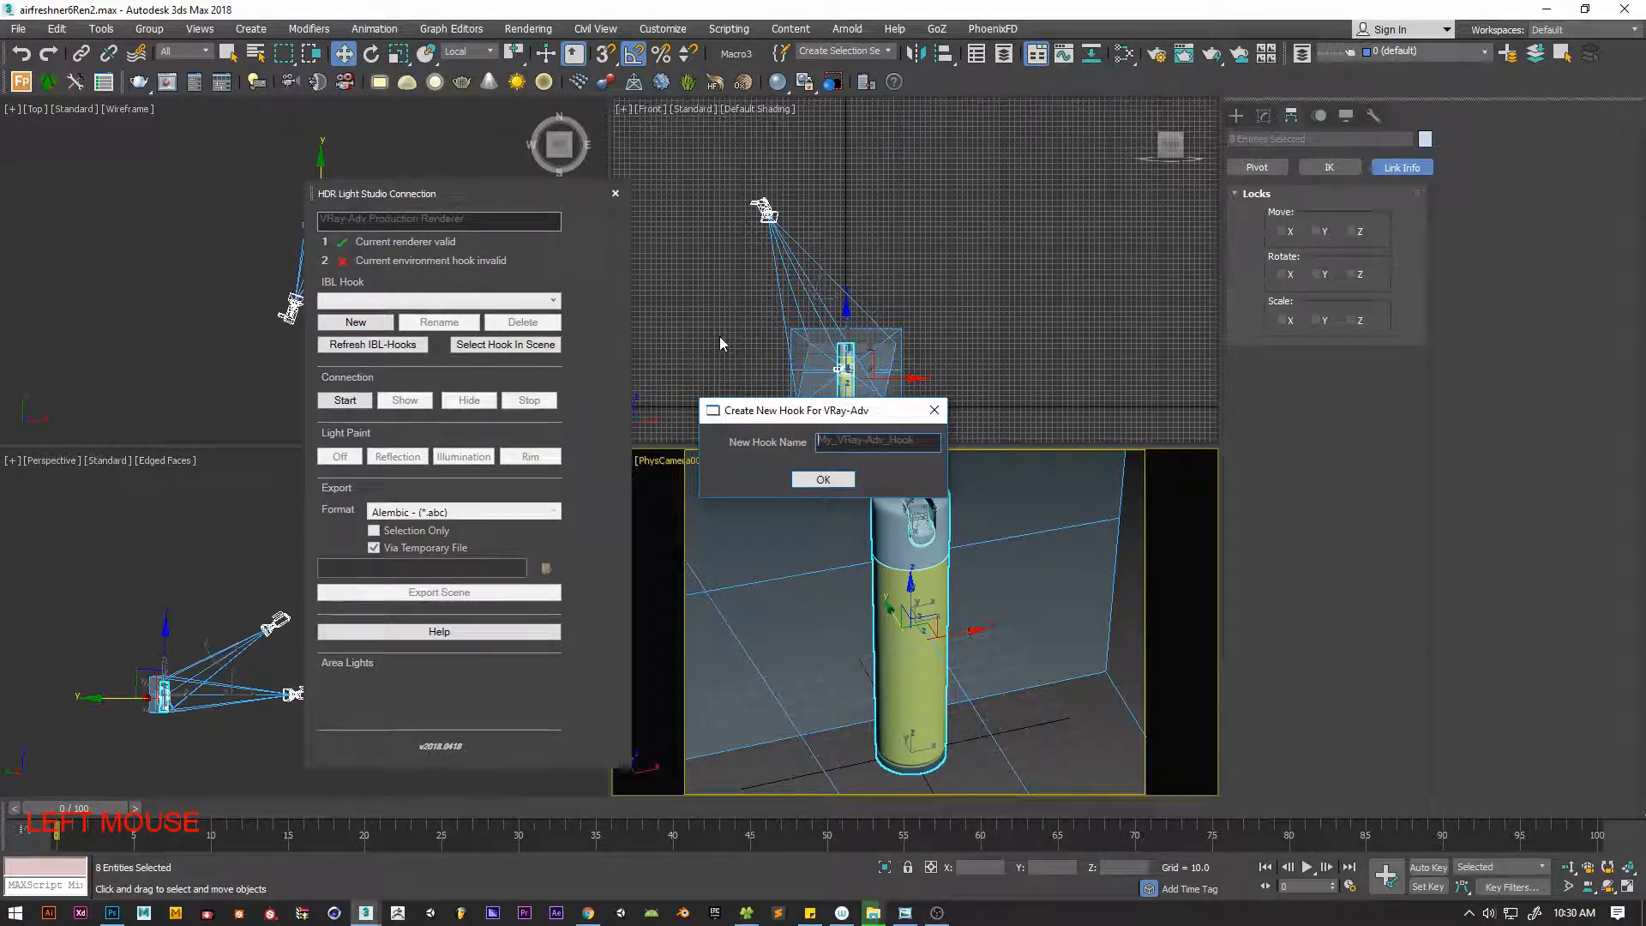
{"action": "type", "text": "AirFre"}
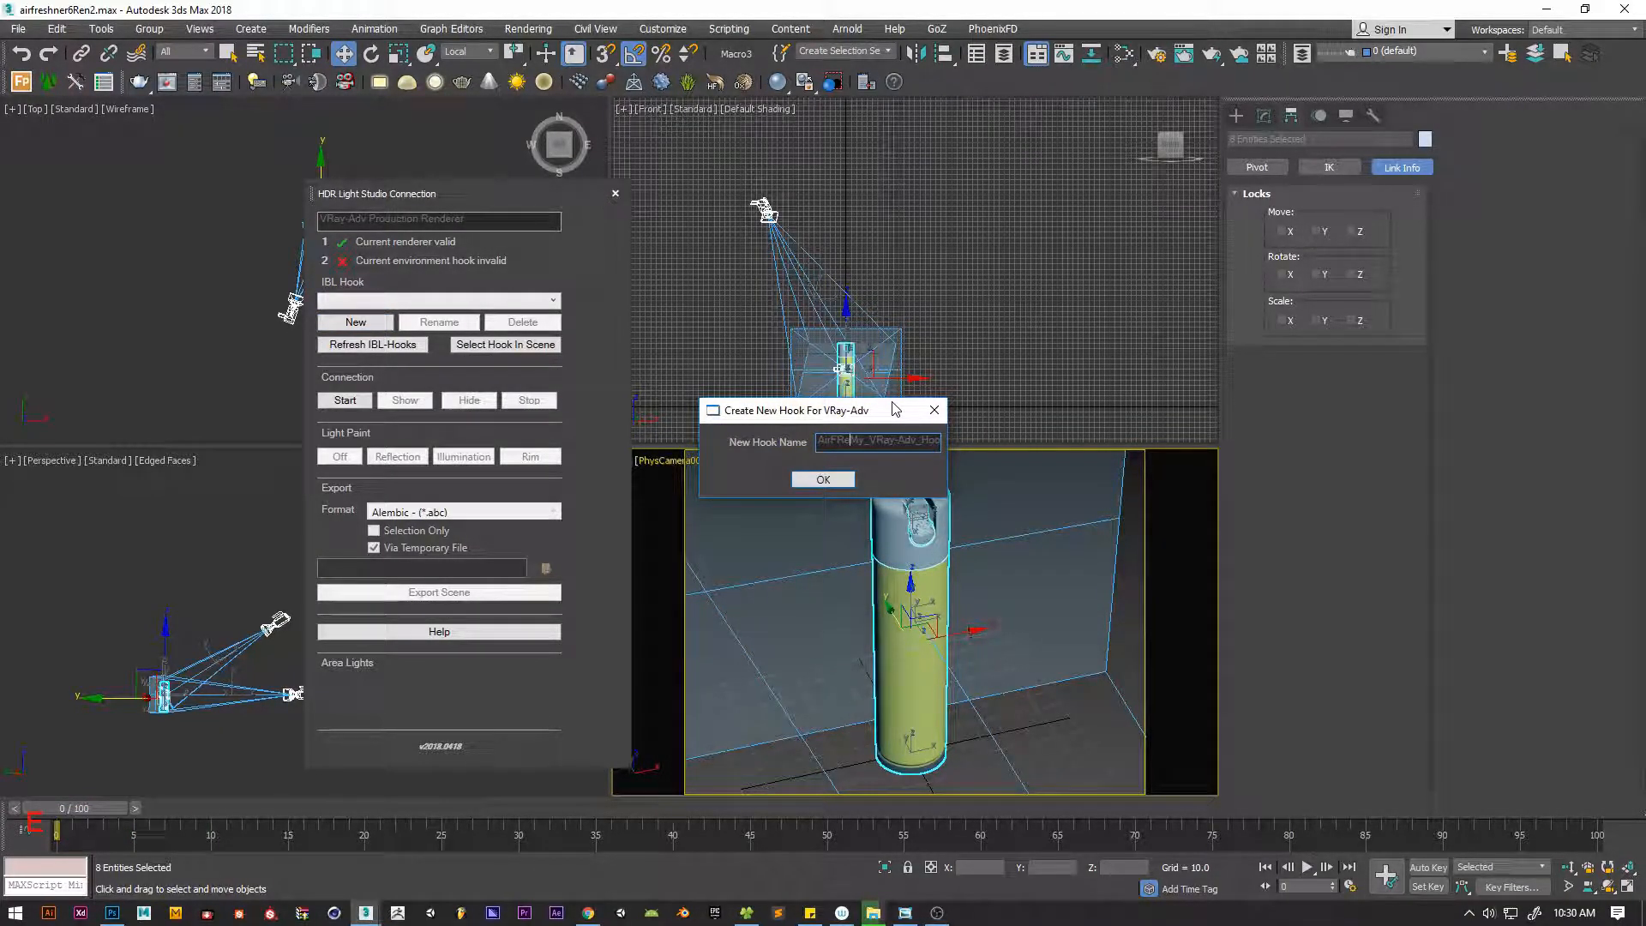
{"action": "key", "text": "shift+End"}
{"action": "key", "text": "BackSpace"}
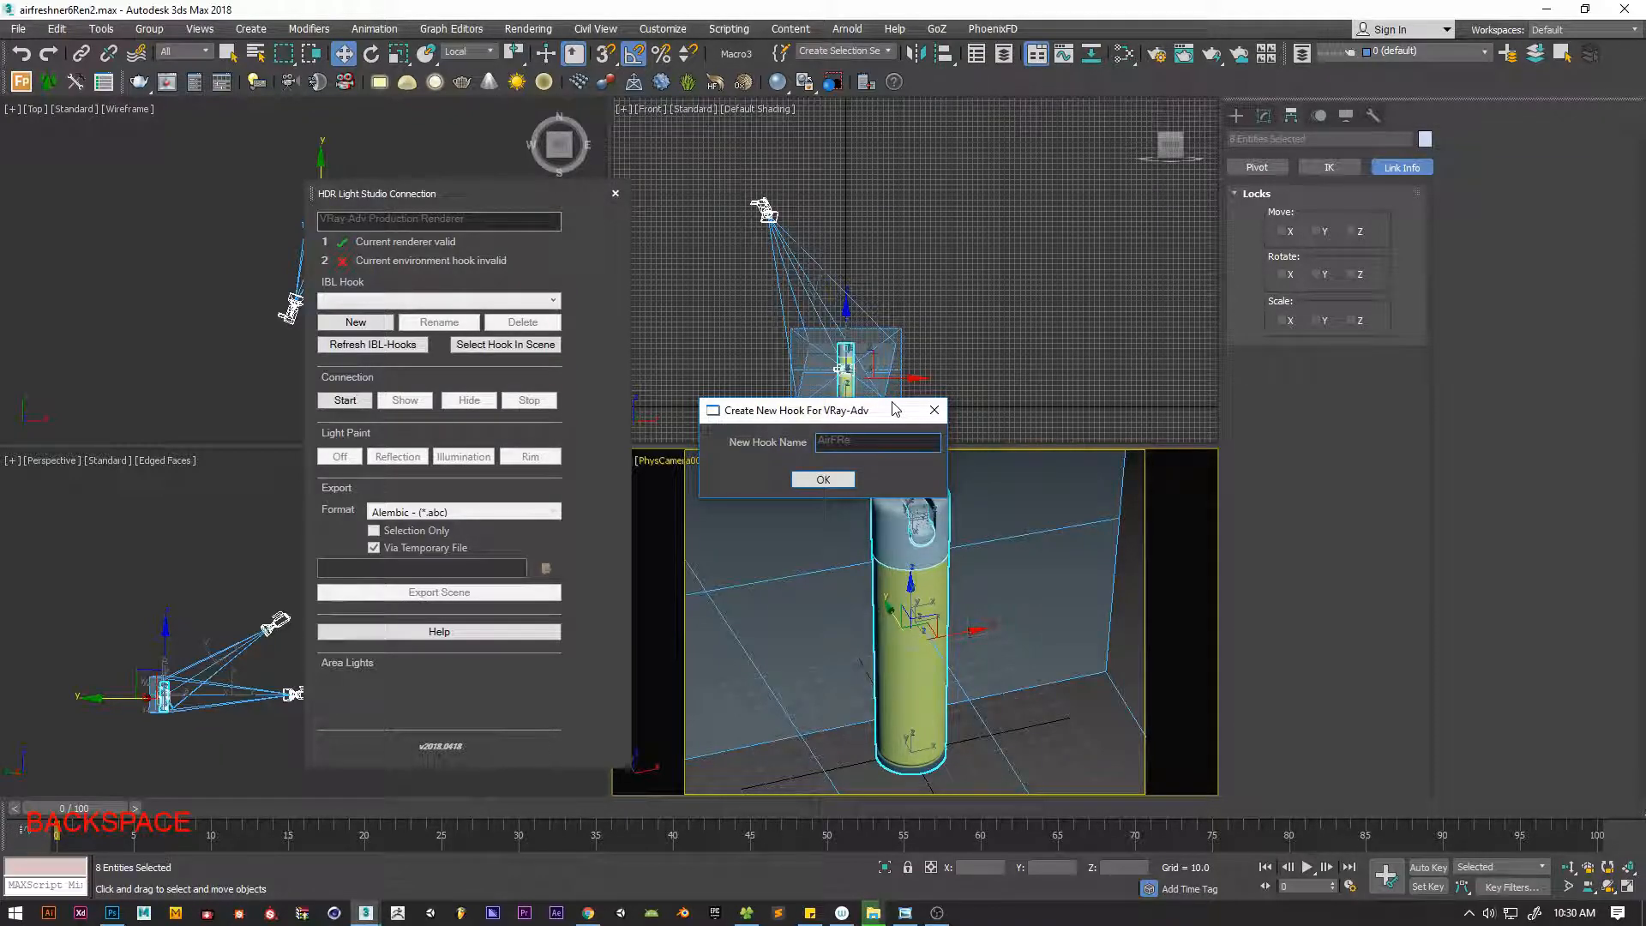
{"action": "type", "text": "shner"}
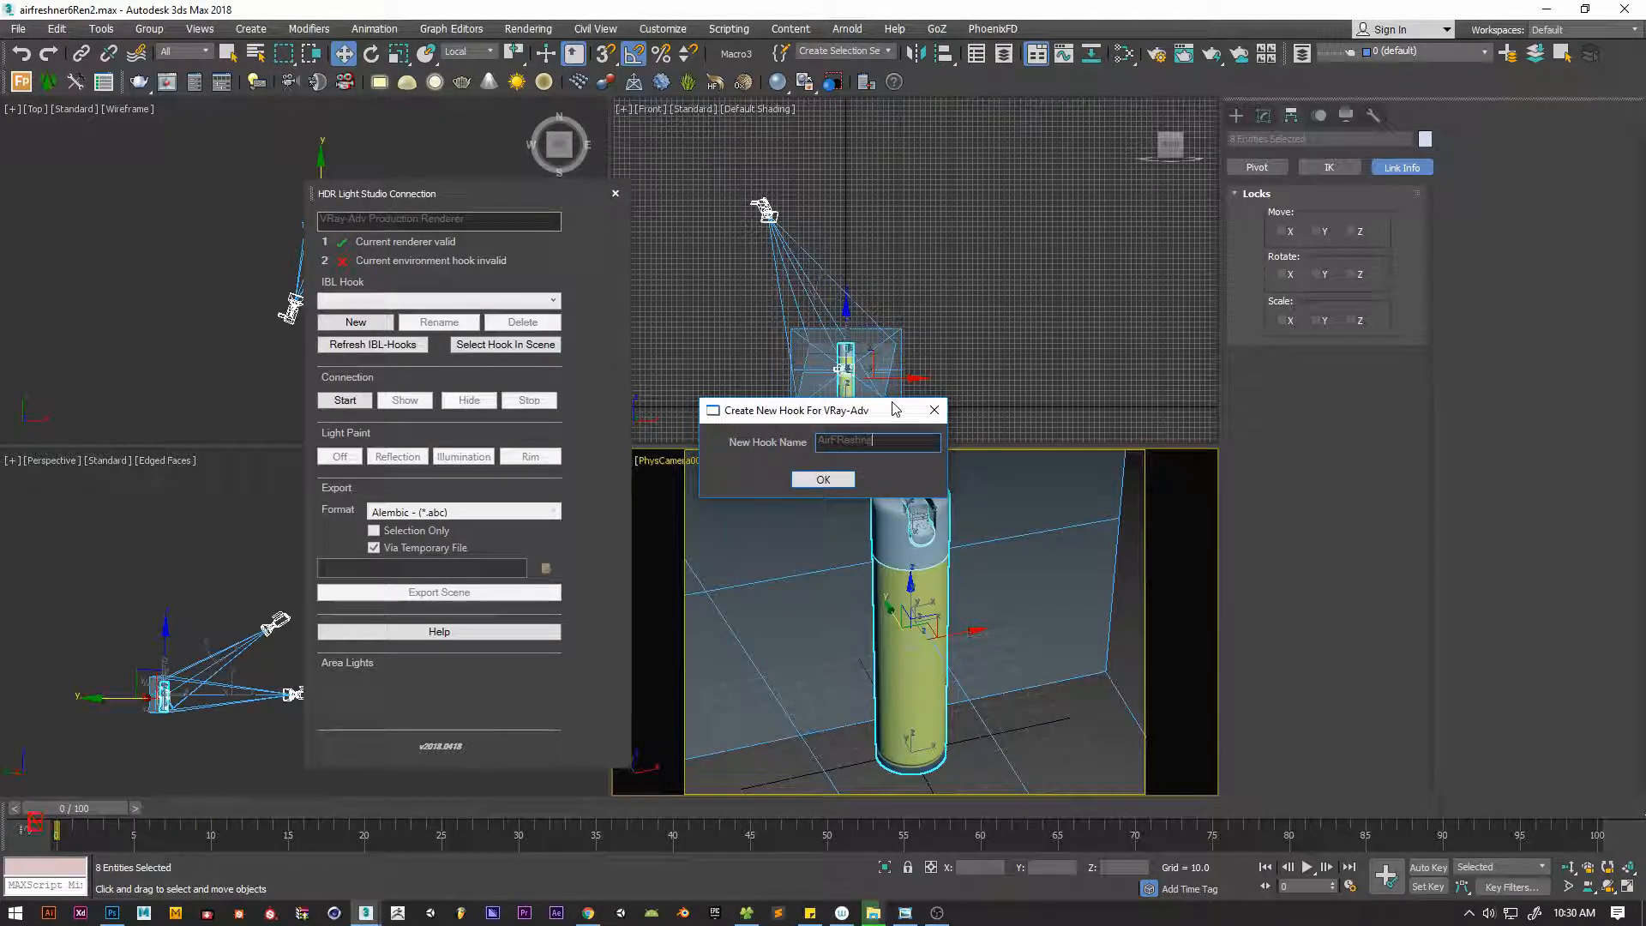
{"action": "left_click", "coordinate": [822, 480]}
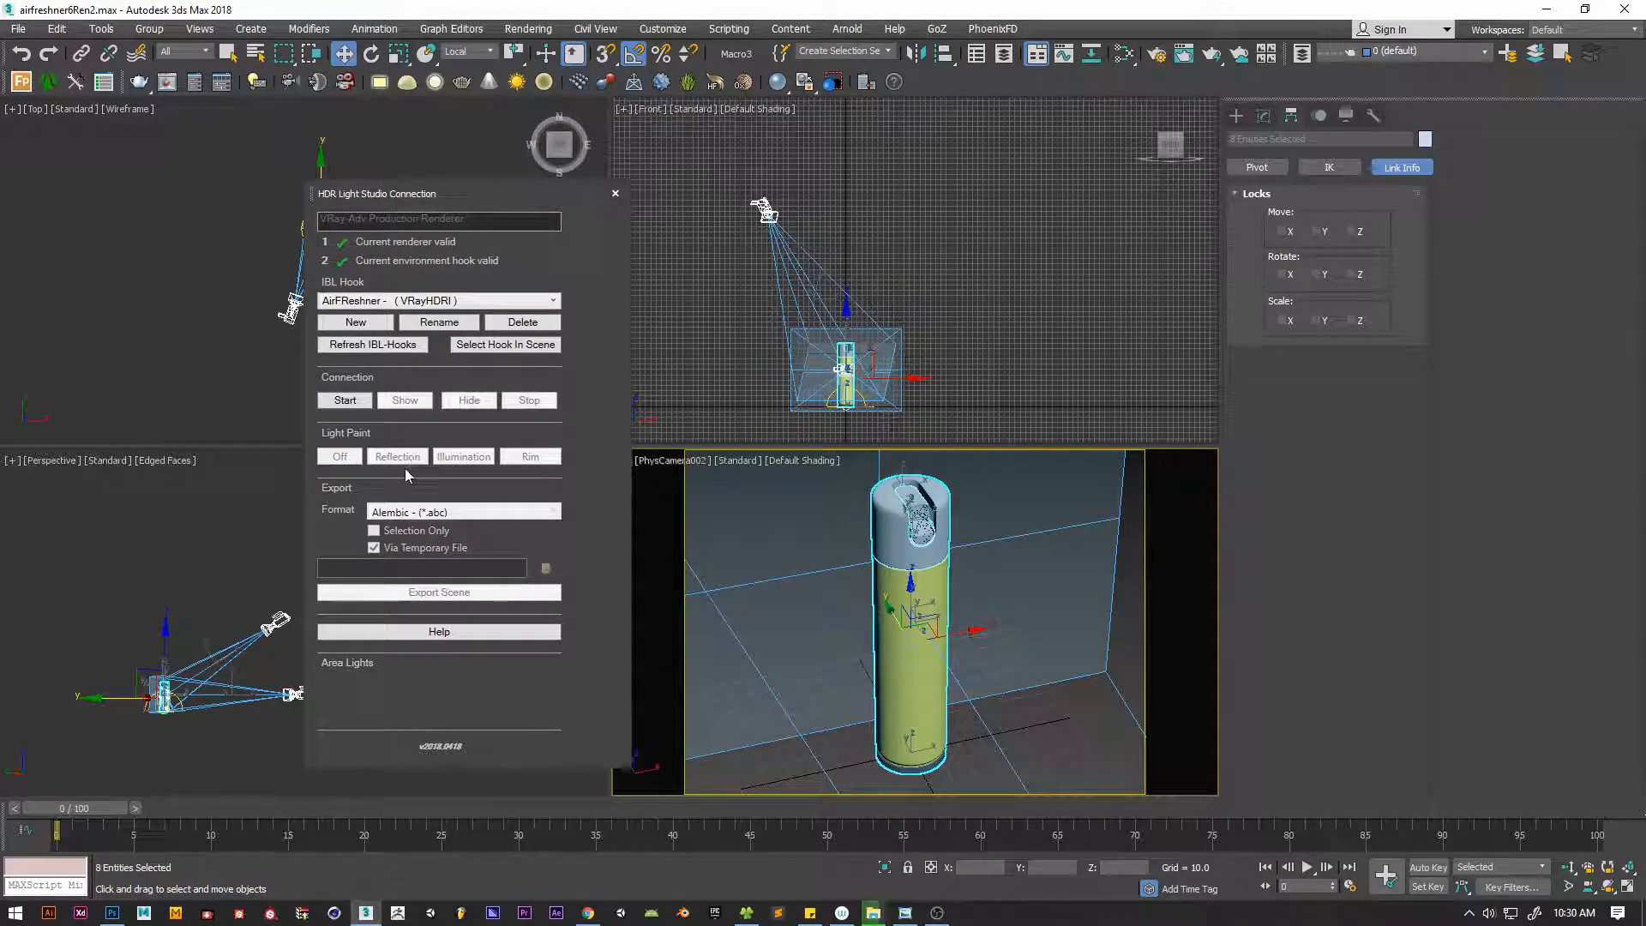
Start the HDR Light Studio connection using the AirFReshner (VRayHDRI) hook
{"action": "left_click", "coordinate": [345, 401]}
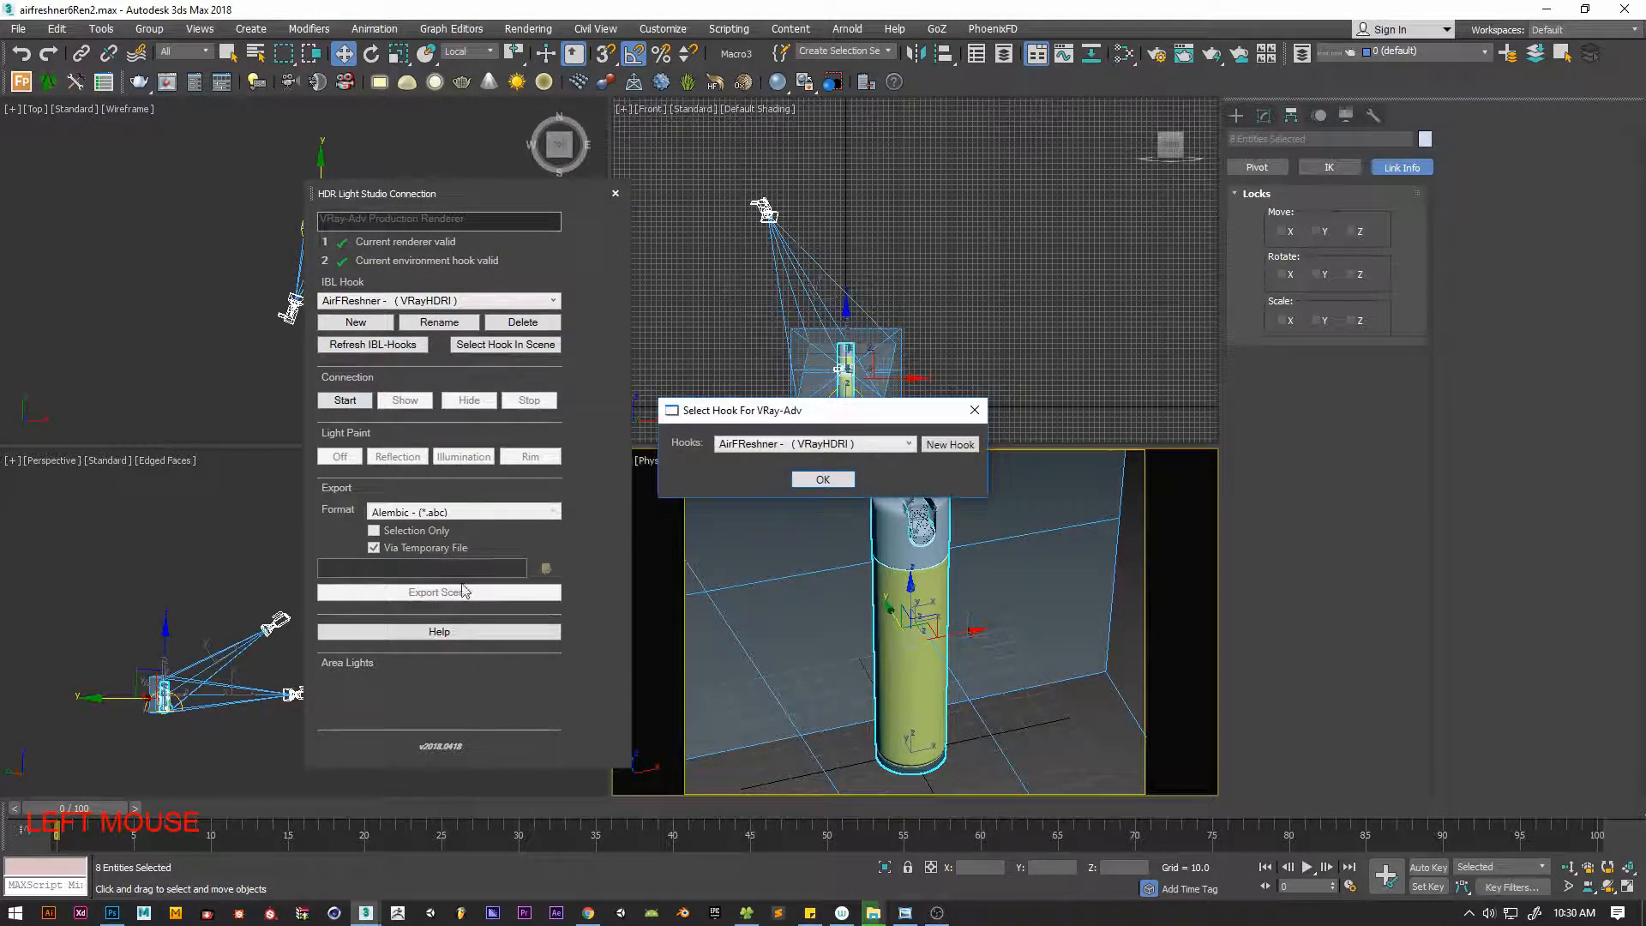
{"action": "left_click", "coordinate": [812, 451]}
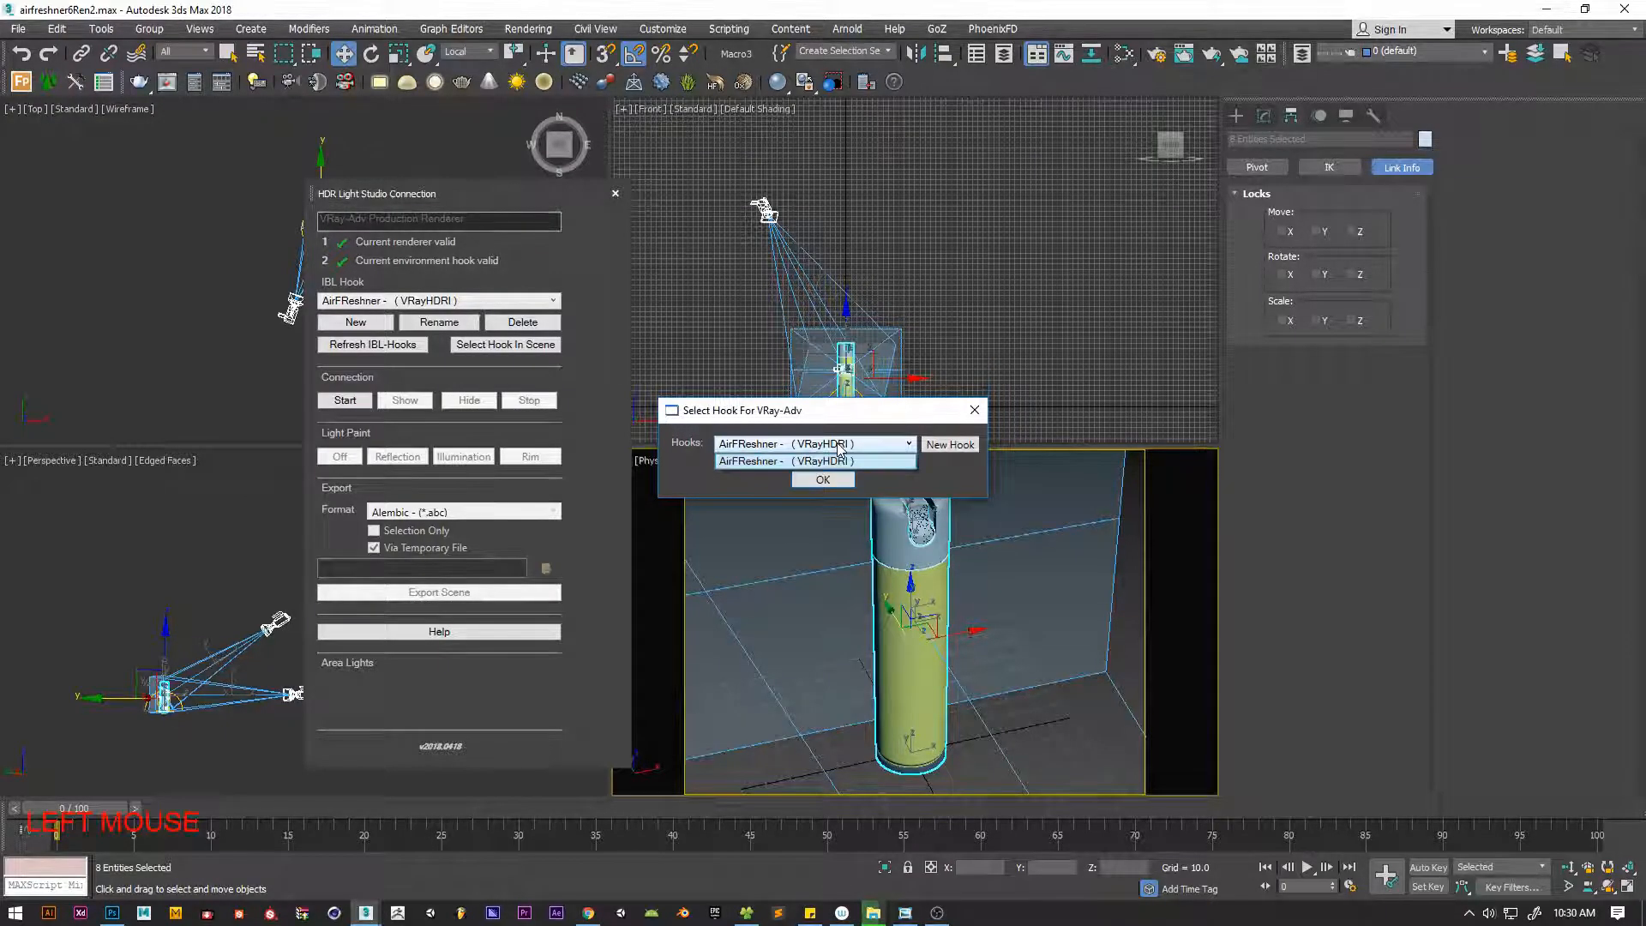
{"action": "left_click", "coordinate": [840, 463]}
{"action": "left_click", "coordinate": [835, 478]}
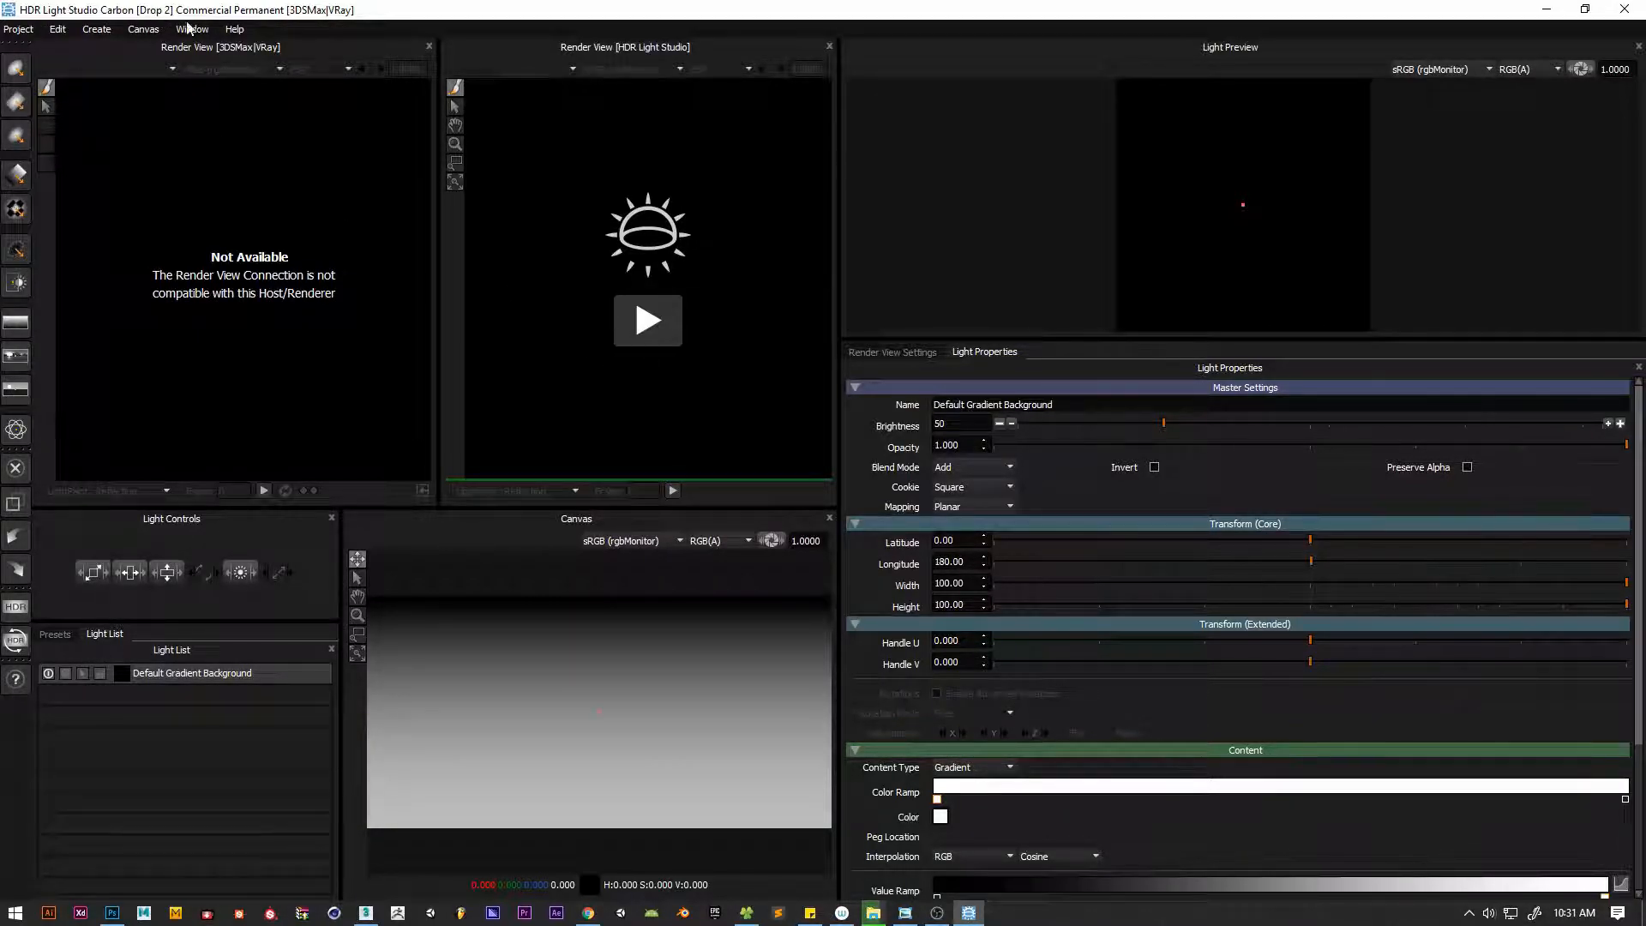
Generate and import the scene geometry into the HDR Light Studio render view, and view it through PhysCamera002
{"action": "left_click", "coordinate": [646, 333]}
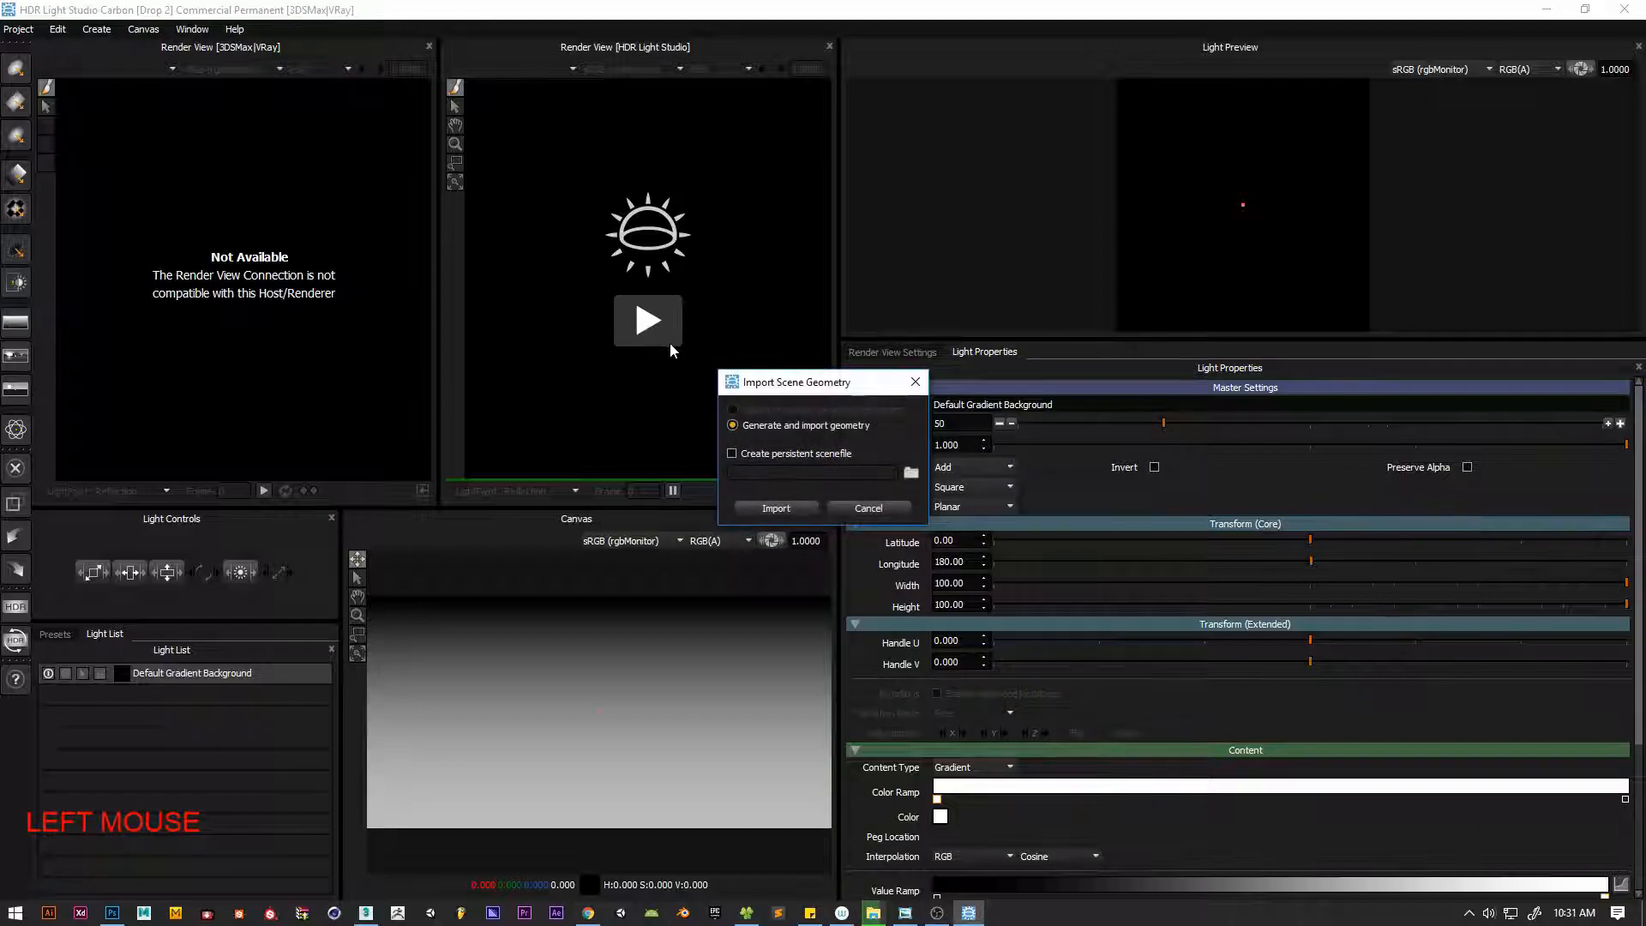
{"action": "left_click", "coordinate": [786, 513]}
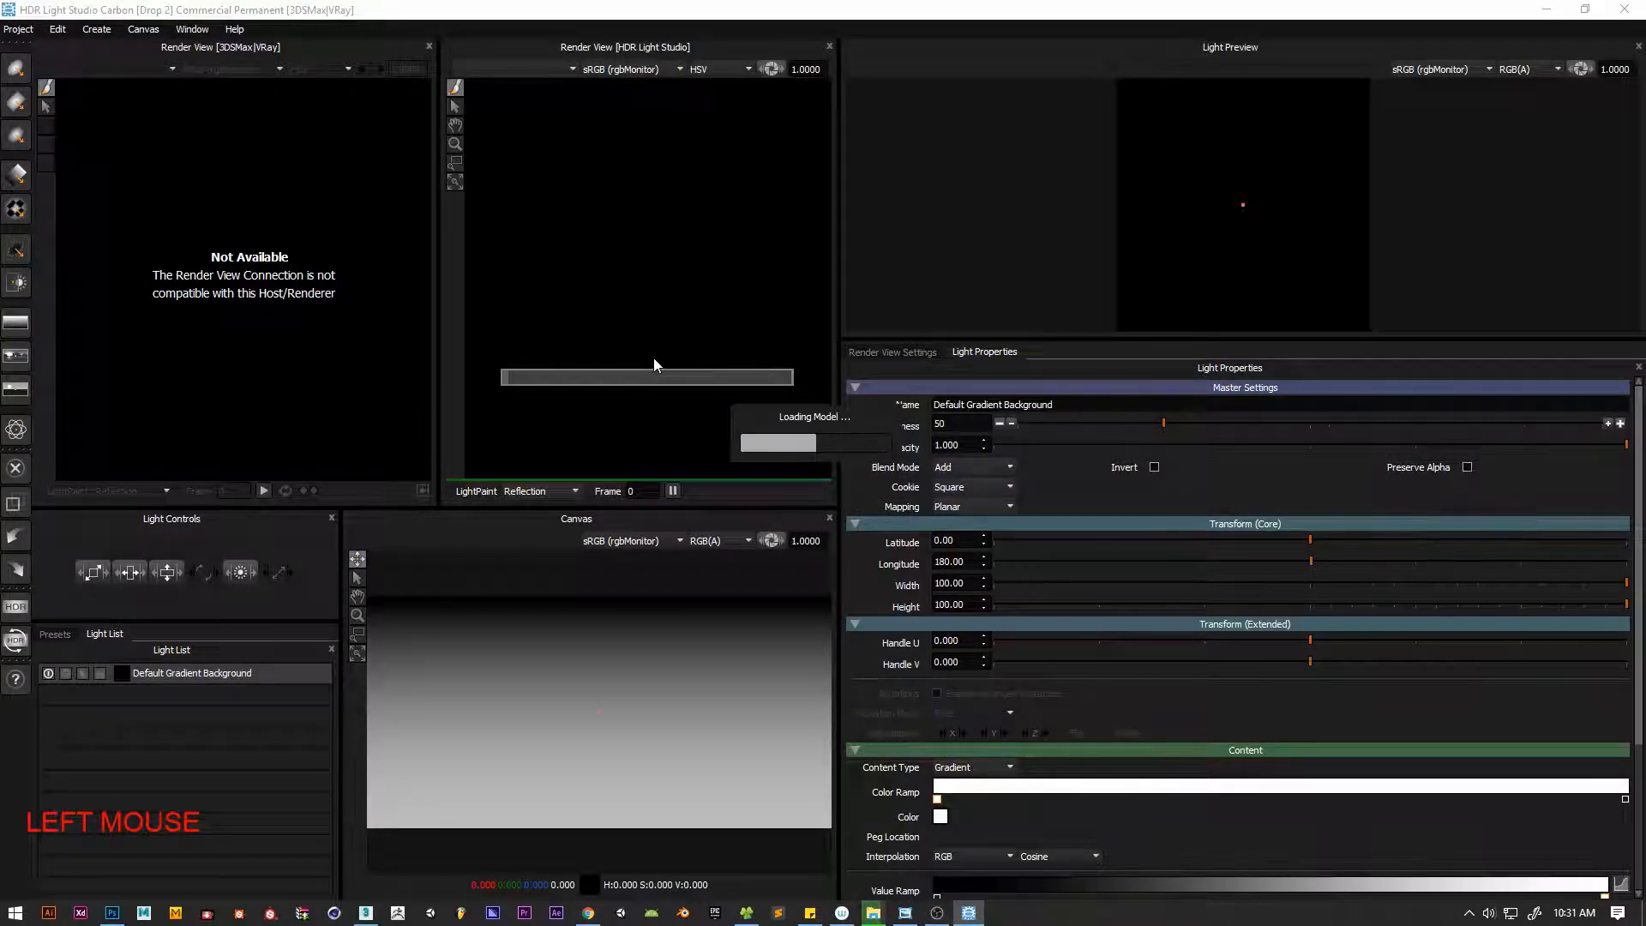
{"action": "left_click", "coordinate": [573, 68]}
{"action": "left_click", "coordinate": [518, 85]}
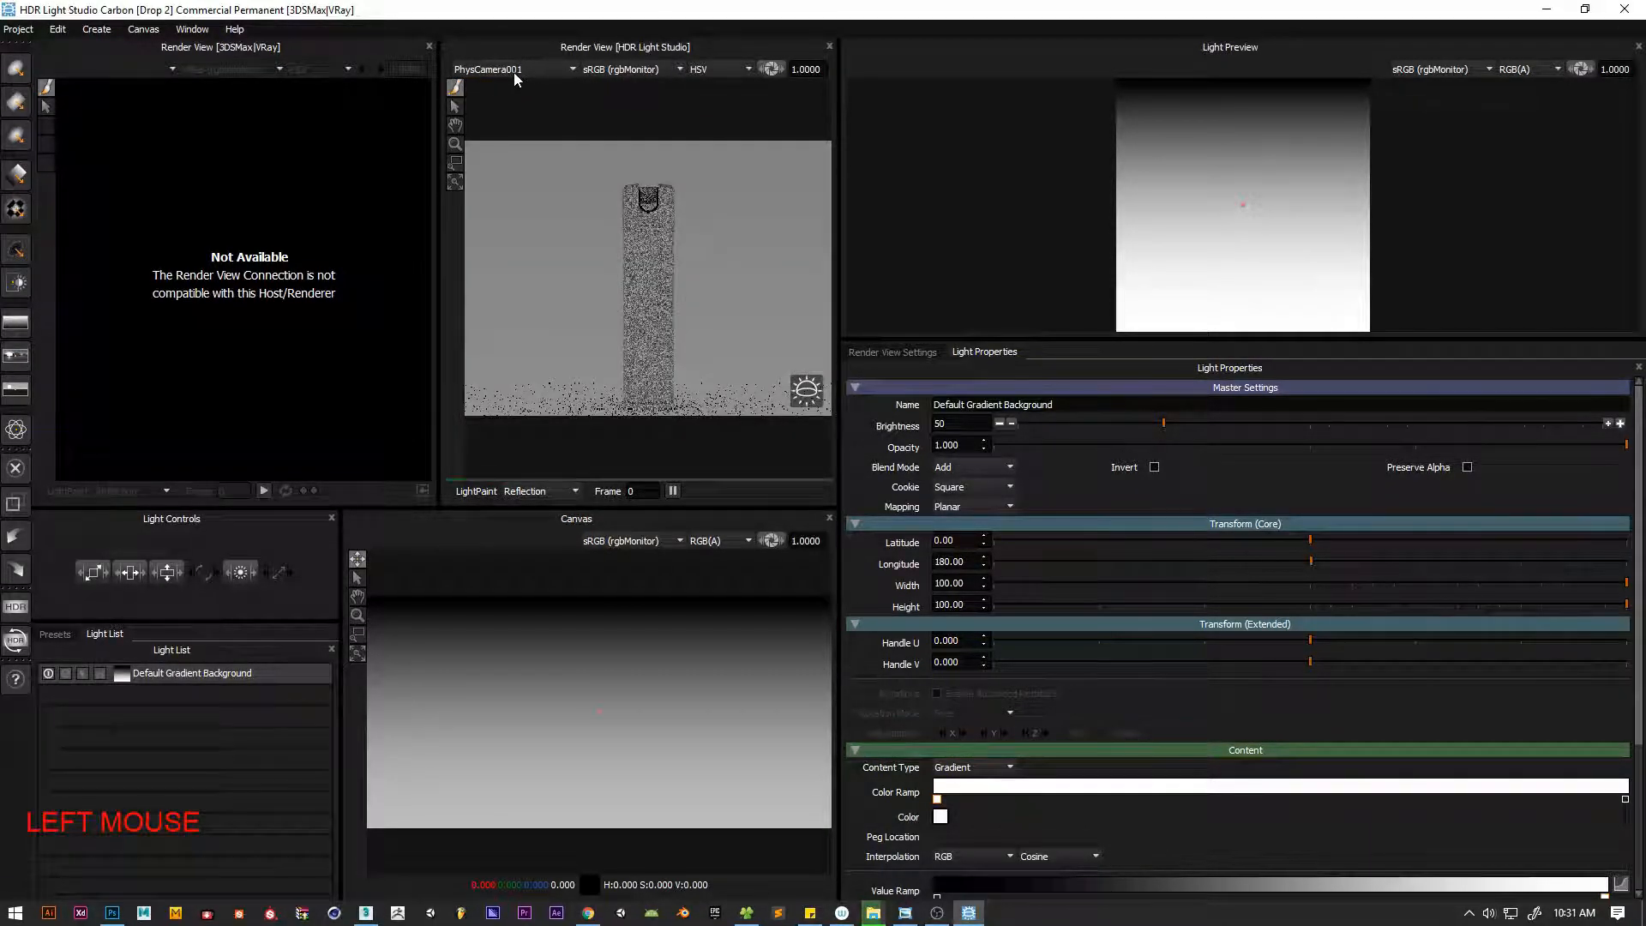
{"action": "left_click", "coordinate": [512, 73]}
{"action": "left_click", "coordinate": [511, 89]}
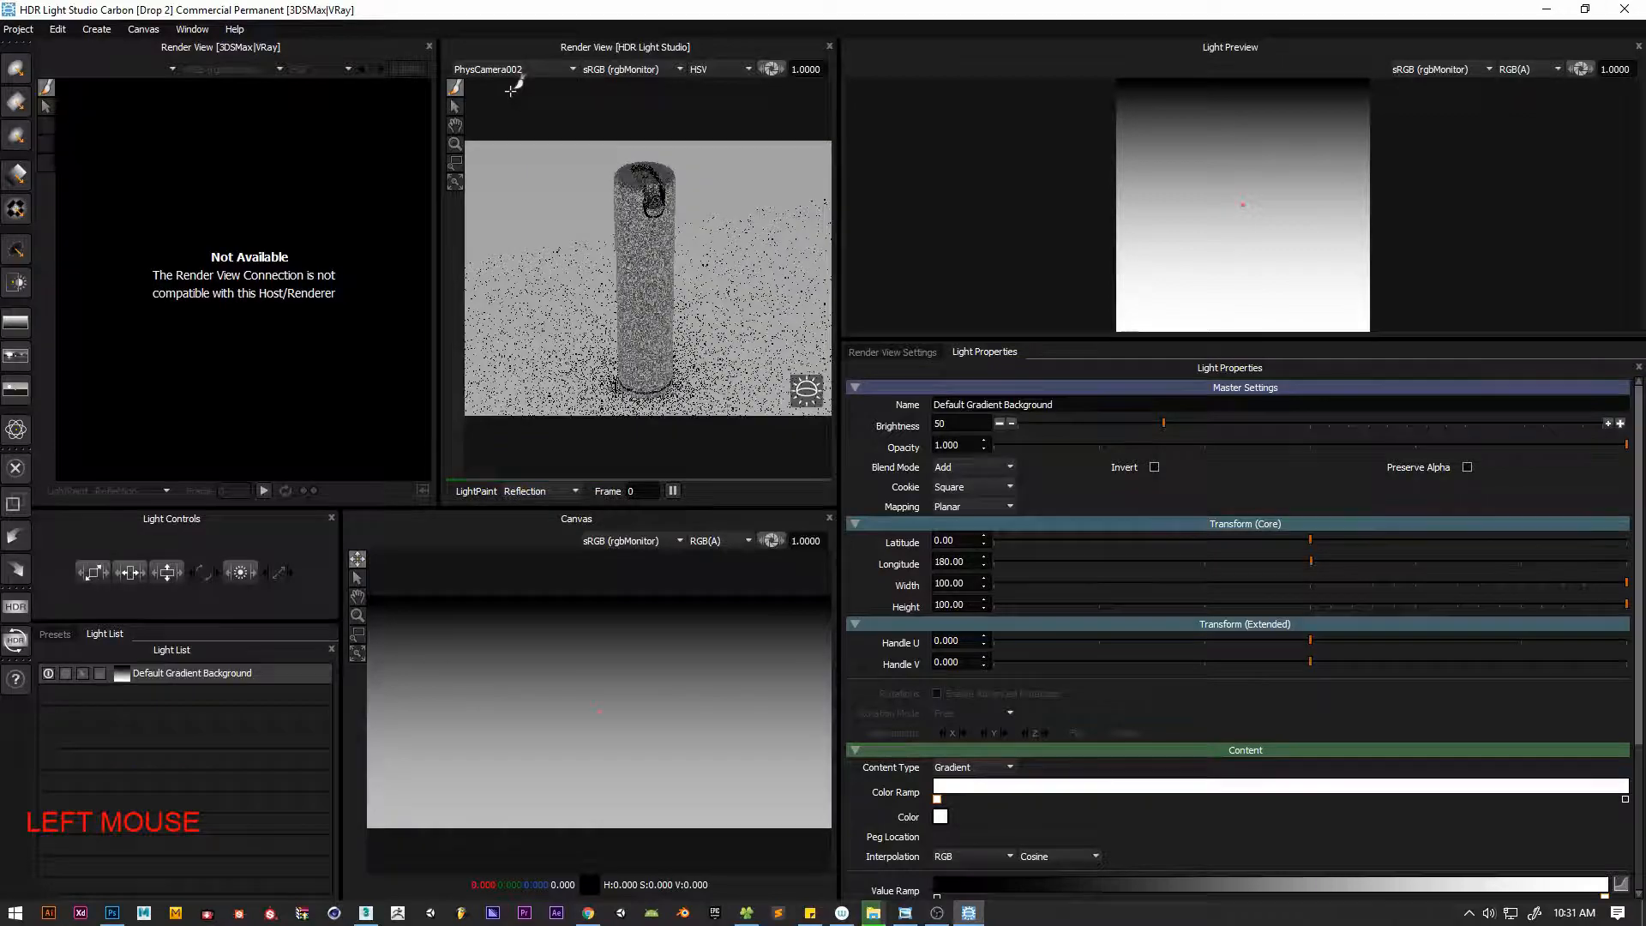
Add an Umbrella 2 light from the StudioLights presets, and close the unavailable 3DSMax/VRay render view
{"action": "left_click", "coordinate": [120, 672]}
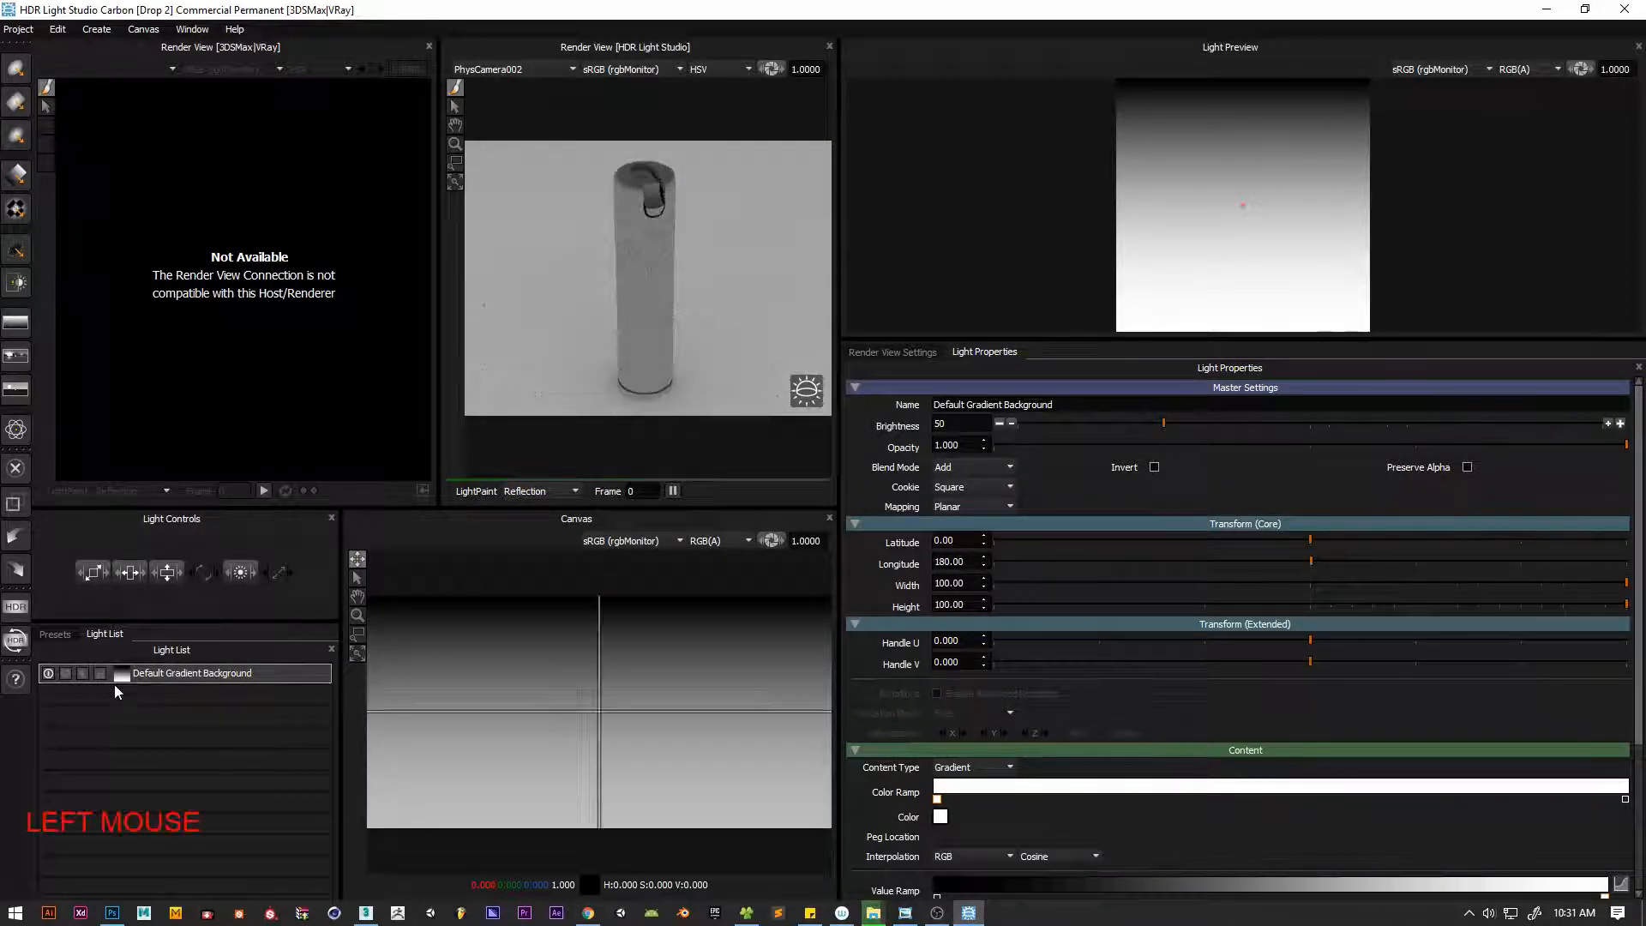
{"action": "left_click", "coordinate": [55, 634]}
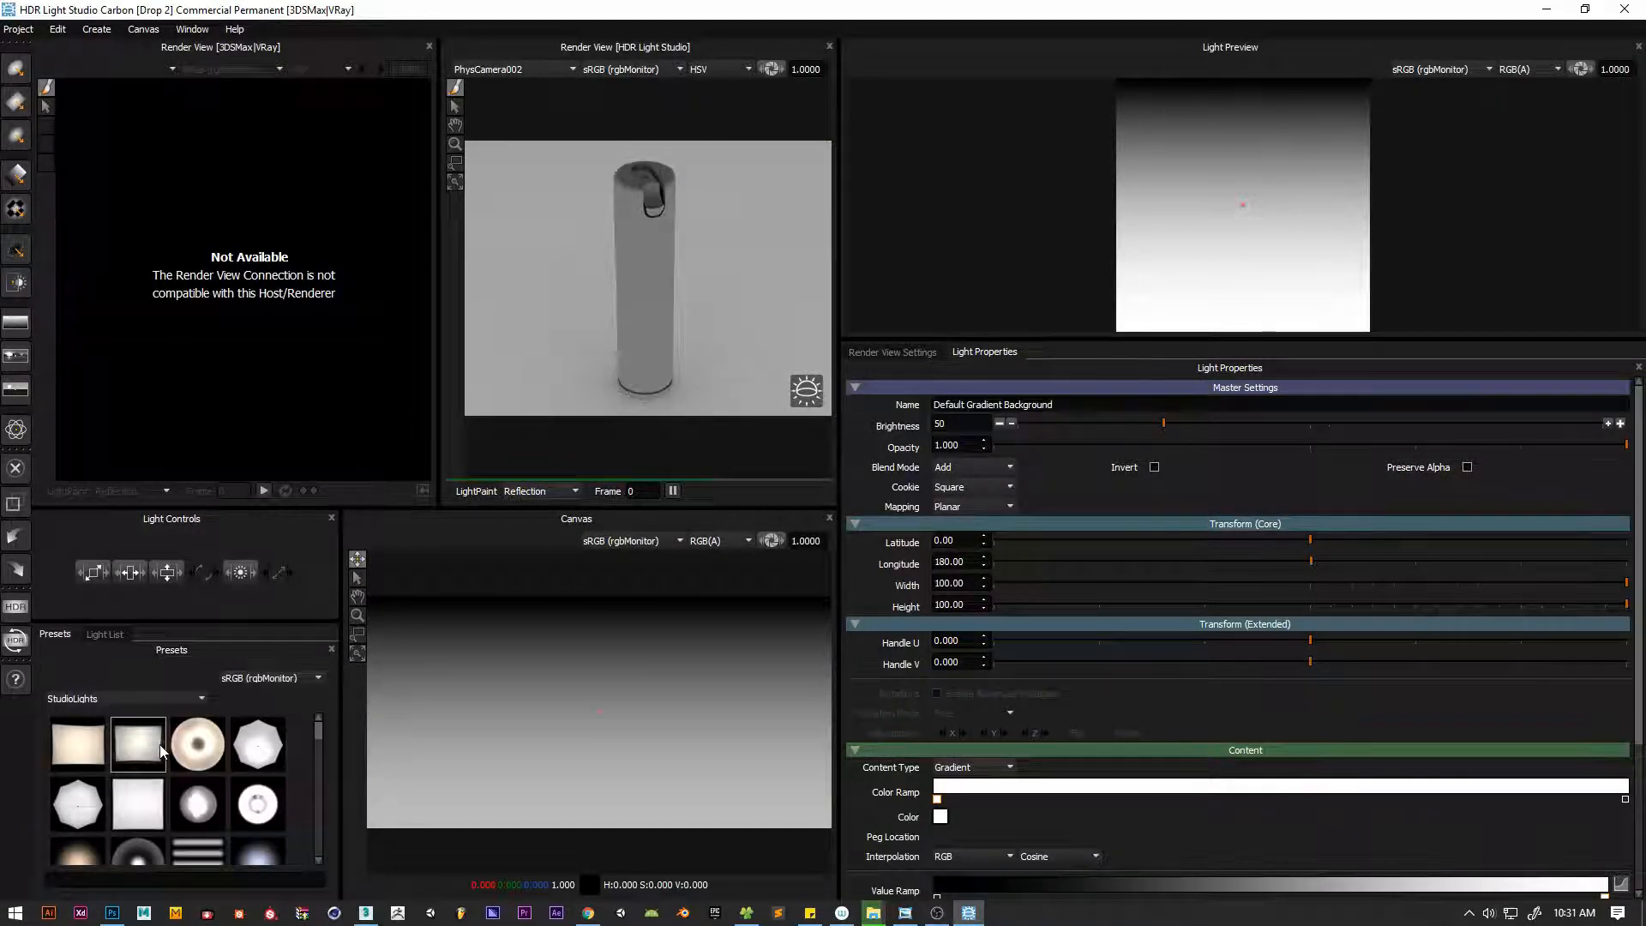
{"action": "scroll", "coordinate": [137, 784], "scroll_direction": "up", "scroll_amount": 2}
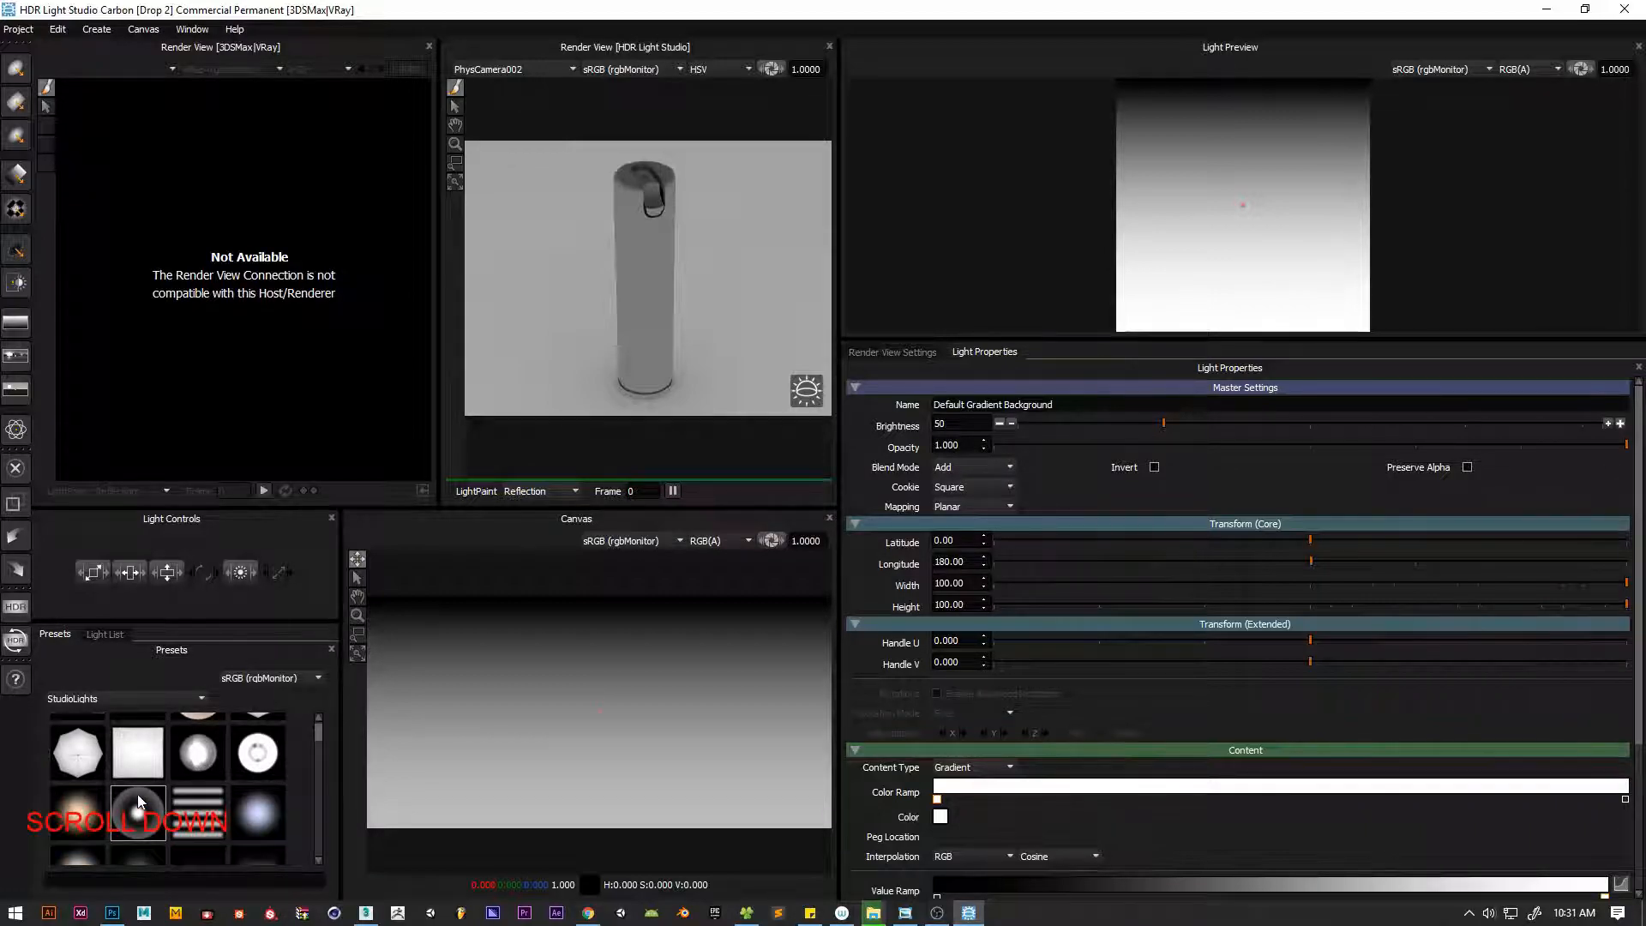
{"action": "left_click", "coordinate": [83, 799]}
{"action": "left_click", "coordinate": [105, 634]}
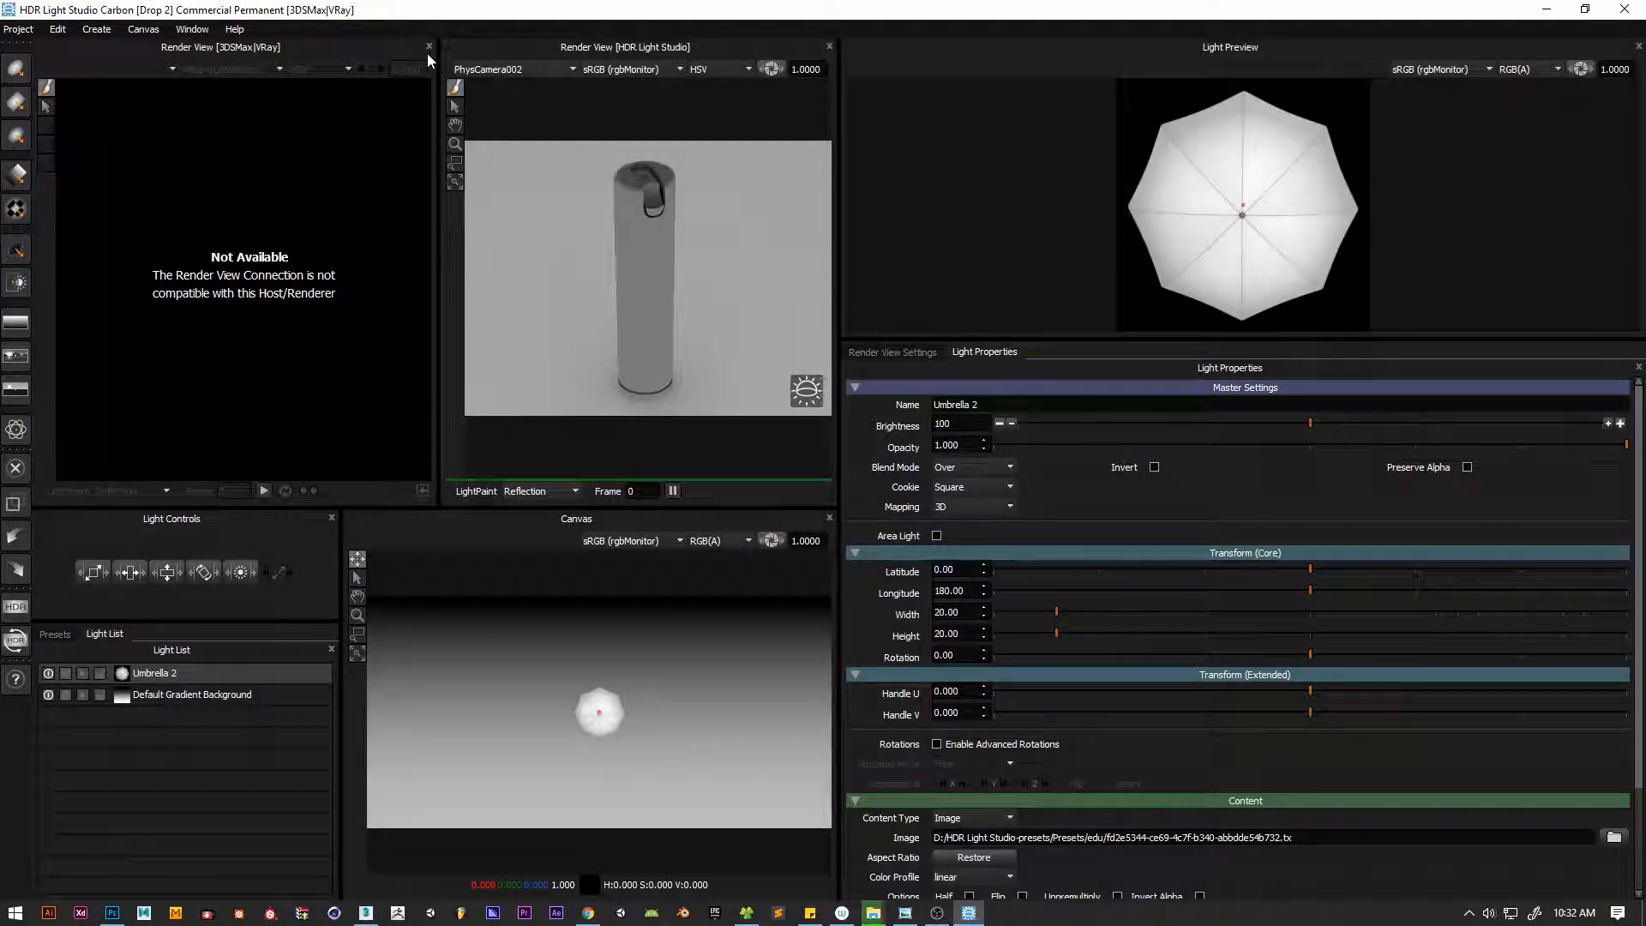
{"action": "left_click", "coordinate": [428, 47]}
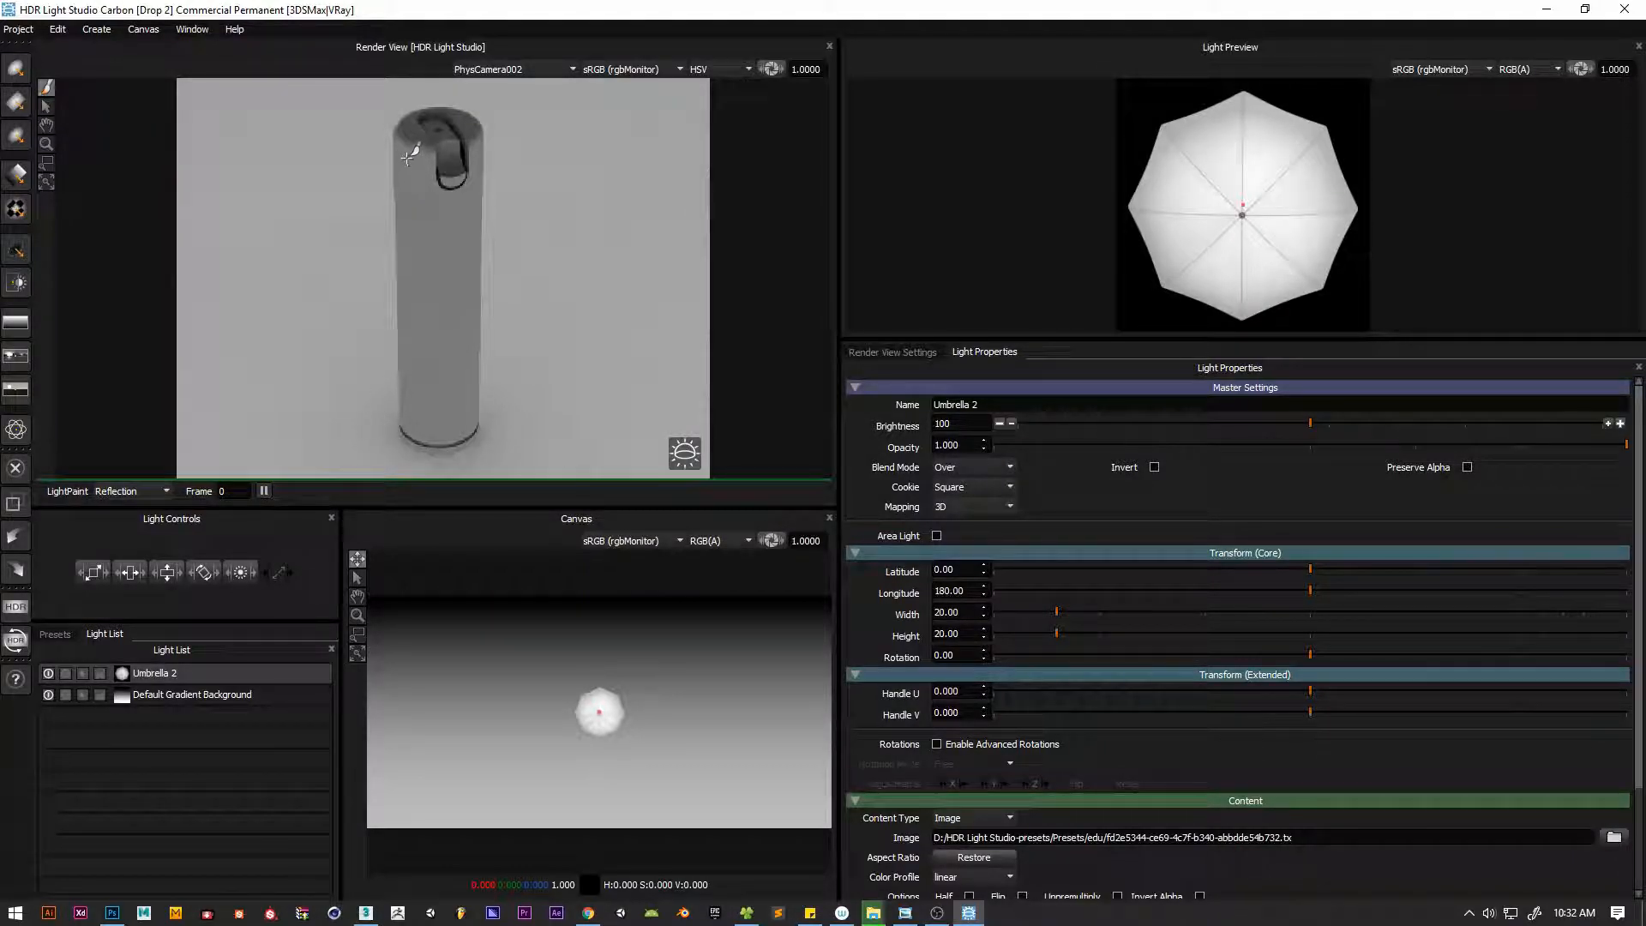
Paint the Umbrella 2 reflection near the can's upper left edge at about latitude 29.7, longitude 246.5, and widen the light to about 45
{"action": "mouse_move", "coordinate": [406, 143]}
{"action": "left_mouse_down"}
{"action": "mouse_move", "coordinate": [403, 198]}
{"action": "mouse_move", "coordinate": [407, 163]}
{"action": "left_mouse_up"}
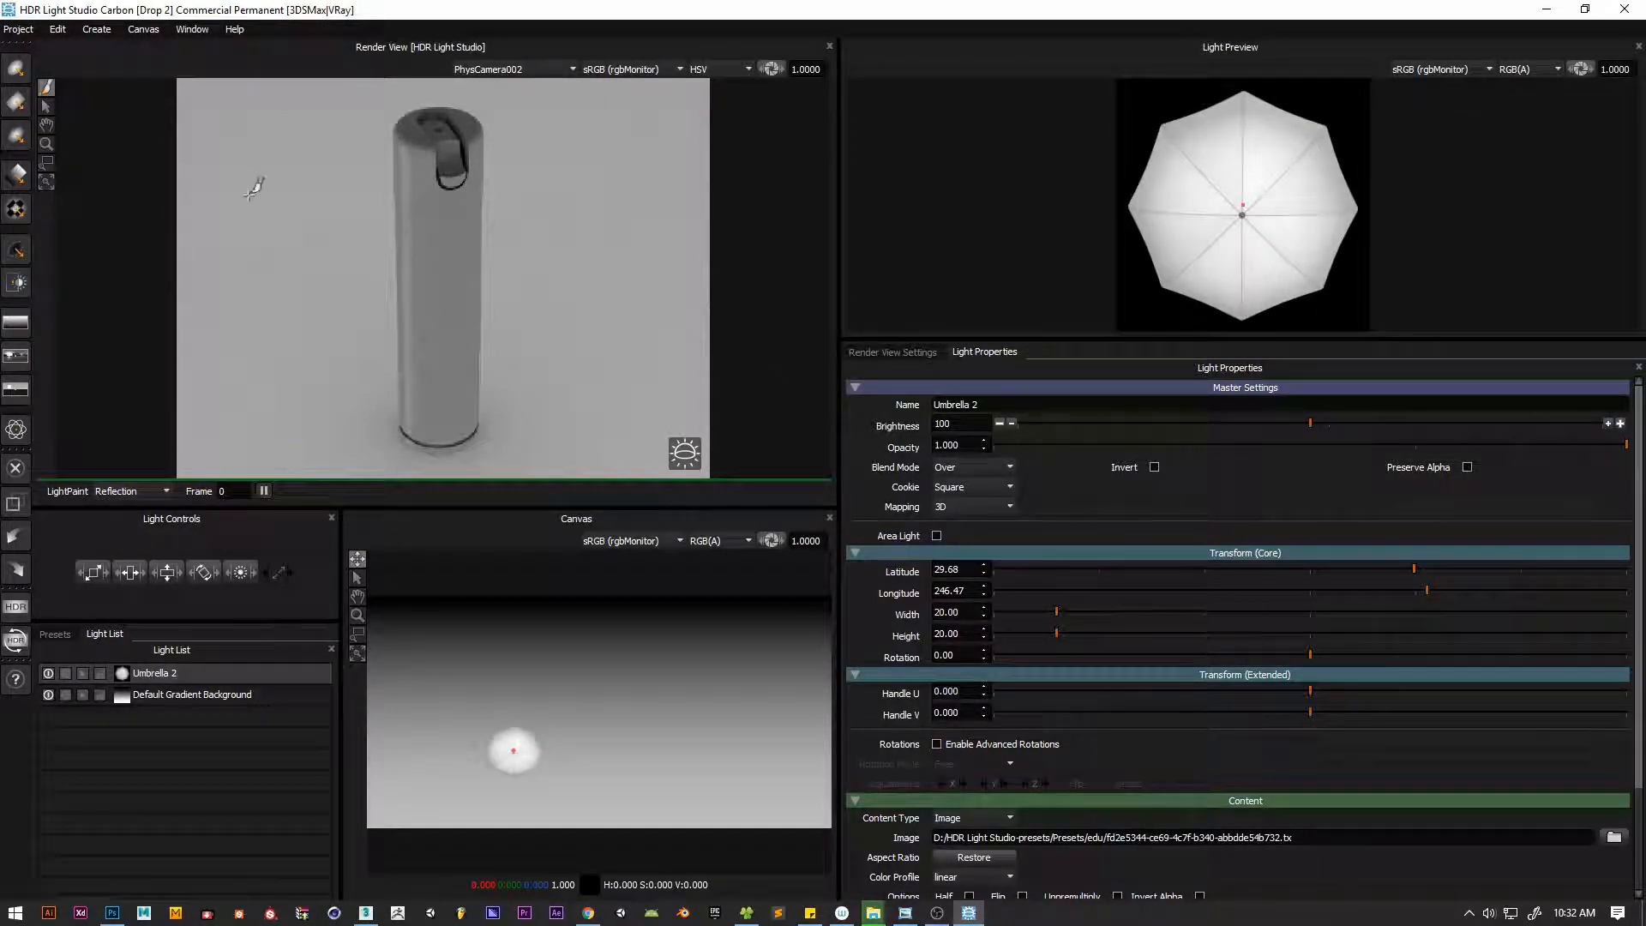
{"action": "left_click_drag", "start_coordinate": [1057, 616], "coordinate": [1135, 609]}
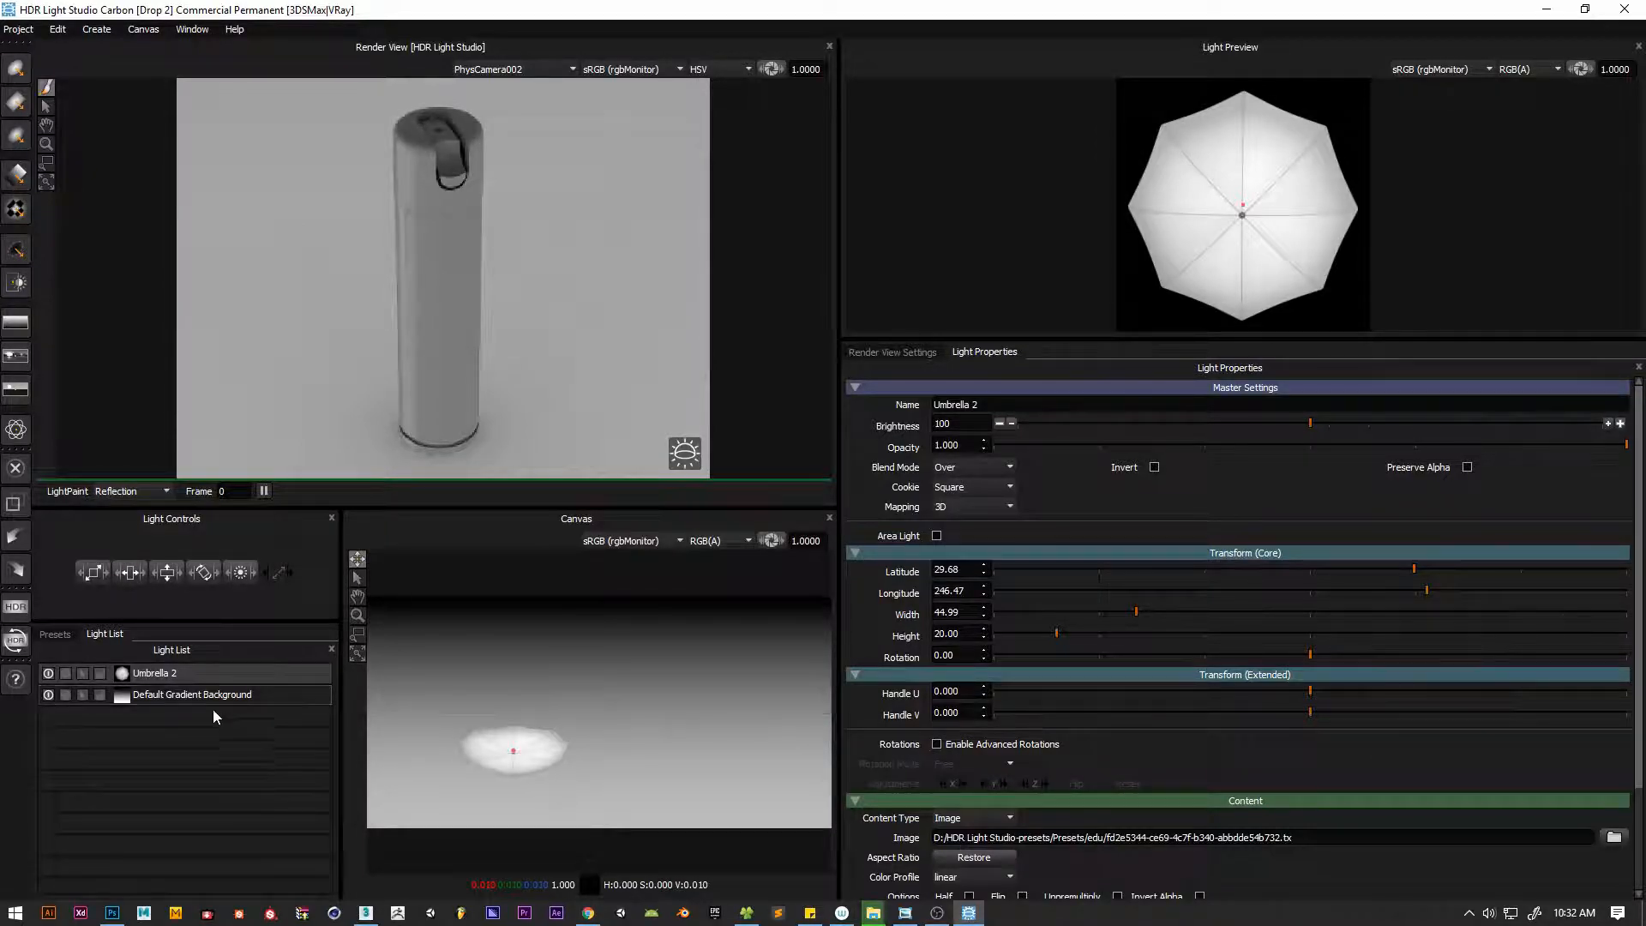
Add an Umbrella 1 light, paint its reflection on top of the can's cap, and raise its brightness to 167
{"action": "left_click", "coordinate": [56, 635]}
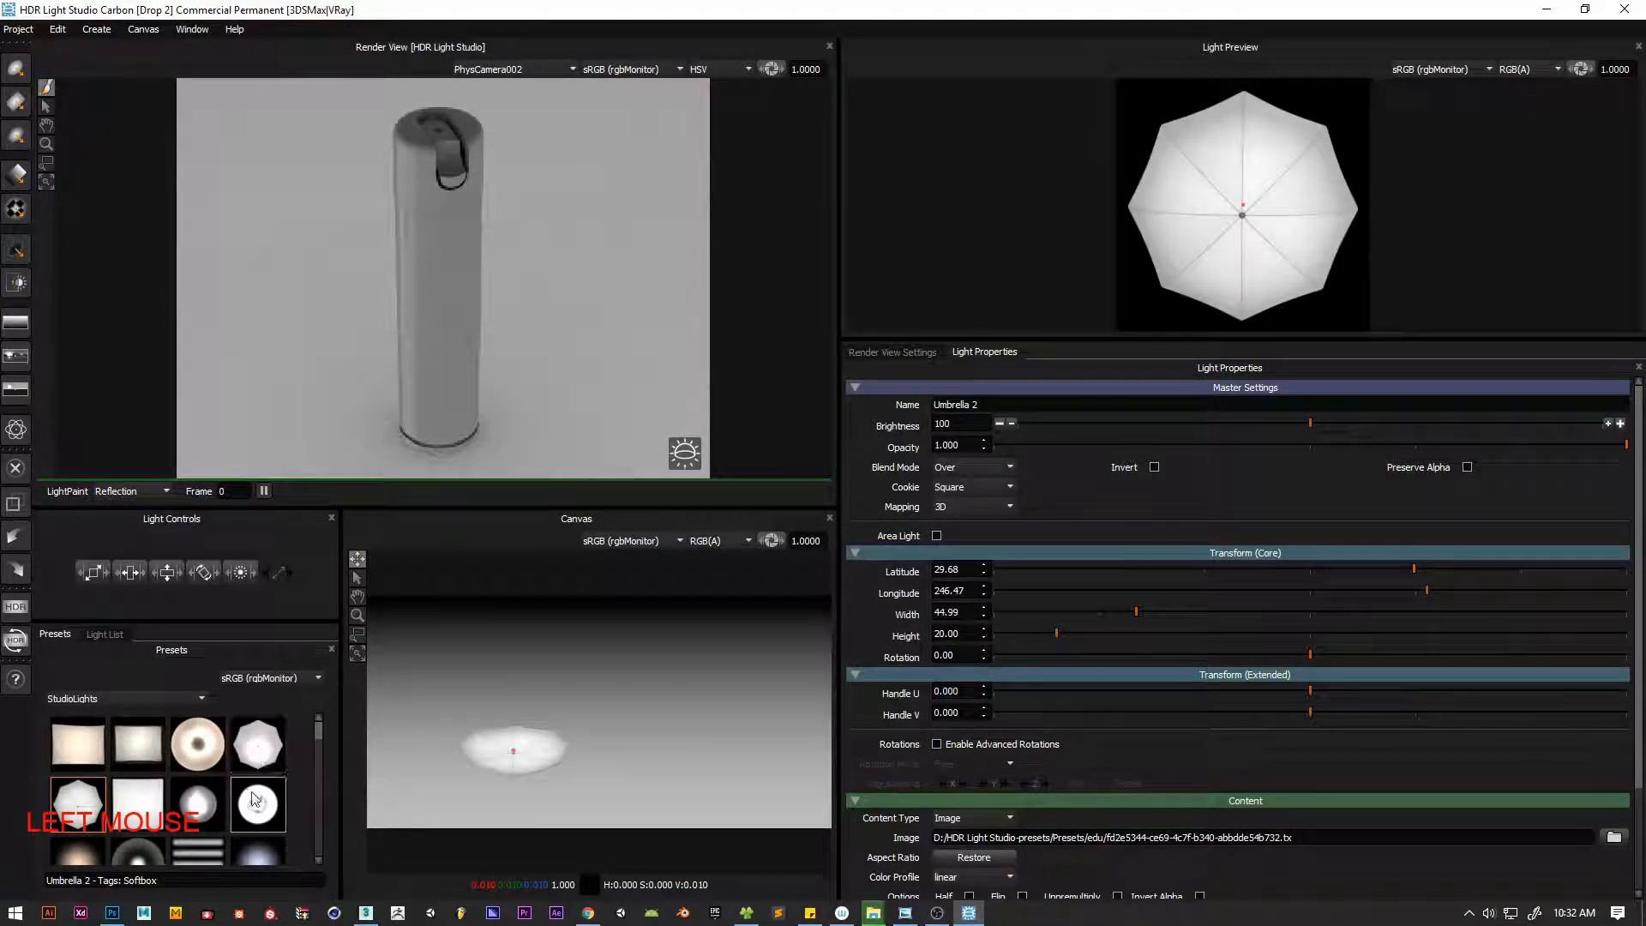
{"action": "scroll", "coordinate": [254, 798], "scroll_direction": "down", "scroll_amount": 2}
{"action": "scroll", "coordinate": [249, 796], "scroll_direction": "up", "scroll_amount": 1}
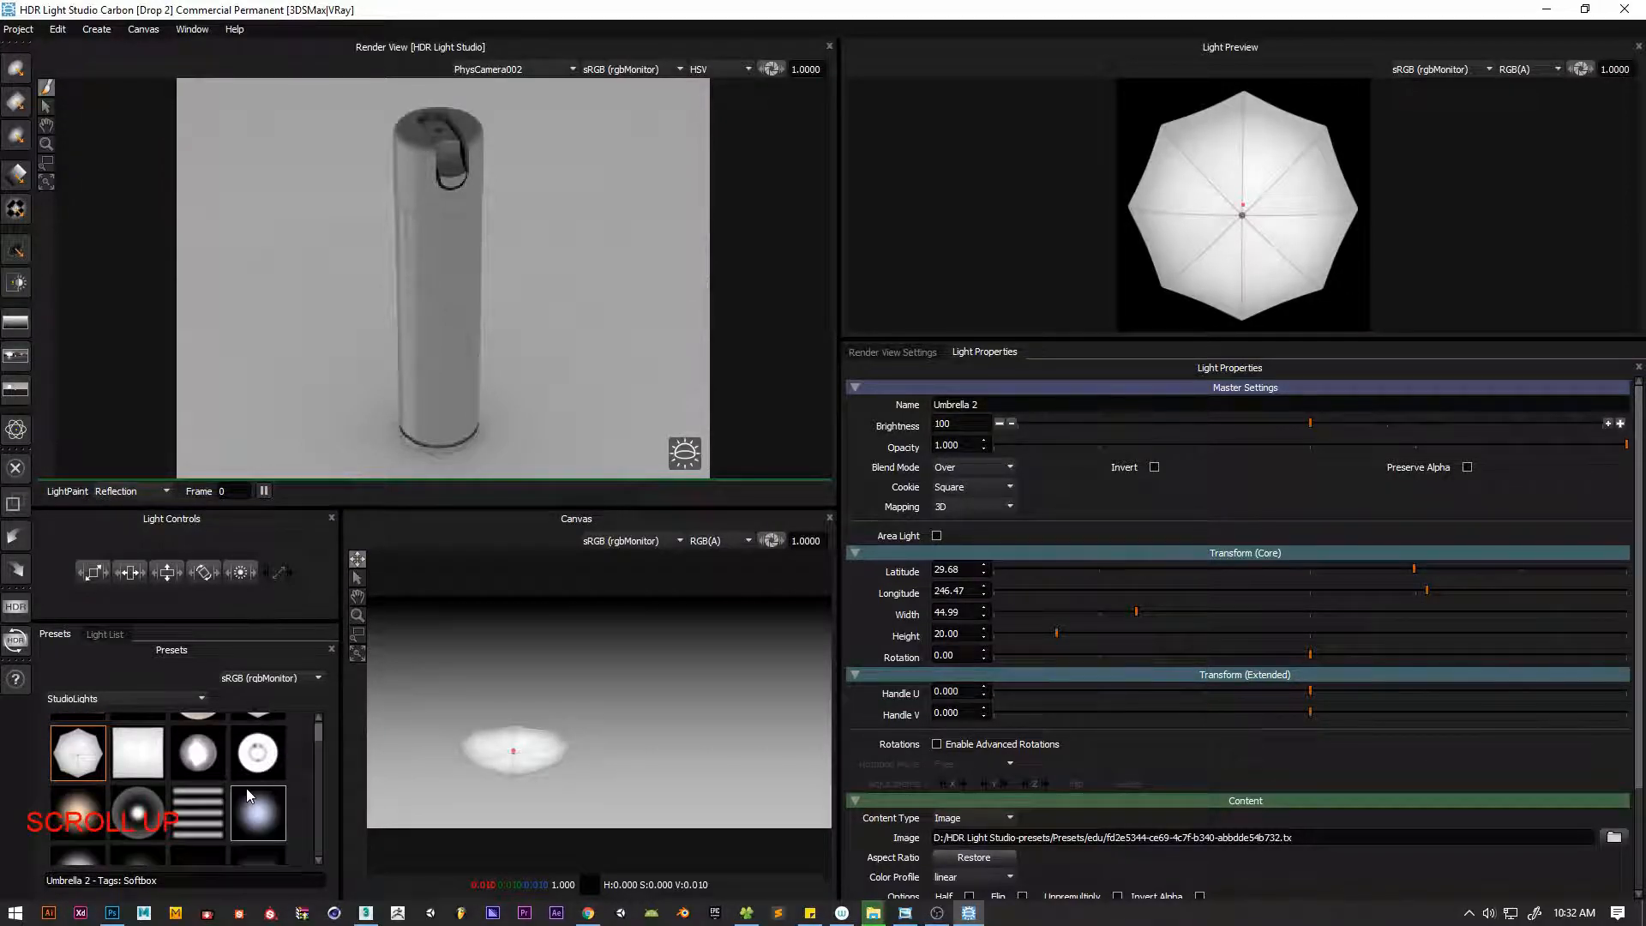
{"action": "scroll", "coordinate": [247, 795], "scroll_direction": "up", "scroll_amount": 1}
{"action": "left_click", "coordinate": [257, 744]}
{"action": "mouse_move", "coordinate": [480, 133]}
{"action": "left_mouse_down"}
{"action": "mouse_move", "coordinate": [470, 111]}
{"action": "mouse_move", "coordinate": [455, 129]}
{"action": "mouse_move", "coordinate": [465, 185]}
{"action": "mouse_move", "coordinate": [484, 178]}
{"action": "mouse_move", "coordinate": [483, 144]}
{"action": "mouse_move", "coordinate": [459, 121]}
{"action": "left_mouse_up"}
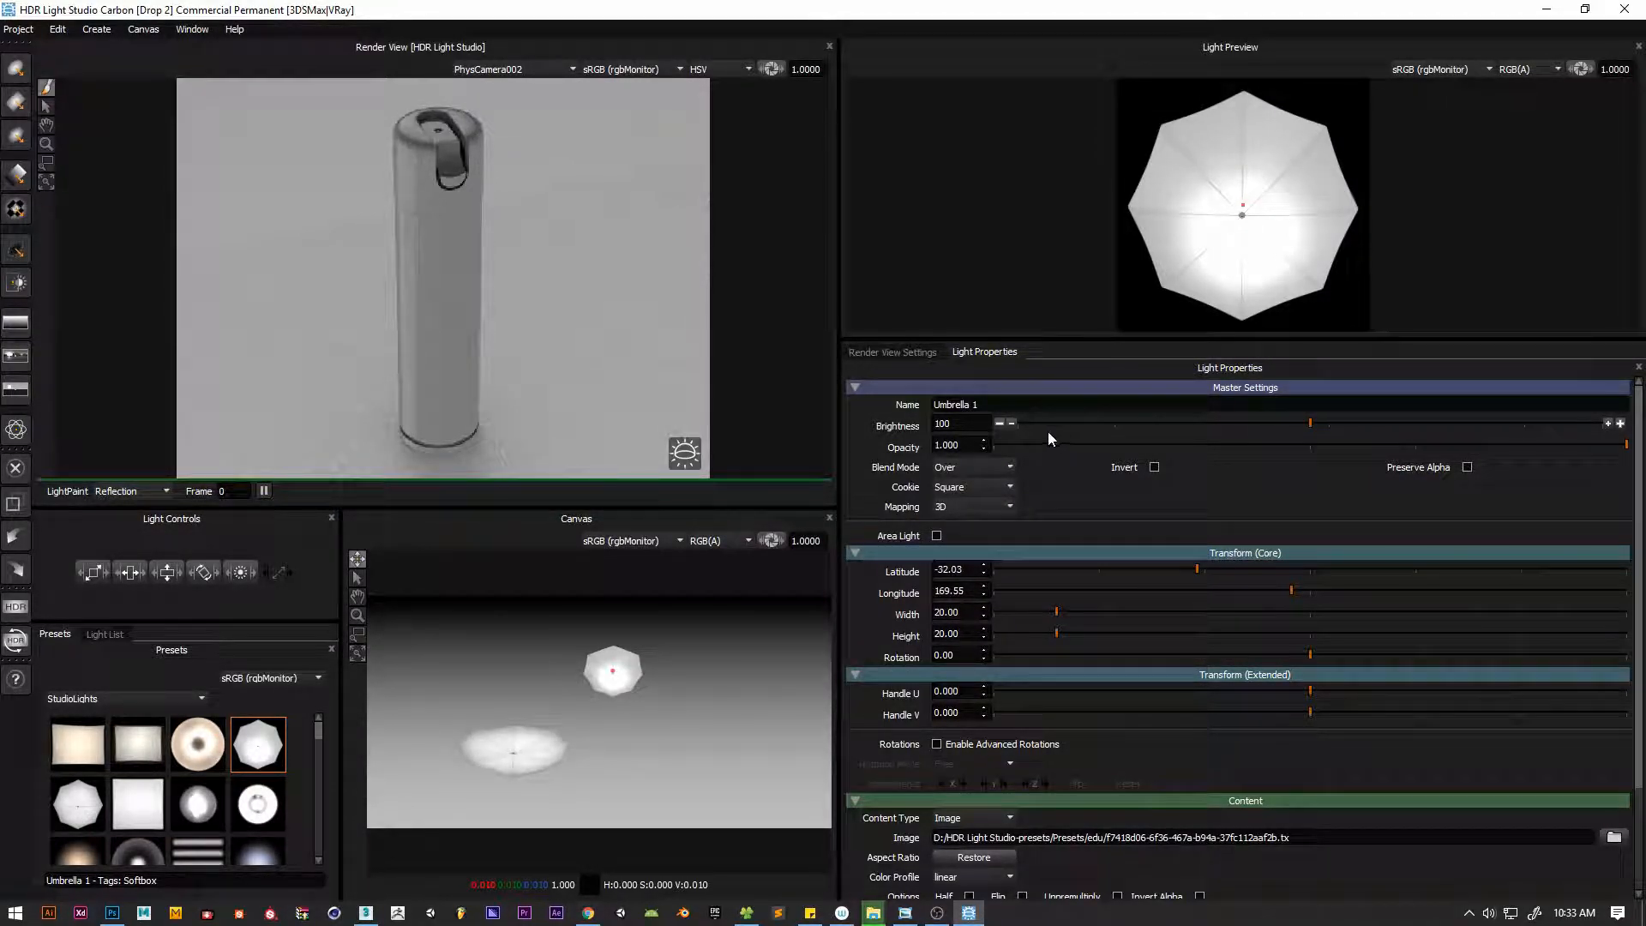
{"action": "left_click", "coordinate": [1320, 423]}
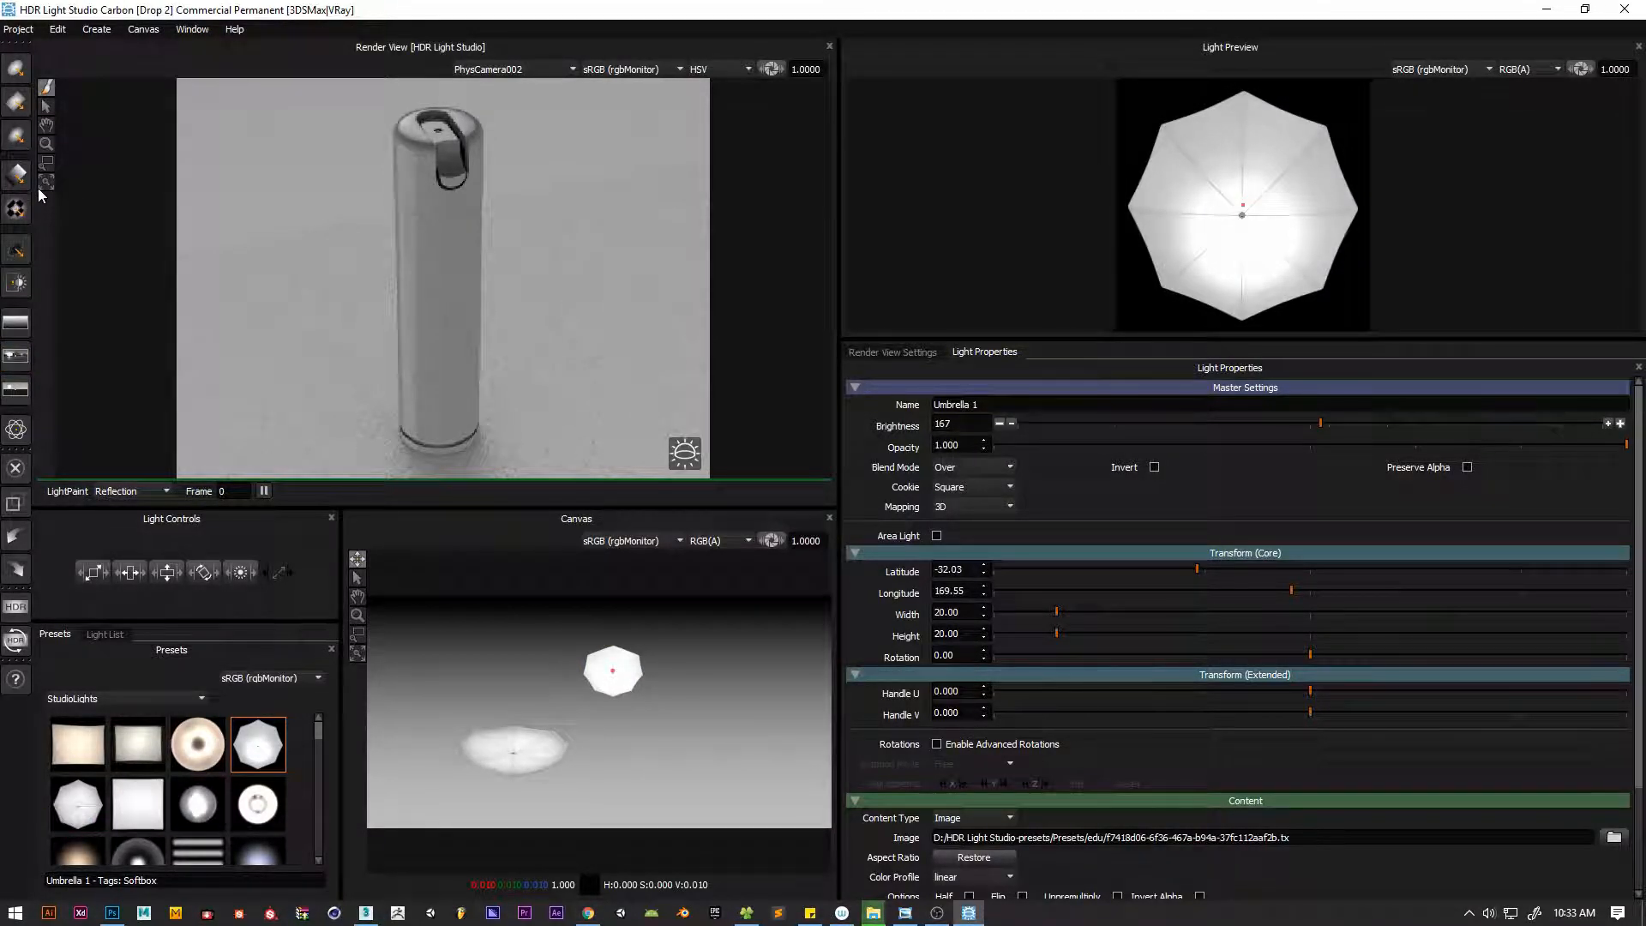
Add a second Umbrella 1 light reflecting on the can's lower right side at about latitude 37, longitude 66, and widen it to about 48.5
{"action": "left_click", "coordinate": [255, 744]}
{"action": "left_click_drag", "start_coordinate": [465, 464], "coordinate": [465, 380]}
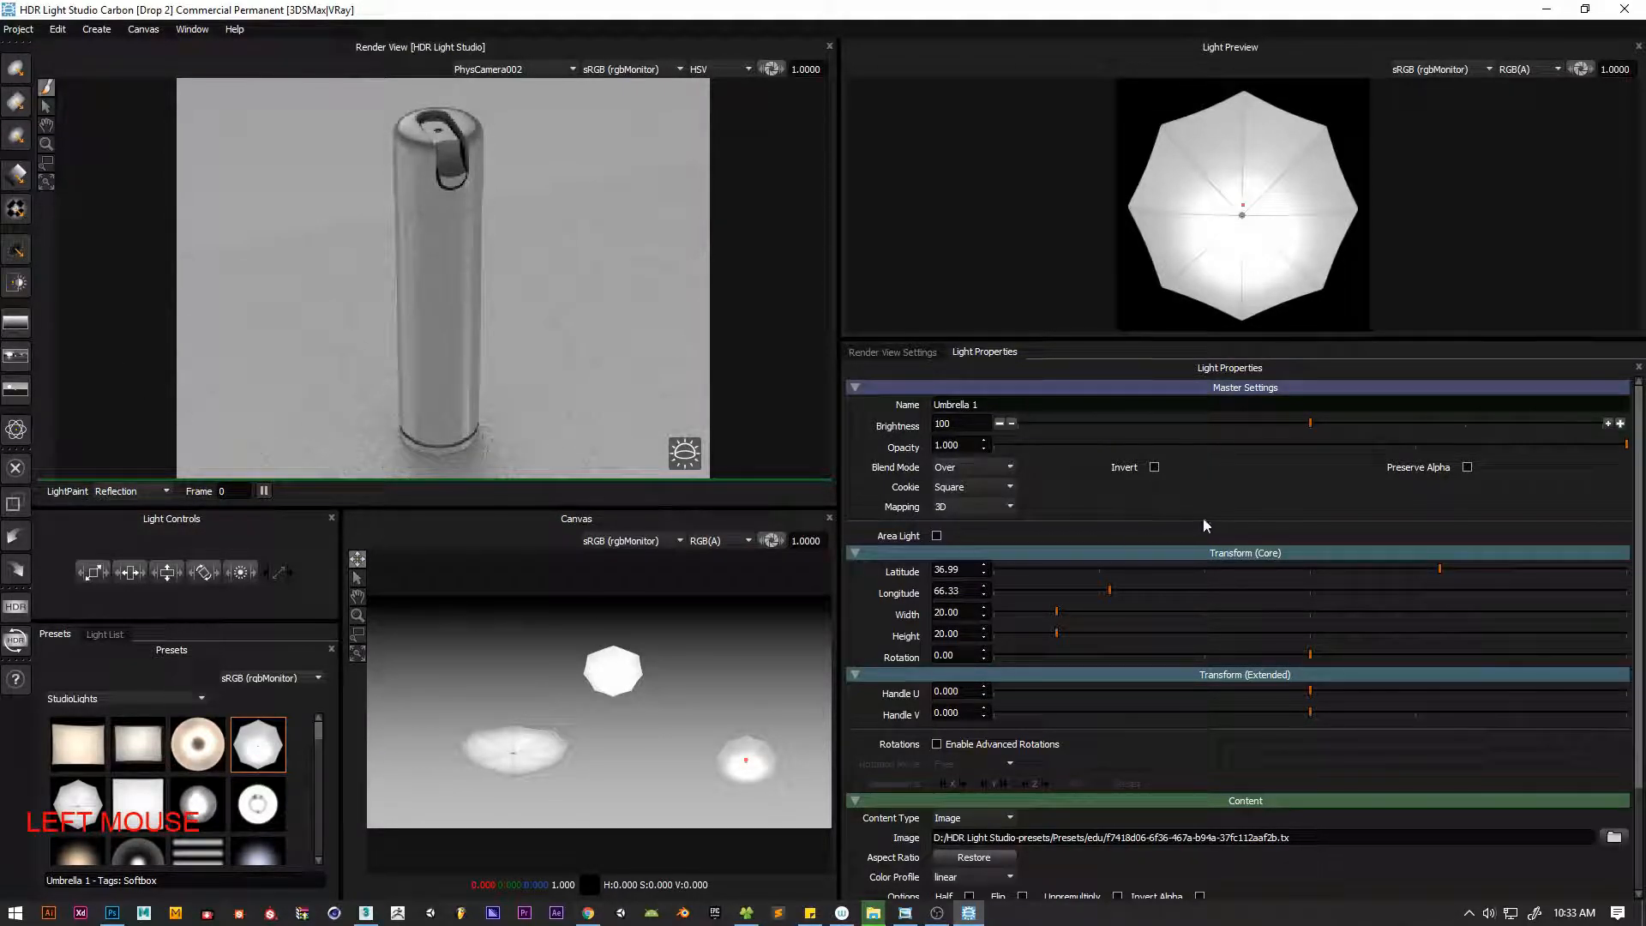
{"action": "left_click_drag", "start_coordinate": [1103, 611], "coordinate": [1147, 609]}
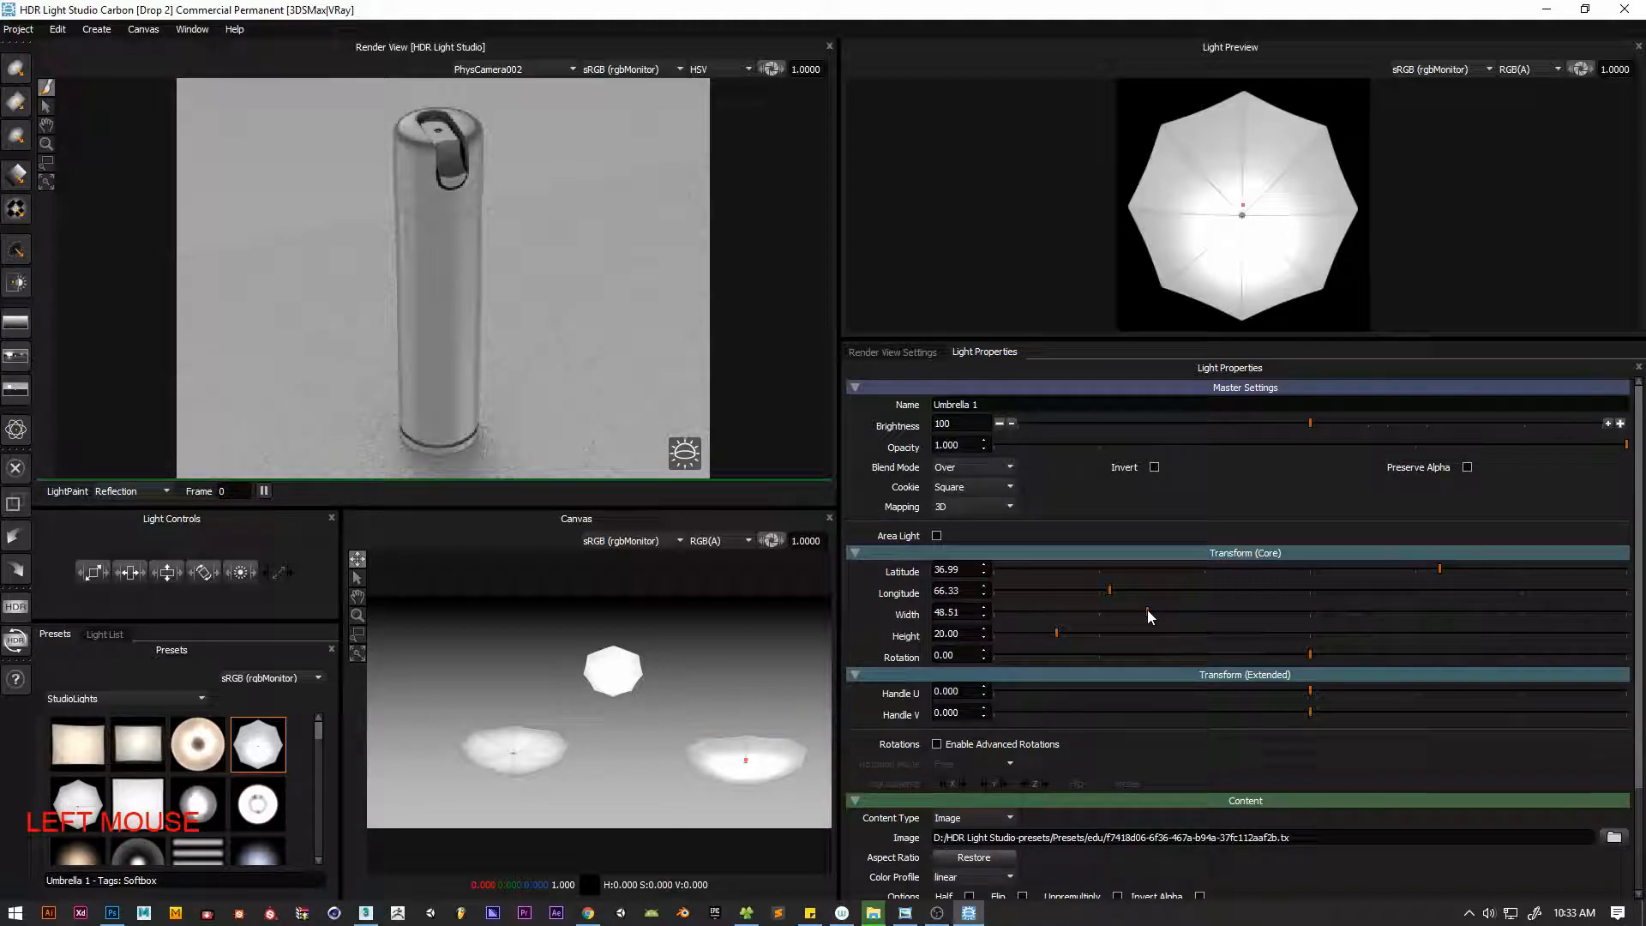
Add a third Umbrella 1 light and frame the render view closely on the can's cap and nozzle recess
{"action": "double_click", "coordinate": [266, 745]}
{"action": "left_click", "coordinate": [47, 144]}
{"action": "left_click_drag", "start_coordinate": [364, 201], "coordinate": [497, 201]}
{"action": "middle_click_drag", "start_coordinate": [498, 201], "coordinate": [412, 228]}
{"action": "right_click_drag", "start_coordinate": [412, 231], "coordinate": [434, 191]}
{"action": "mouse_move", "coordinate": [434, 191]}
{"action": "left_mouse_down"}
{"action": "mouse_move", "coordinate": [480, 206]}
{"action": "mouse_move", "coordinate": [419, 214]}
{"action": "left_mouse_up"}
{"action": "left_click", "coordinate": [47, 126]}
{"action": "left_click_drag", "start_coordinate": [319, 163], "coordinate": [345, 619]}
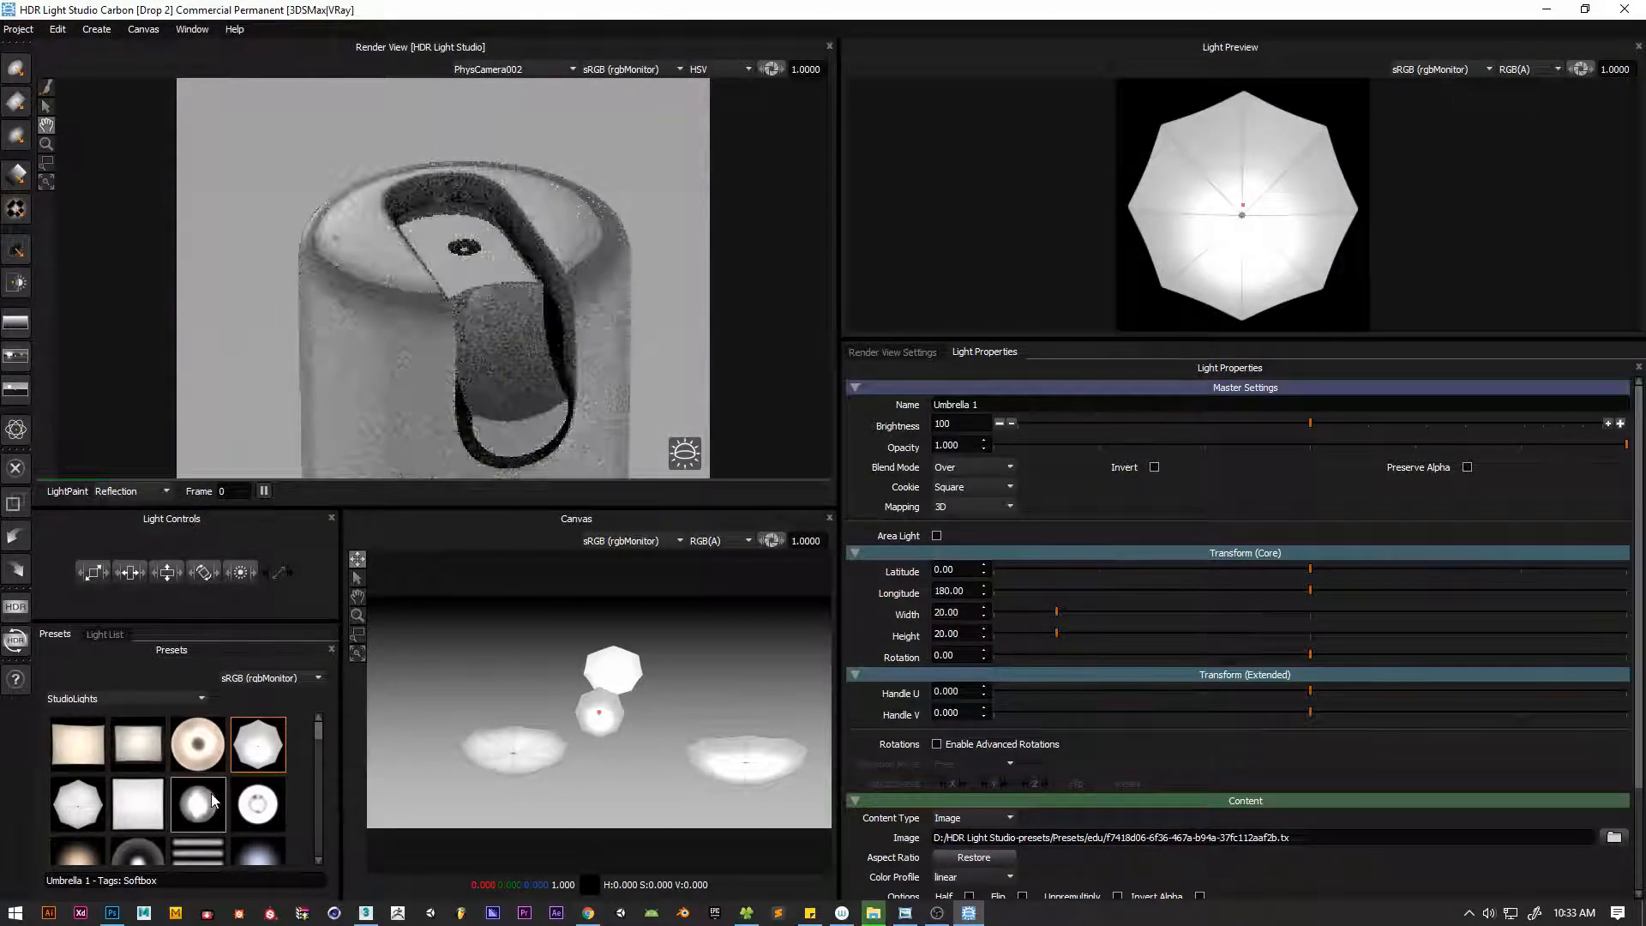
Paint the third Umbrella 1 light's reflection onto the front of the cap's nozzle, at about latitude -50.3, longitude 24
{"action": "left_click", "coordinate": [104, 634]}
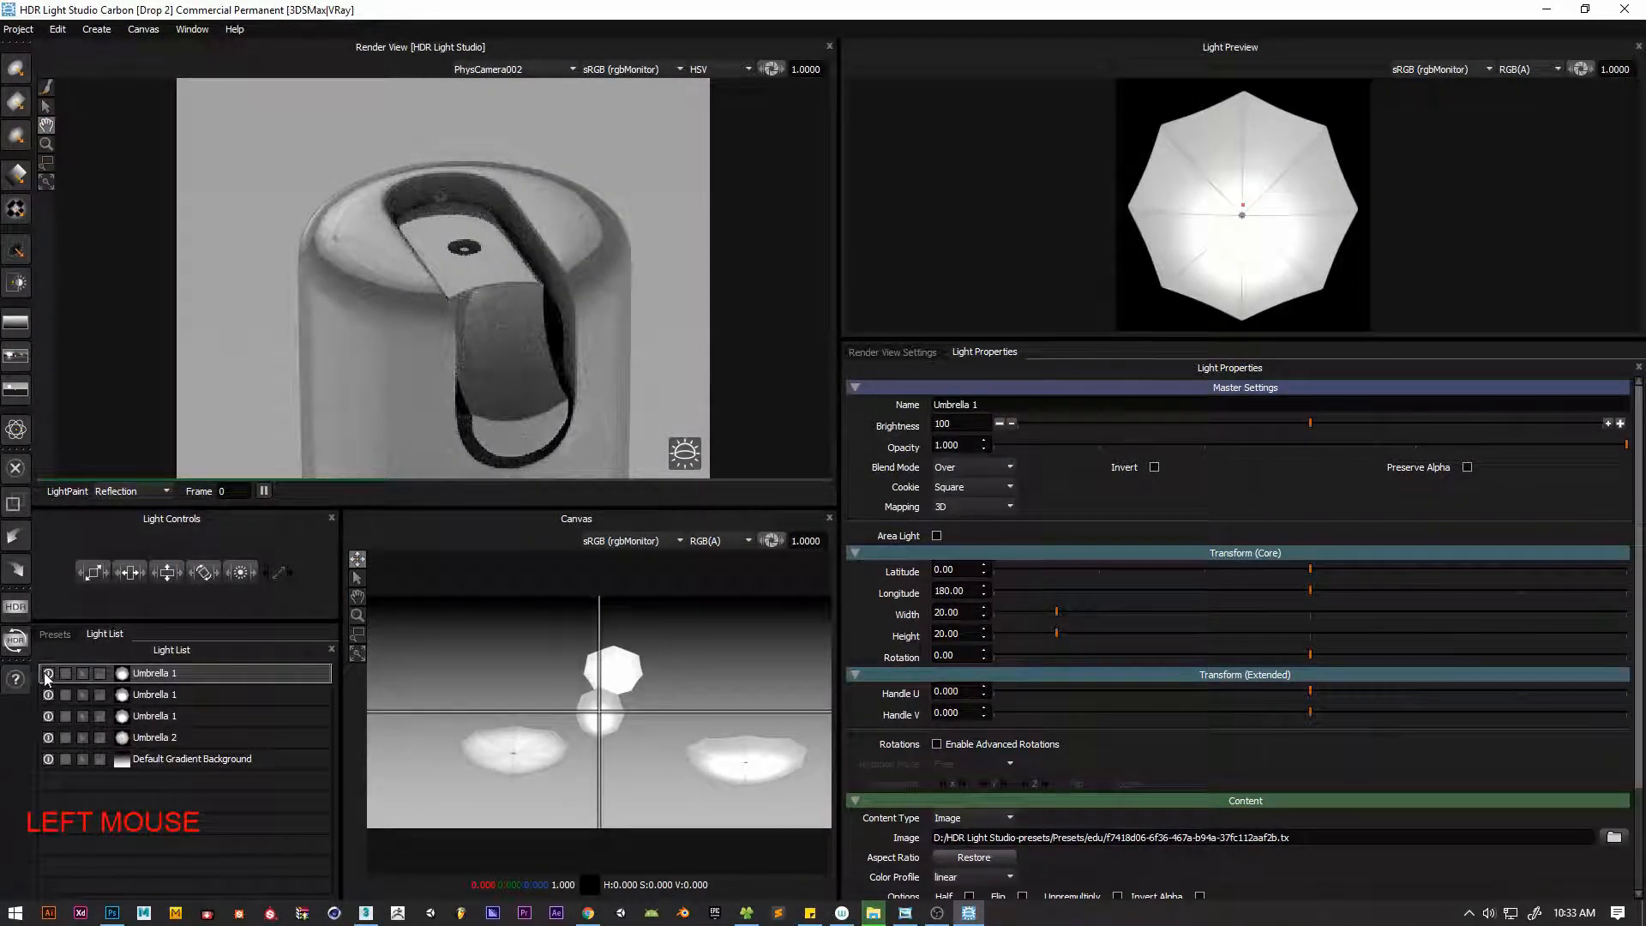
{"action": "left_click", "coordinate": [46, 86]}
{"action": "left_click", "coordinate": [550, 385]}
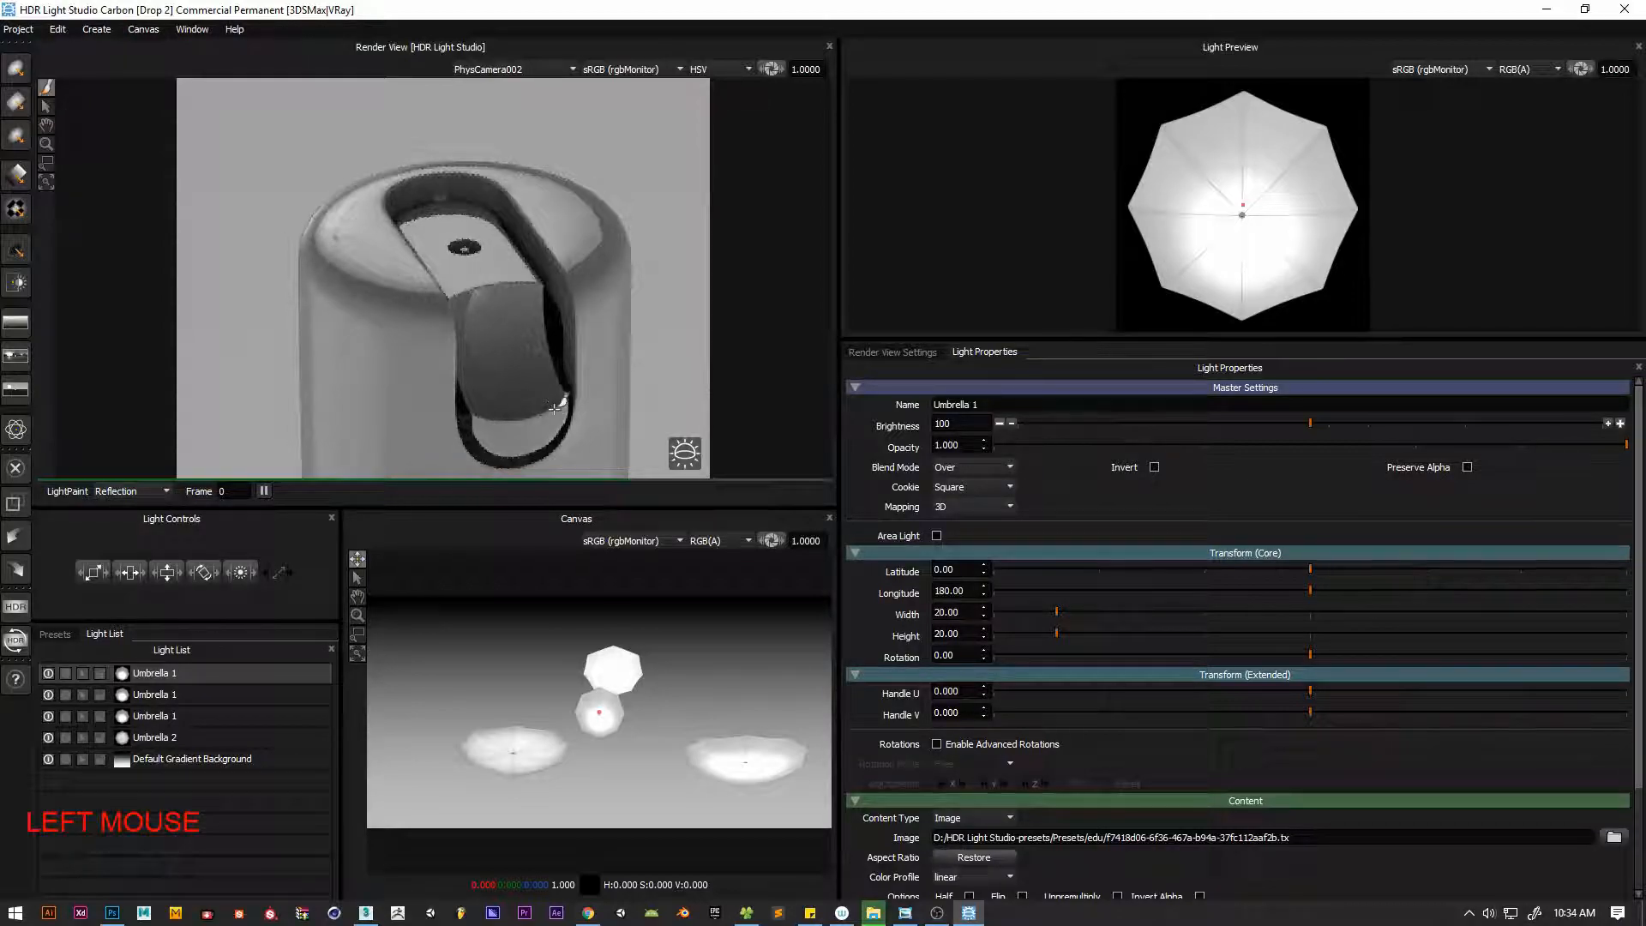
{"action": "left_click", "coordinate": [504, 358]}
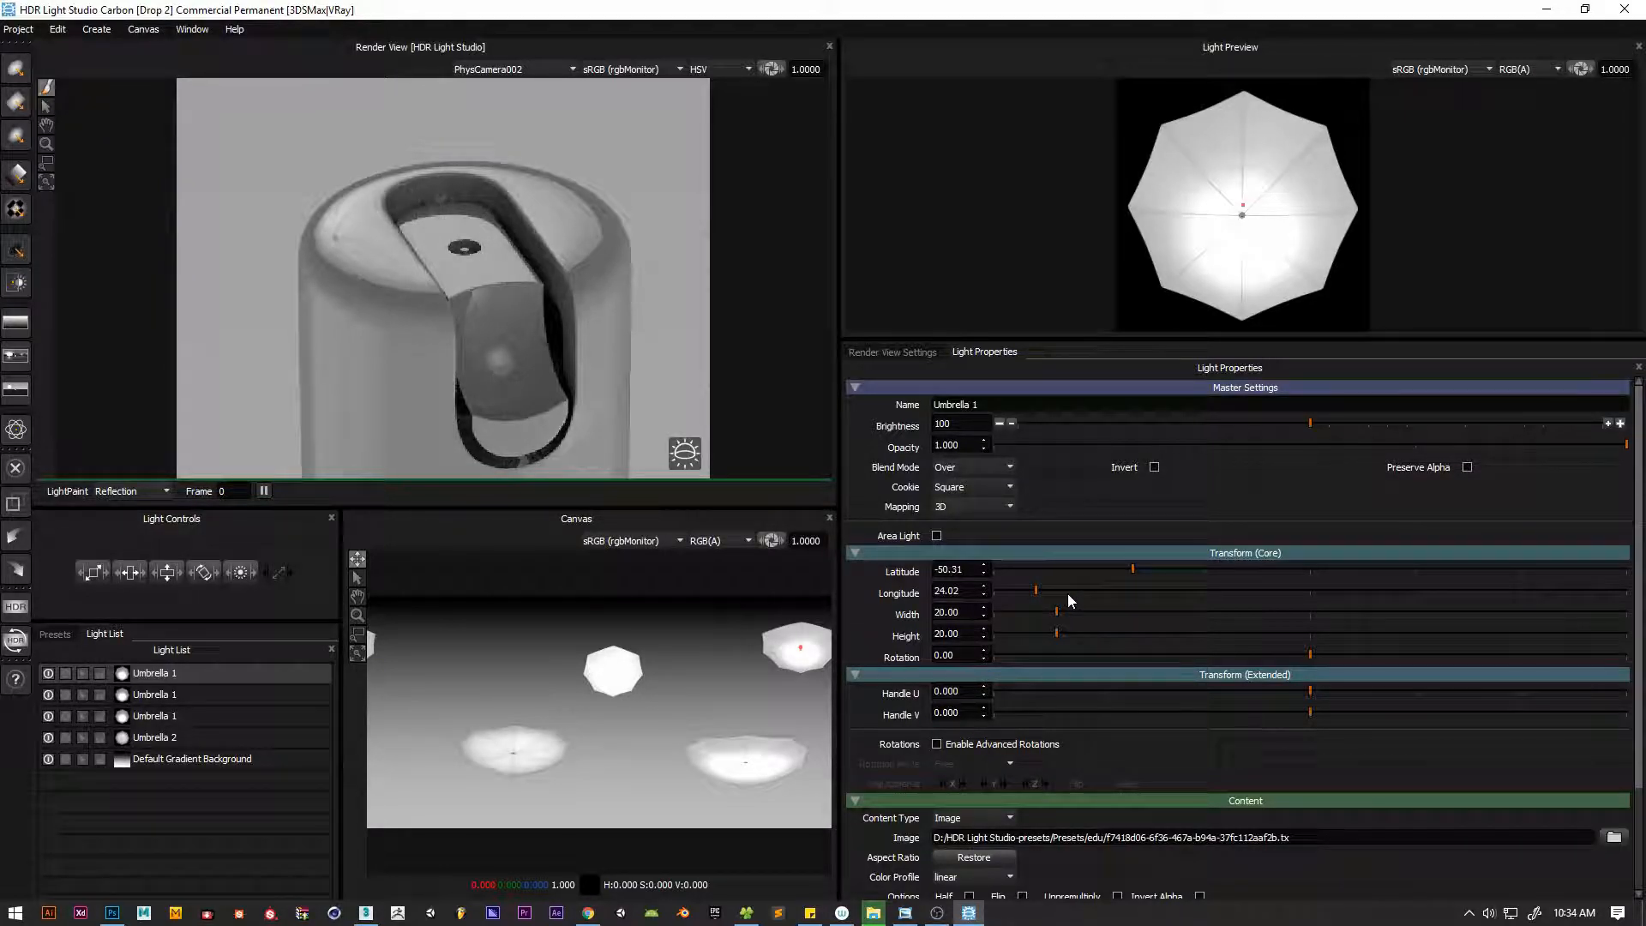
Enlarge the third Umbrella 1 light to about 219.5 wide and 52 high
{"action": "left_click_drag", "start_coordinate": [1117, 605], "coordinate": [1228, 610]}
{"action": "left_click_drag", "start_coordinate": [1351, 609], "coordinate": [1395, 609]}
{"action": "left_click_drag", "start_coordinate": [1058, 634], "coordinate": [1159, 634]}
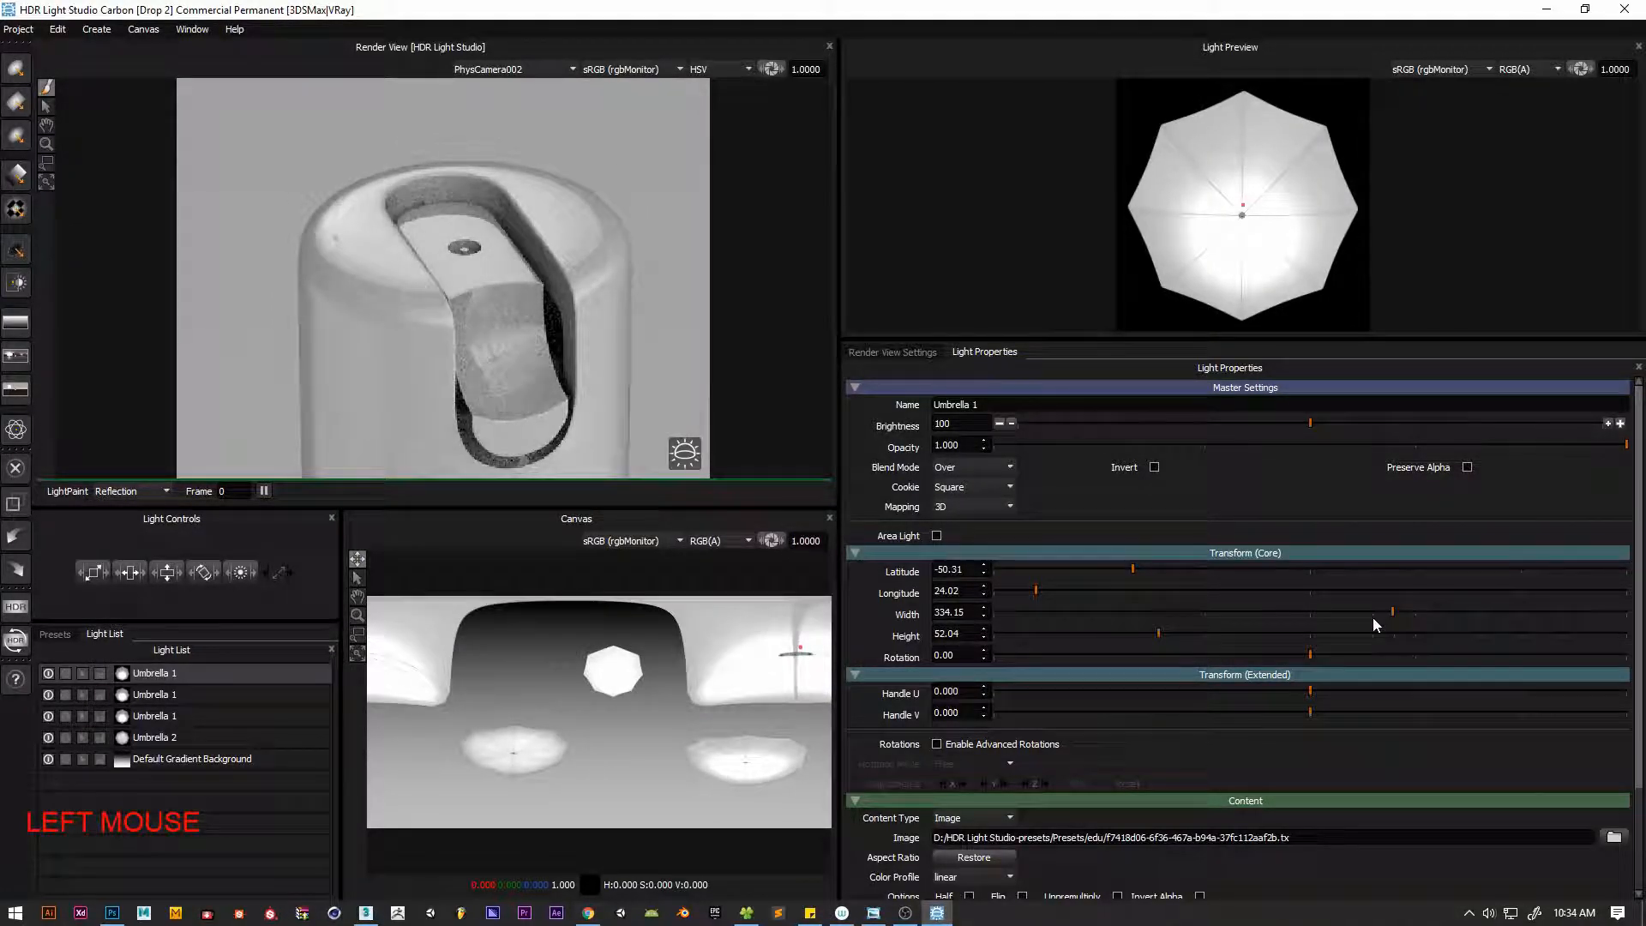
{"action": "left_click_drag", "start_coordinate": [1389, 612], "coordinate": [1352, 612]}
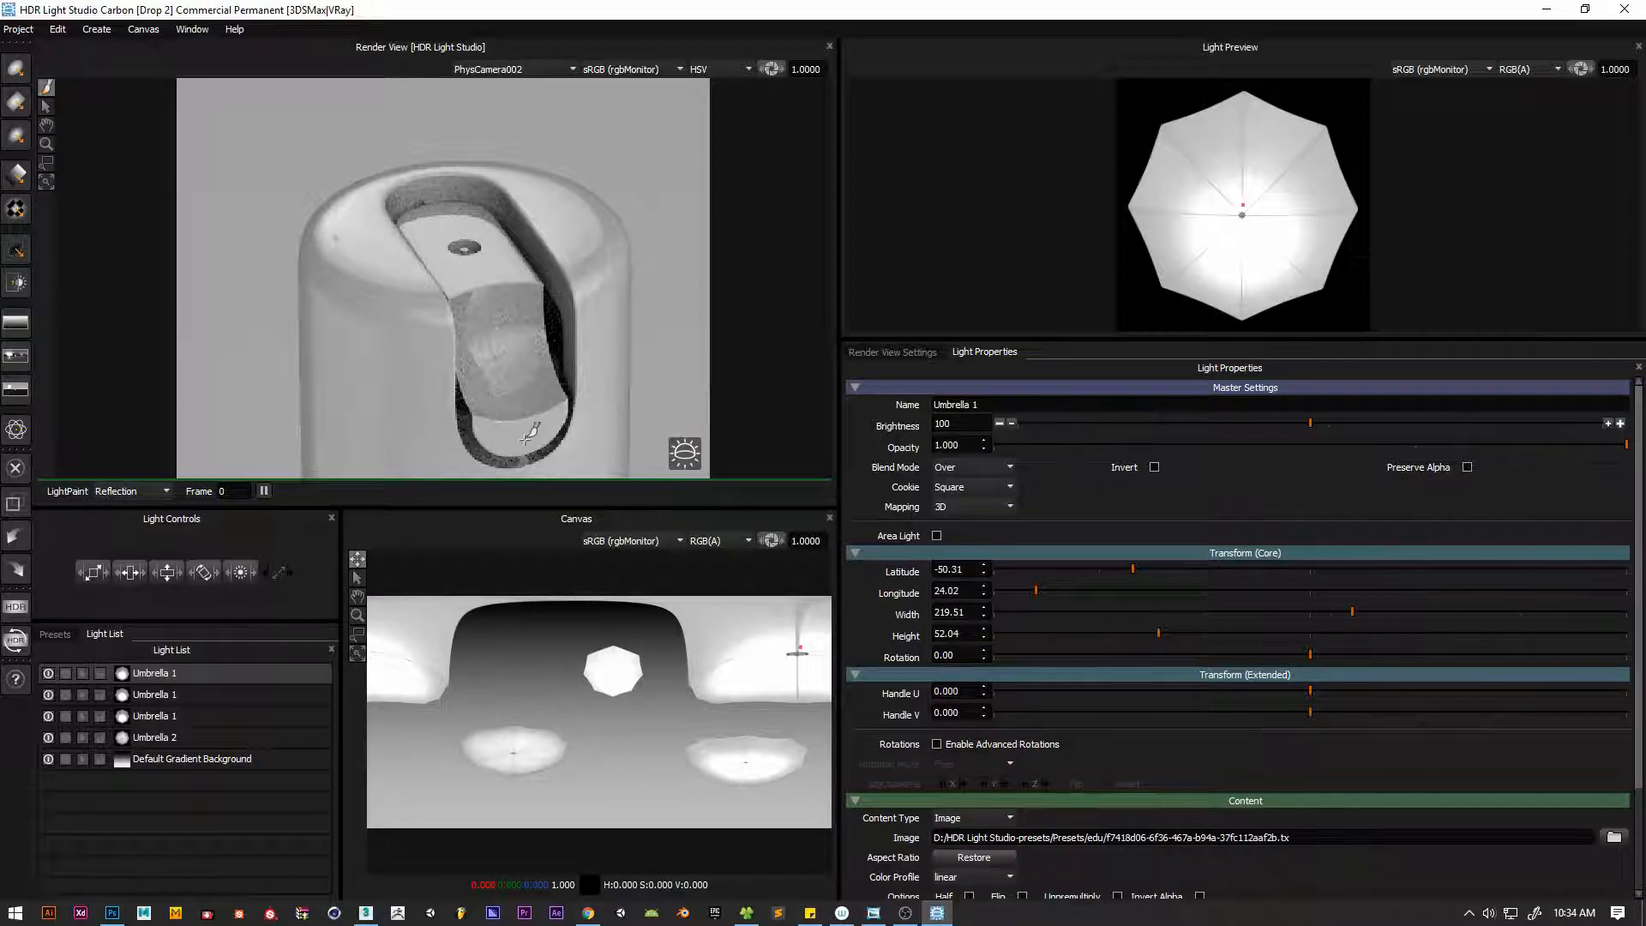
Switch off the enlarged Umbrella 1 light in the light list
{"action": "left_click", "coordinate": [57, 634]}
{"action": "left_click", "coordinate": [104, 633]}
{"action": "left_click", "coordinate": [49, 672]}
Add another Umbrella 2 light and paint its reflection onto the cap's left side, at about latitude -35.8, longitude 252.6
{"action": "left_click", "coordinate": [64, 640]}
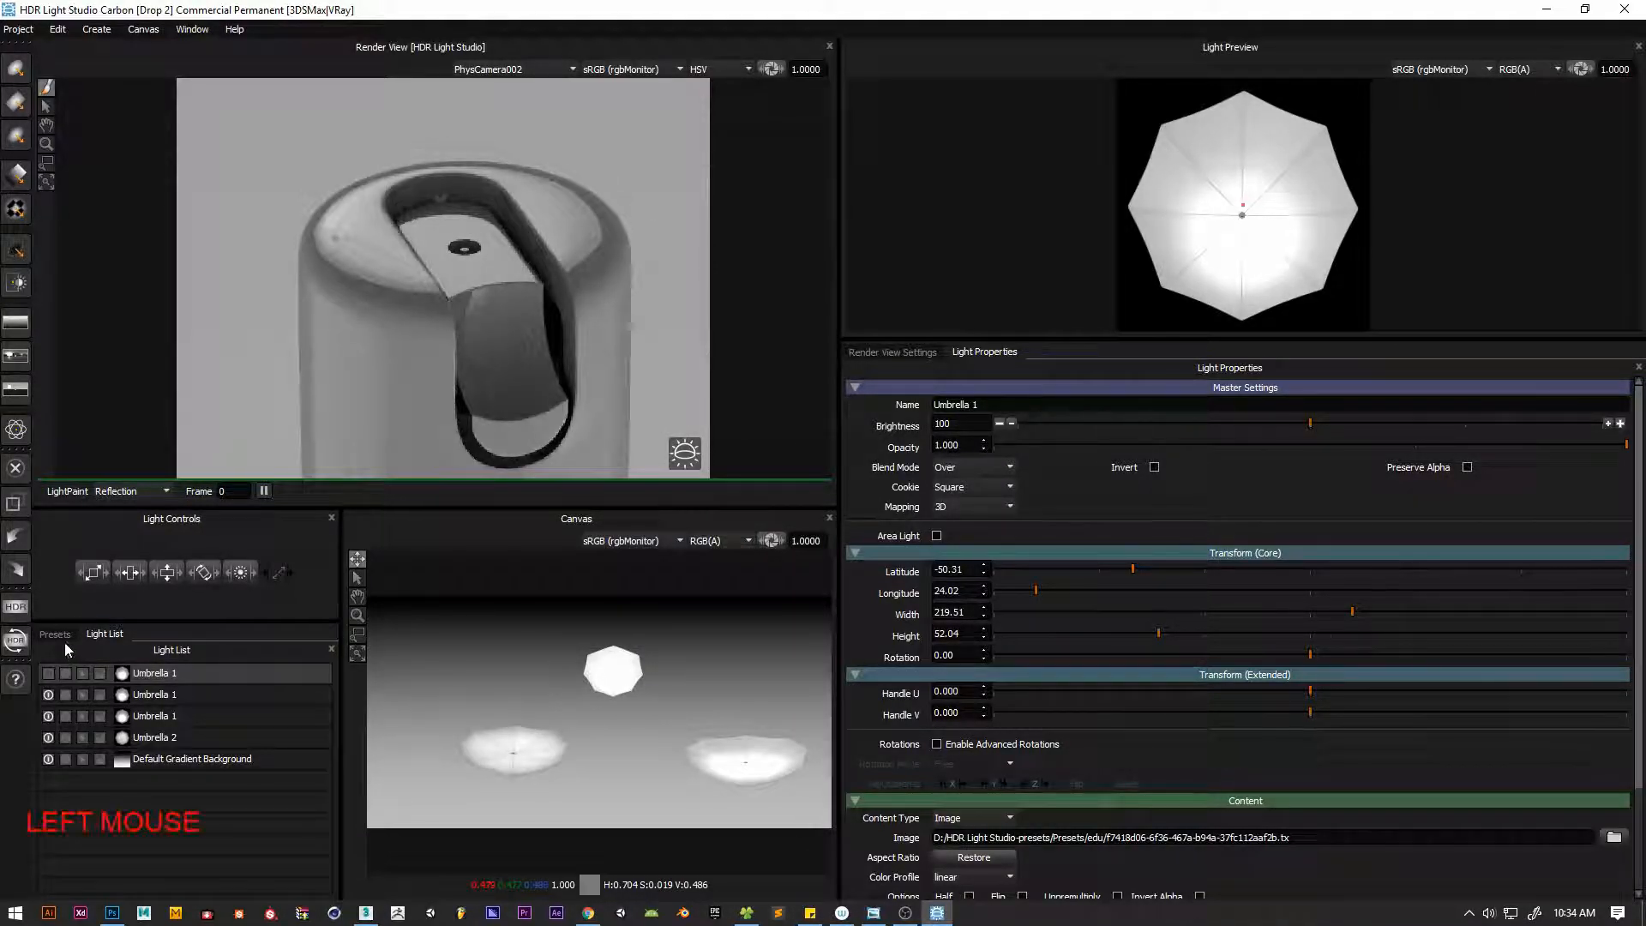
{"action": "scroll", "coordinate": [148, 772], "scroll_direction": "up", "scroll_amount": 3}
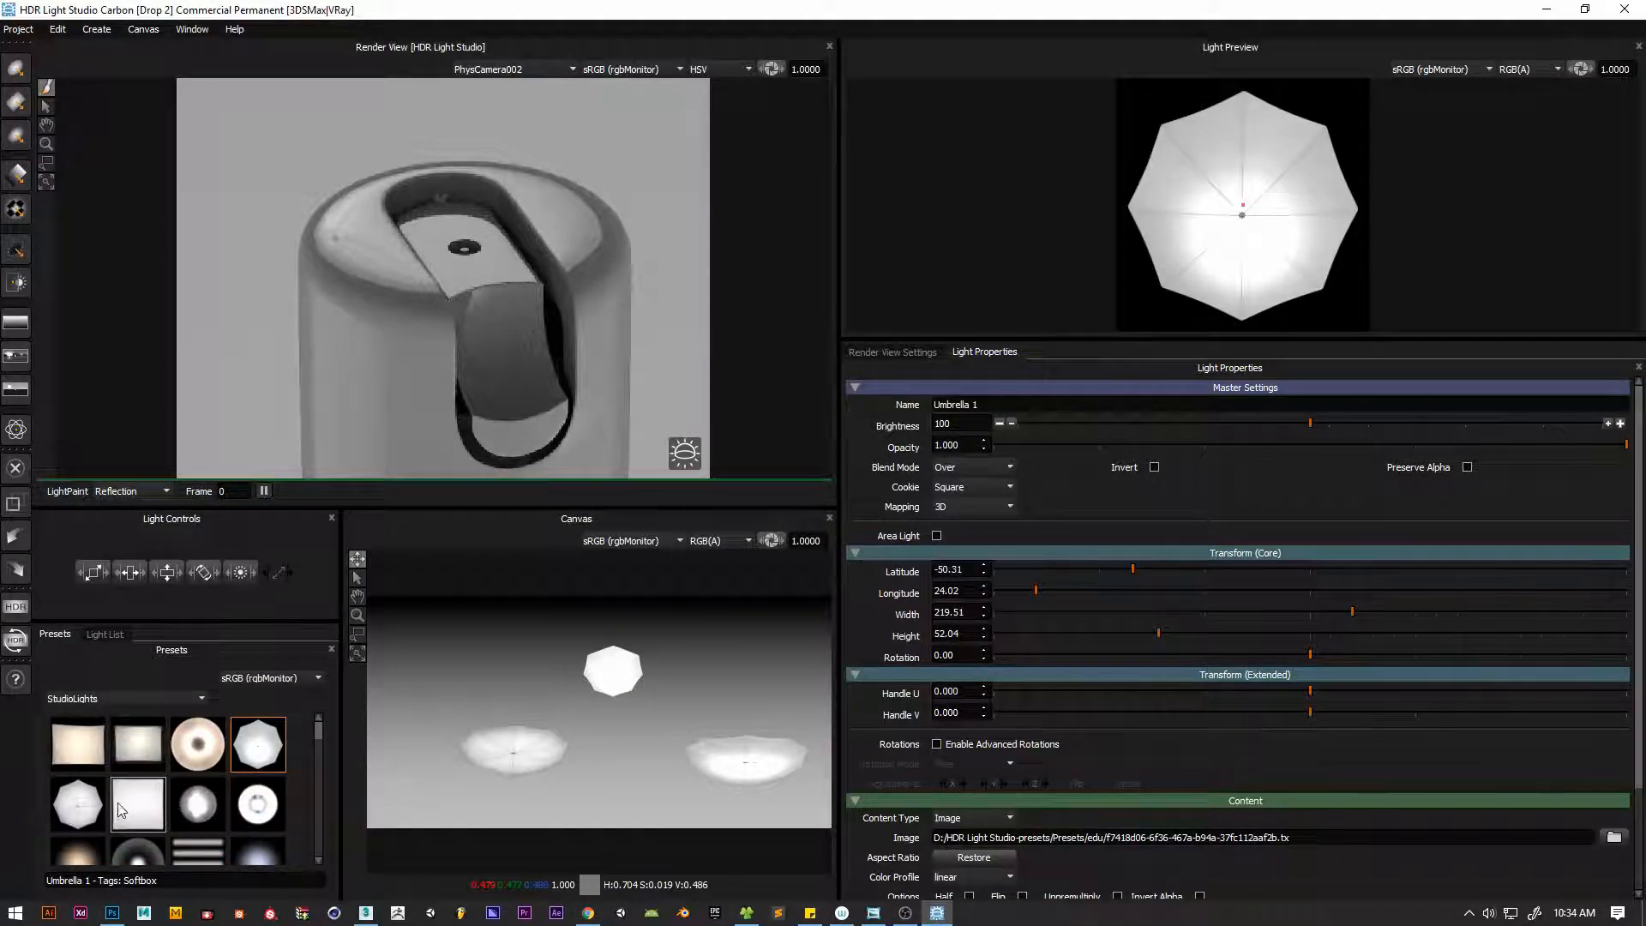
{"action": "left_click", "coordinate": [92, 810]}
{"action": "left_click", "coordinate": [465, 297]}
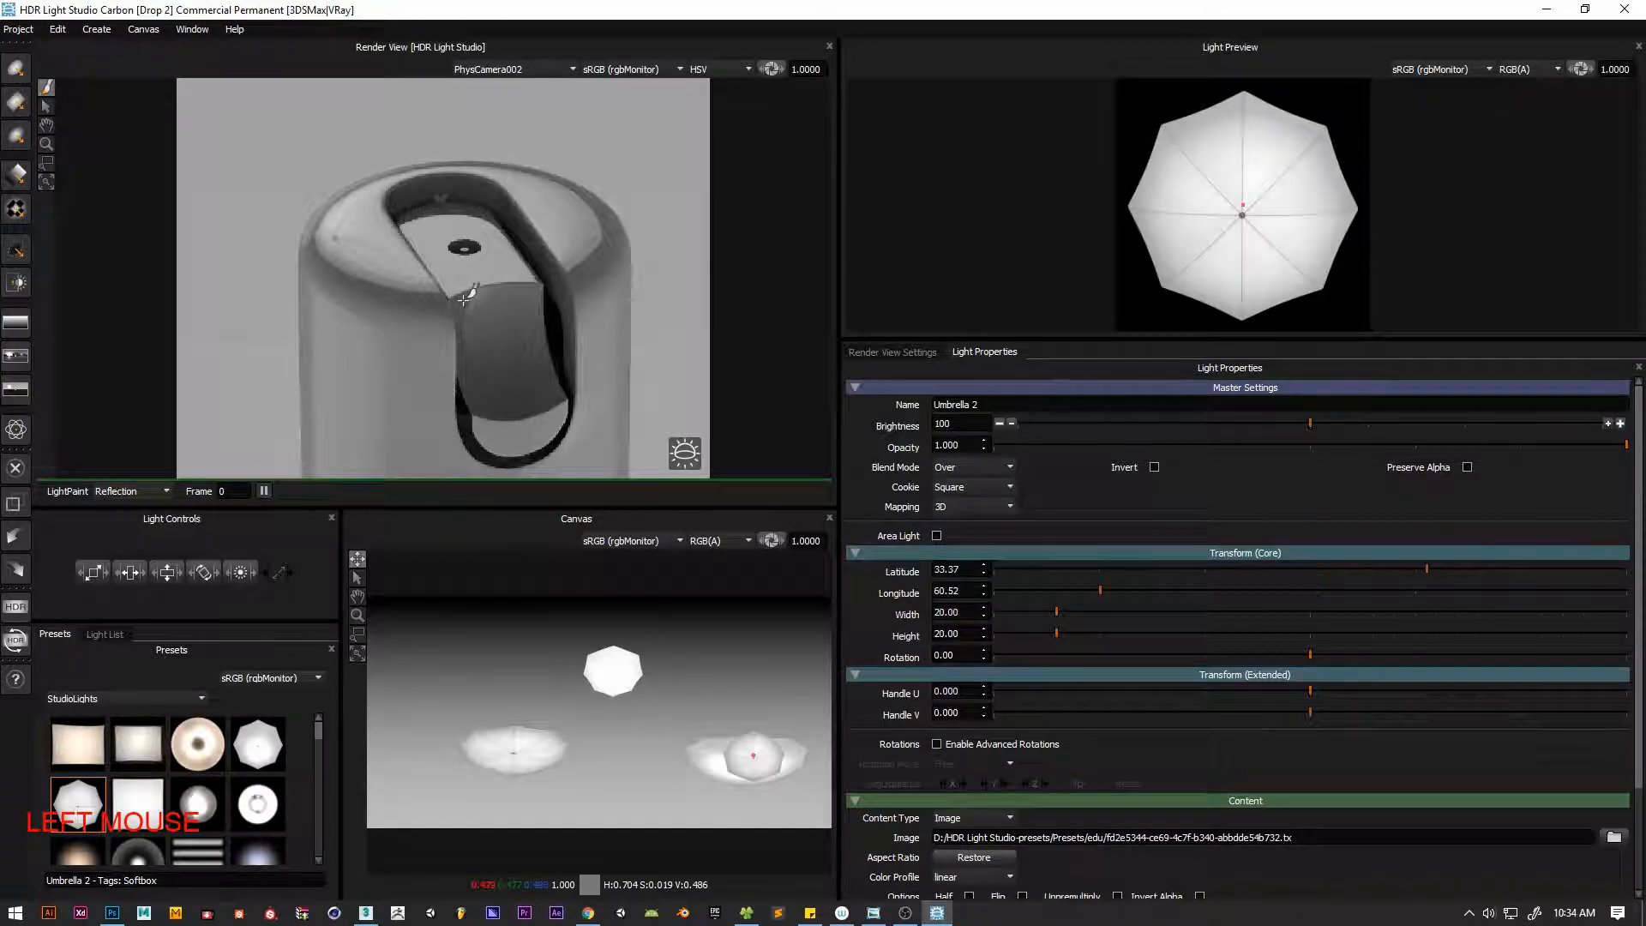
{"action": "left_click", "coordinate": [466, 300]}
{"action": "mouse_move", "coordinate": [477, 381]}
{"action": "left_mouse_down"}
{"action": "mouse_move", "coordinate": [632, 232]}
{"action": "mouse_move", "coordinate": [615, 255]}
{"action": "mouse_move", "coordinate": [632, 250]}
{"action": "mouse_move", "coordinate": [536, 304]}
{"action": "mouse_move", "coordinate": [463, 296]}
{"action": "mouse_move", "coordinate": [467, 362]}
{"action": "left_mouse_up"}
{"action": "left_click_drag", "start_coordinate": [613, 263], "coordinate": [360, 276]}
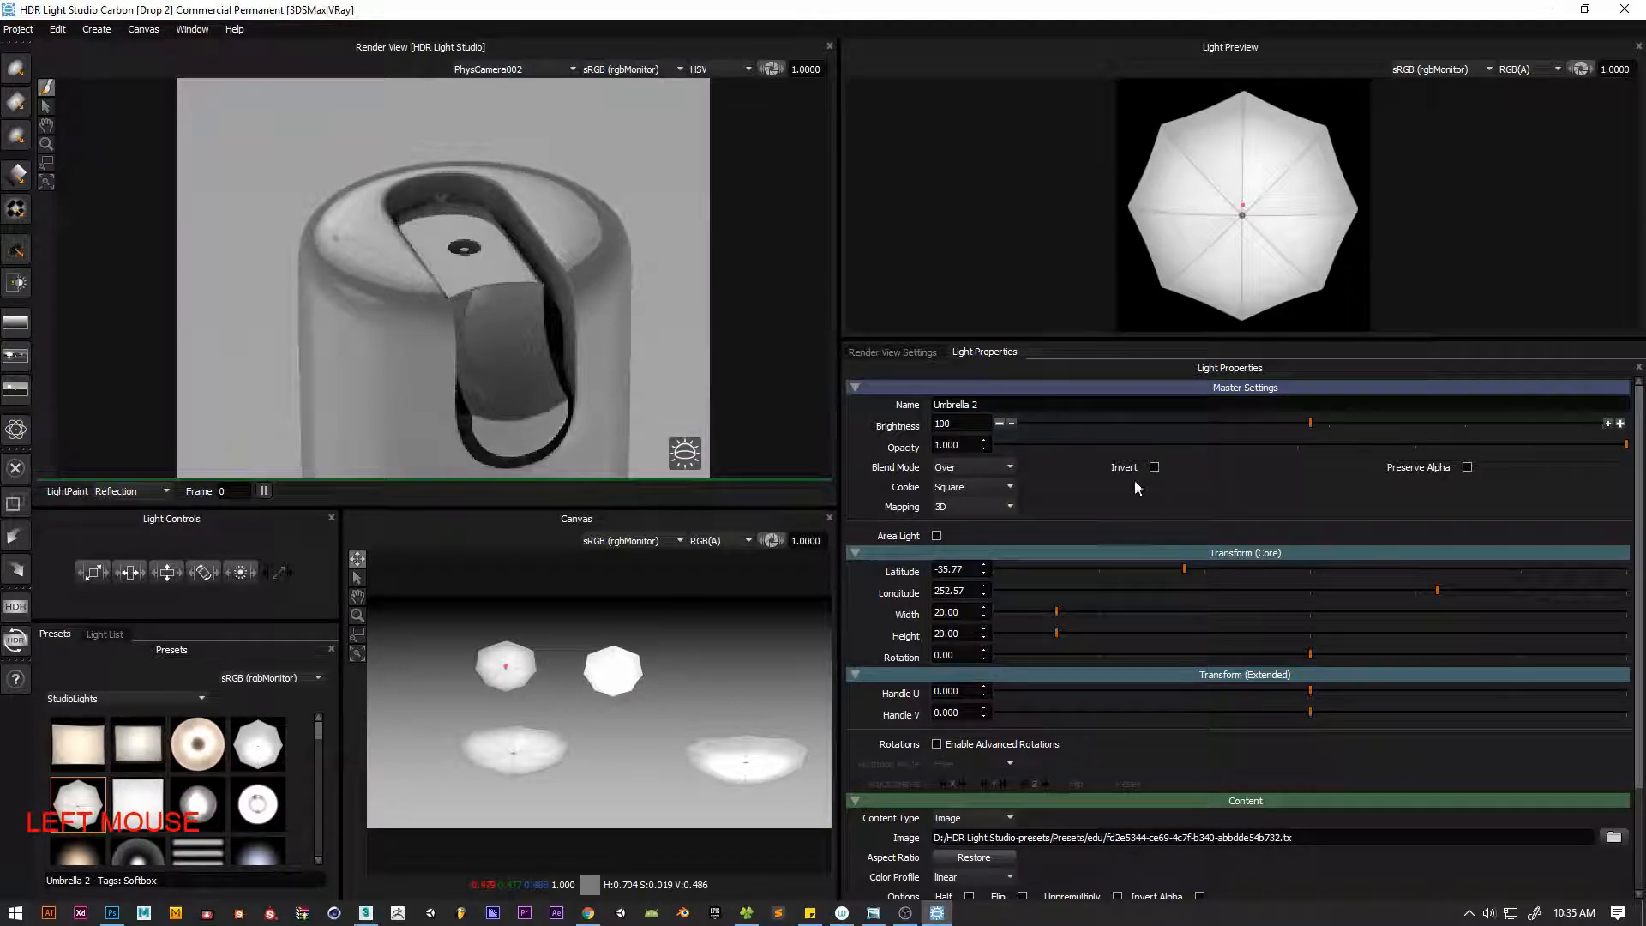
Widen the new Umbrella 2 light on the cap's left side to about 136.6
{"action": "left_click", "coordinate": [1476, 592], "text": "ctrl"}
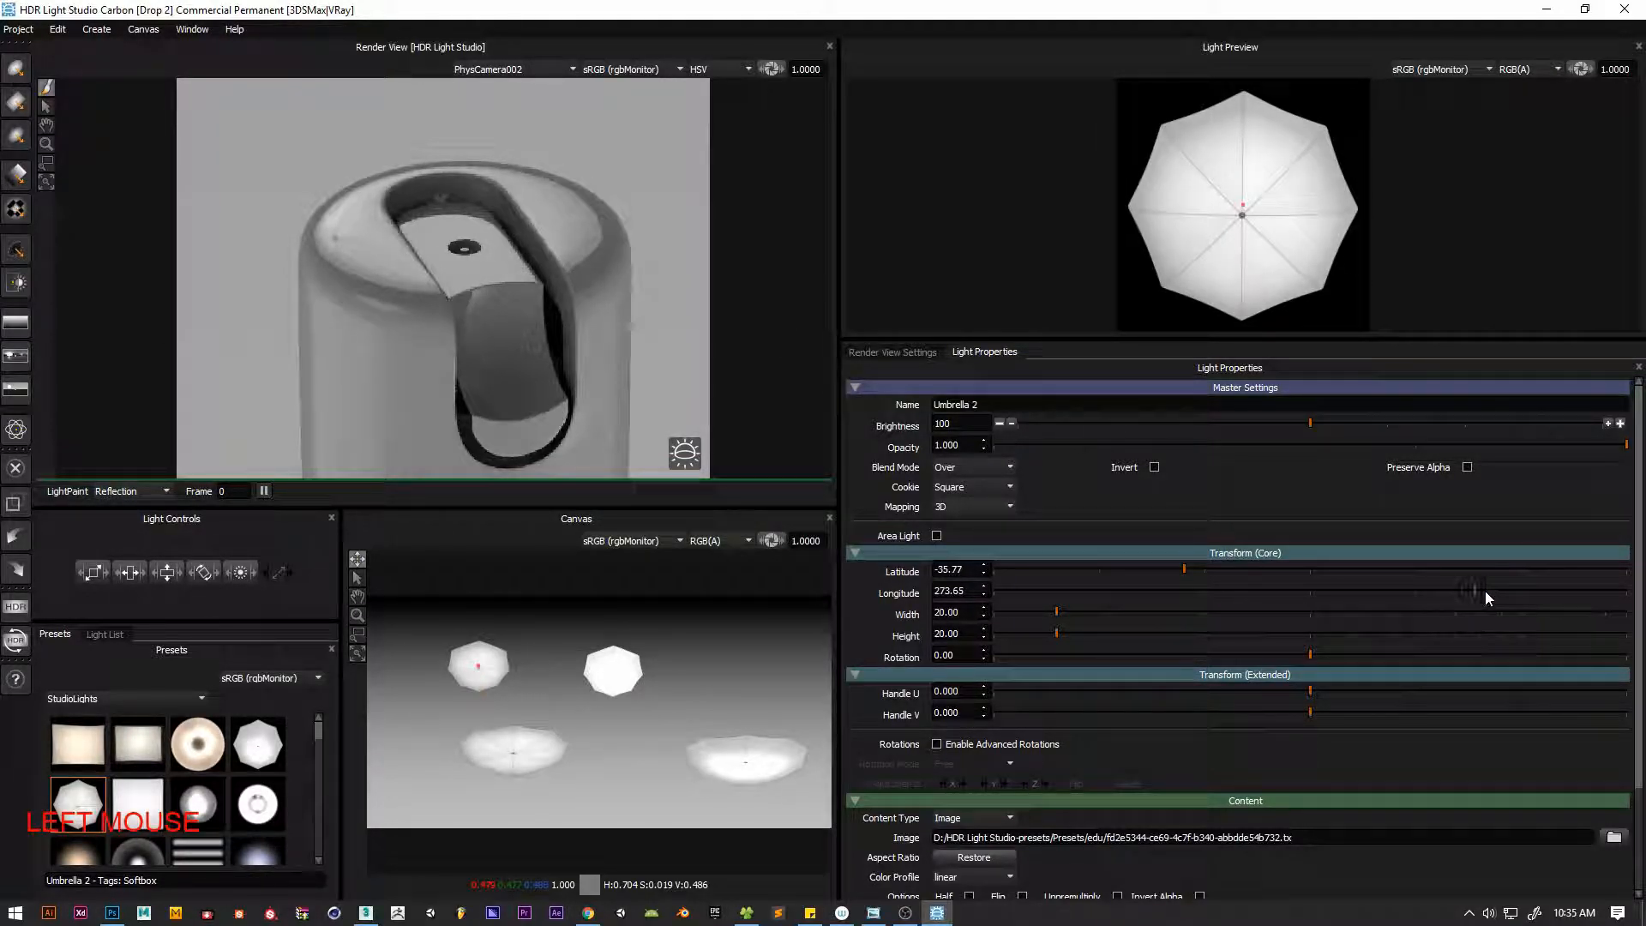
{"action": "key", "text": "ctrl+z"}
{"action": "left_click_drag", "start_coordinate": [1180, 610], "coordinate": [1323, 611]}
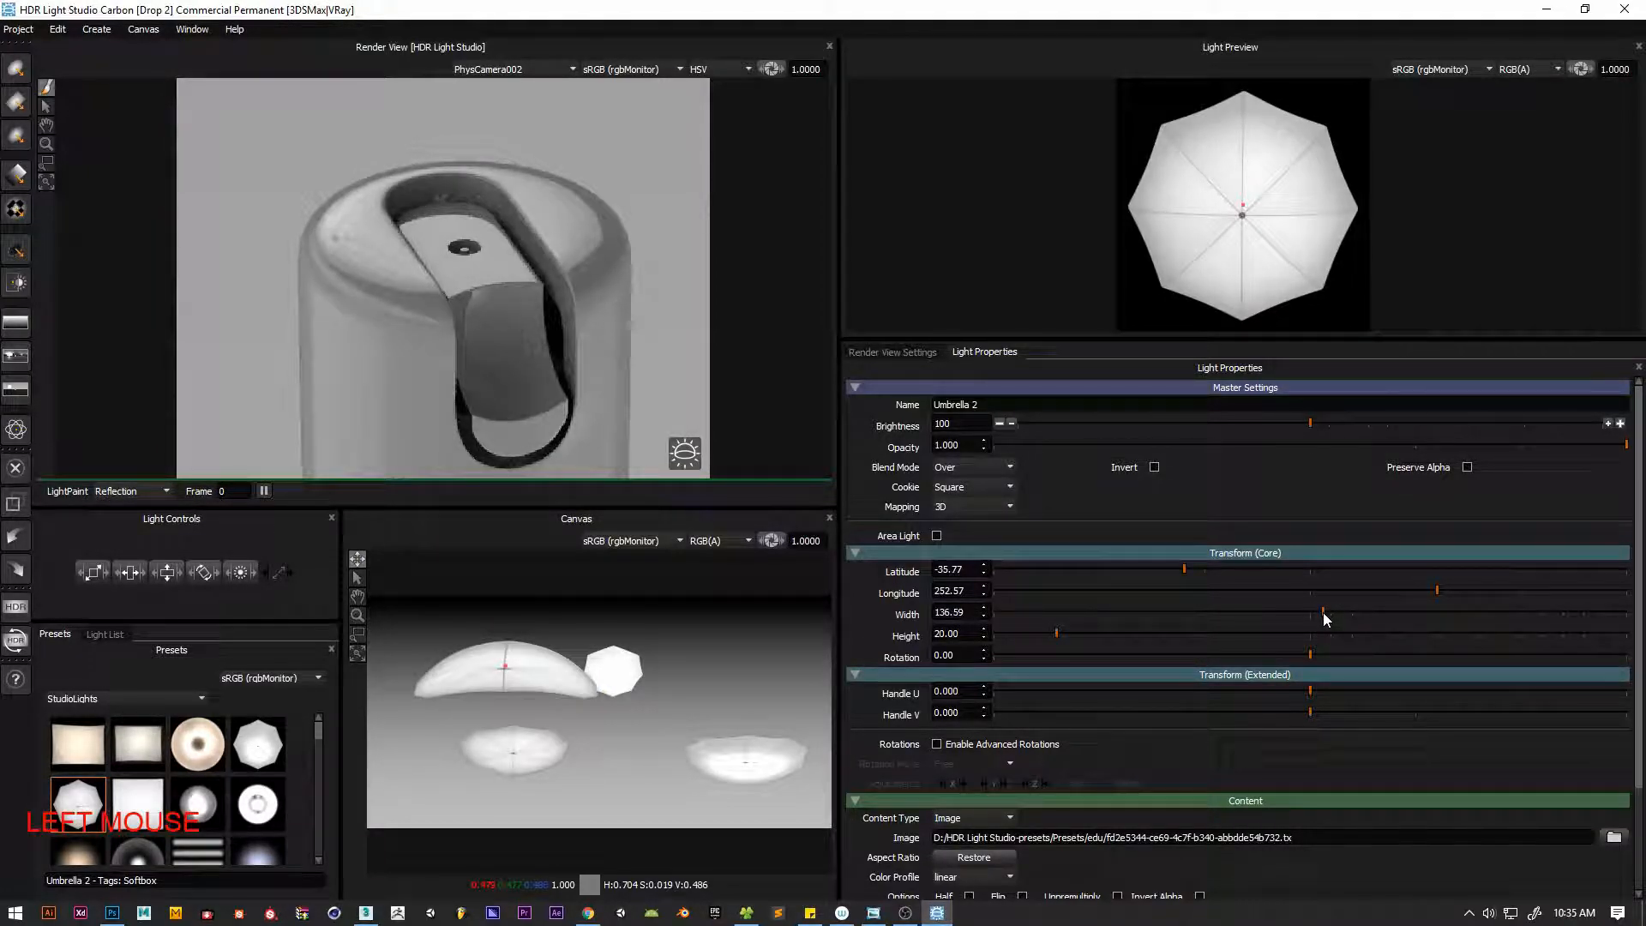
Duplicate the widened Umbrella 2 light, paint it onto the cap's right edge at about latitude -7.9, longitude 117, and reduce its width to about 43.4
{"action": "left_click", "coordinate": [105, 635]}
{"action": "right_click", "coordinate": [154, 674]}
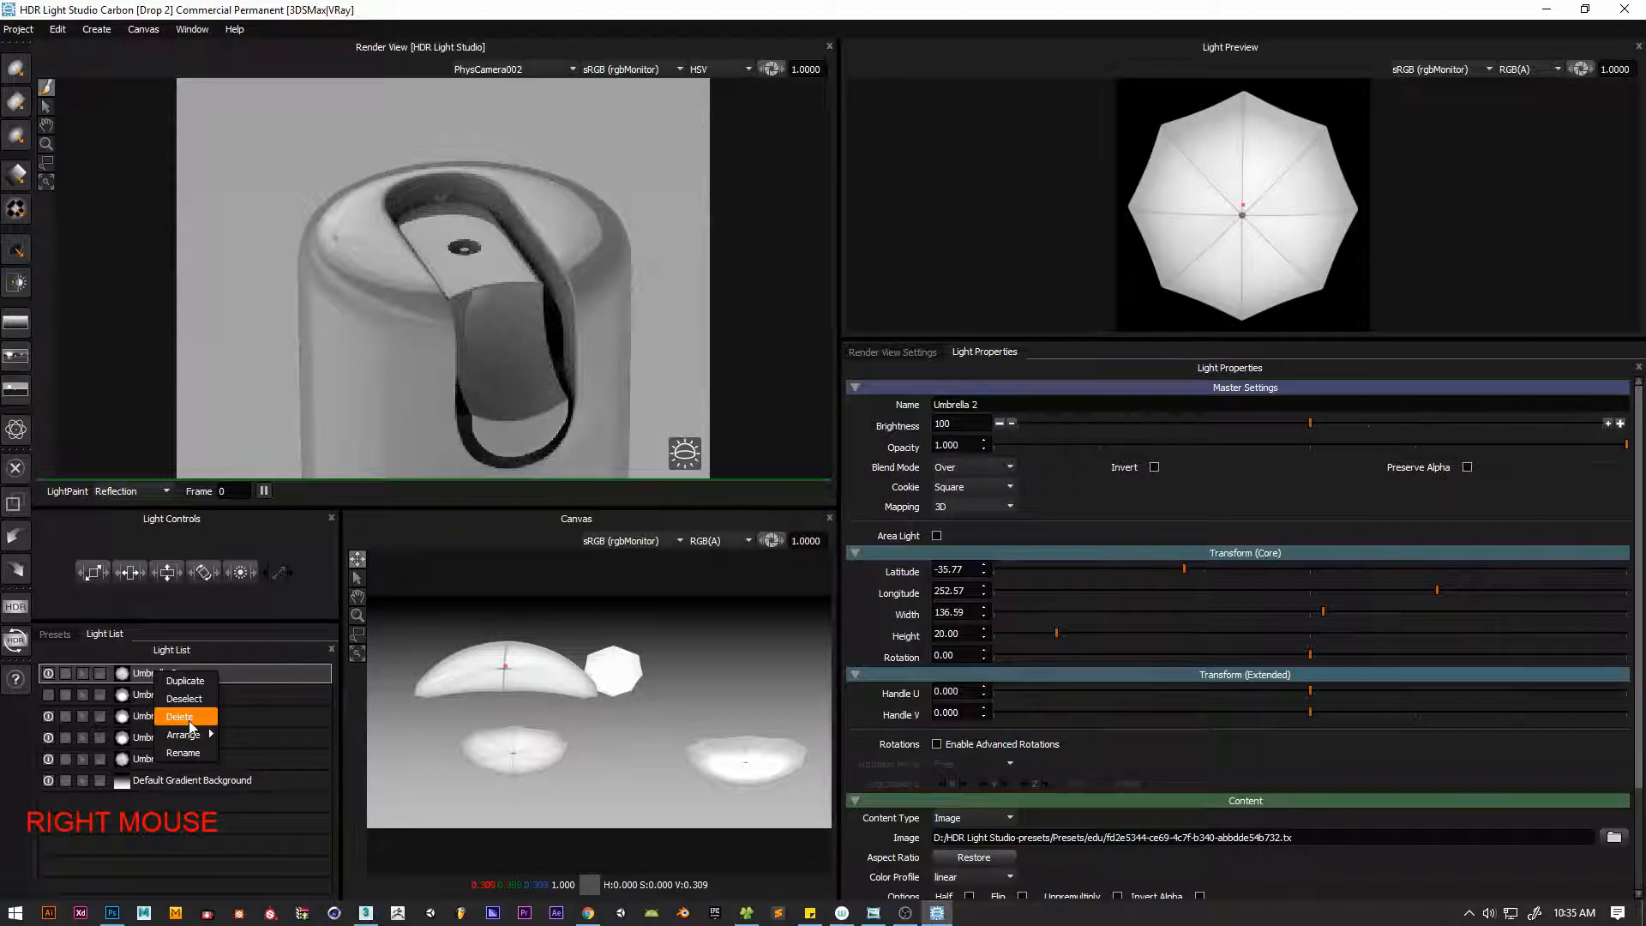
{"action": "left_click", "coordinate": [185, 680]}
{"action": "left_click", "coordinate": [777, 478]}
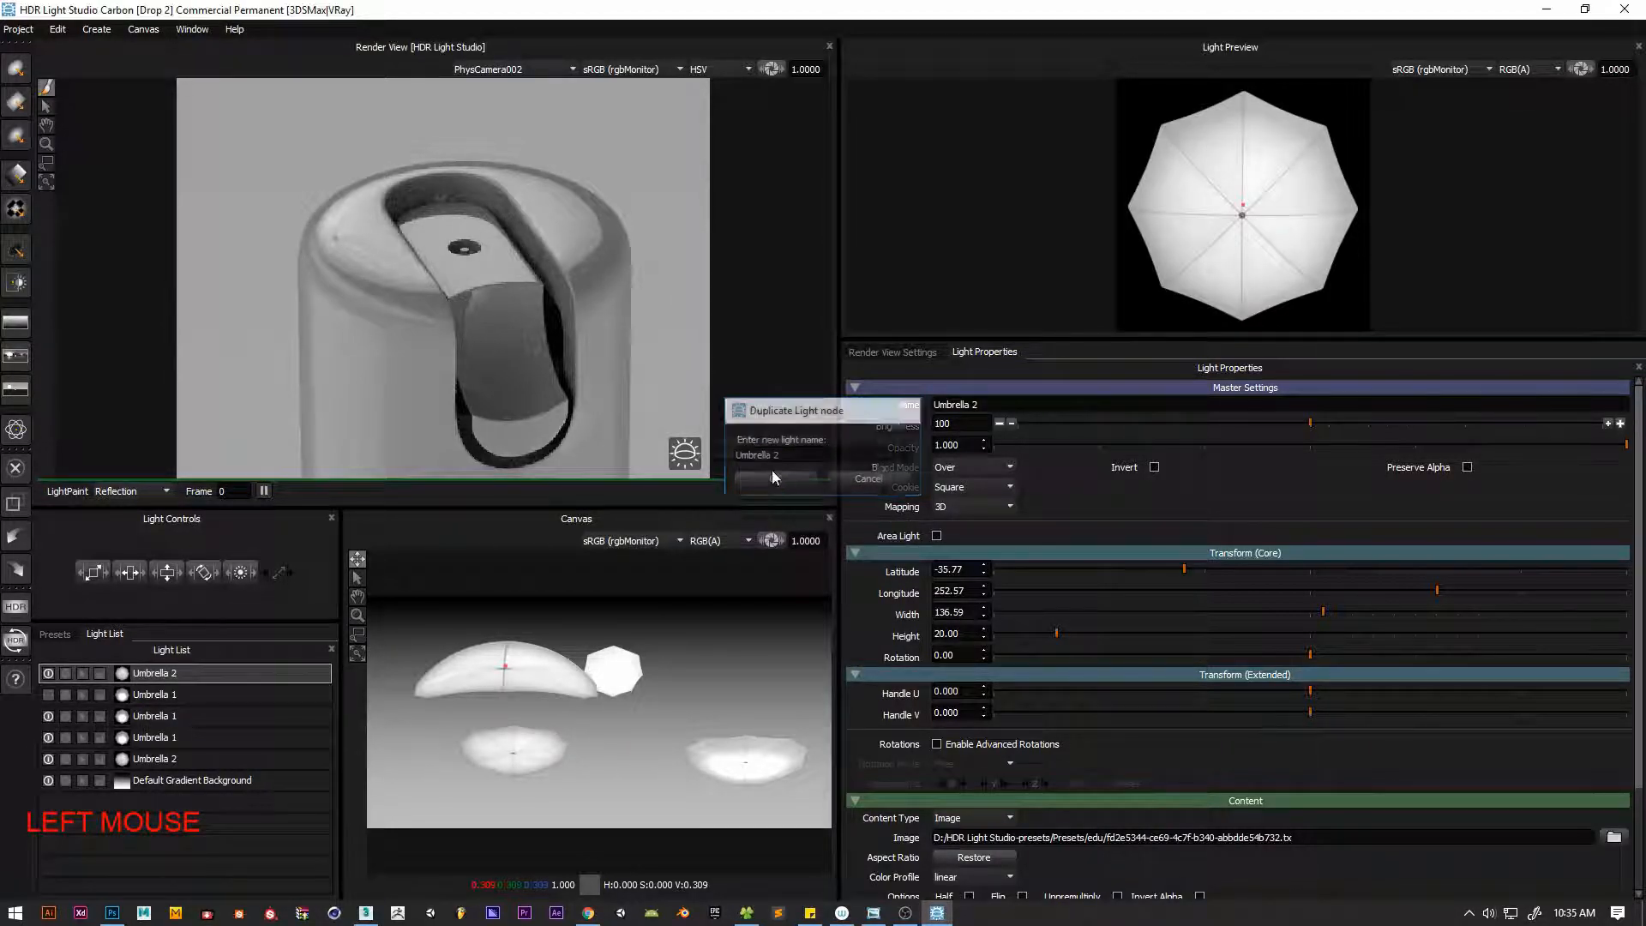
{"action": "left_click_drag", "start_coordinate": [621, 252], "coordinate": [623, 250]}
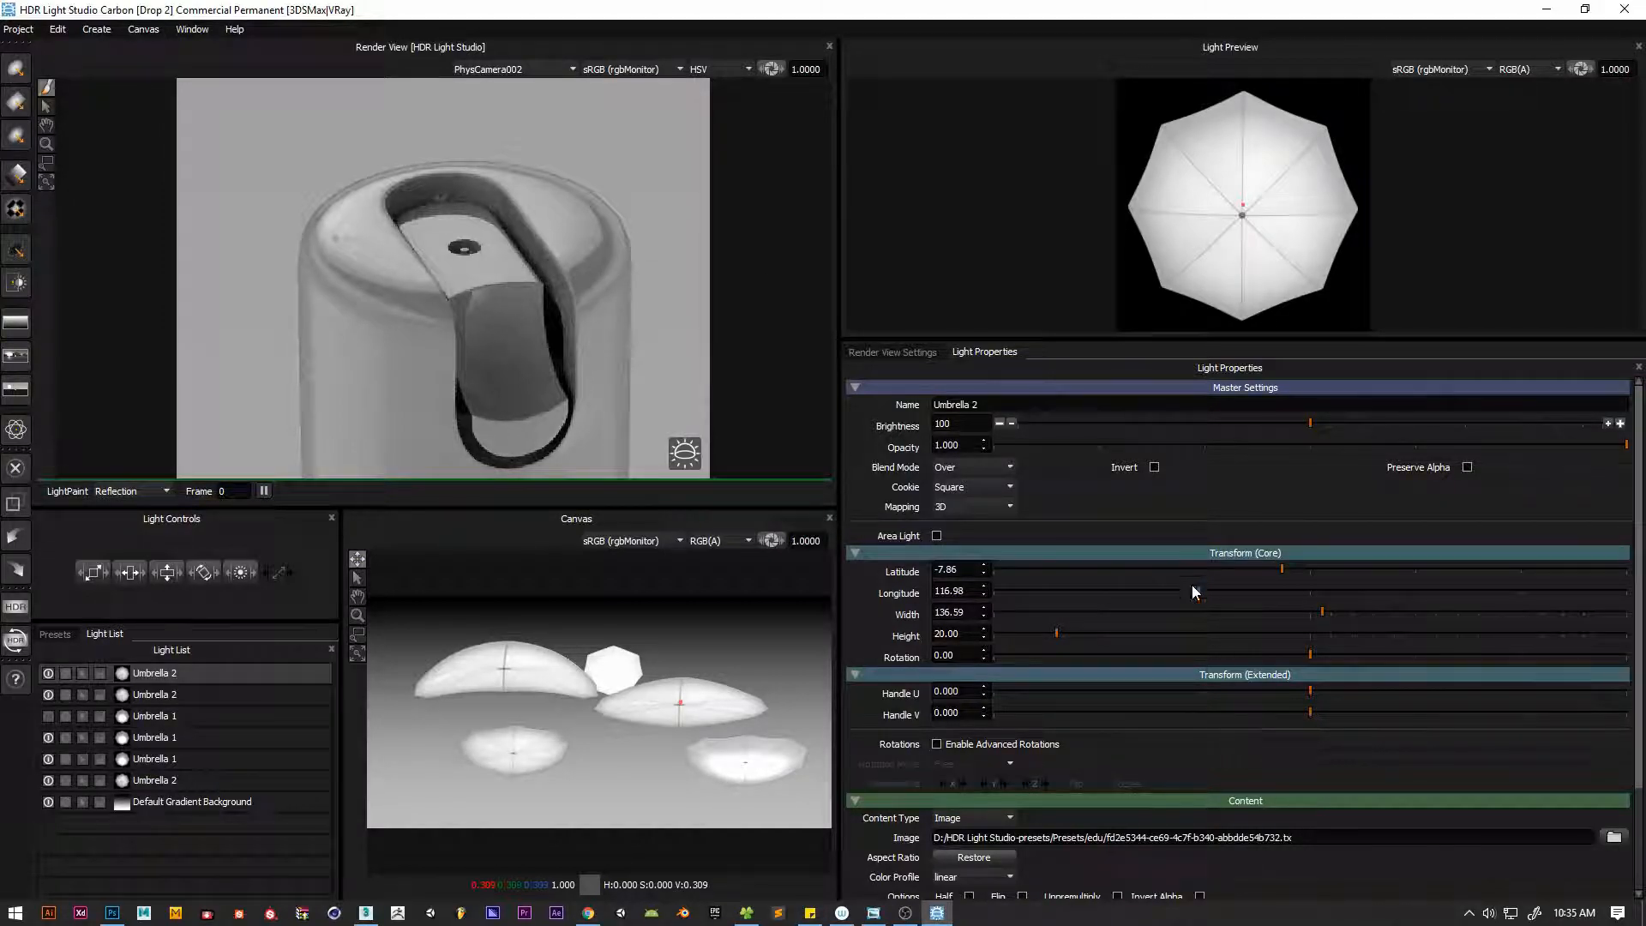
{"action": "left_click_drag", "start_coordinate": [1307, 612], "coordinate": [1130, 611]}
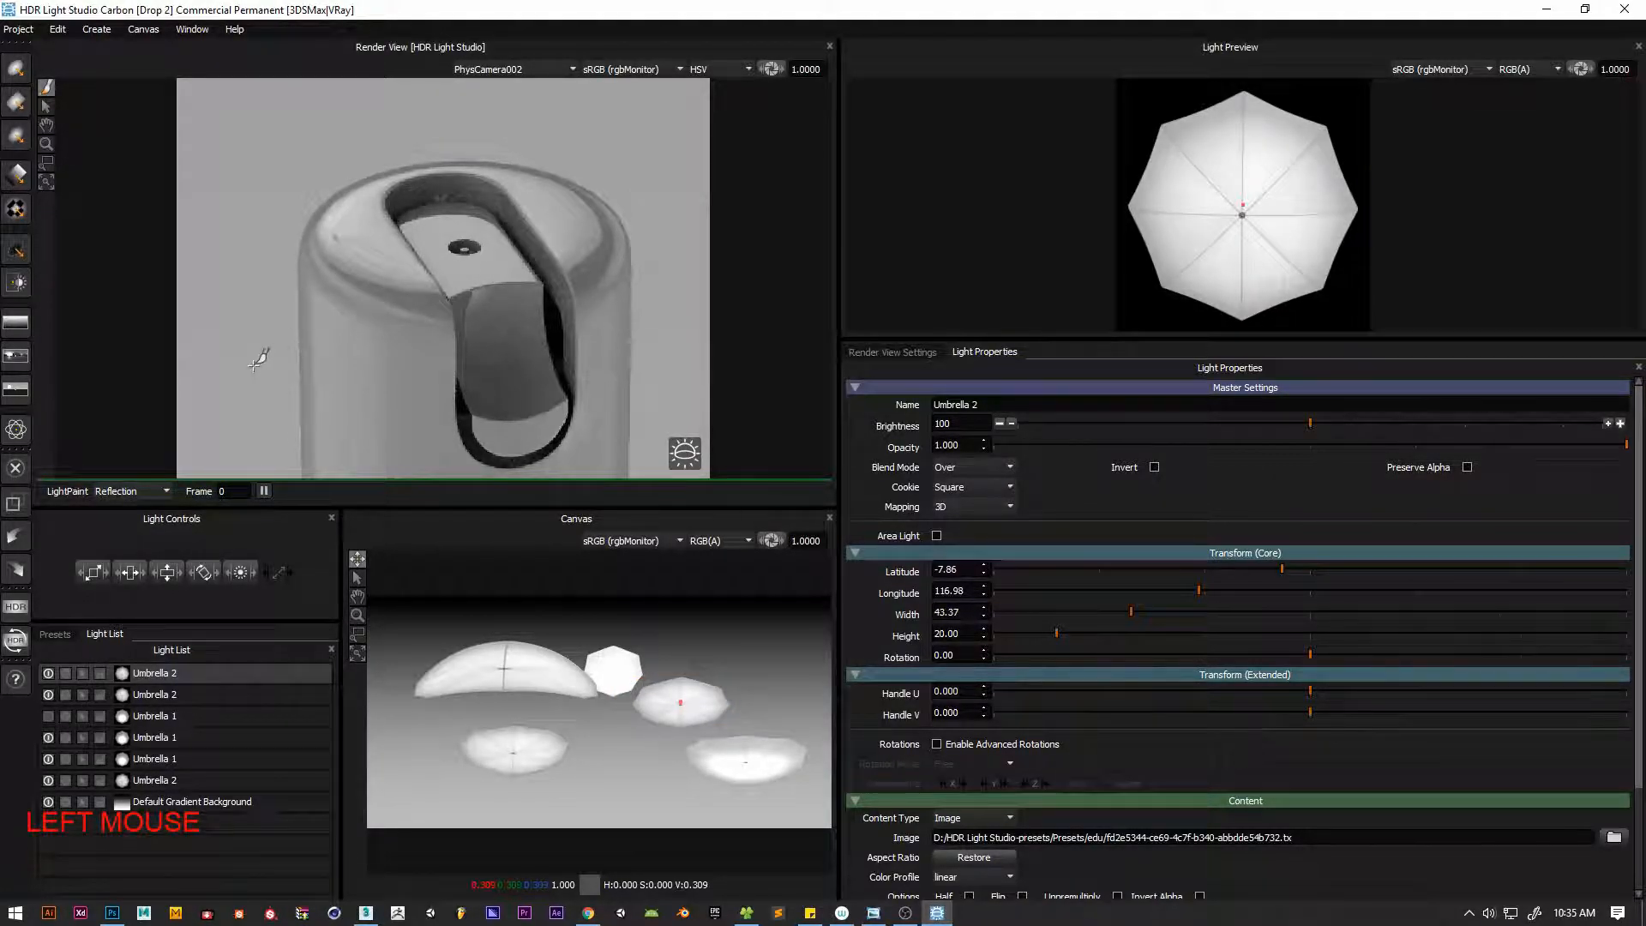
Add another Umbrella 2 light and paint its reflection onto the middle of the can's body, at about latitude 33.4, longitude 333.7
{"action": "left_click", "coordinate": [47, 181]}
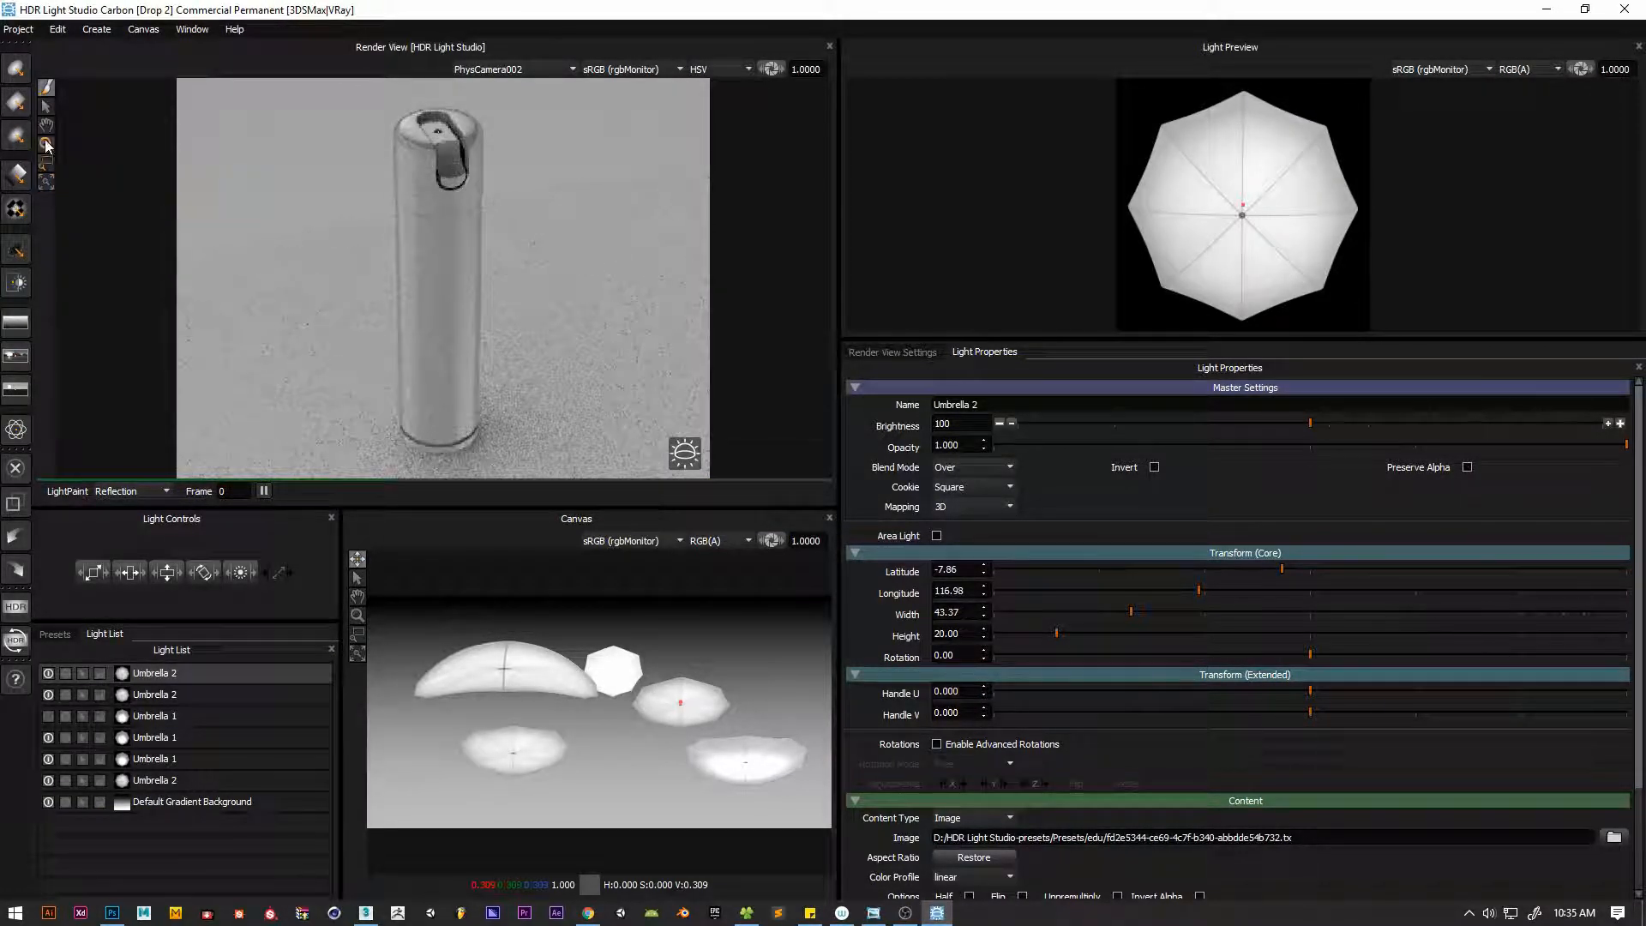
{"action": "left_click", "coordinate": [47, 146]}
{"action": "left_click", "coordinate": [47, 126]}
{"action": "left_click_drag", "start_coordinate": [506, 180], "coordinate": [514, 239]}
{"action": "left_click_drag", "start_coordinate": [438, 445], "coordinate": [408, 301]}
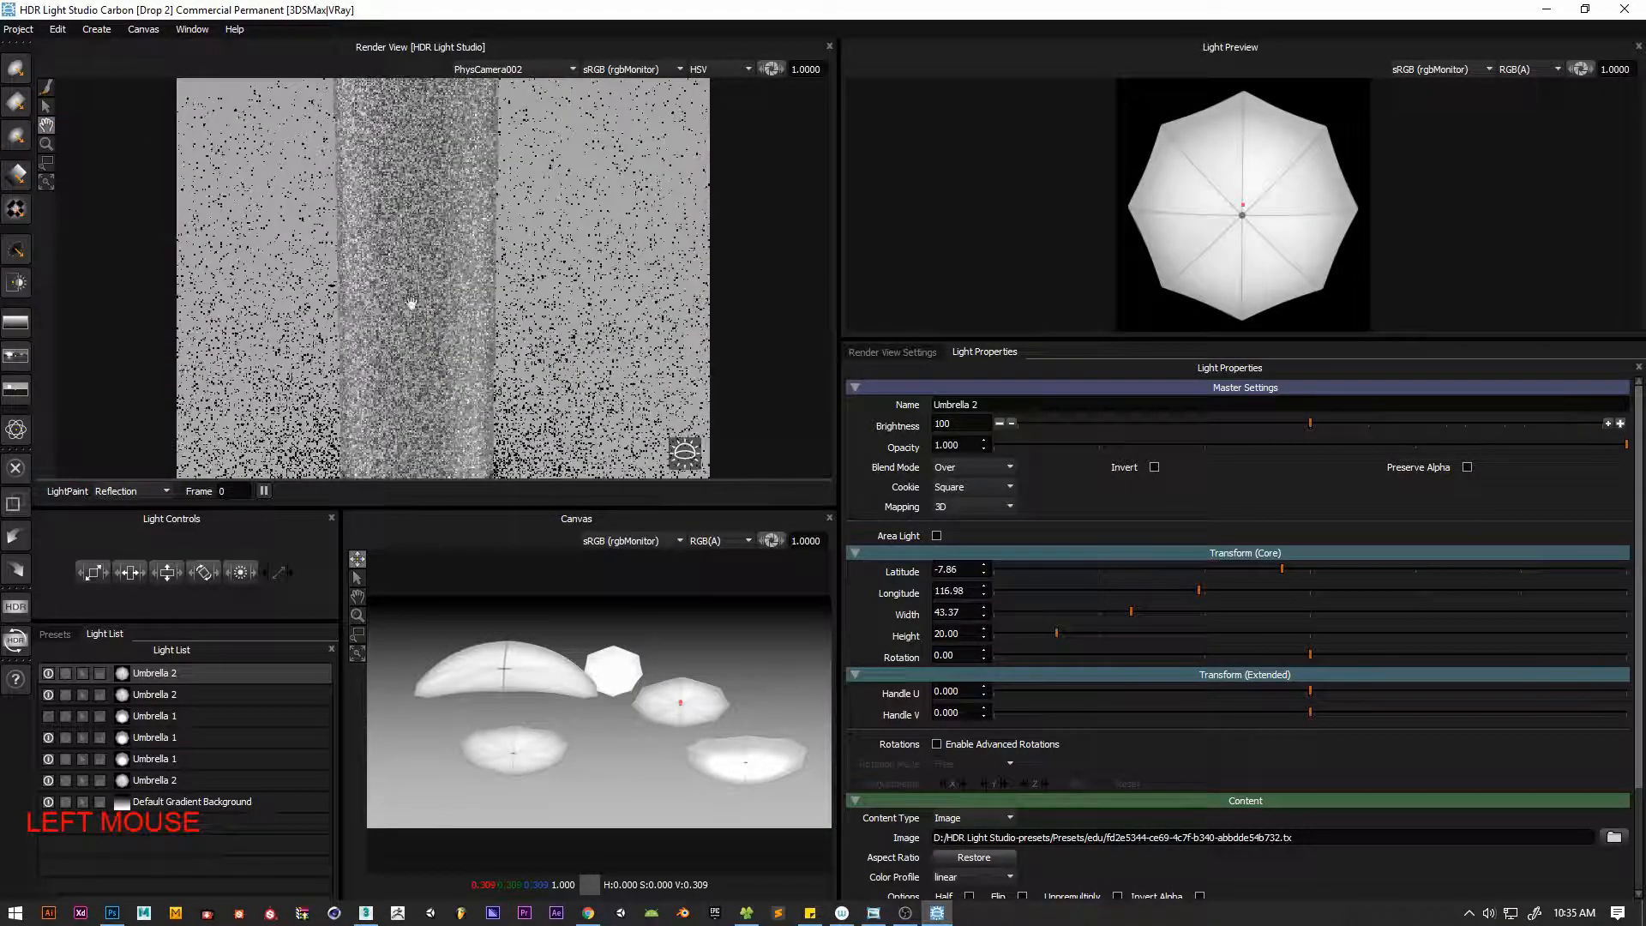
{"action": "left_click", "coordinate": [51, 179]}
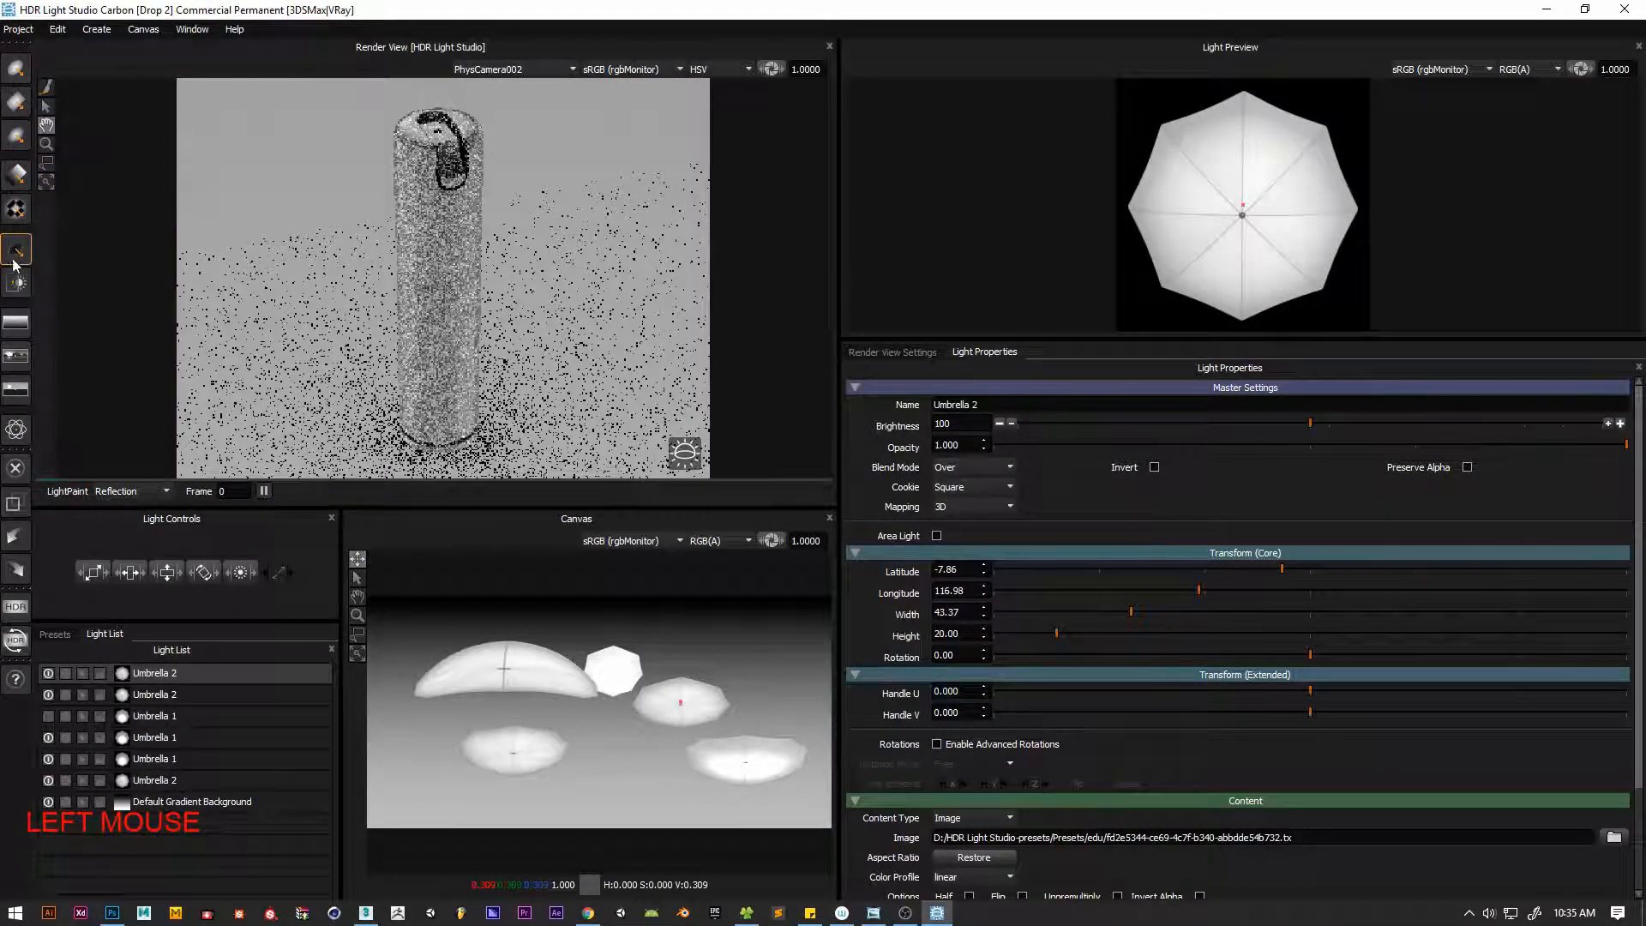
{"action": "left_click", "coordinate": [55, 633]}
{"action": "left_click", "coordinate": [73, 812]}
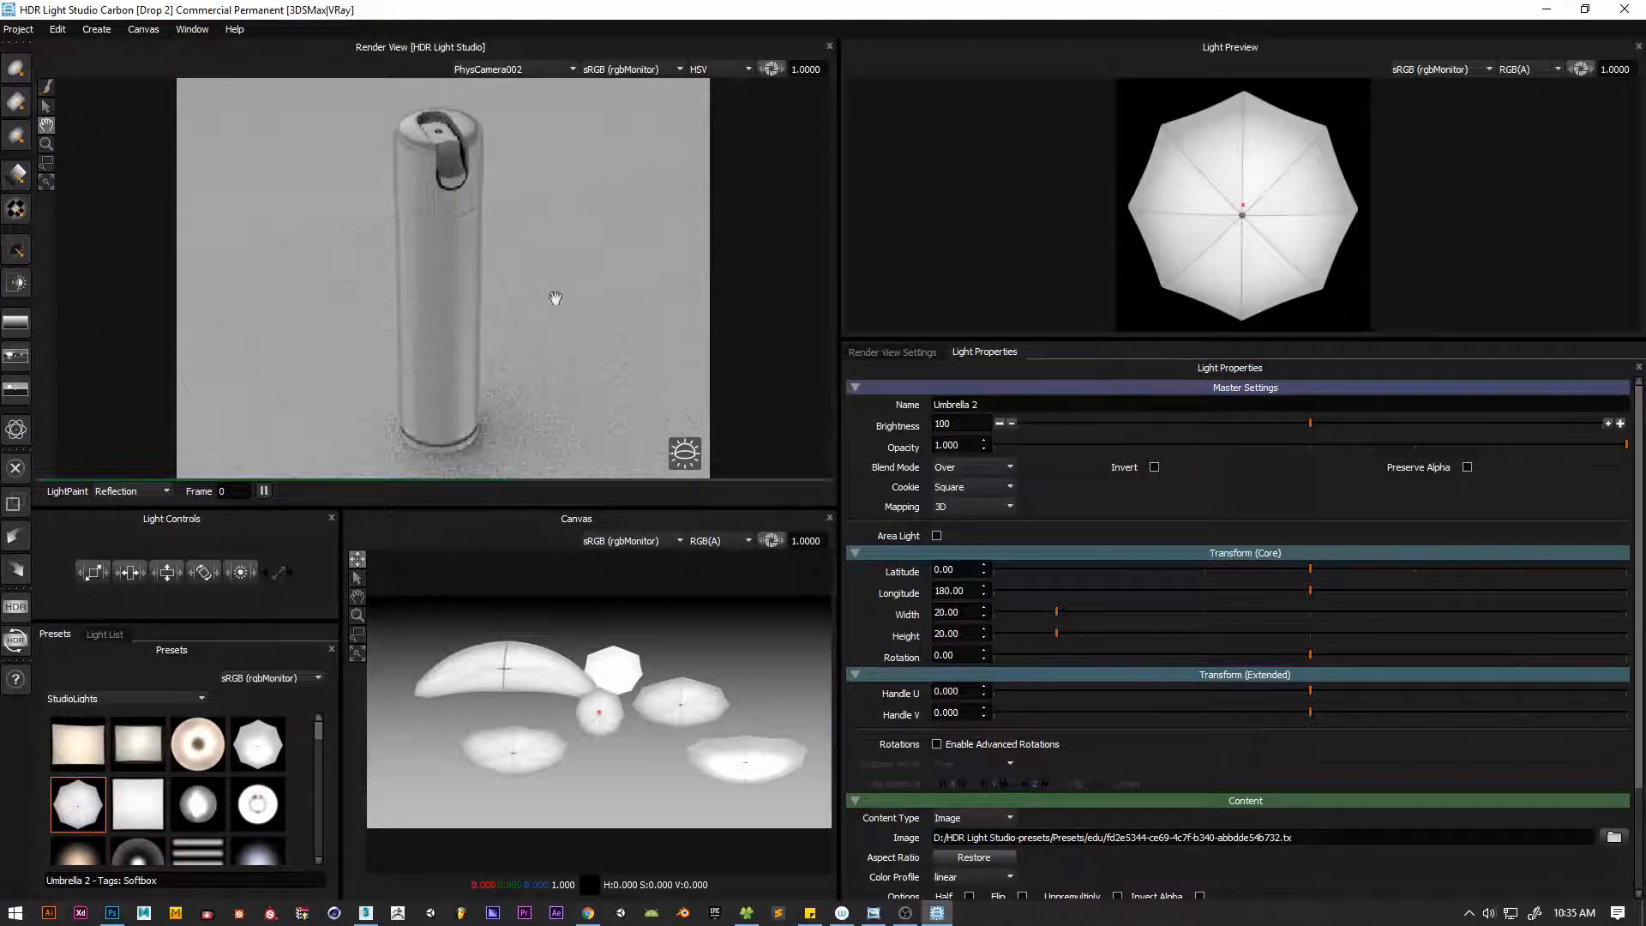
{"action": "left_click", "coordinate": [46, 87]}
{"action": "left_click", "coordinate": [438, 271]}
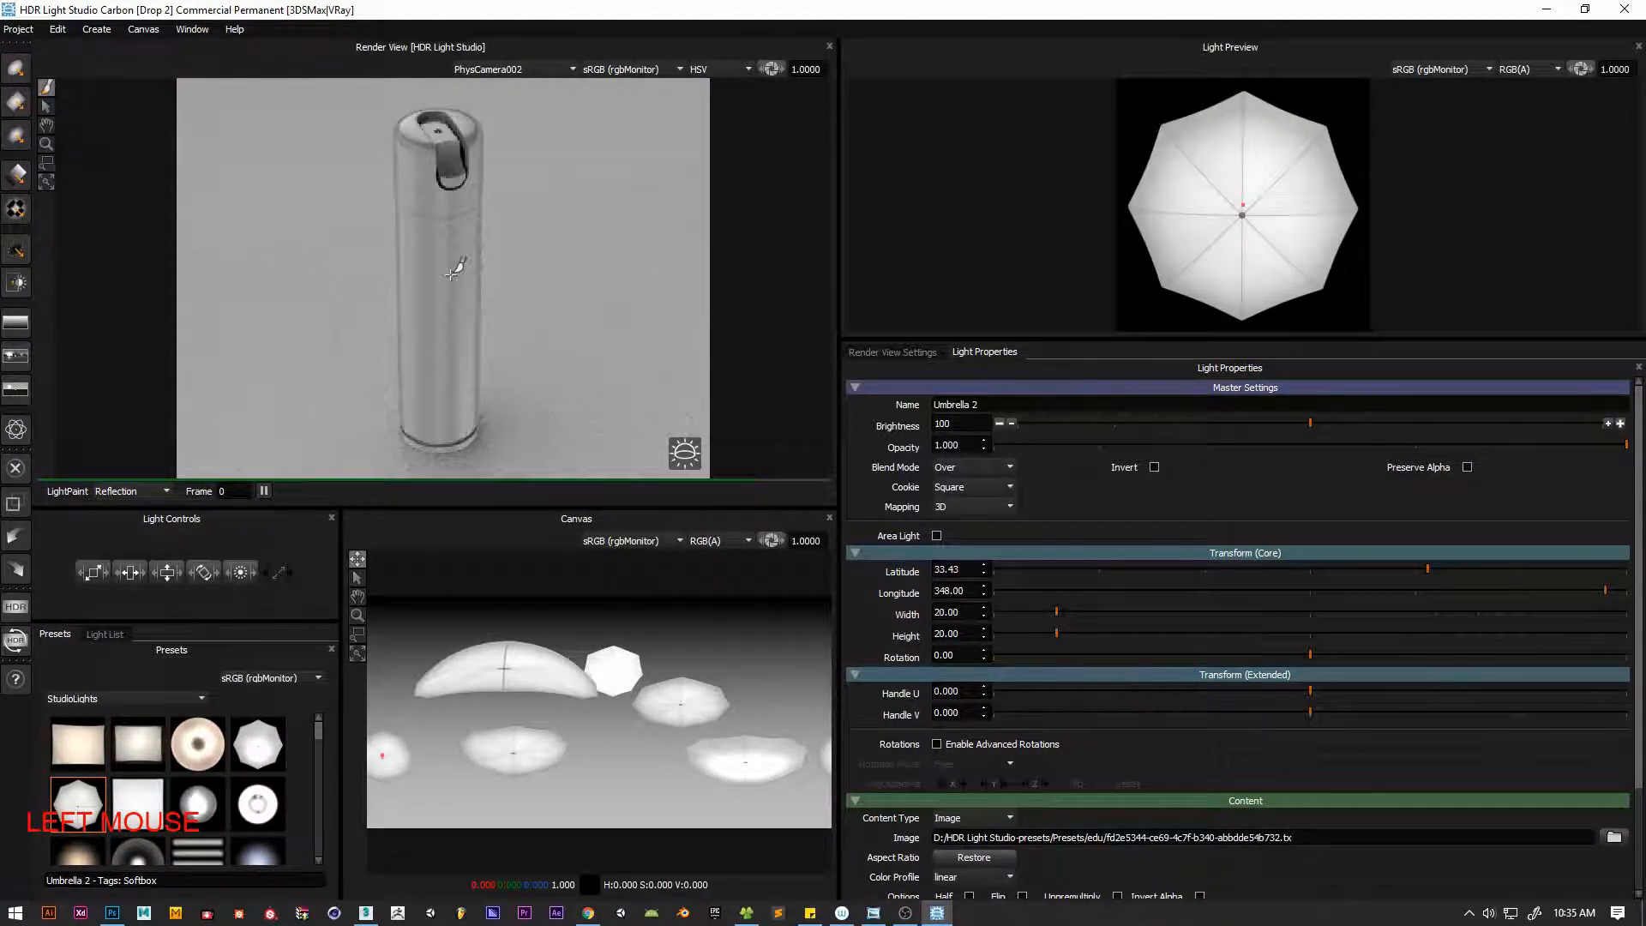
{"action": "left_click", "coordinate": [438, 272]}
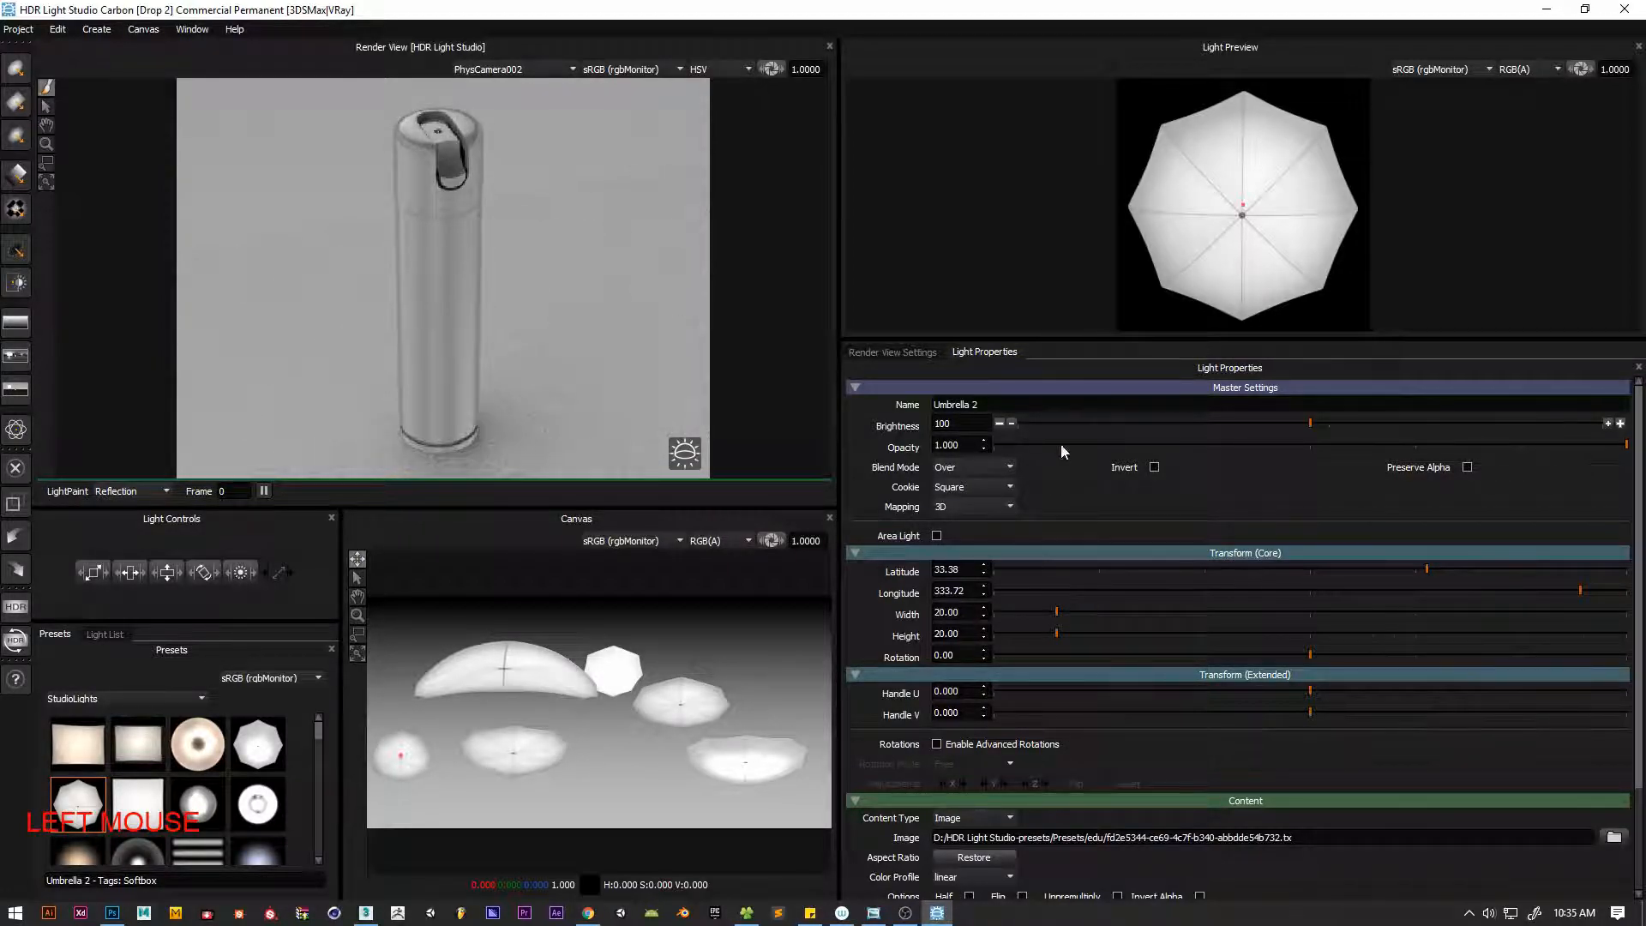
Set the can body's Umbrella 2 light to brightness 122 and a width of about 40.4
{"action": "left_click_drag", "start_coordinate": [1310, 422], "coordinate": [1325, 431]}
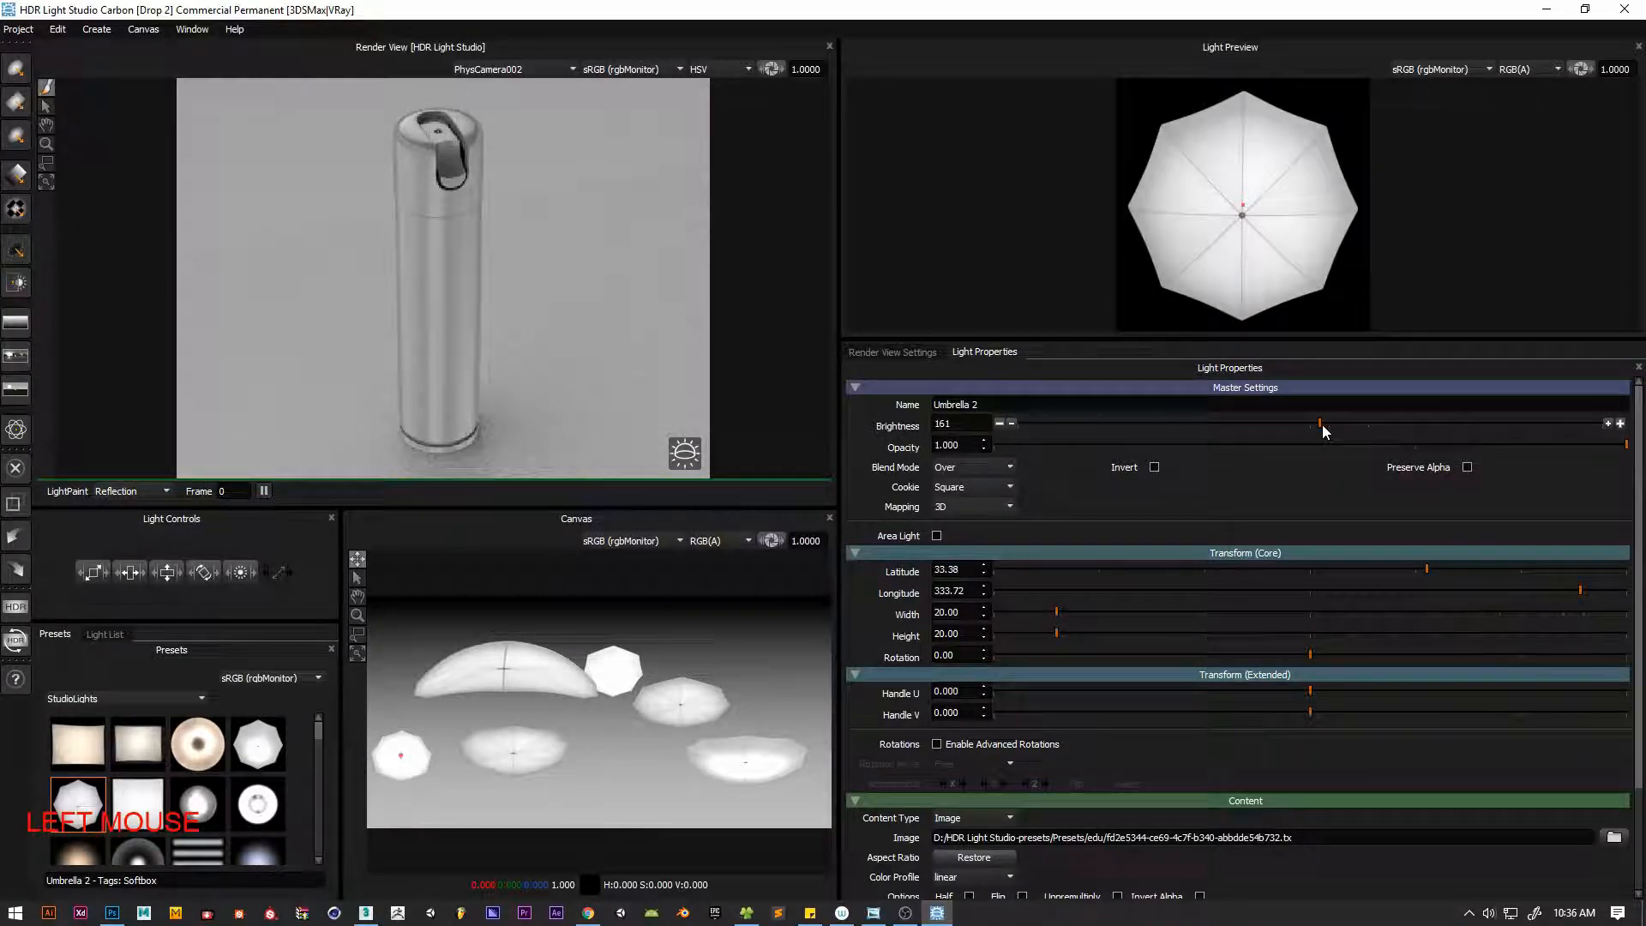
{"action": "left_click_drag", "start_coordinate": [1078, 610], "coordinate": [1121, 608]}
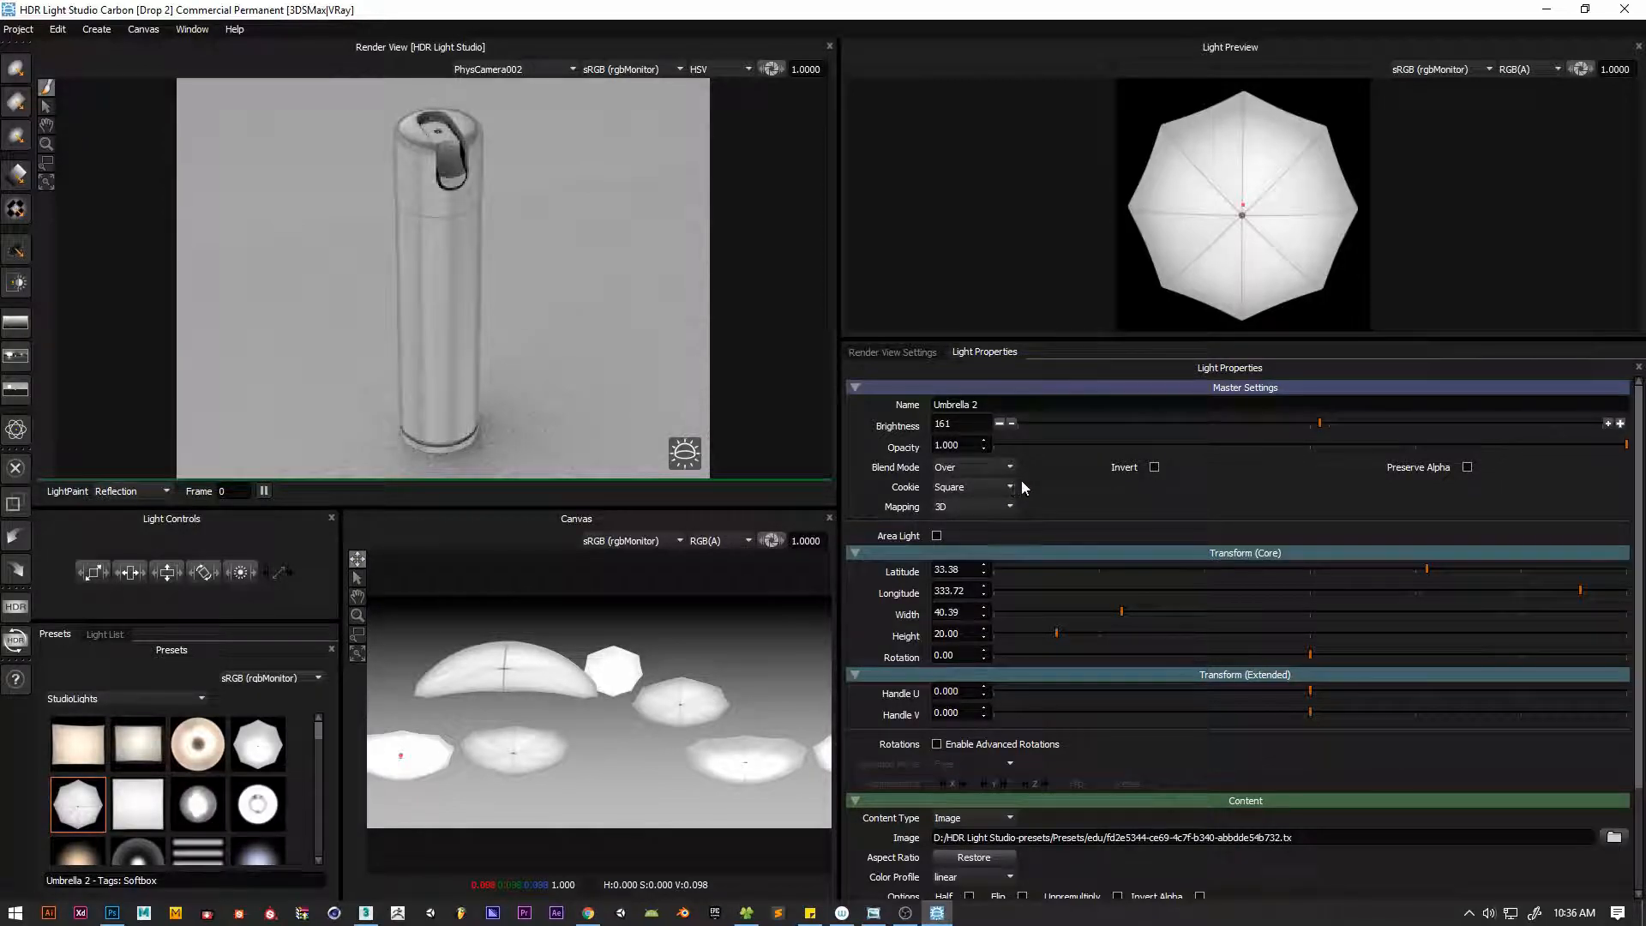
{"action": "left_click", "coordinate": [1311, 423]}
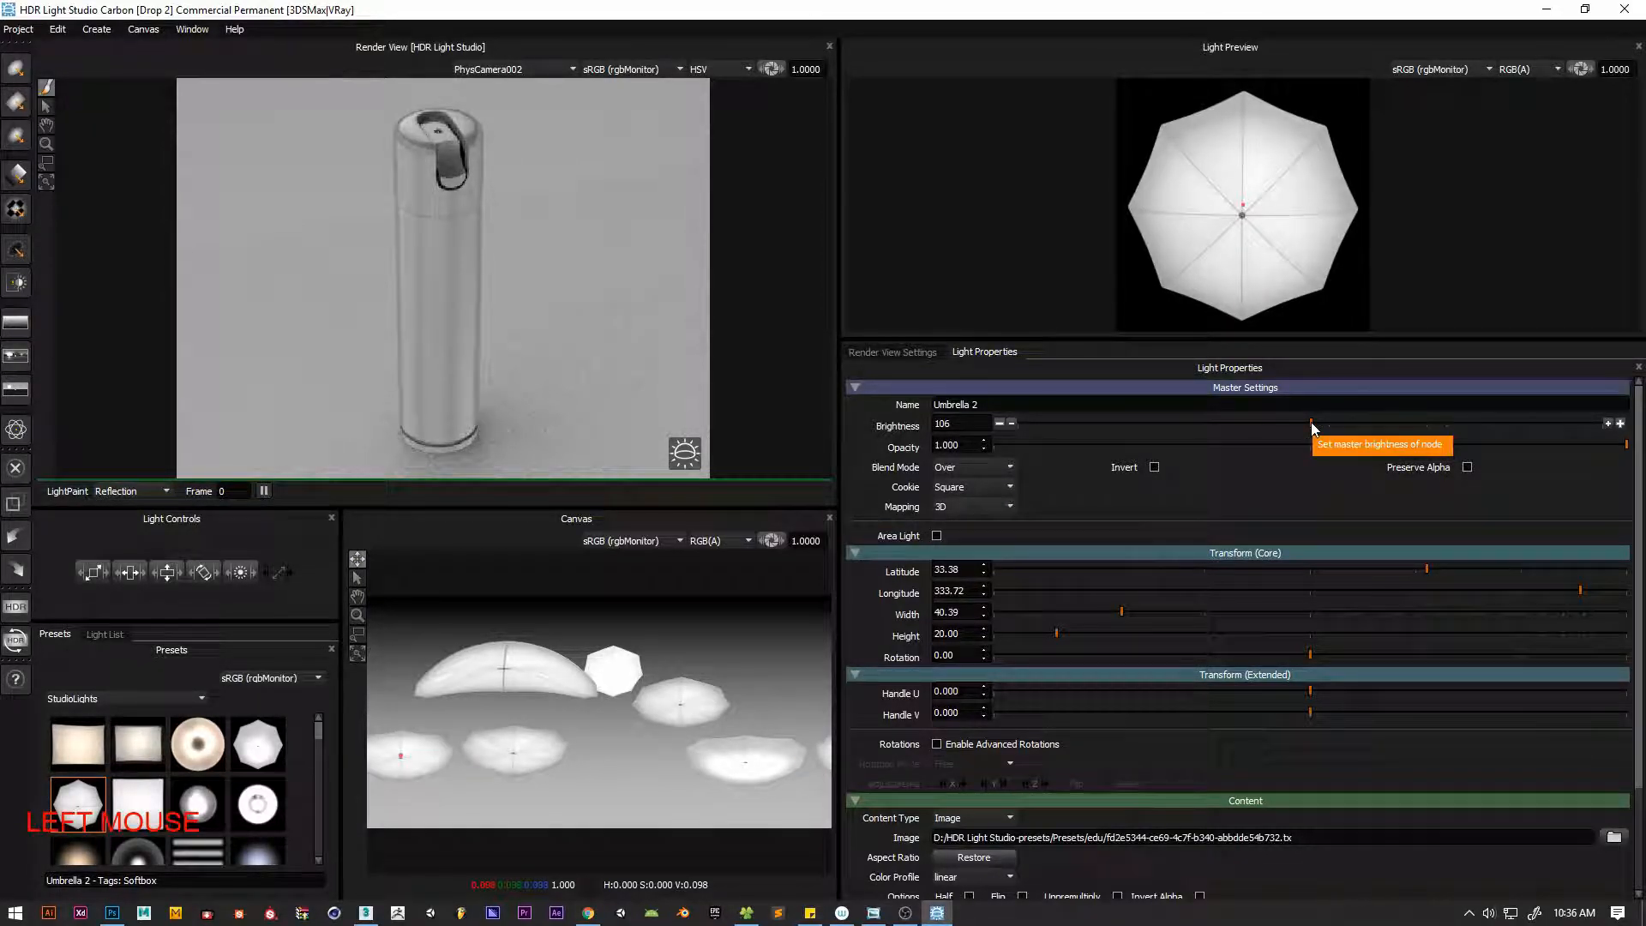
{"action": "left_click_drag", "start_coordinate": [1311, 426], "coordinate": [1316, 427]}
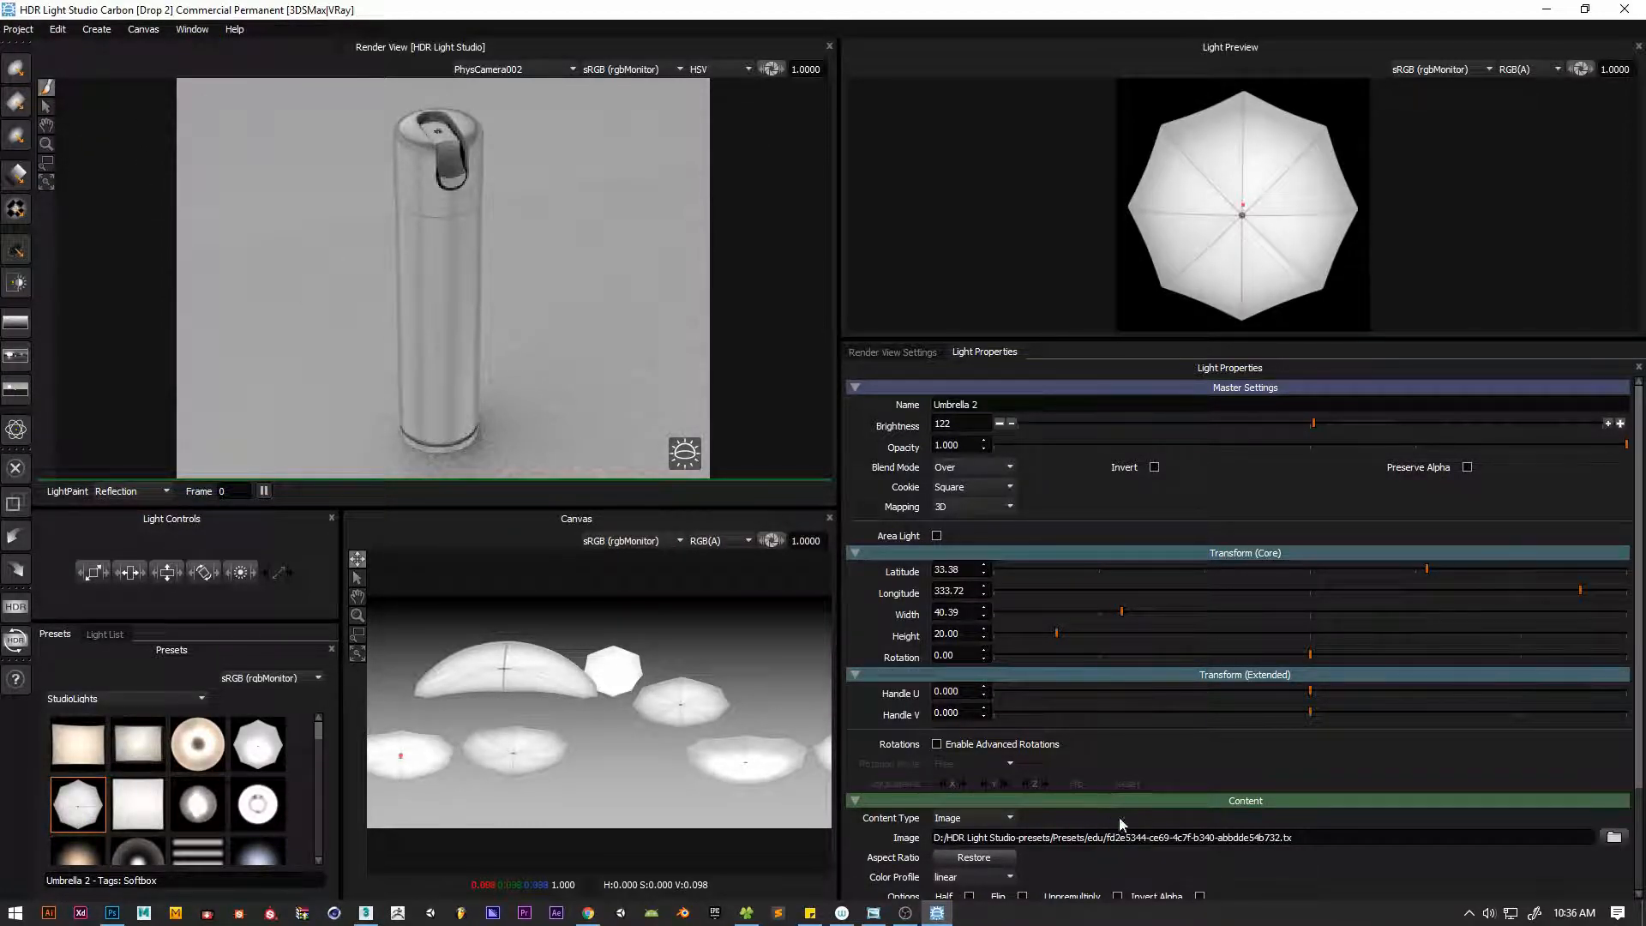
Save the lighting project as airFreshner.HDi and close HDR Light Studio
{"action": "left_click", "coordinate": [18, 29]}
{"action": "left_click", "coordinate": [64, 83]}
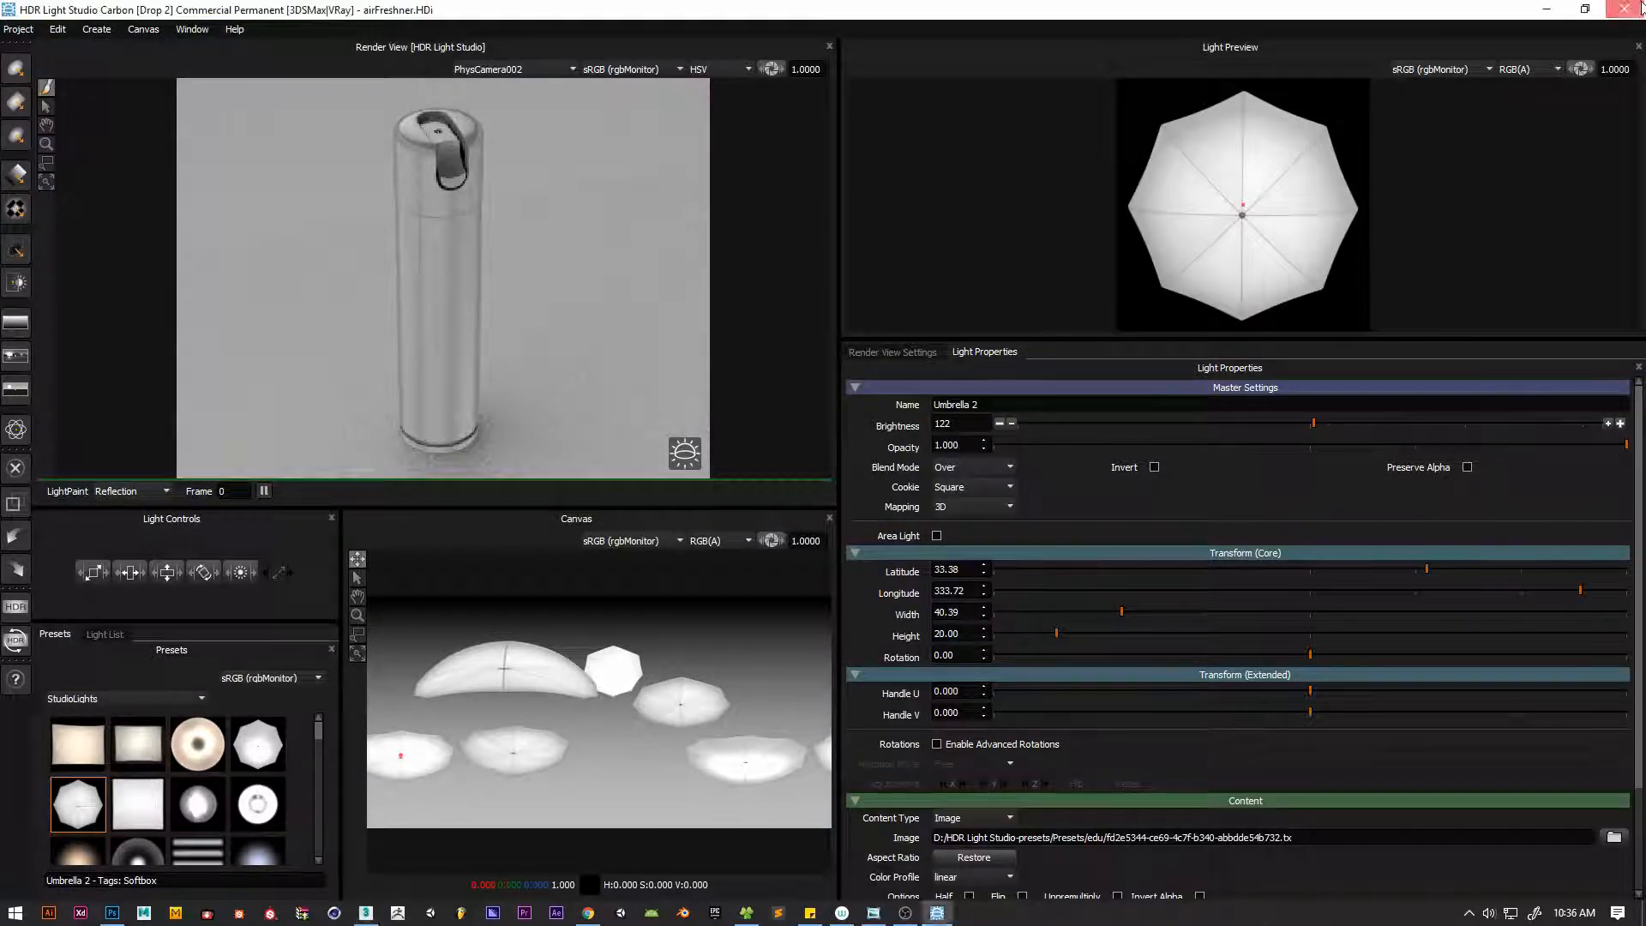
{"action": "left_click", "coordinate": [1625, 9]}
In 3ds Max, render the PhysCamera002 view and move the HDR Light Studio Connection window clear of the camera view
{"action": "left_click", "coordinate": [747, 590]}
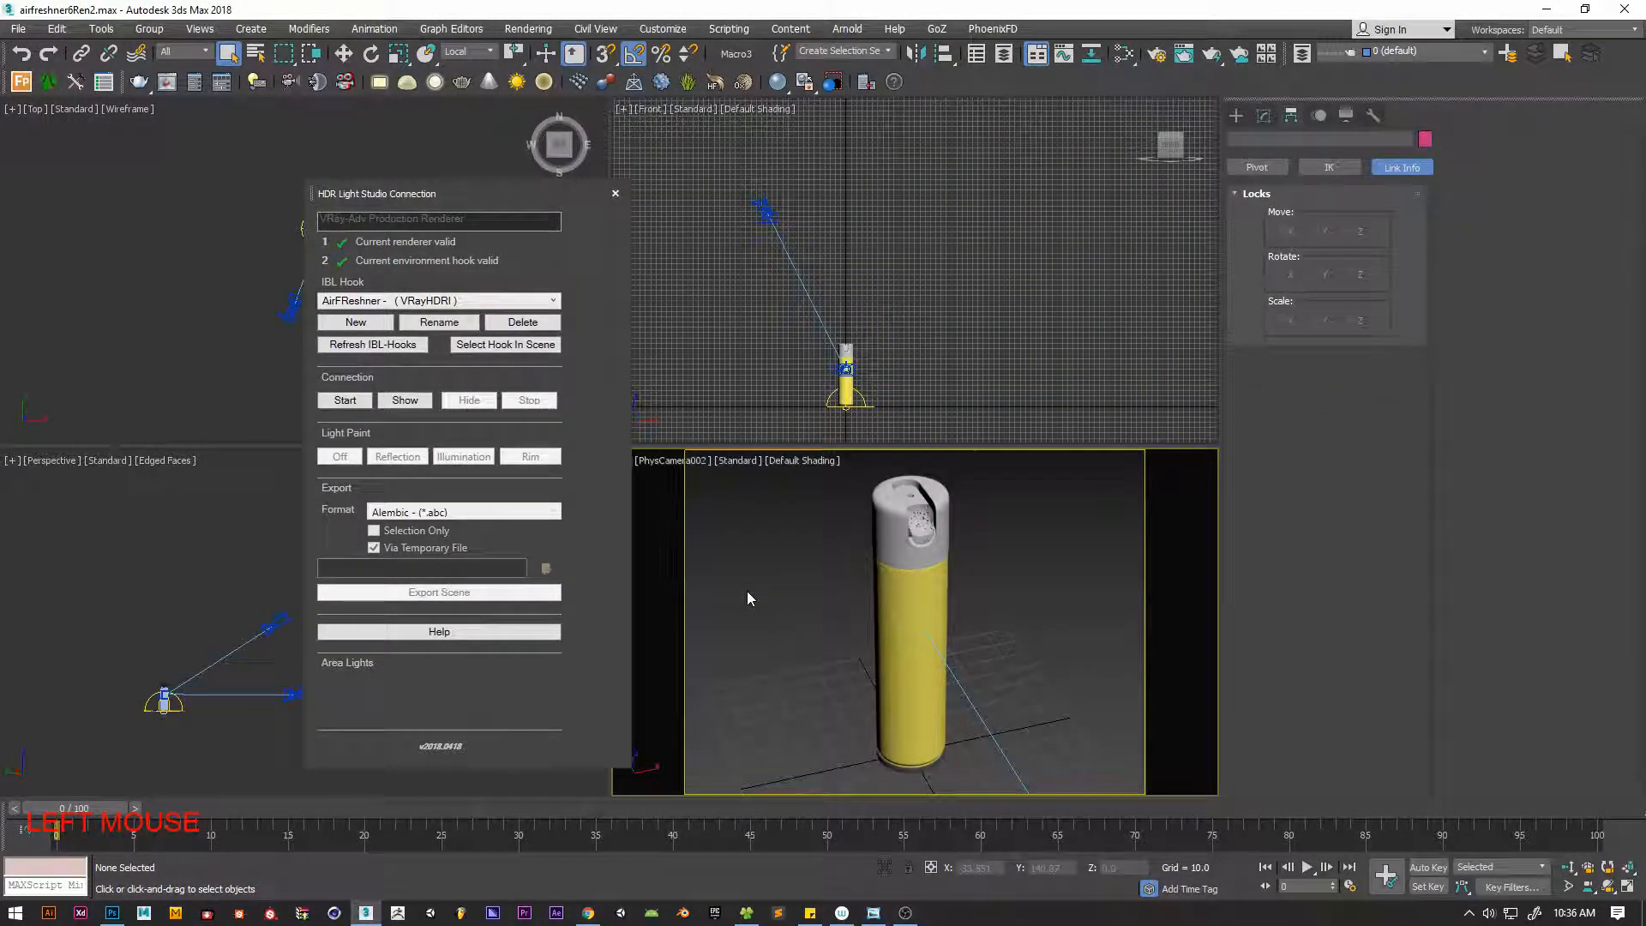
{"action": "key", "text": "alt+w"}
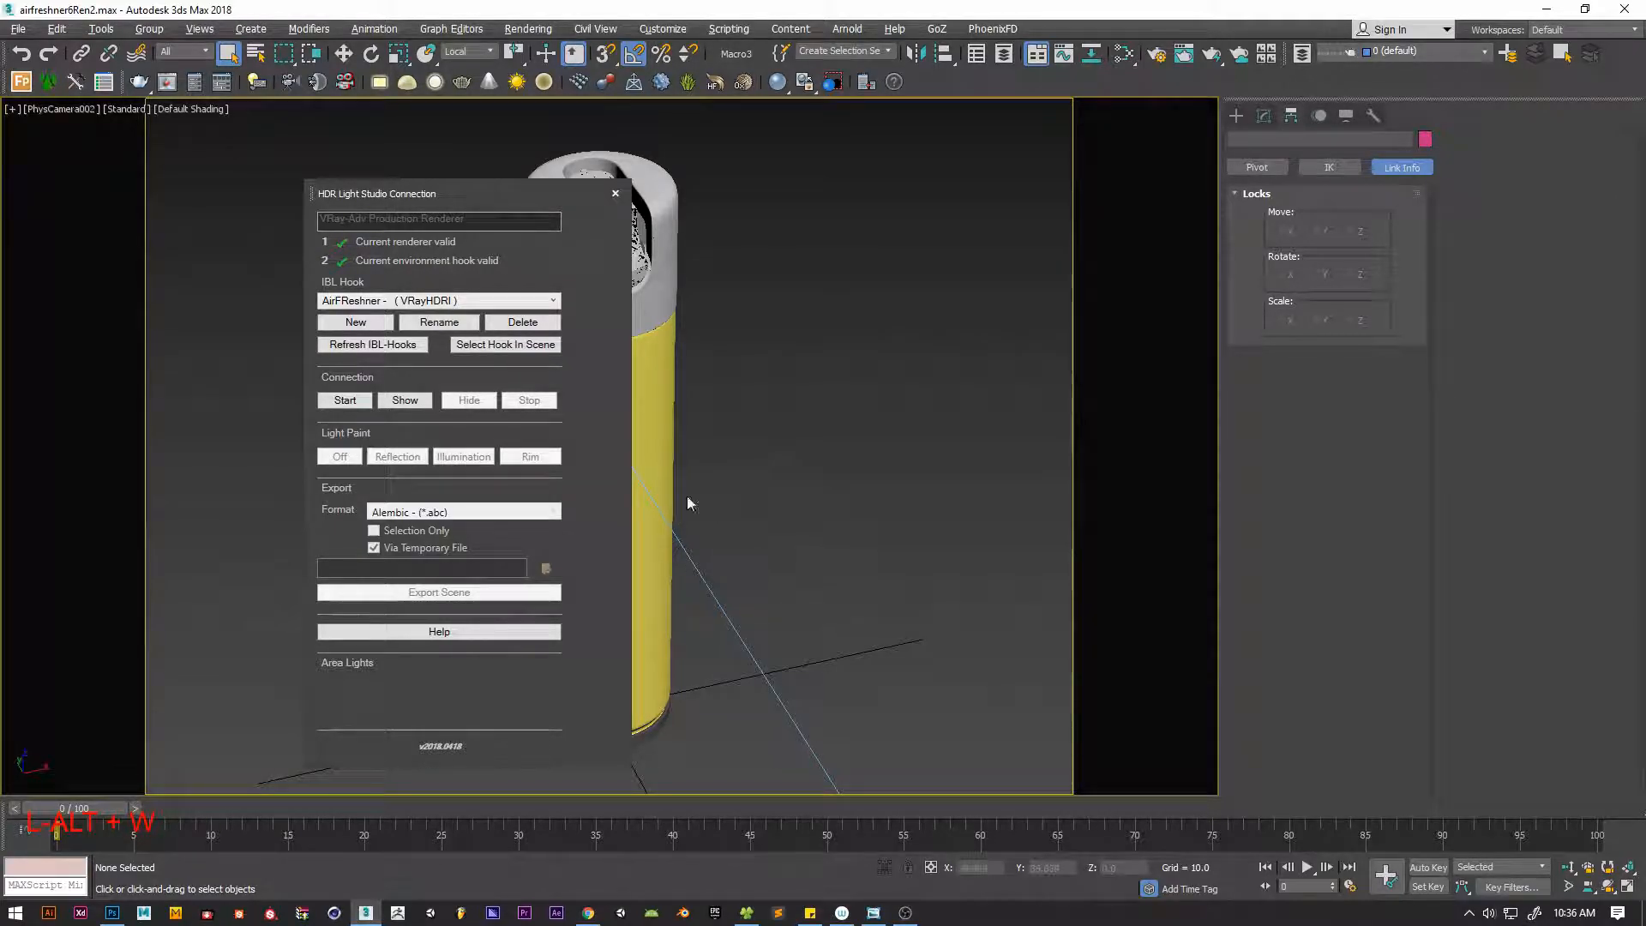
{"action": "key", "text": "shift+q"}
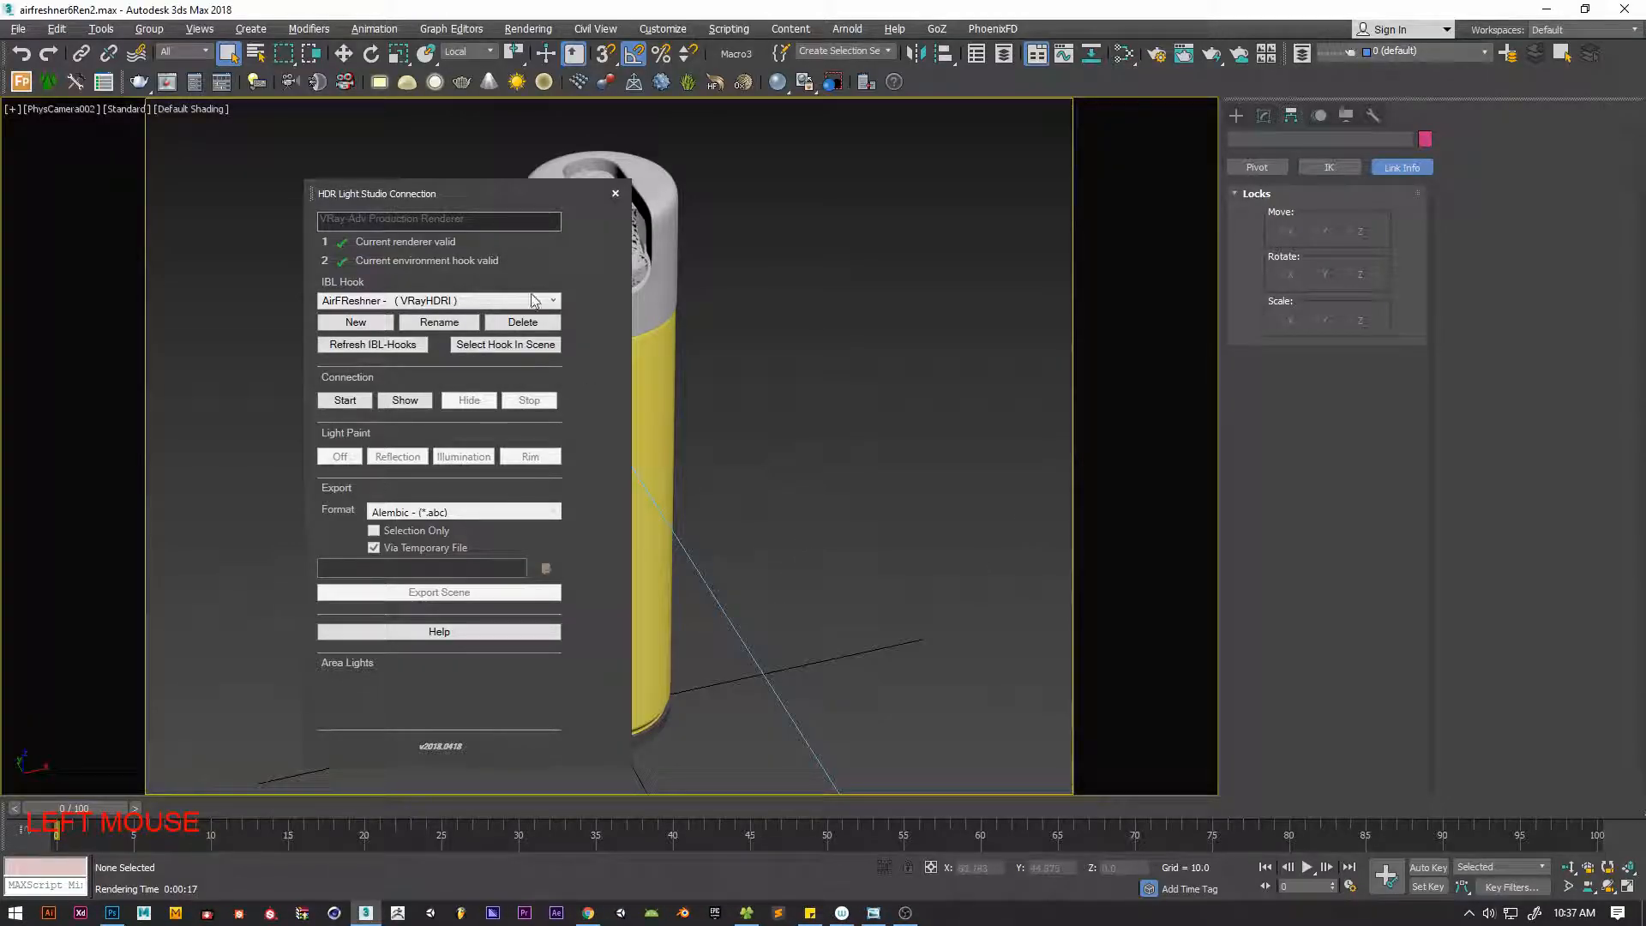
{"action": "left_click_drag", "start_coordinate": [543, 194], "coordinate": [264, 190]}
{"action": "key", "text": "alt+w"}
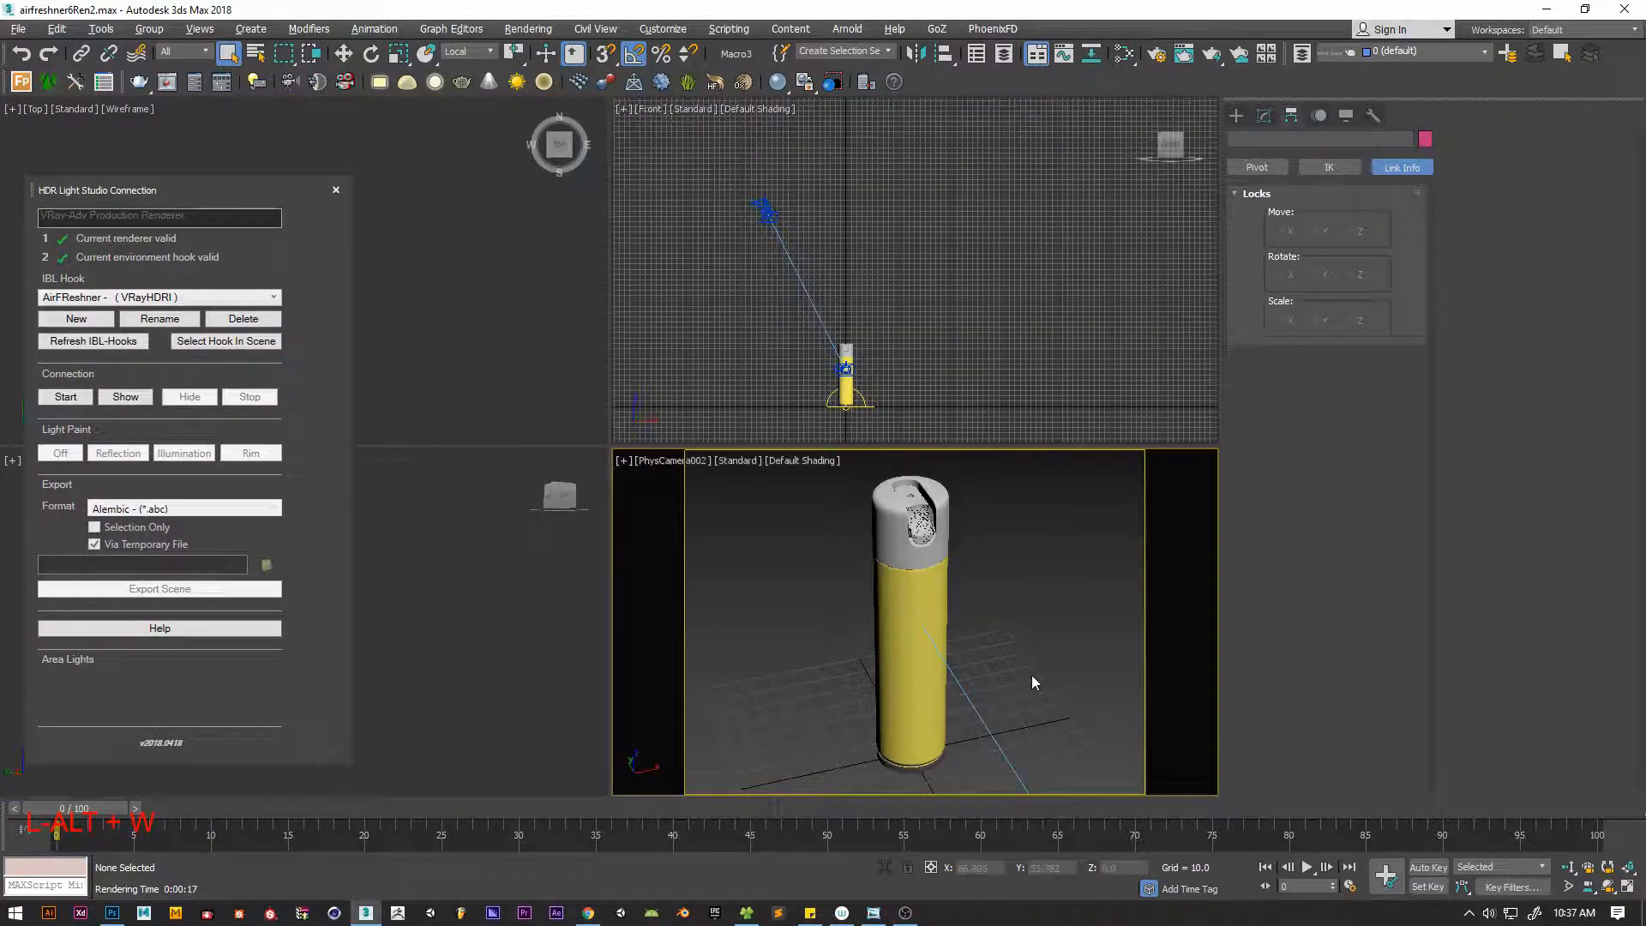